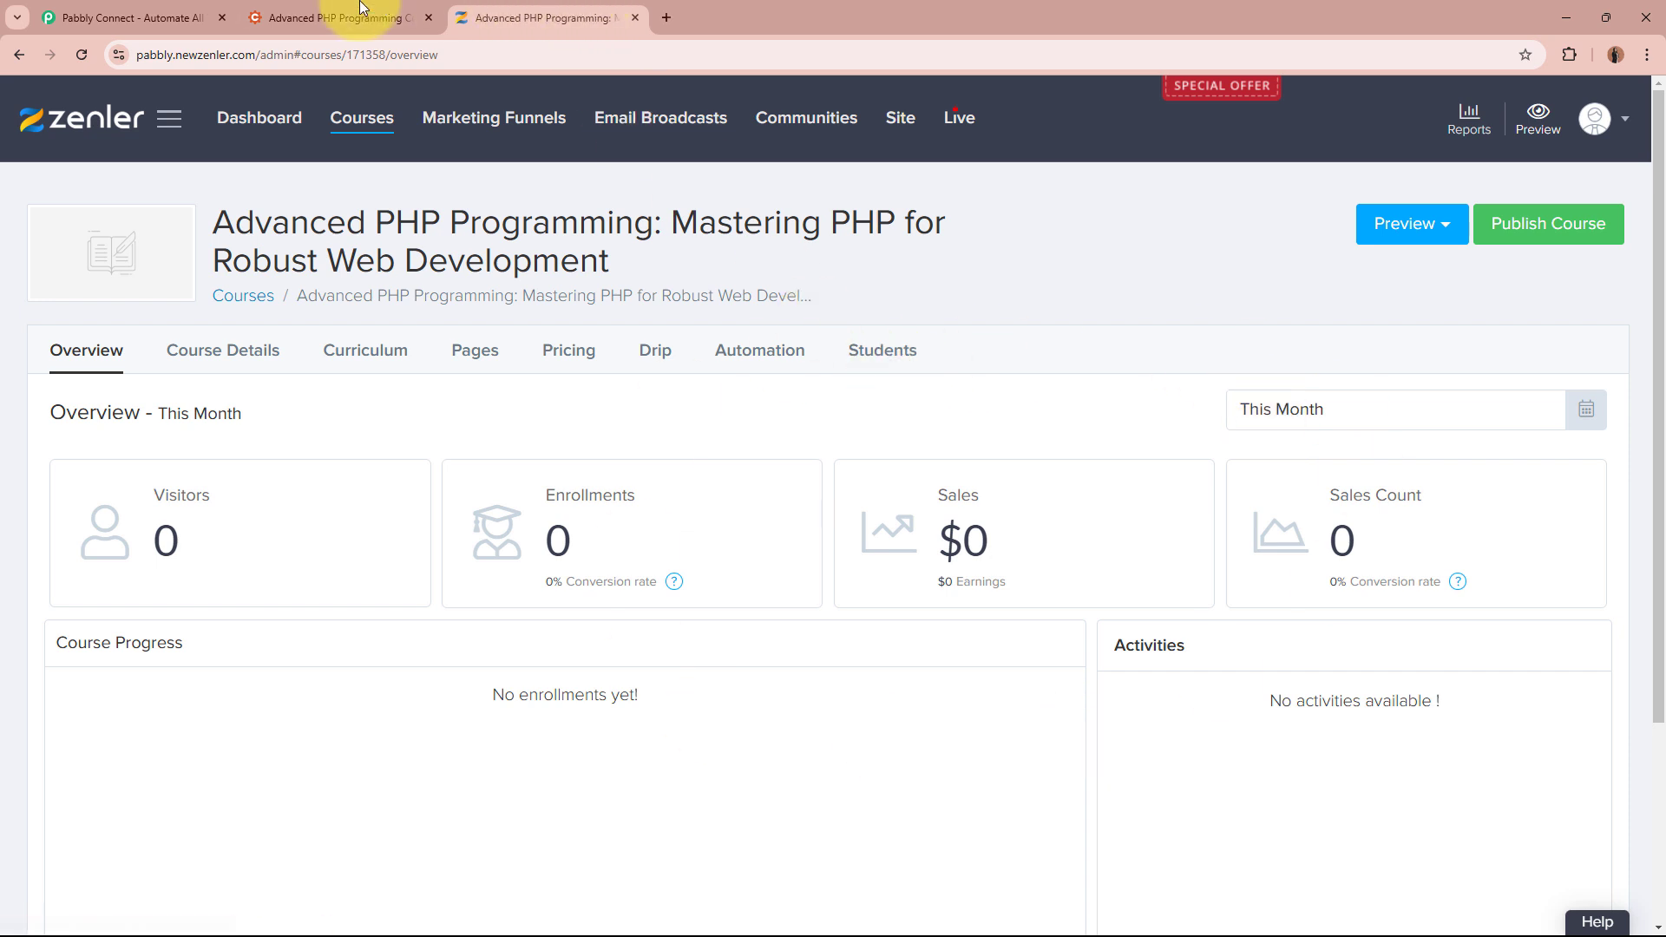
# Compare the Zenler course overview with the Cognito Forms registration form, then bring up the Pabbly Connect site
pyautogui.click(334, 18)
pyautogui.click(542, 18)
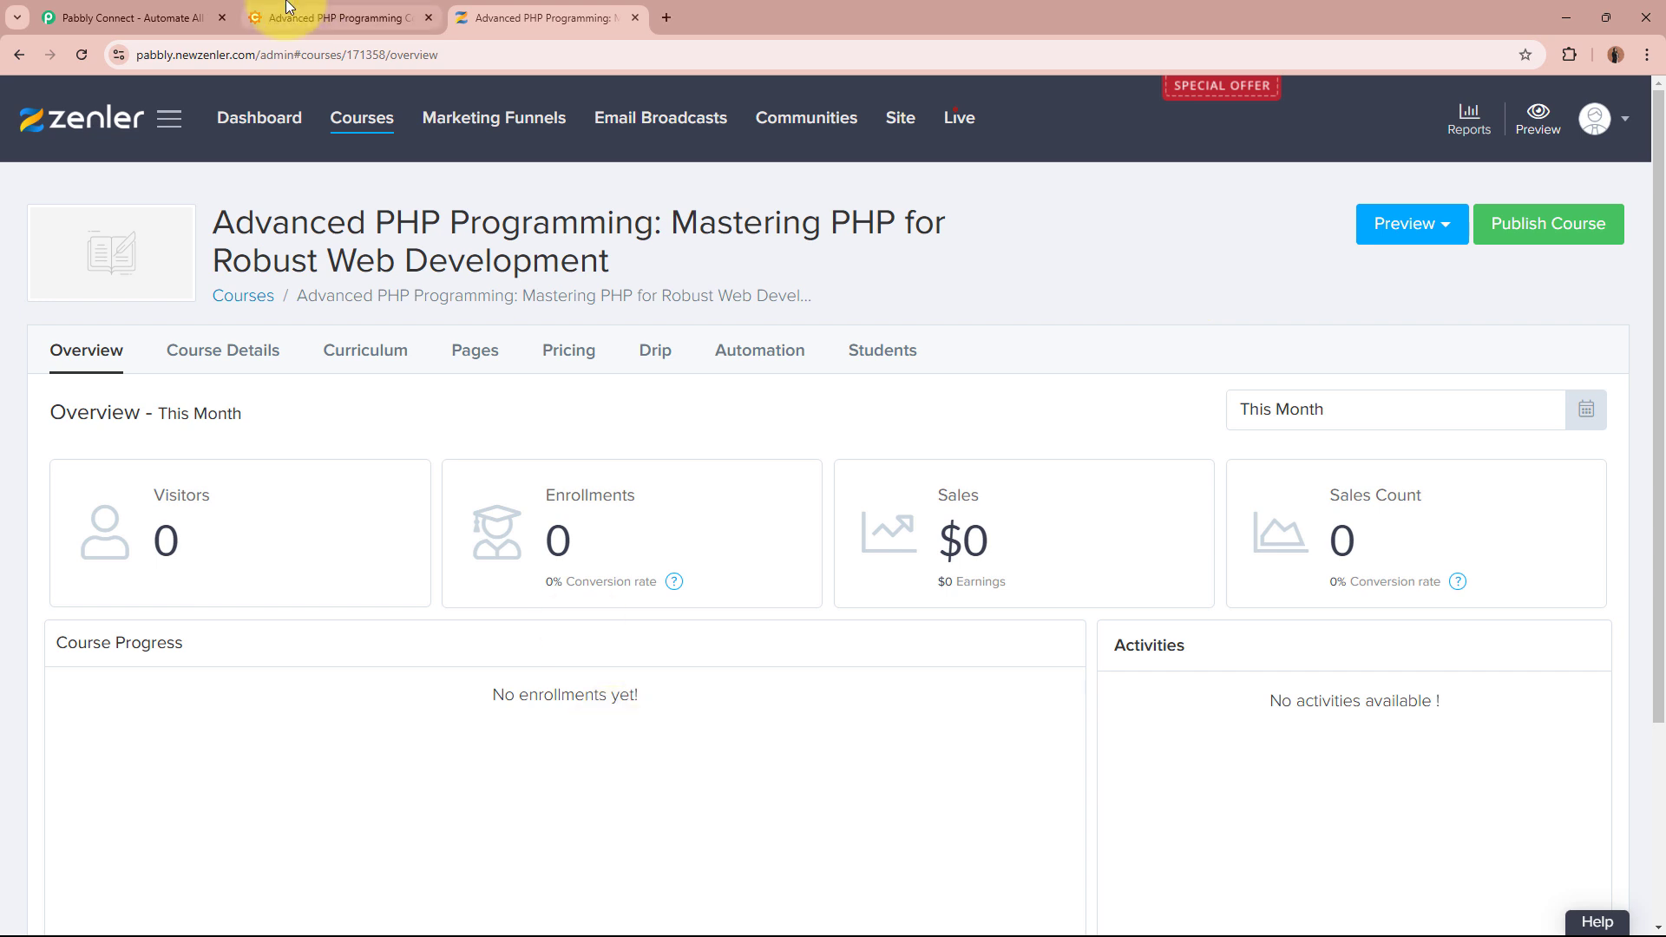
pyautogui.click(308, 17)
pyautogui.click(529, 11)
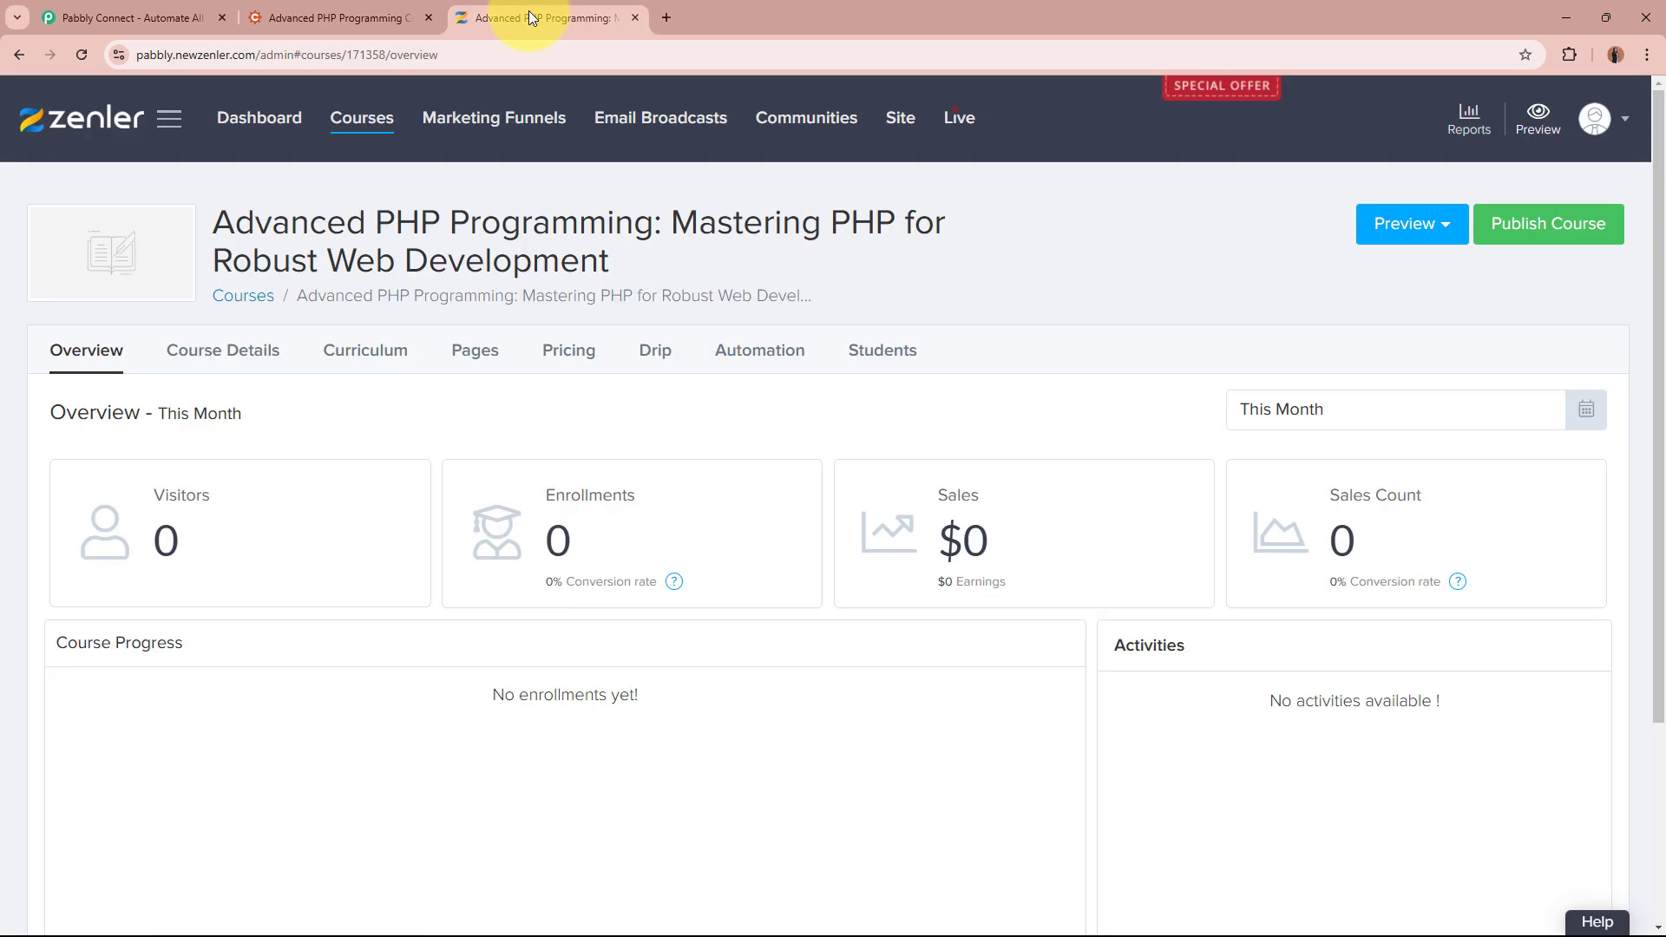
pyautogui.click(377, 7)
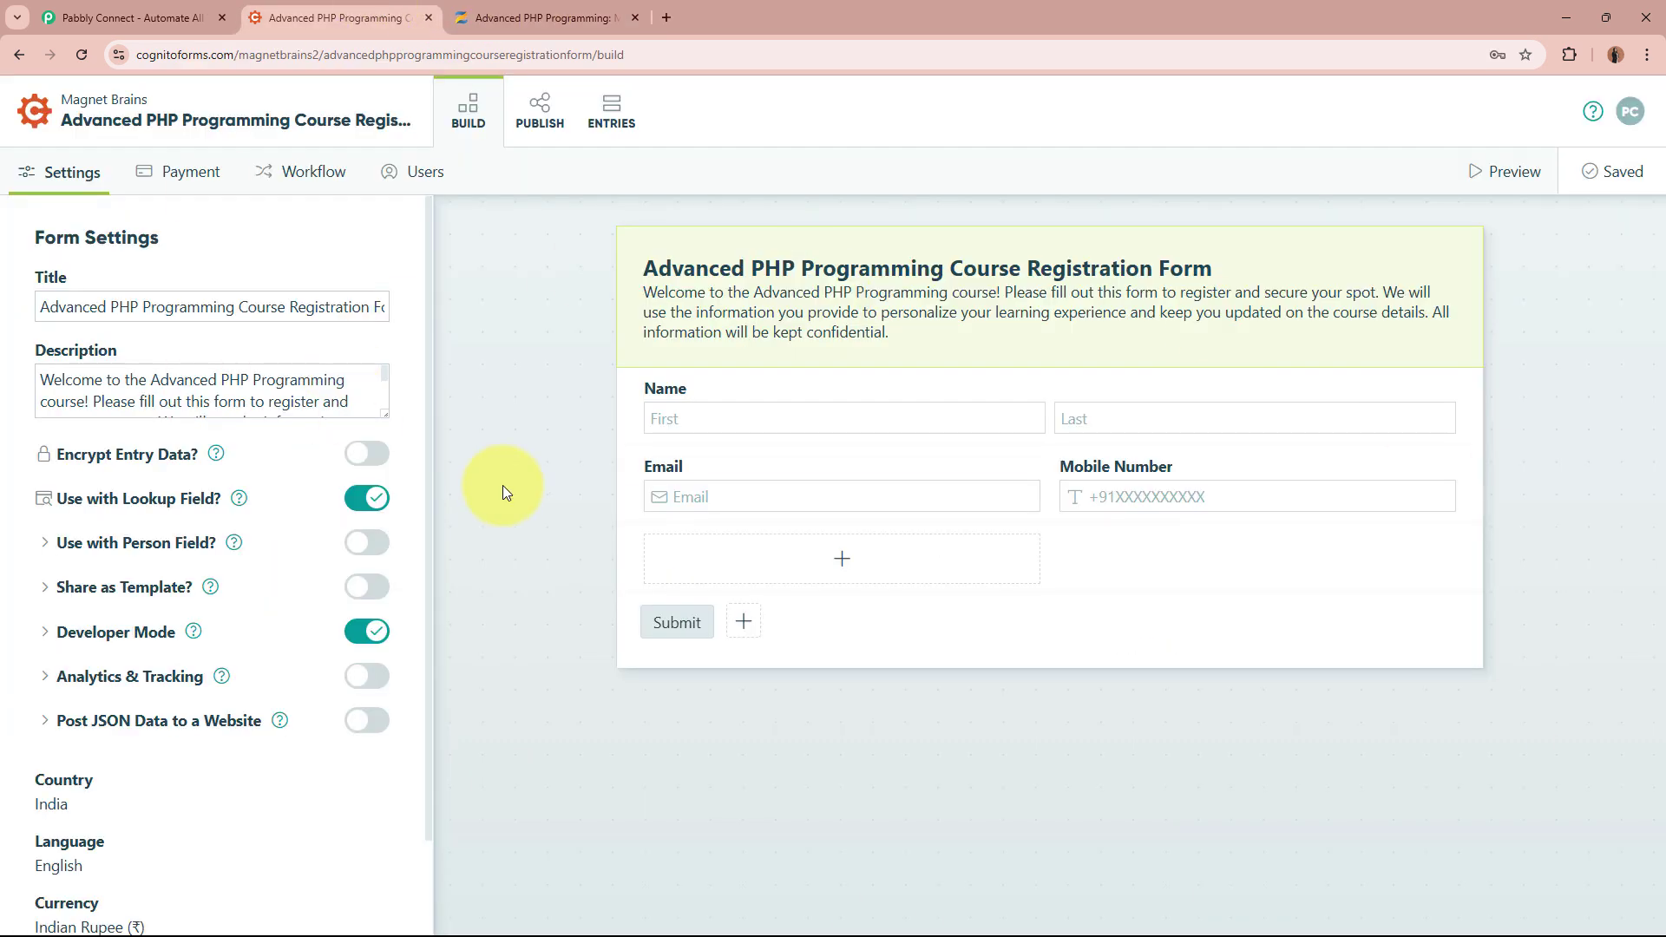
pyautogui.click(535, 4)
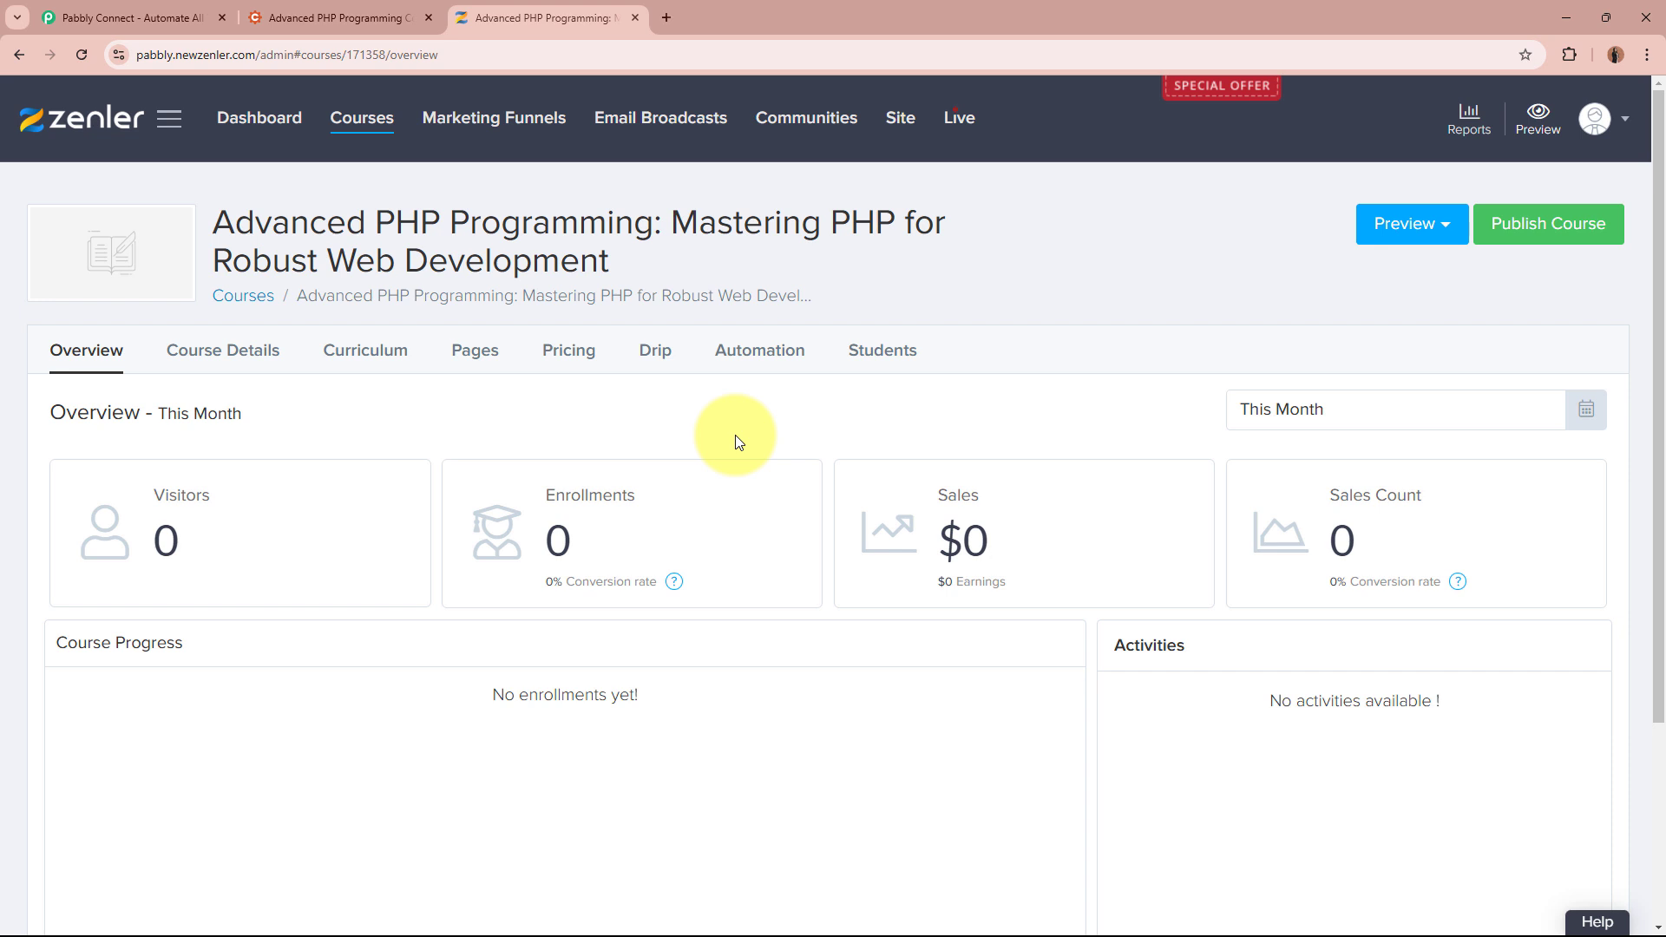
pyautogui.click(382, 3)
pyautogui.click(491, 5)
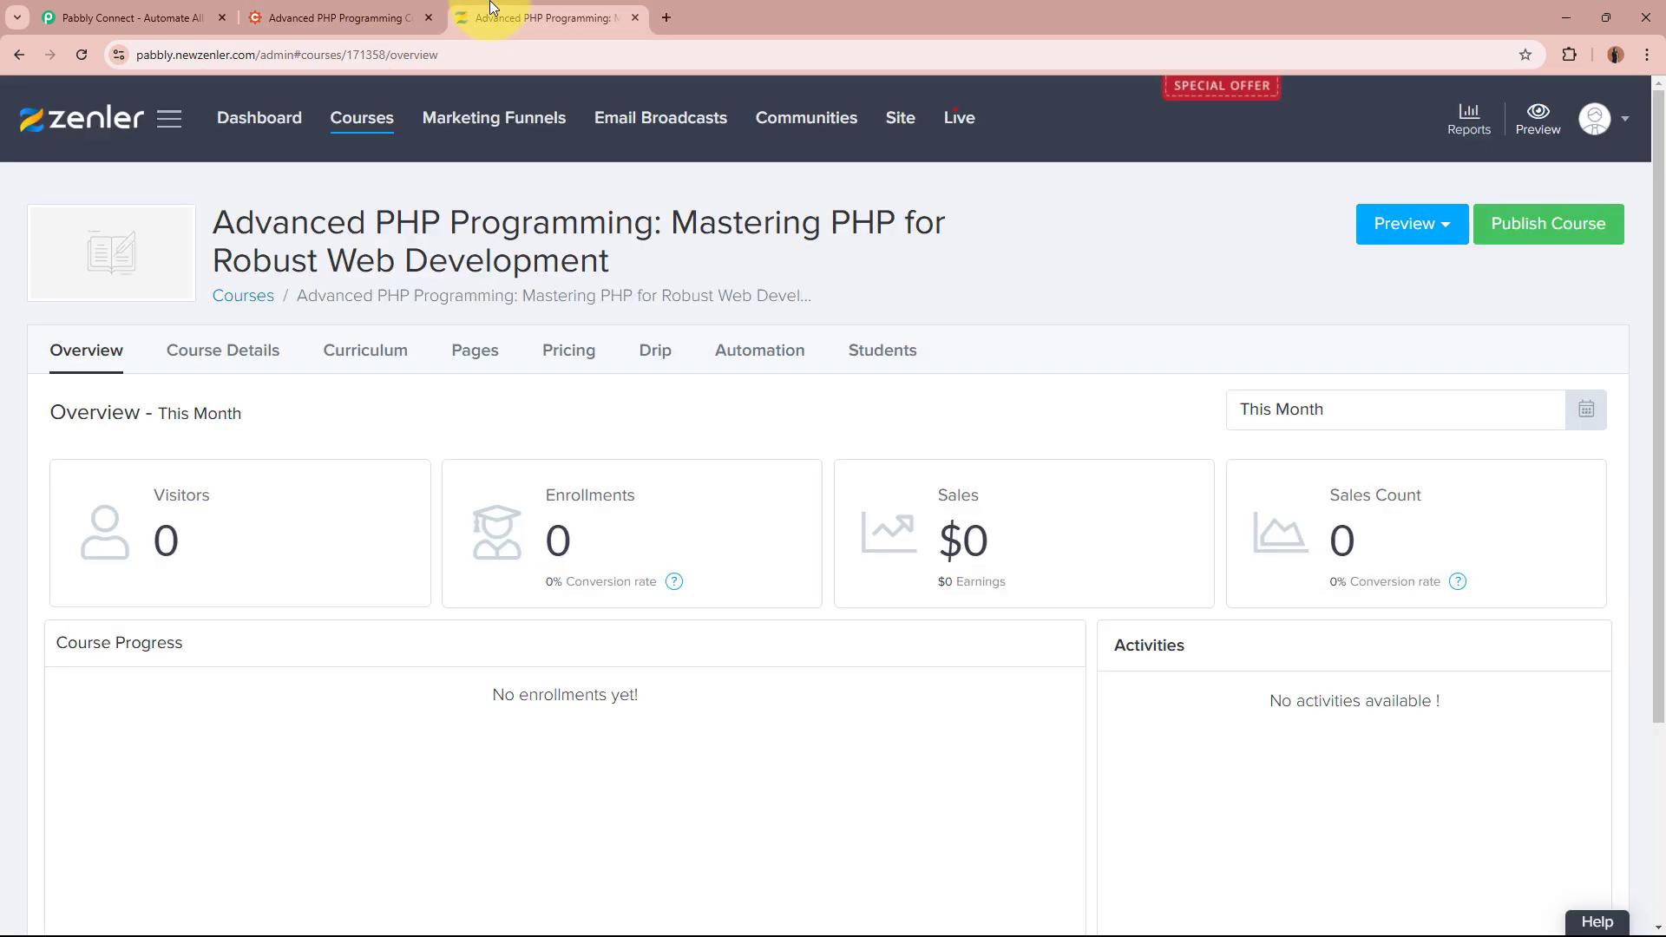
pyautogui.click(87, 16)
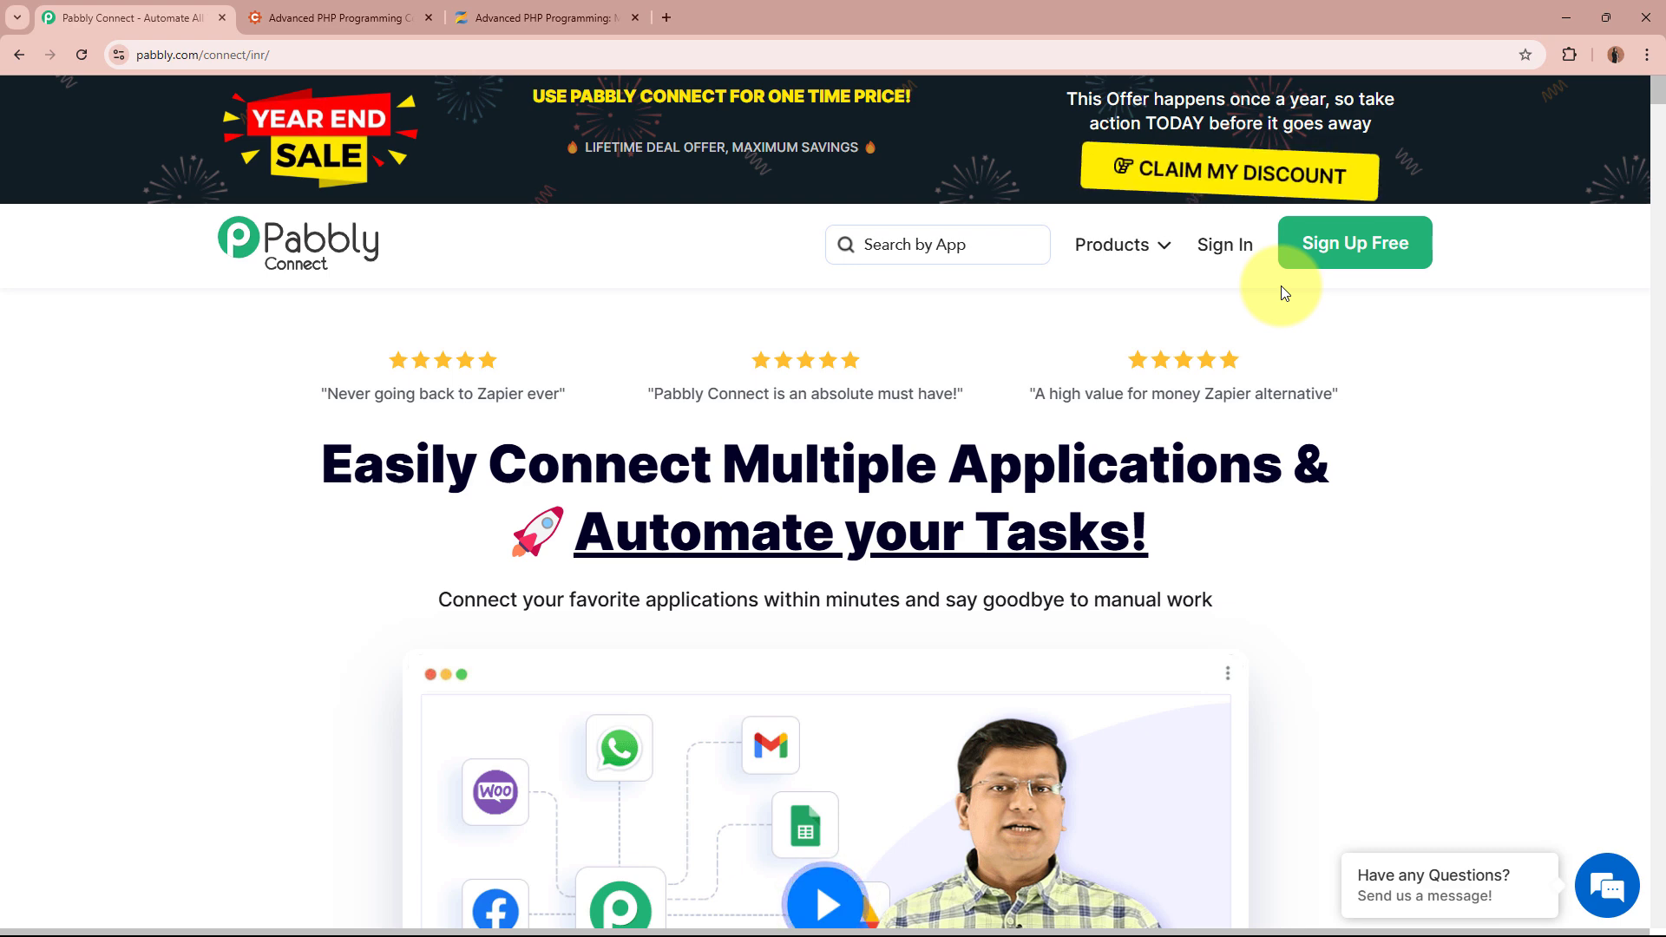
# Sign in to Pabbly and launch Pabbly Connect from the All Pabbly Apps page
pyautogui.click(1226, 261)
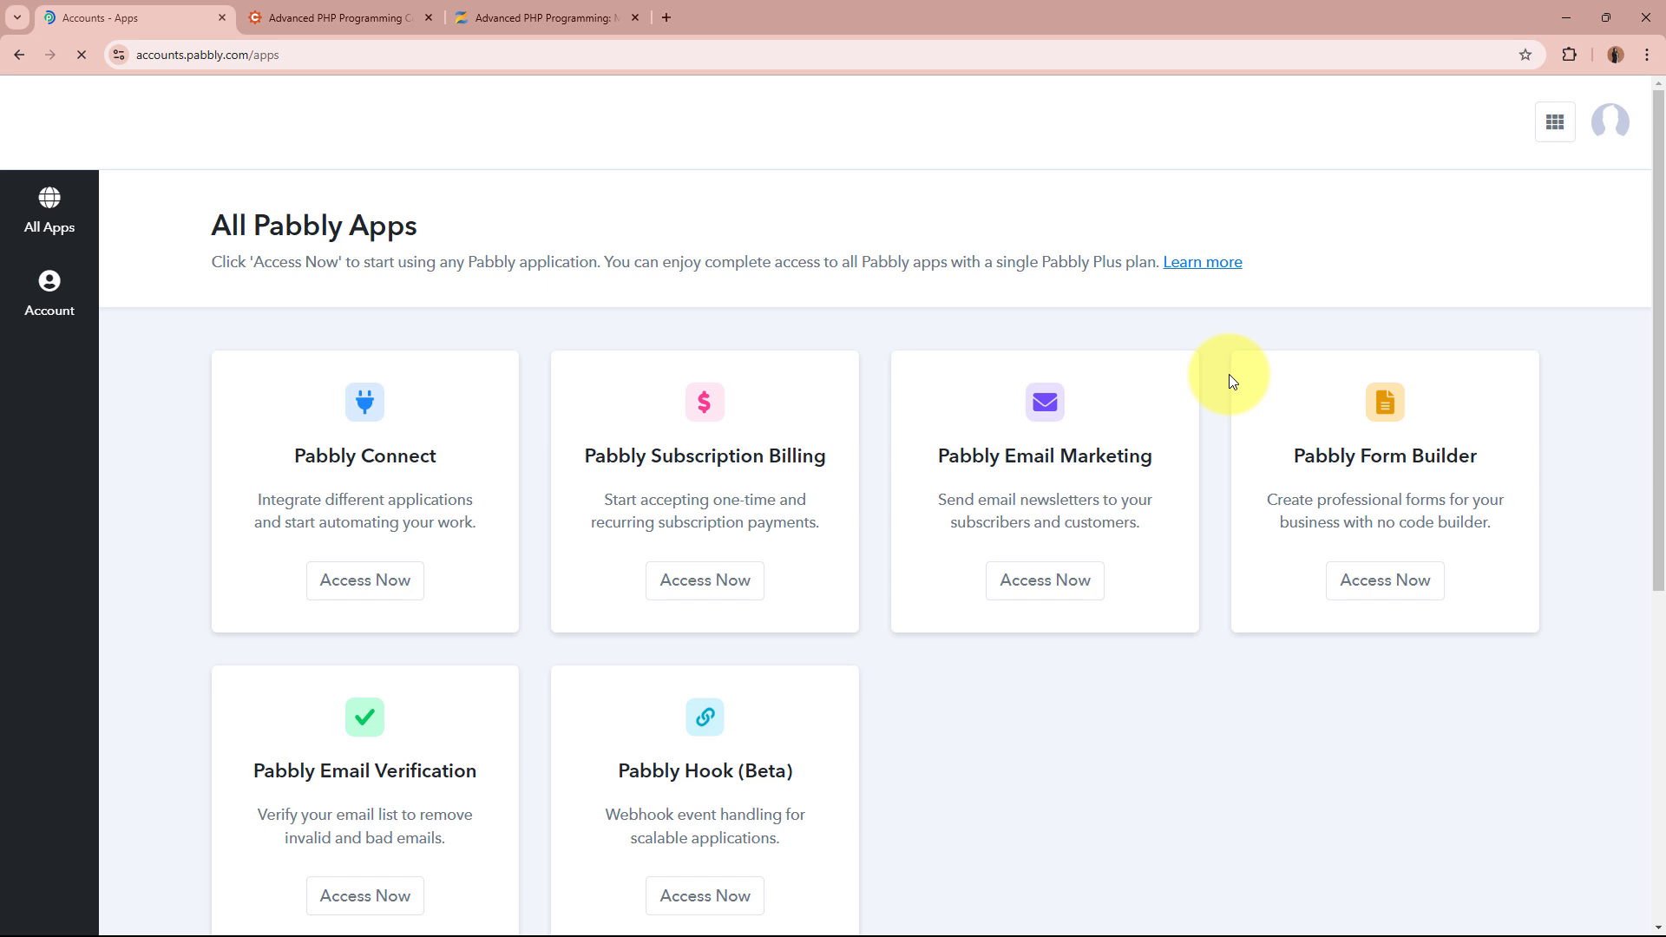
pyautogui.moveTo(224, 224); pyautogui.dragTo(520, 216)
pyautogui.click(521, 223)
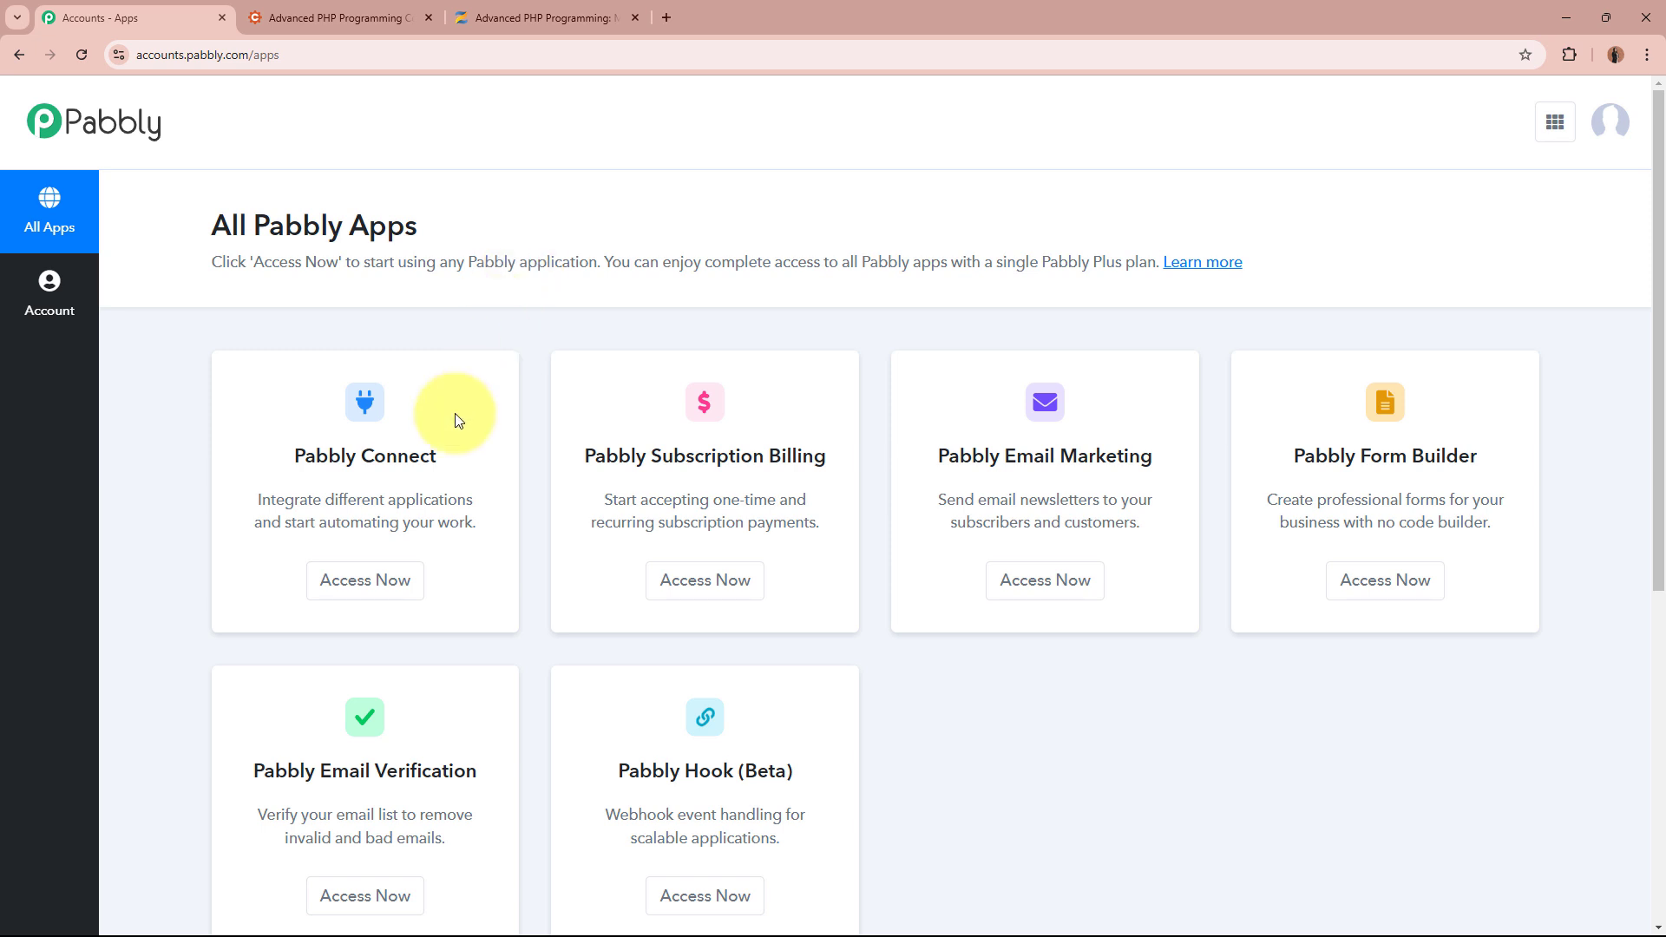
pyautogui.moveTo(292, 455); pyautogui.dragTo(438, 455)
pyautogui.click(438, 455)
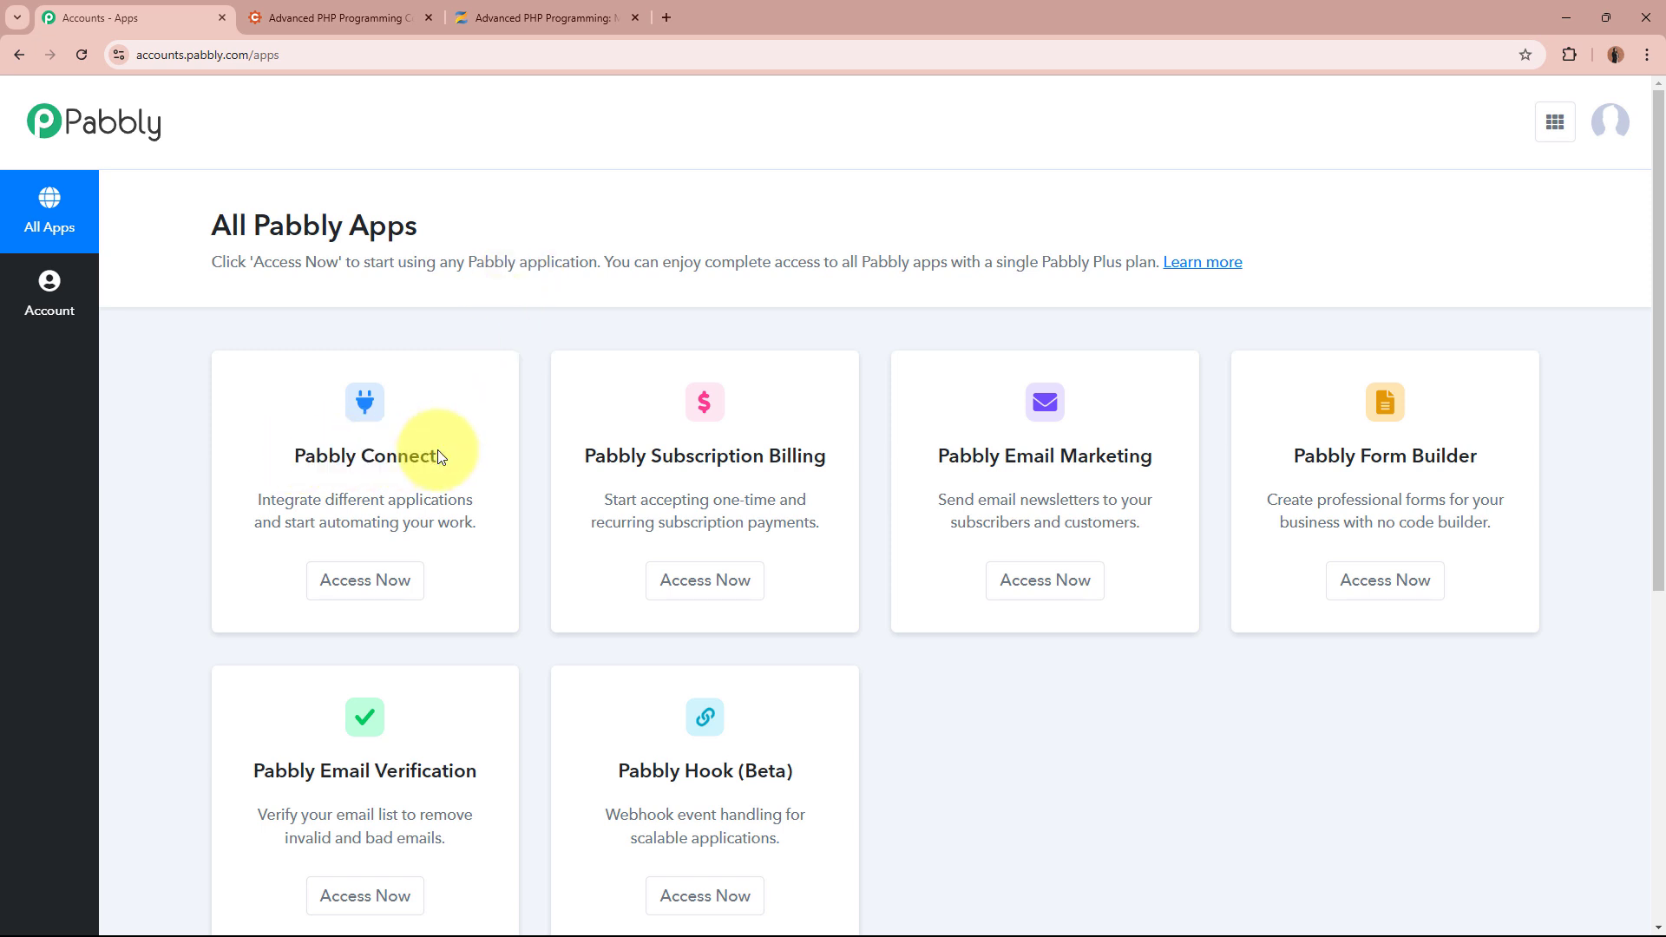
pyautogui.click(365, 581)
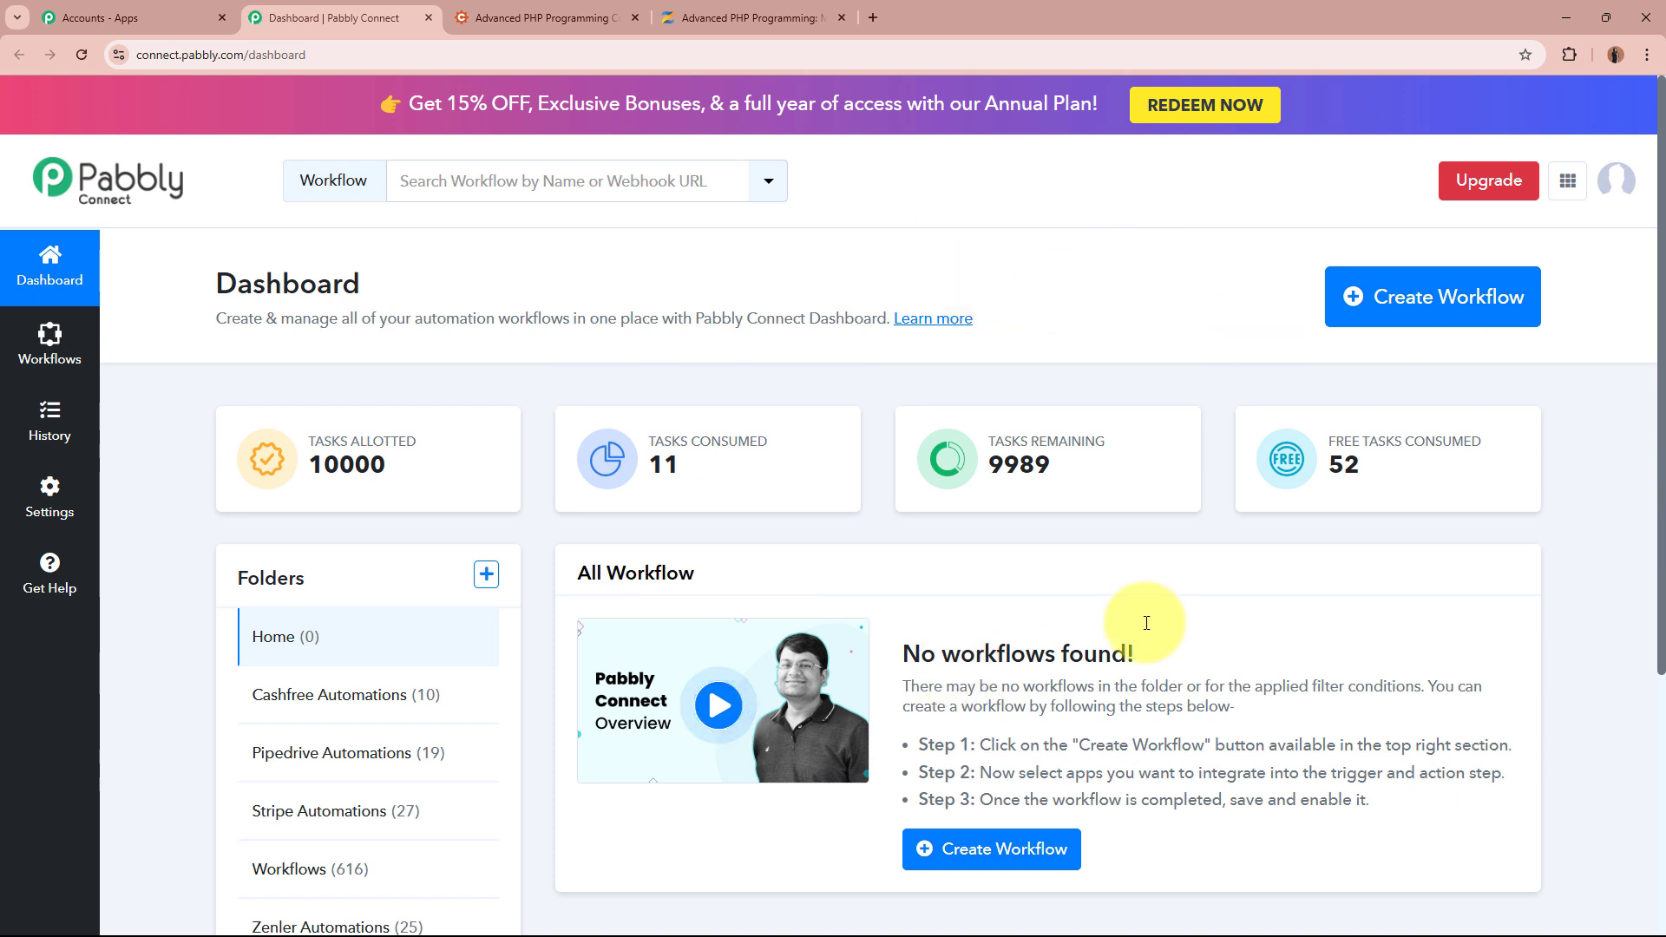
# Start a new workflow named 'Enroll Zenler User on Cognito Forms Submission'
pyautogui.moveTo(219, 317); pyautogui.dragTo(840, 347)
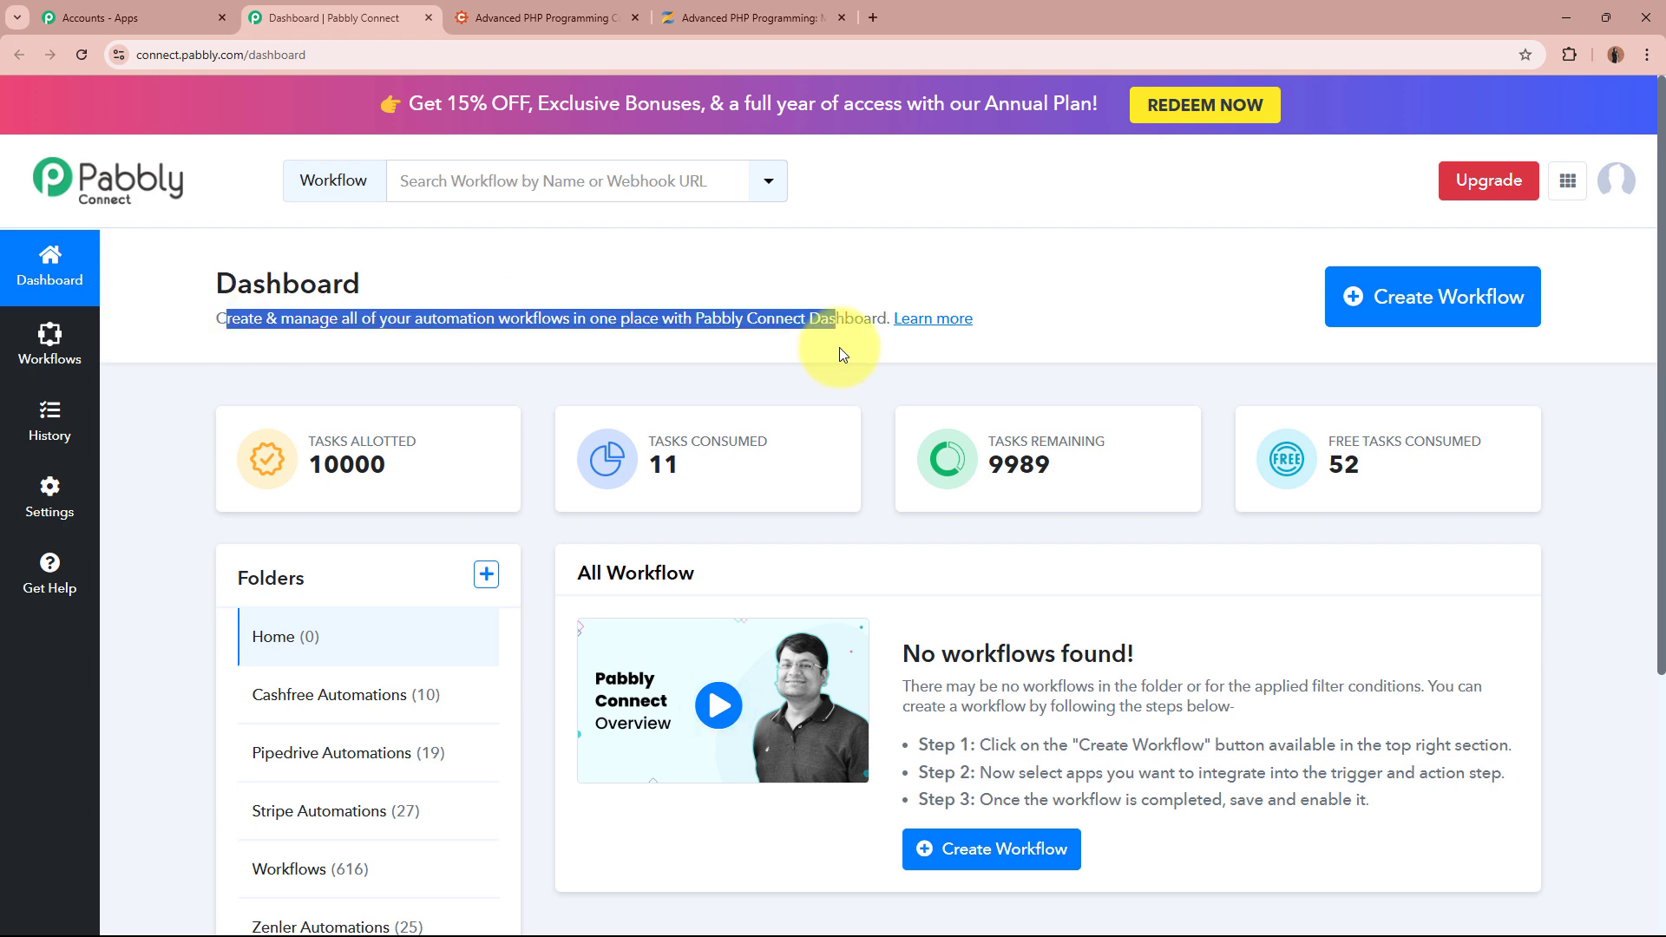
pyautogui.click(840, 347)
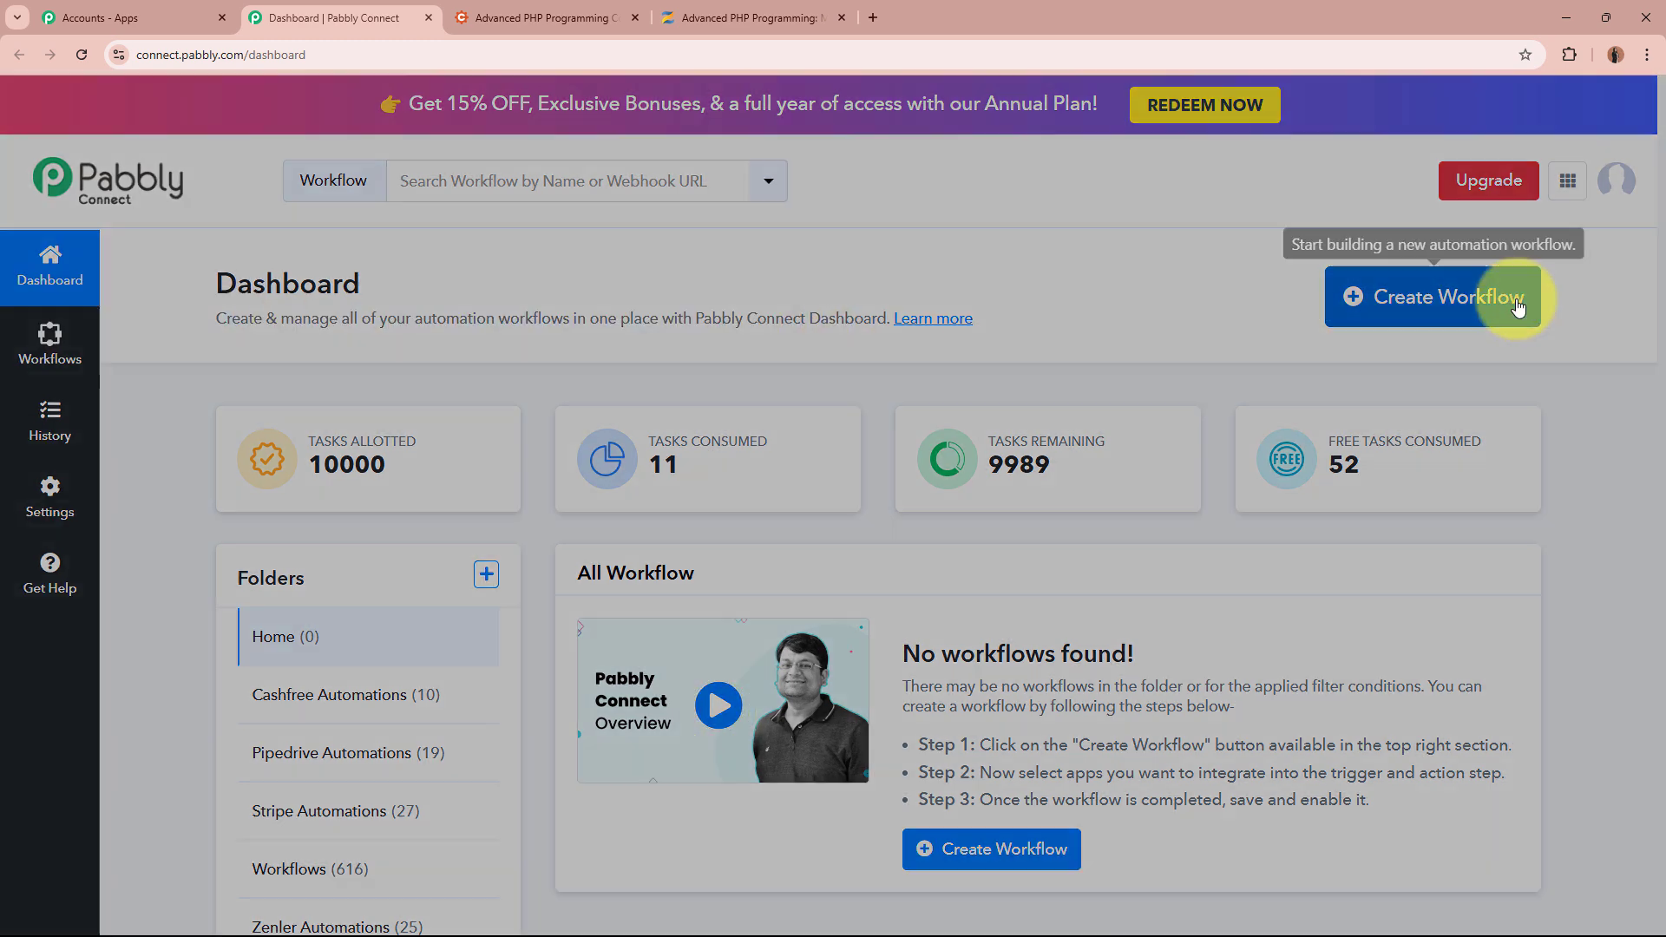
pyautogui.click(1527, 306)
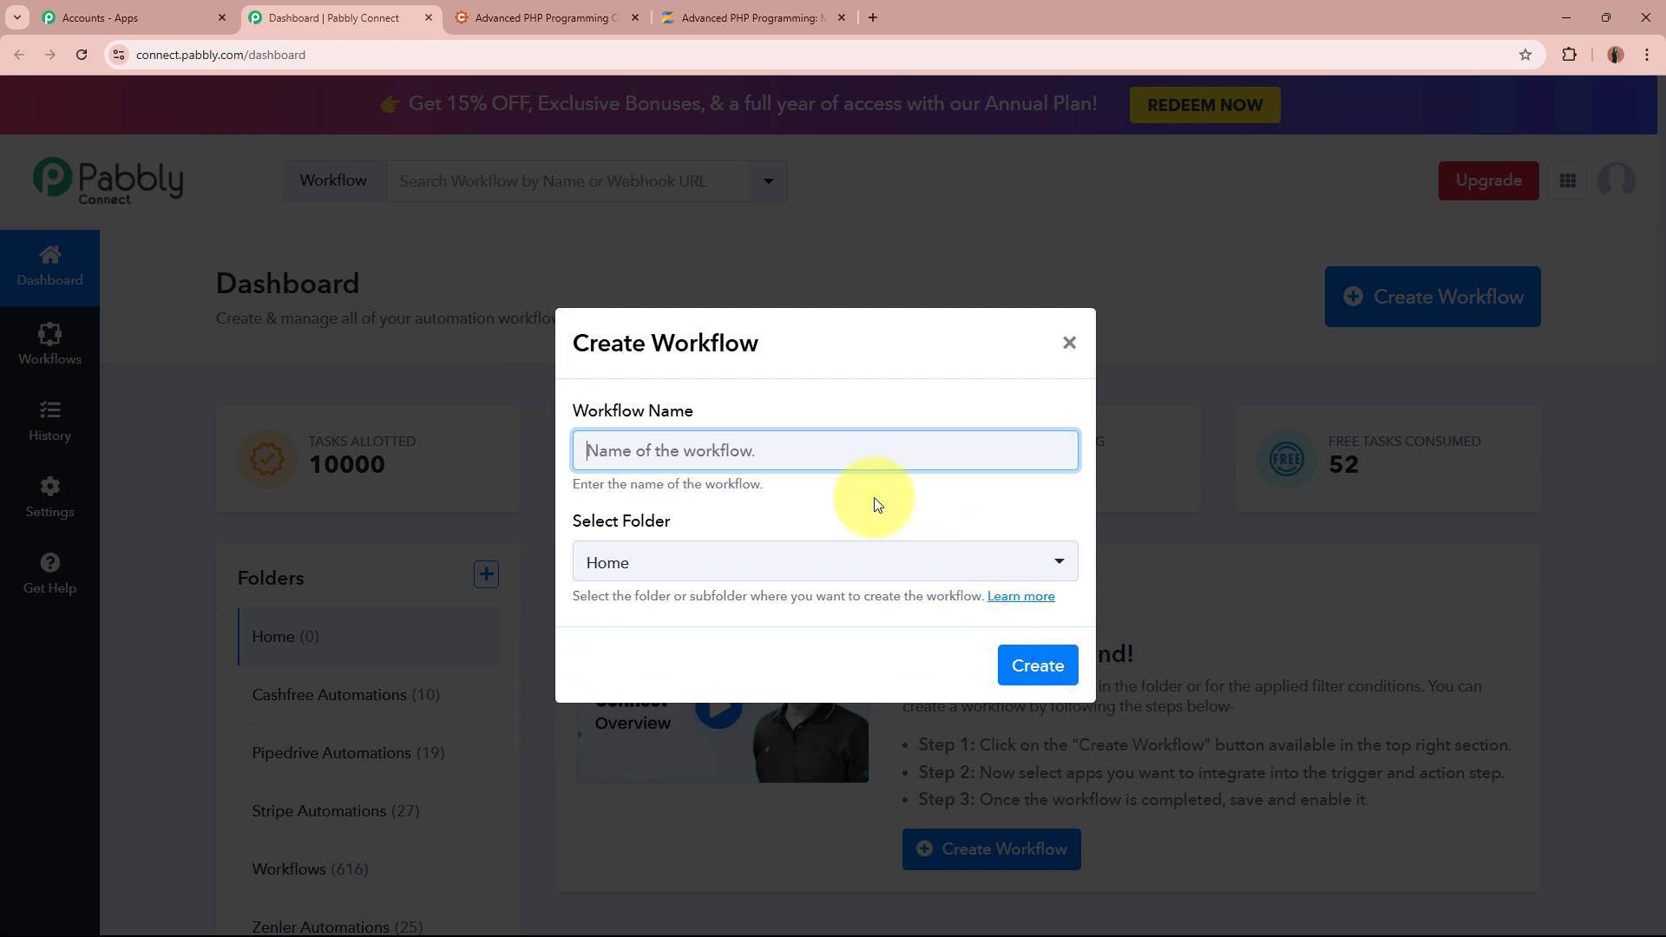
pyautogui.moveTo(579, 410); pyautogui.dragTo(654, 483)
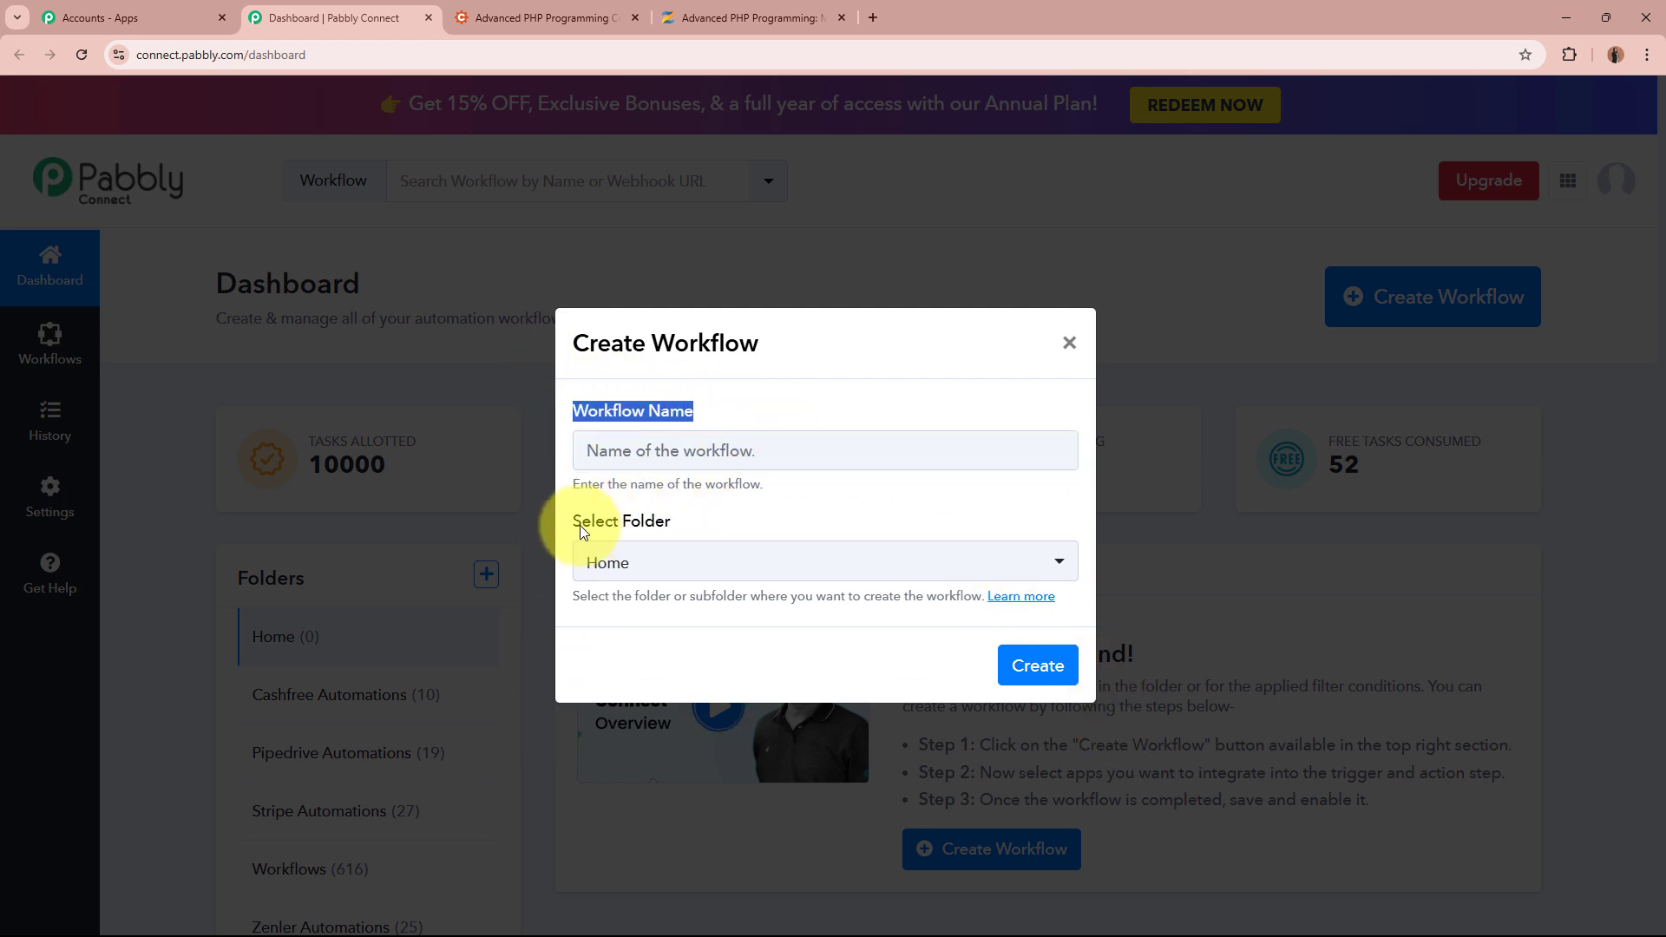
pyautogui.moveTo(574, 526); pyautogui.dragTo(766, 531)
pyautogui.click(763, 524)
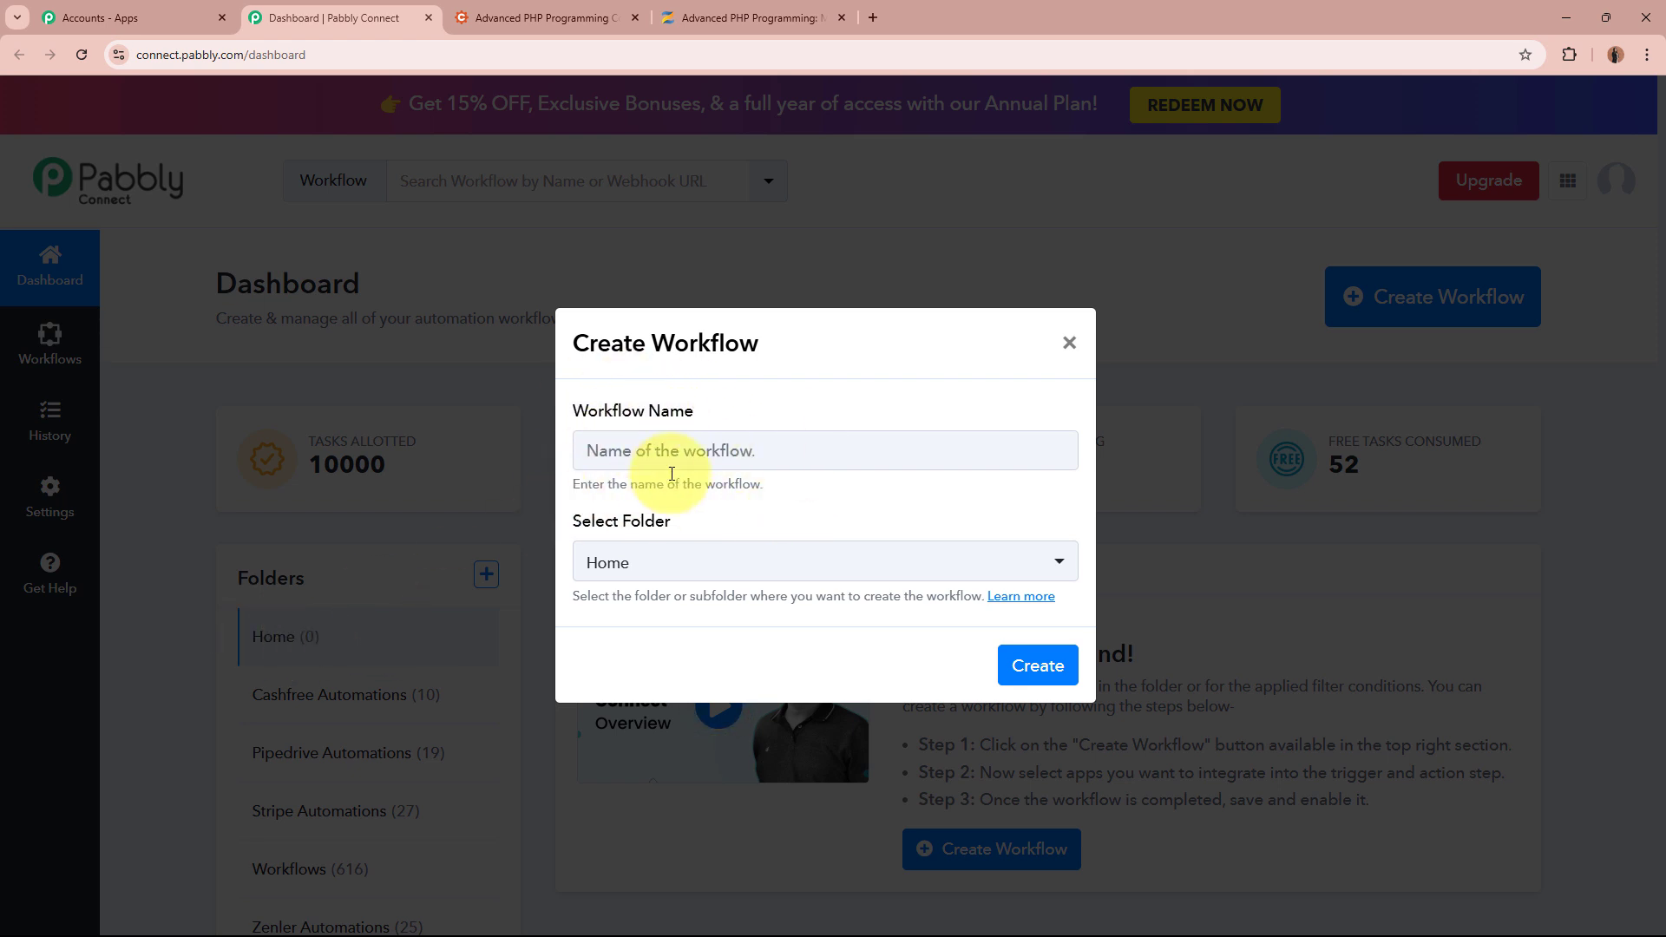
pyautogui.click(729, 447)
pyautogui.write('Enroll Zenler User on Cognito Forms Submission')
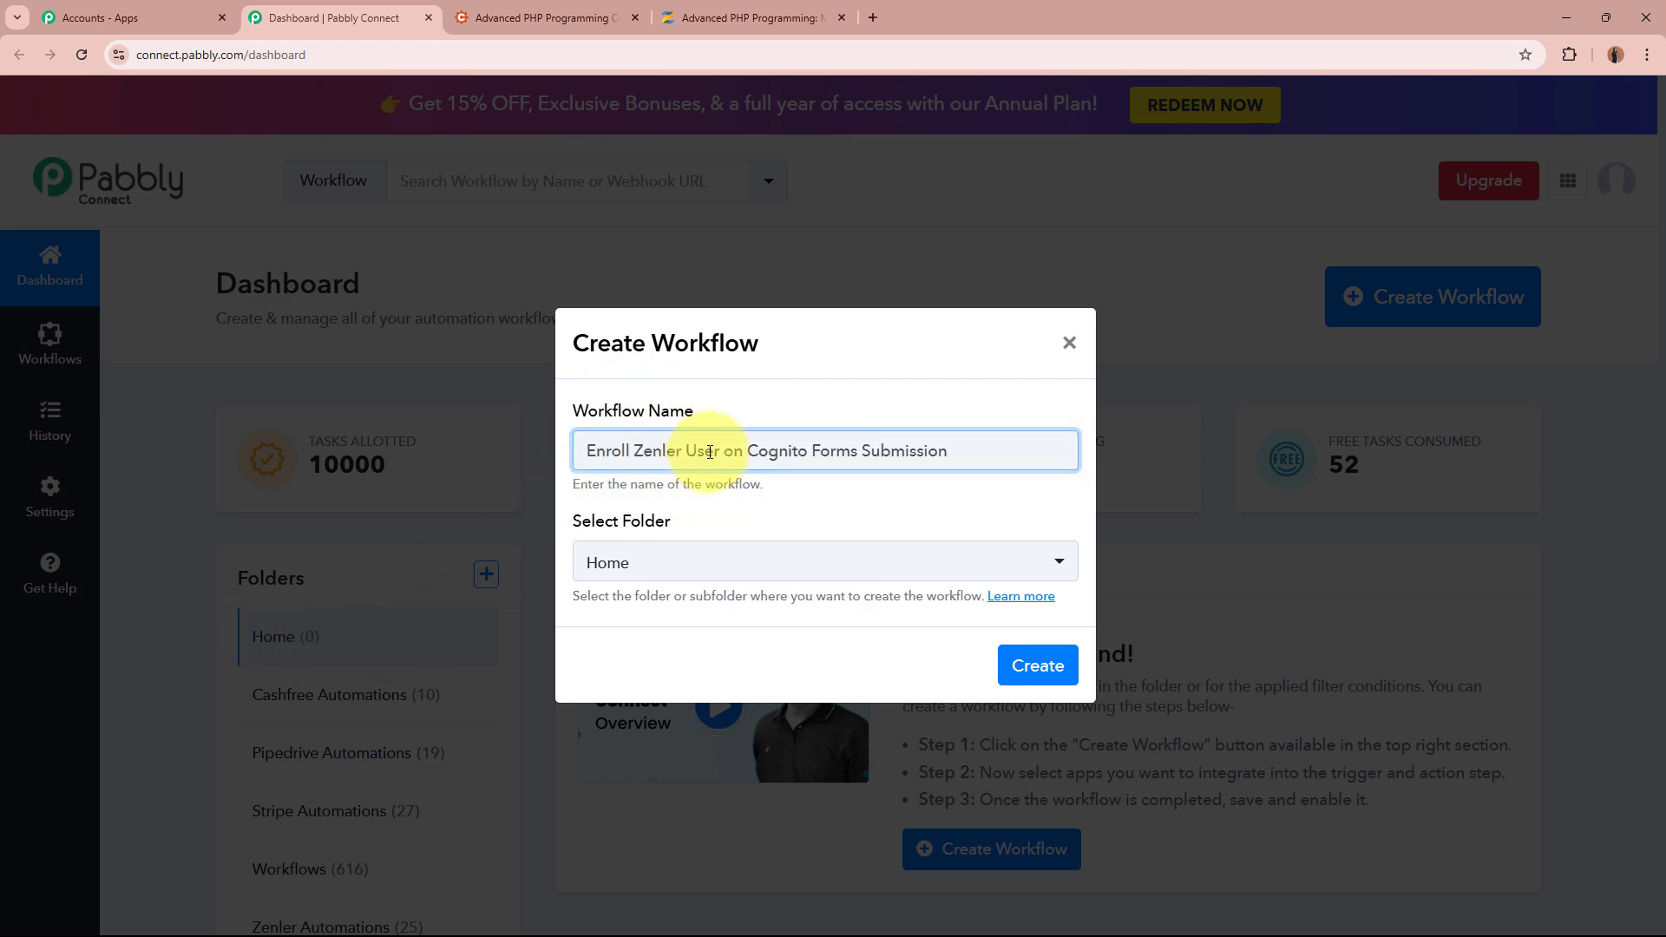
pyautogui.click(887, 520)
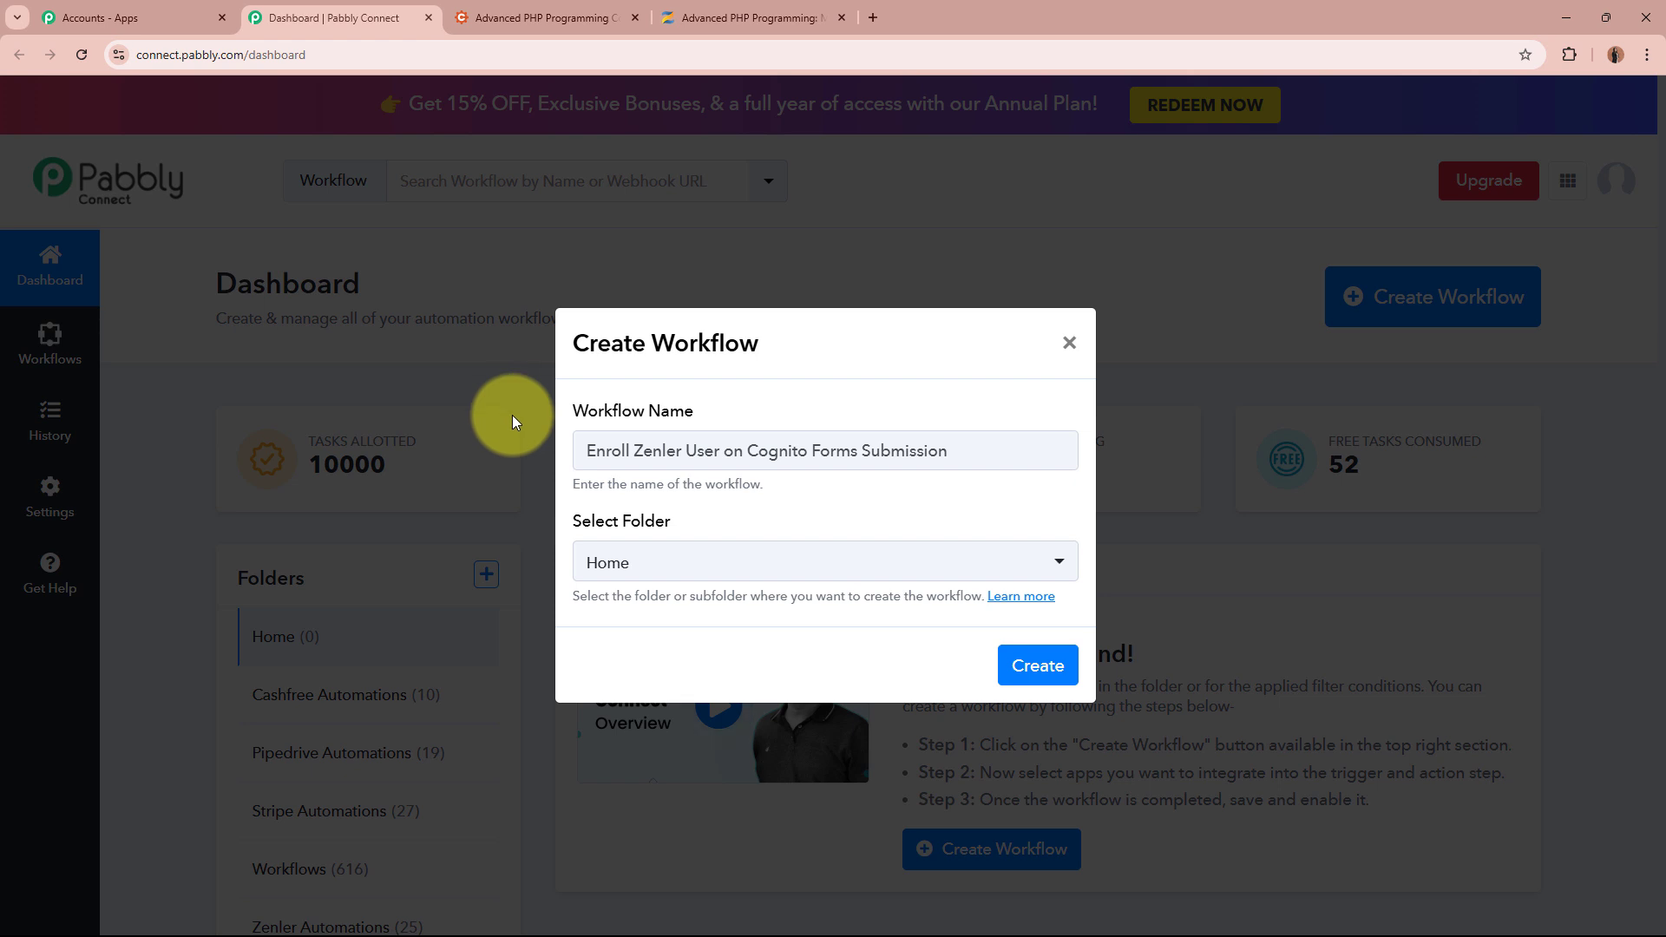
# Place the workflow in the Zenler Automations folder and create it
pyautogui.moveTo(576, 521); pyautogui.dragTo(758, 516)
pyautogui.click(759, 512)
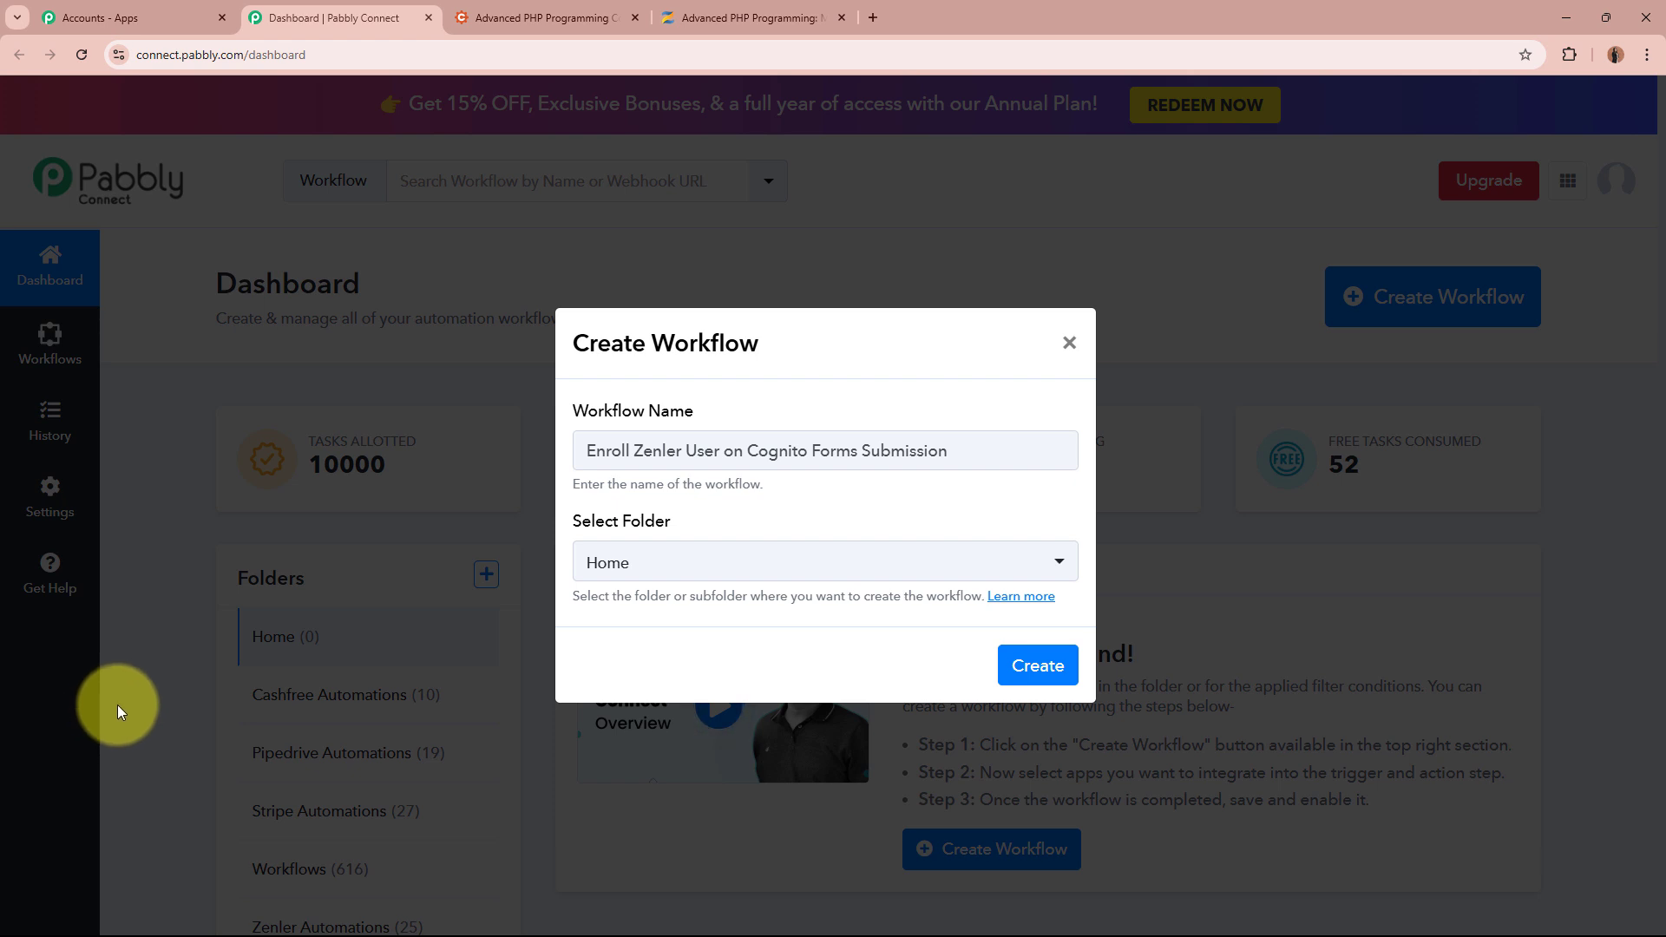
pyautogui.click(759, 573)
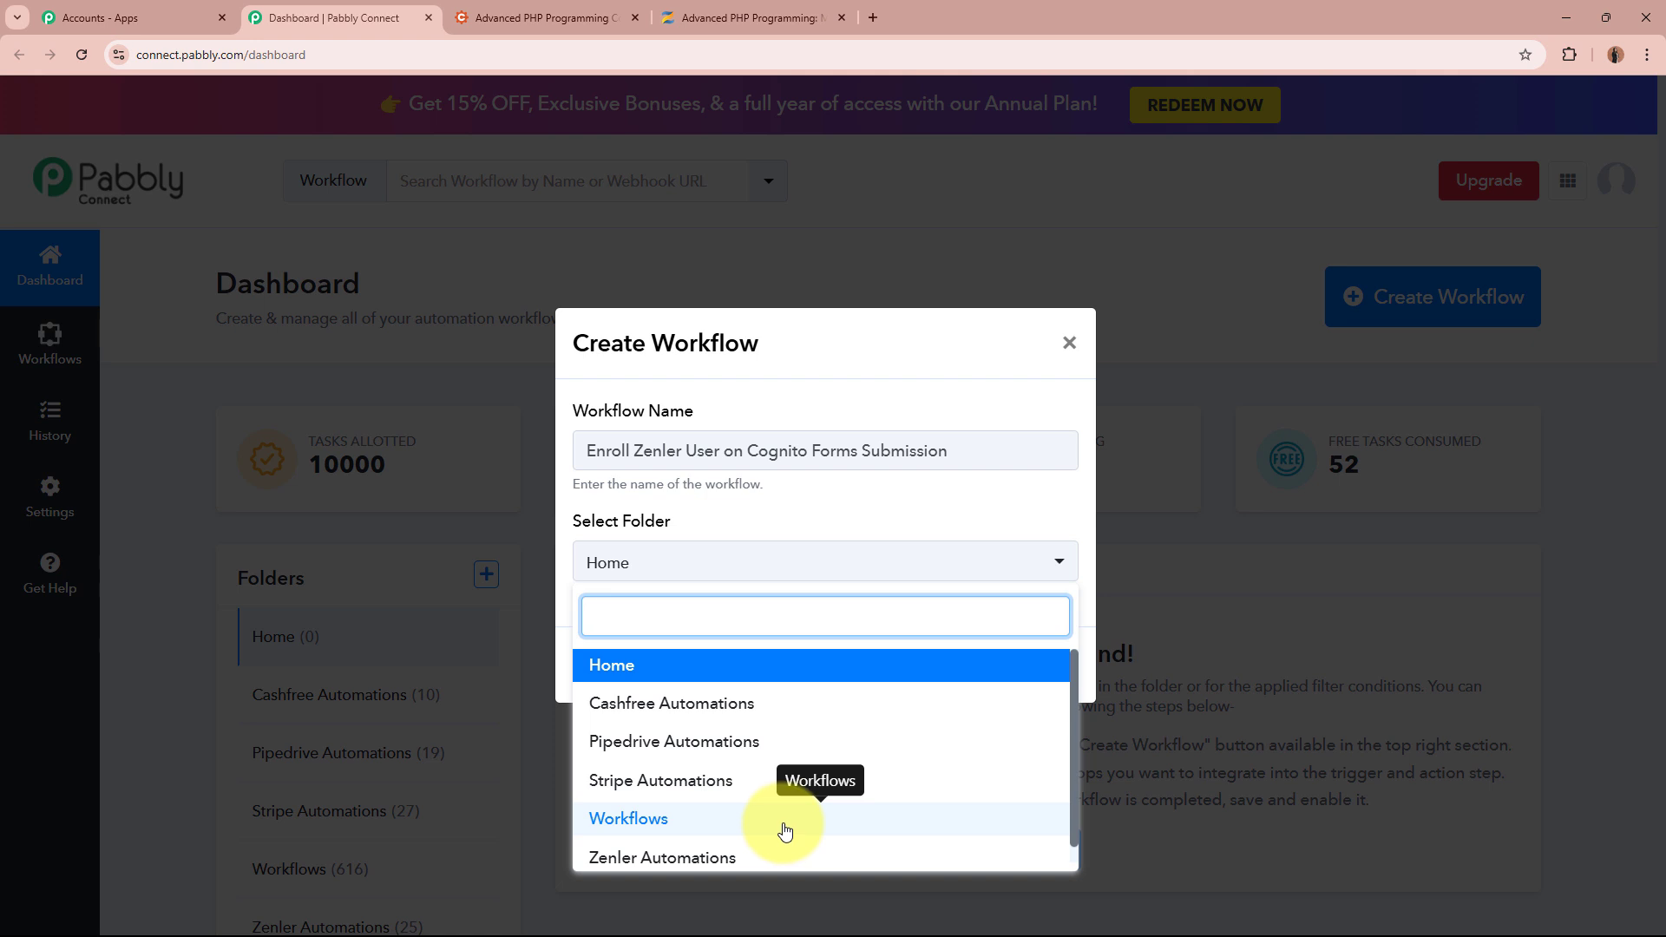
pyautogui.click(760, 857)
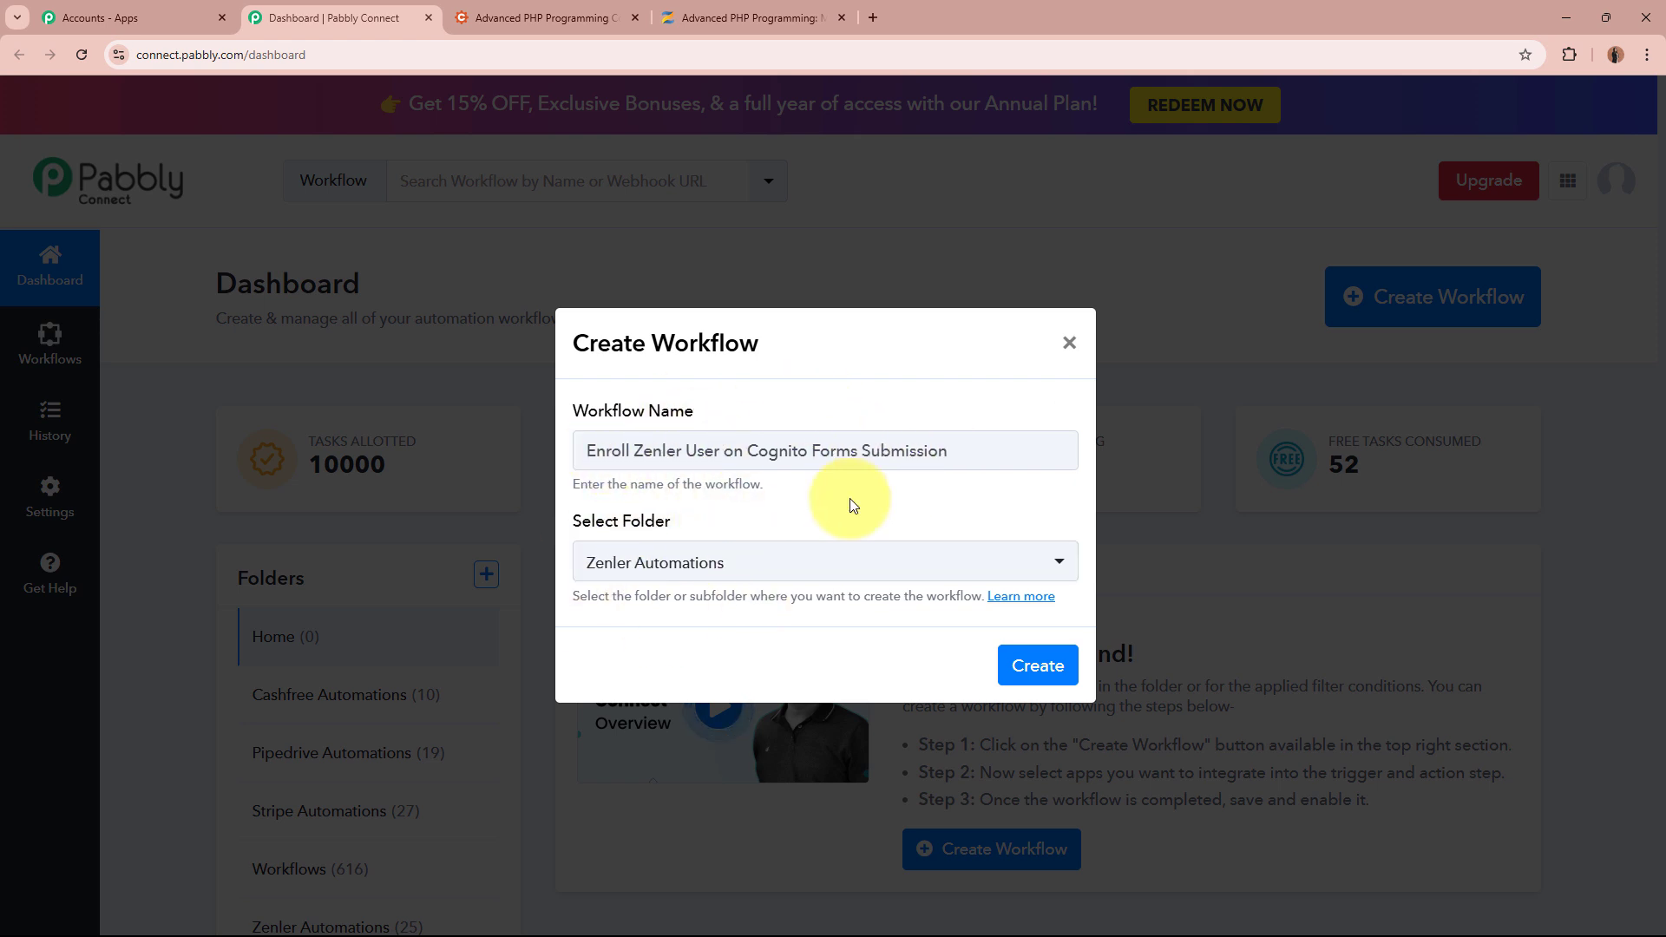
pyautogui.click(1038, 665)
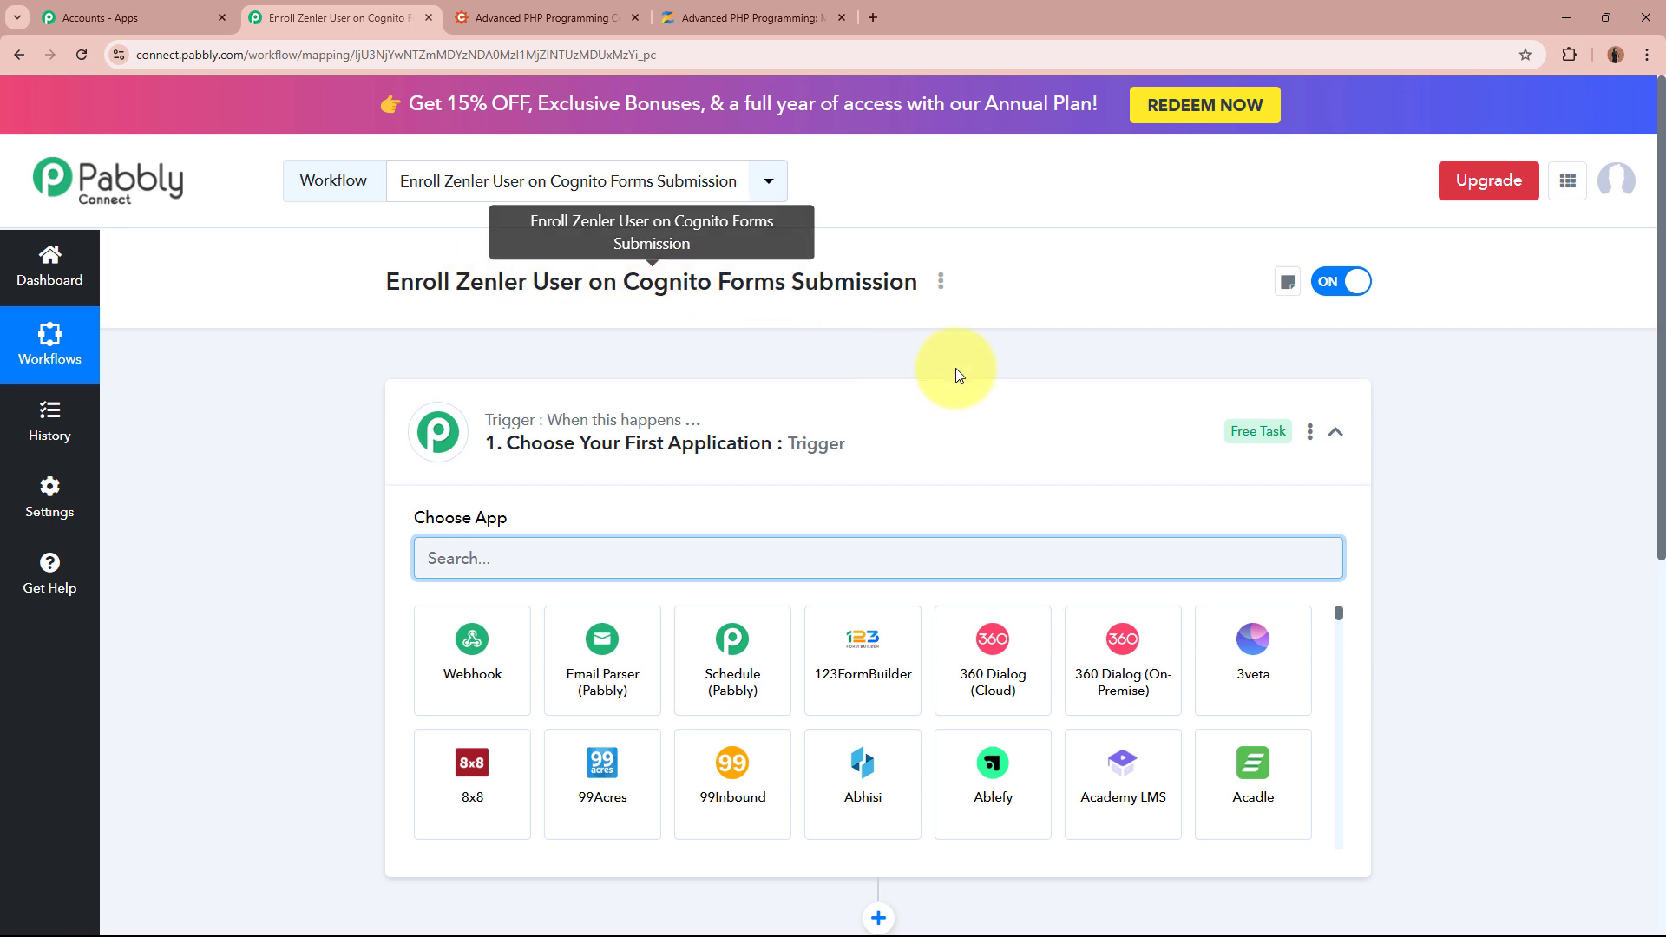
# Search the trigger step's app list for 'Cognito Form' to find Cognito Forms
pyautogui.click(828, 434)
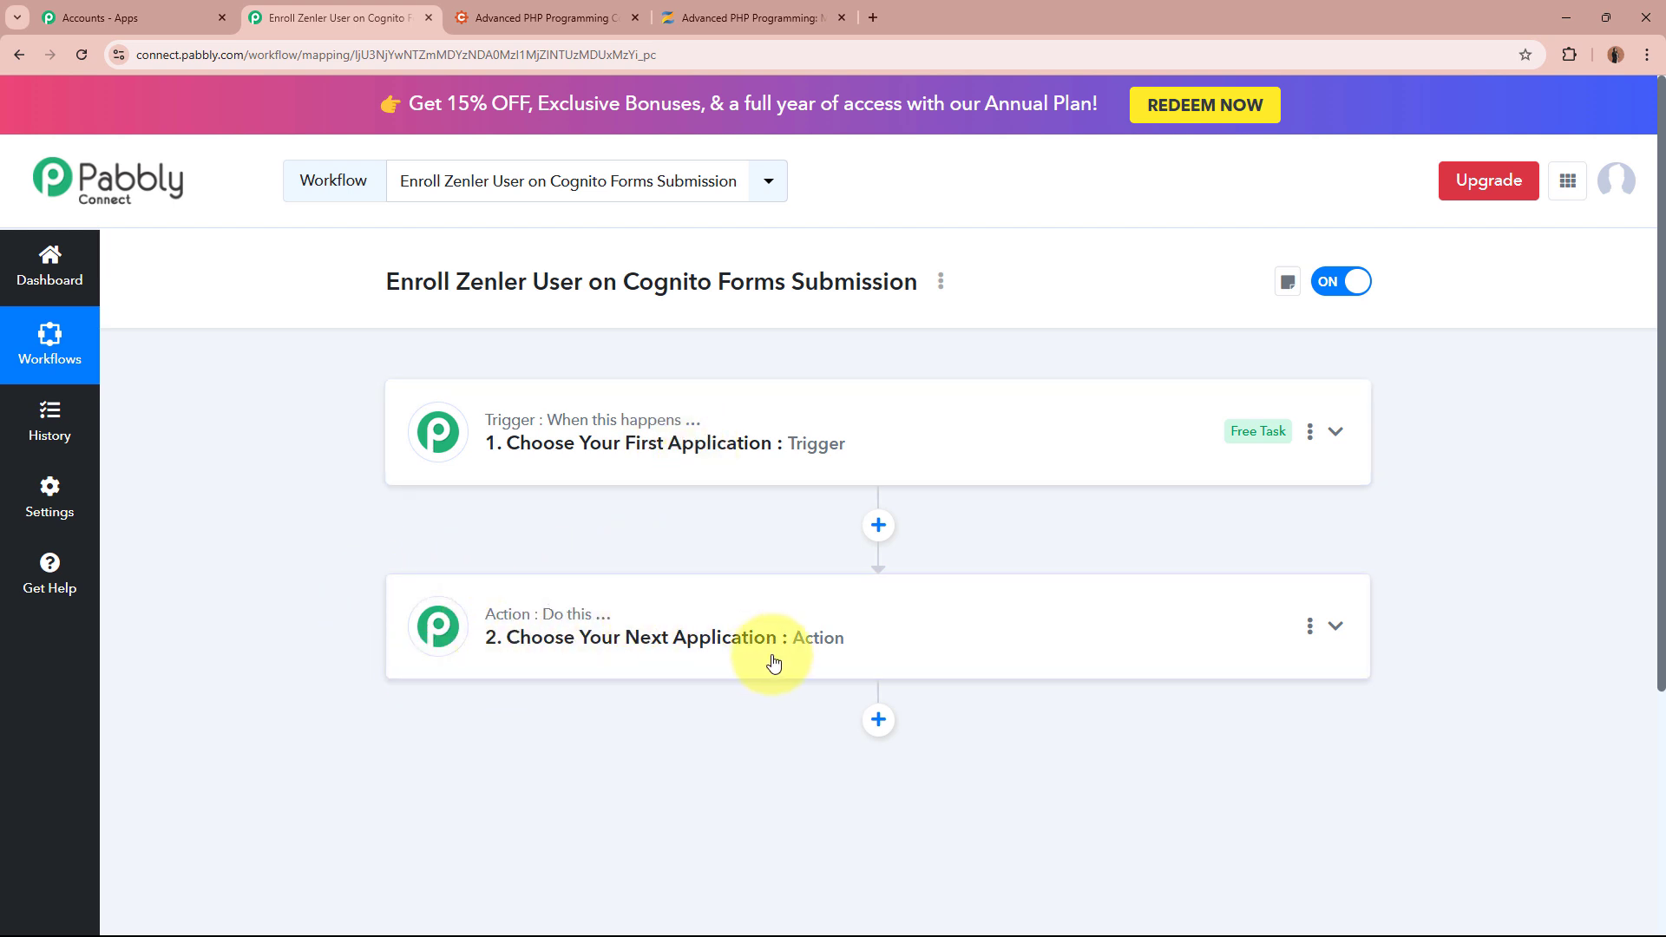
pyautogui.moveTo(488, 438)
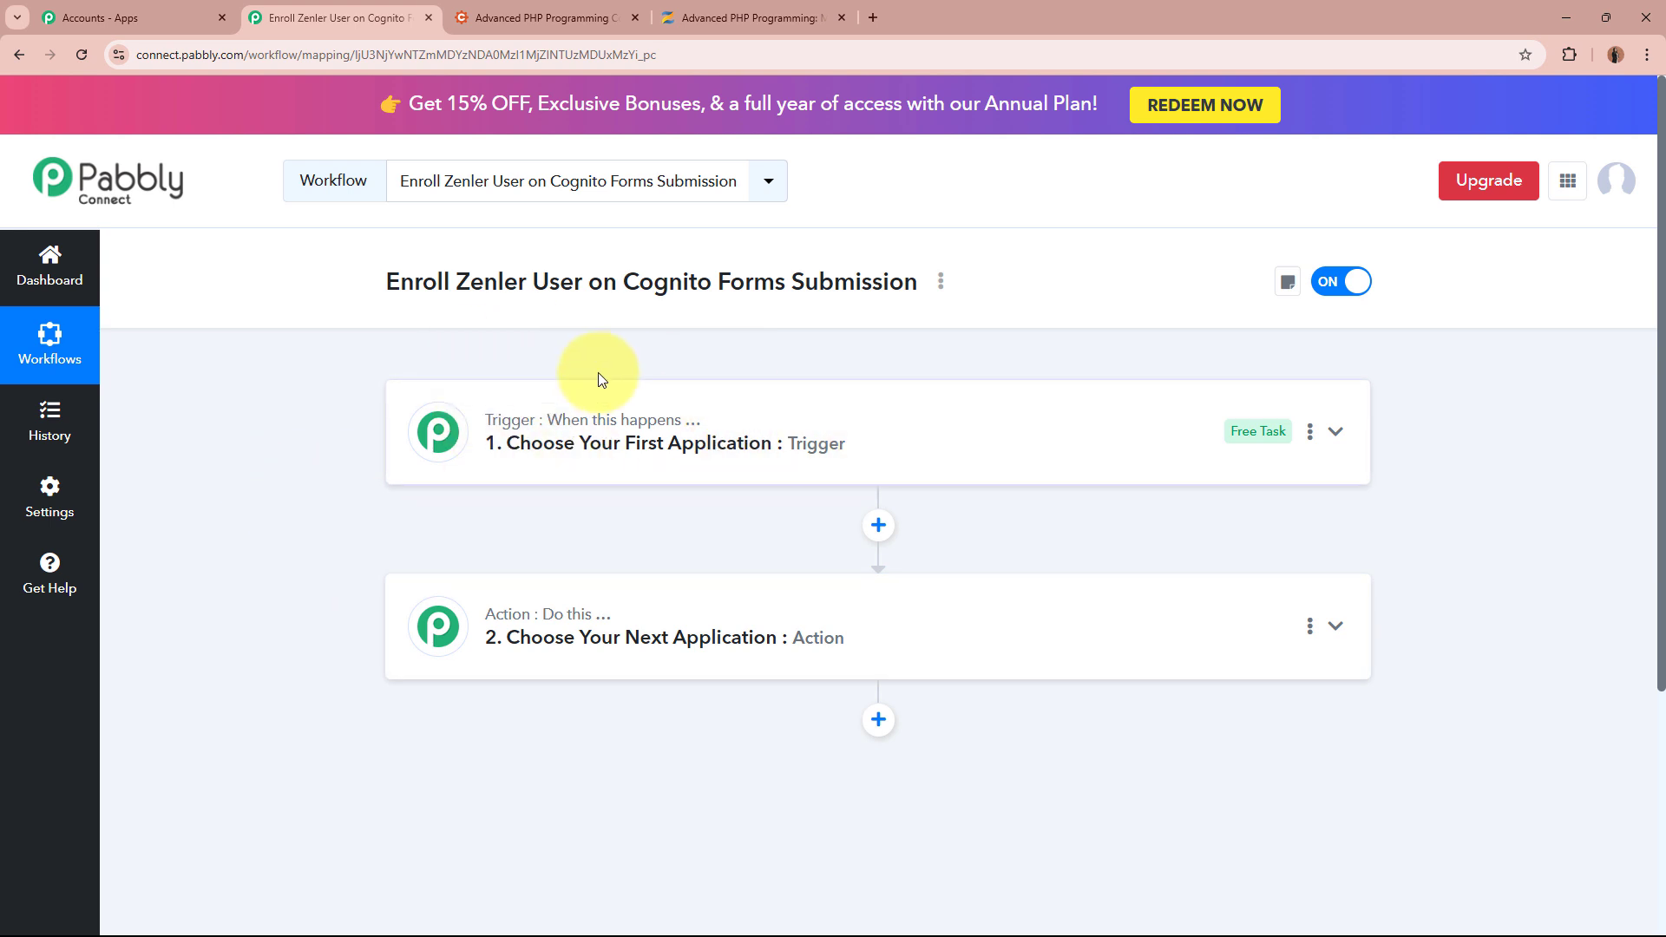
pyautogui.click(974, 435)
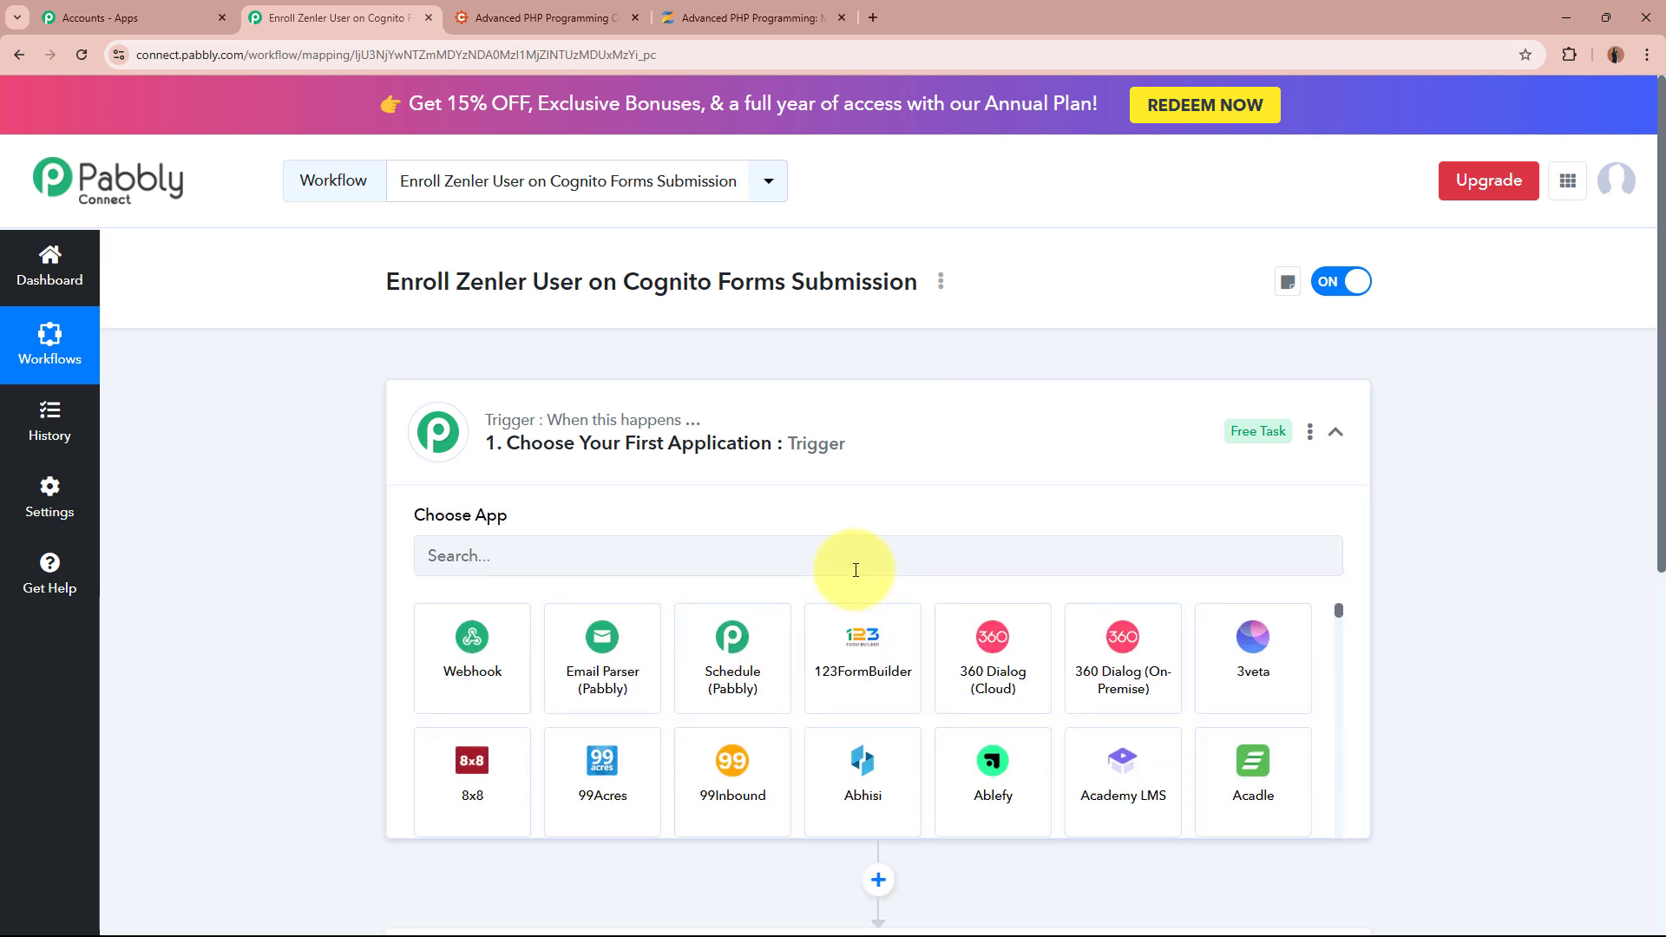
pyautogui.click(856, 559)
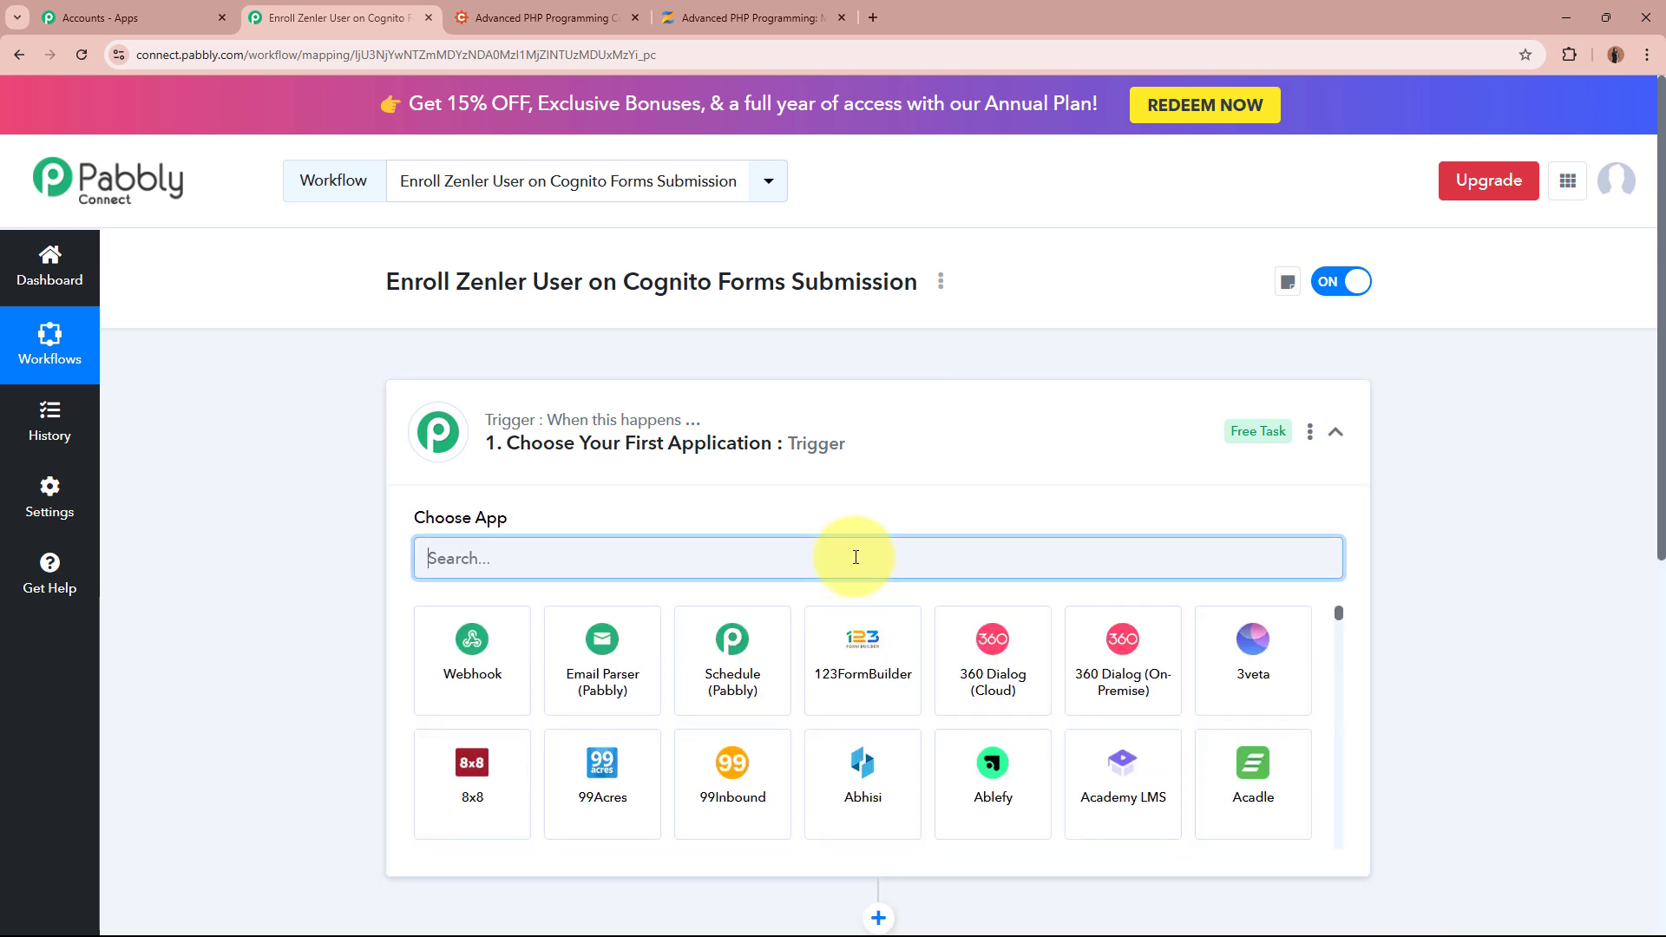
pyautogui.write('Cog')
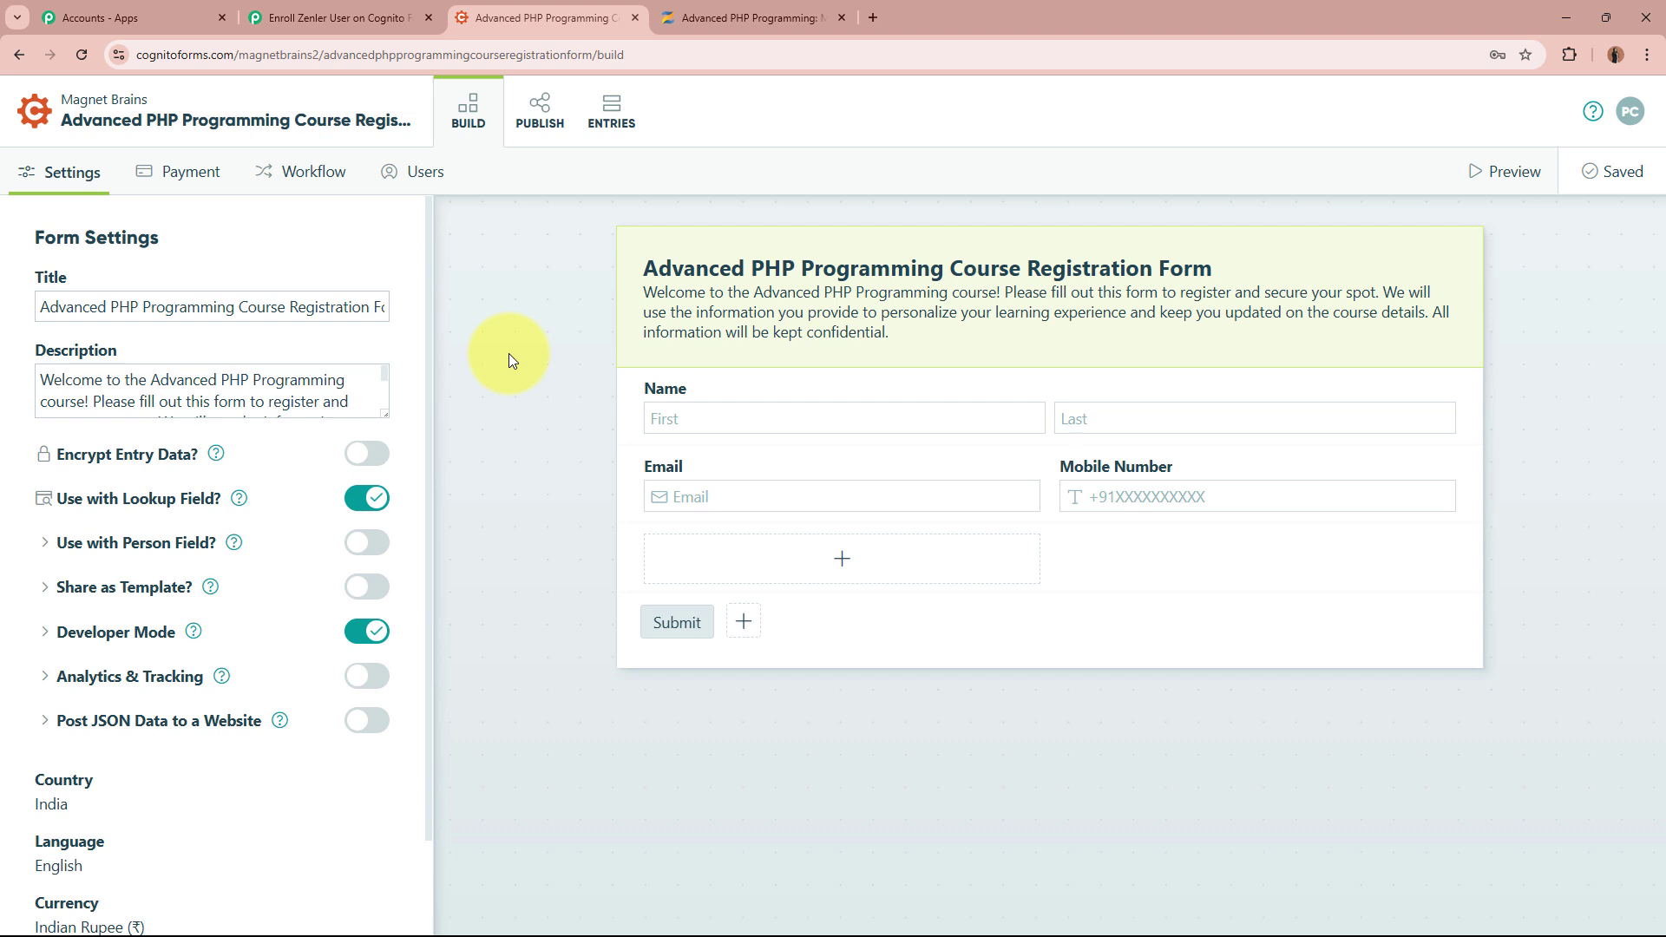
pyautogui.click(312, 17)
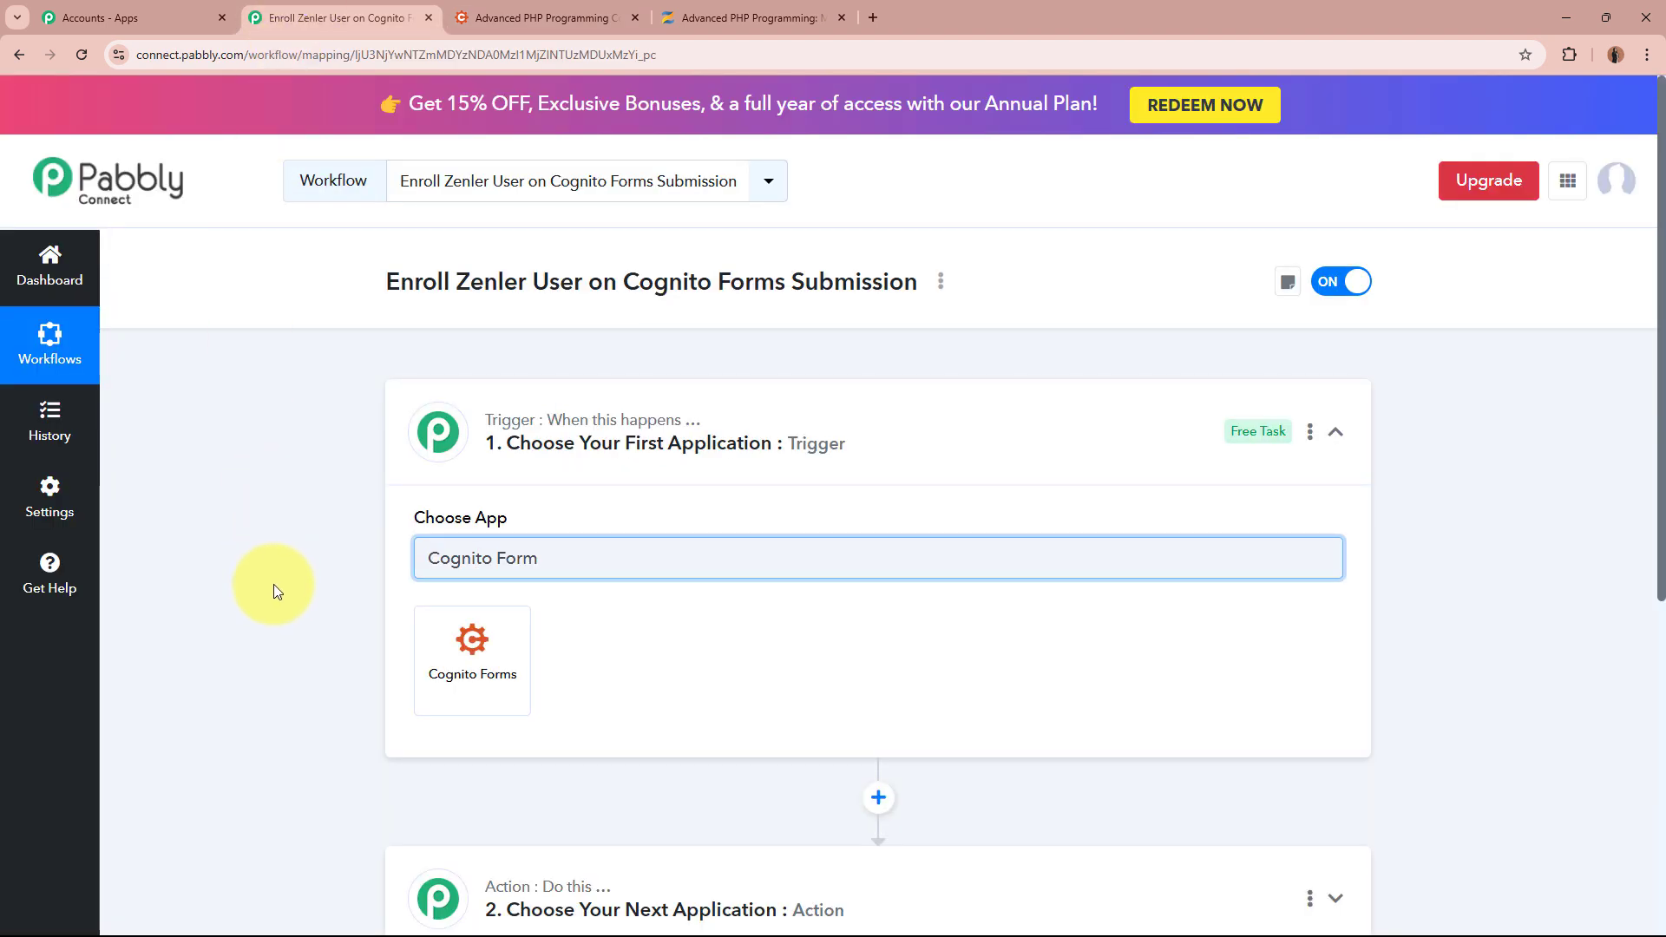
# Set the trigger app to Cognito Forms with the New Entry event
pyautogui.click(496, 685)
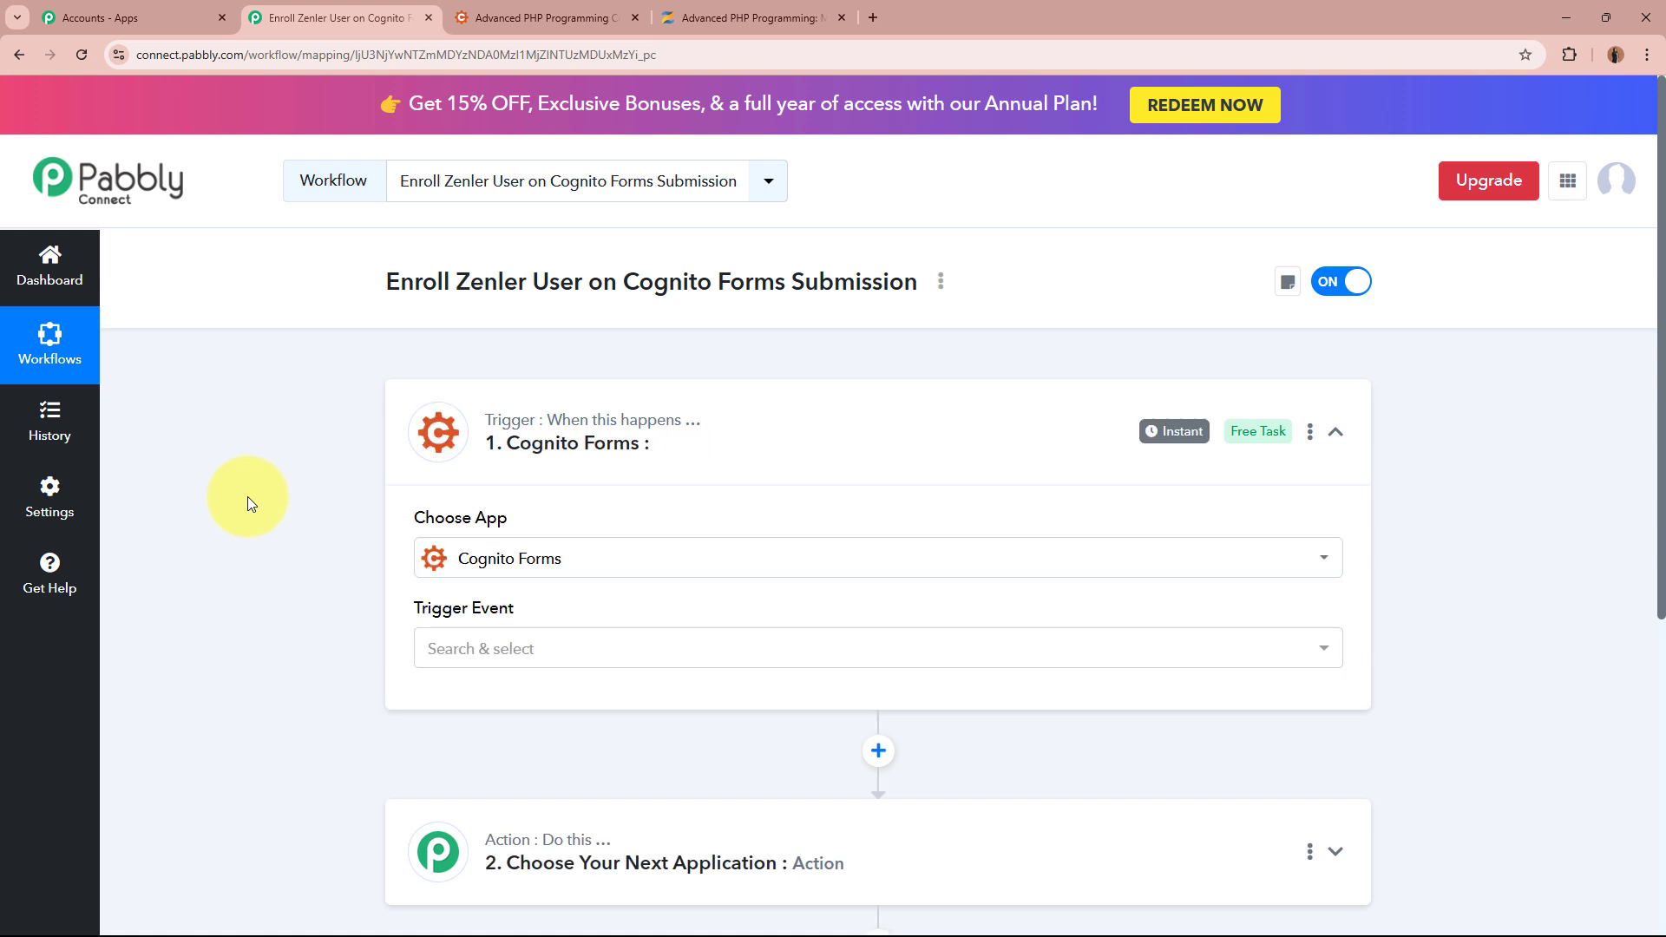
pyautogui.click(541, 659)
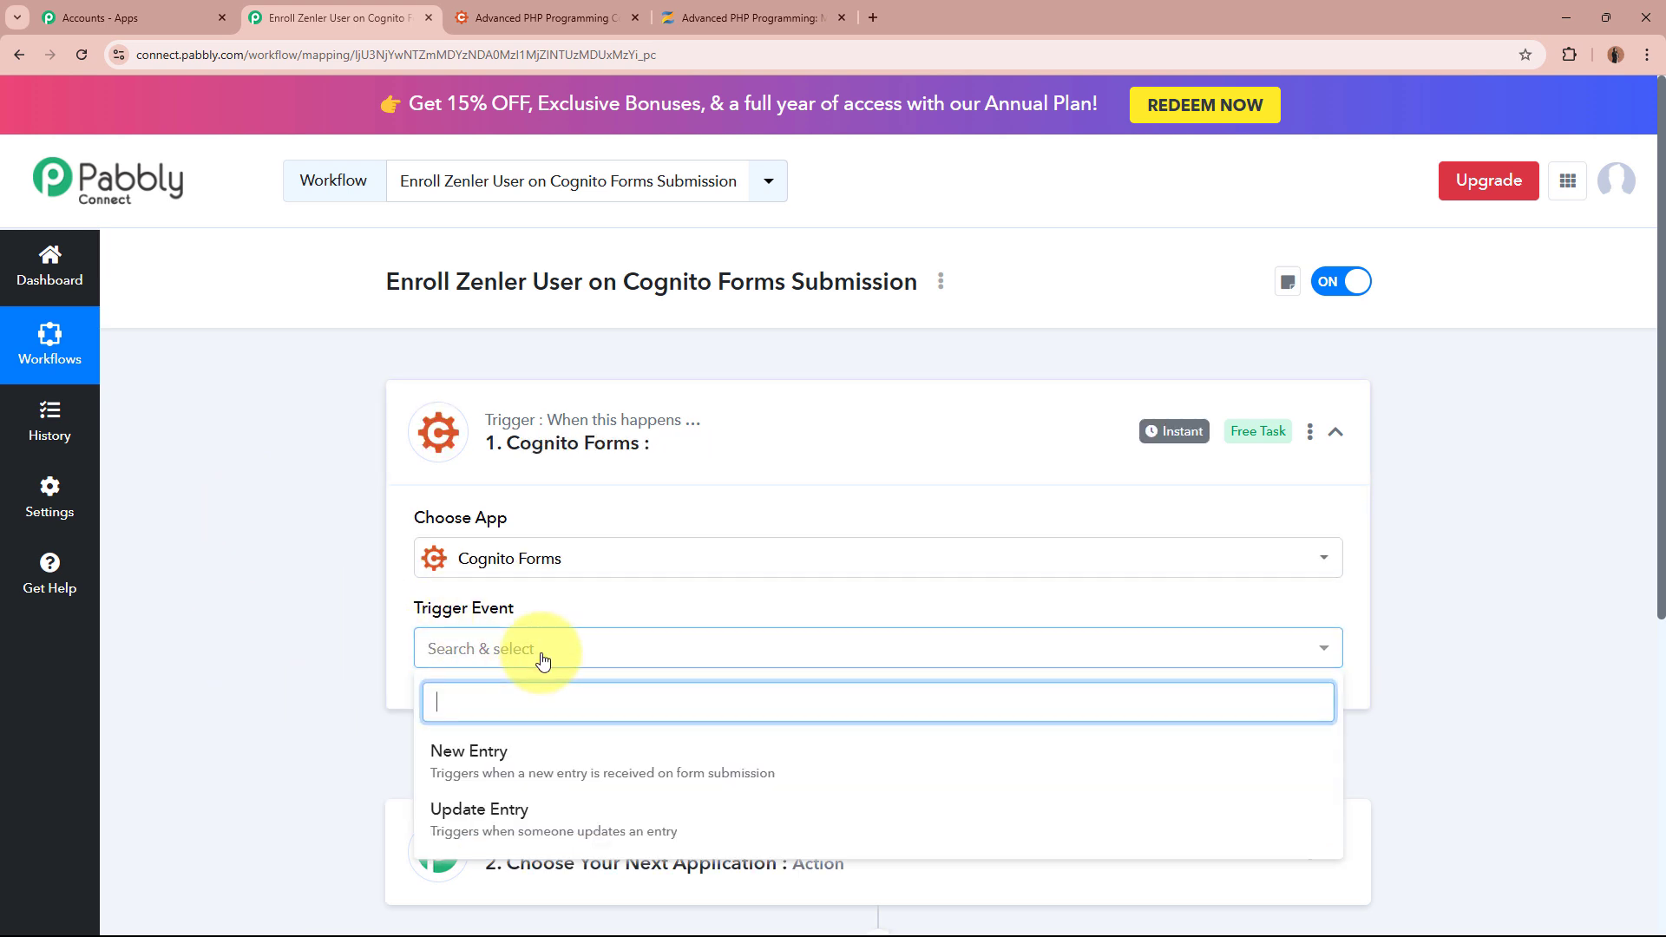
pyautogui.click(539, 764)
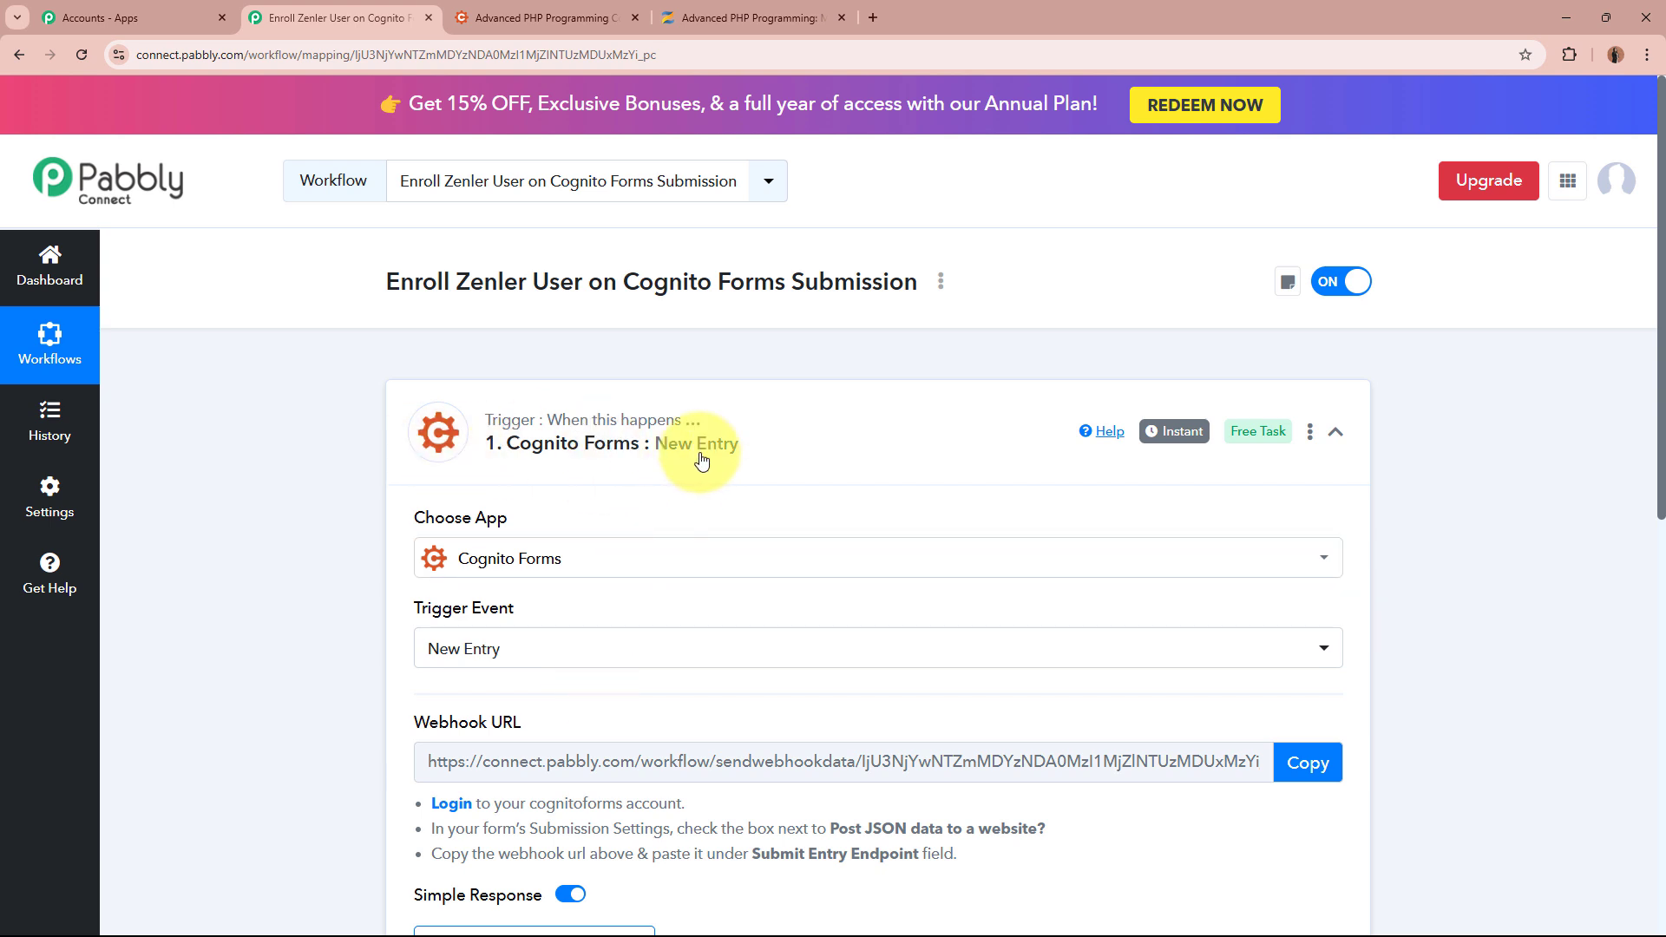
# Copy the trigger's webhook URL and go to the Cognito Forms form builder
pyautogui.scroll(-4, 703, 459)
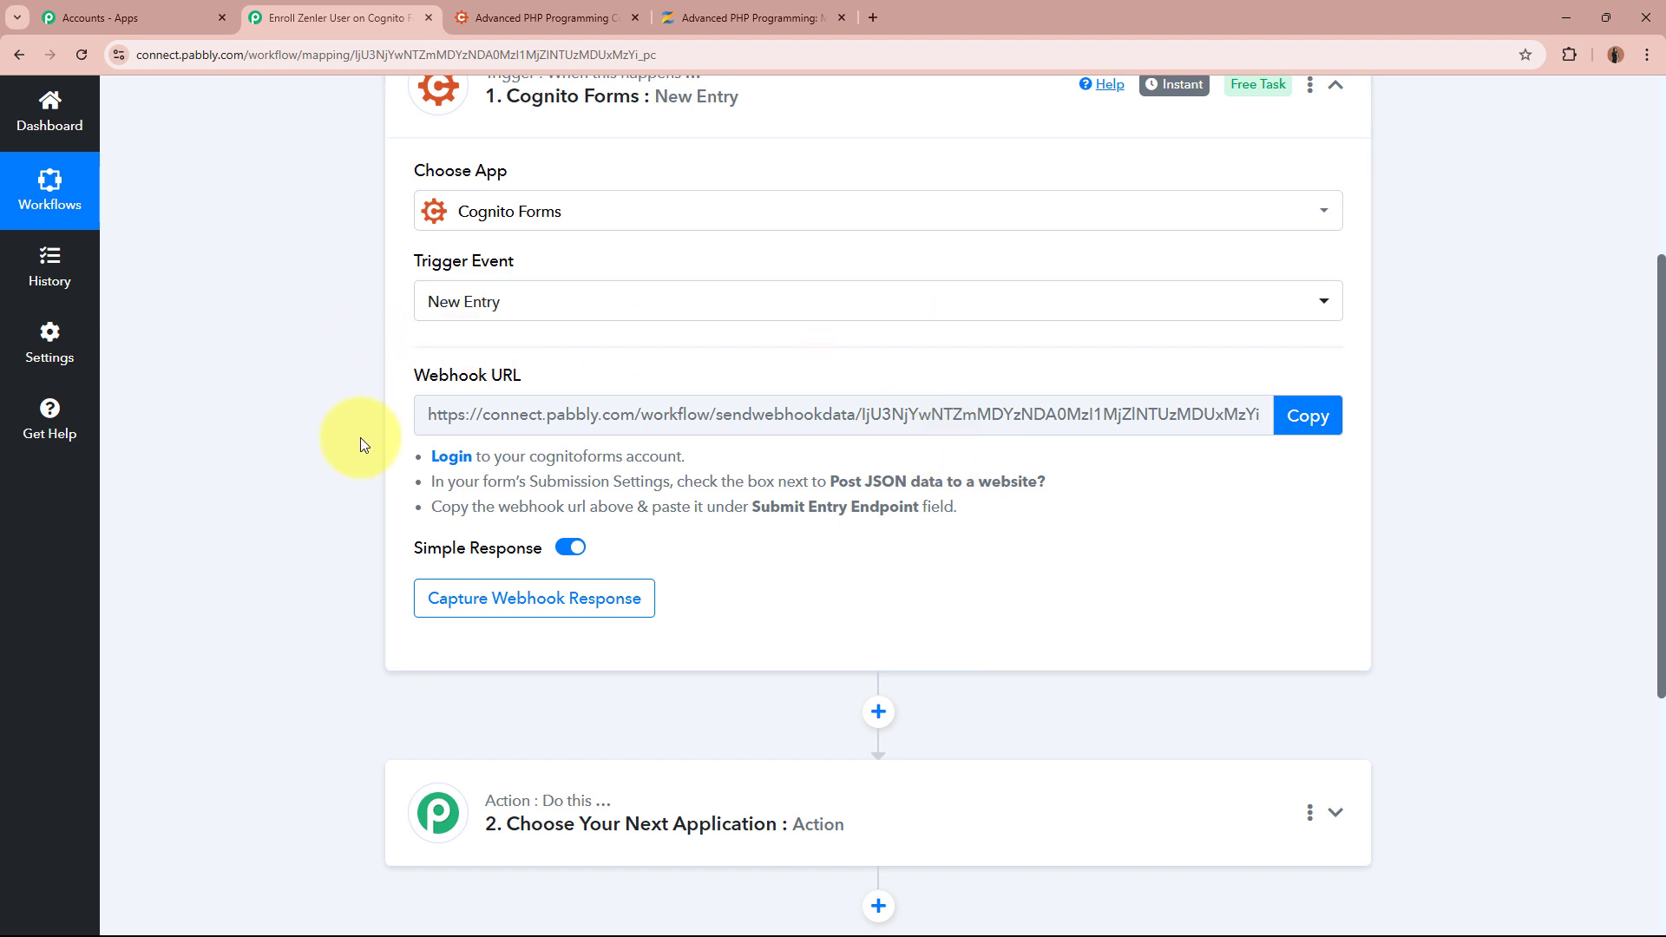
pyautogui.click(1308, 416)
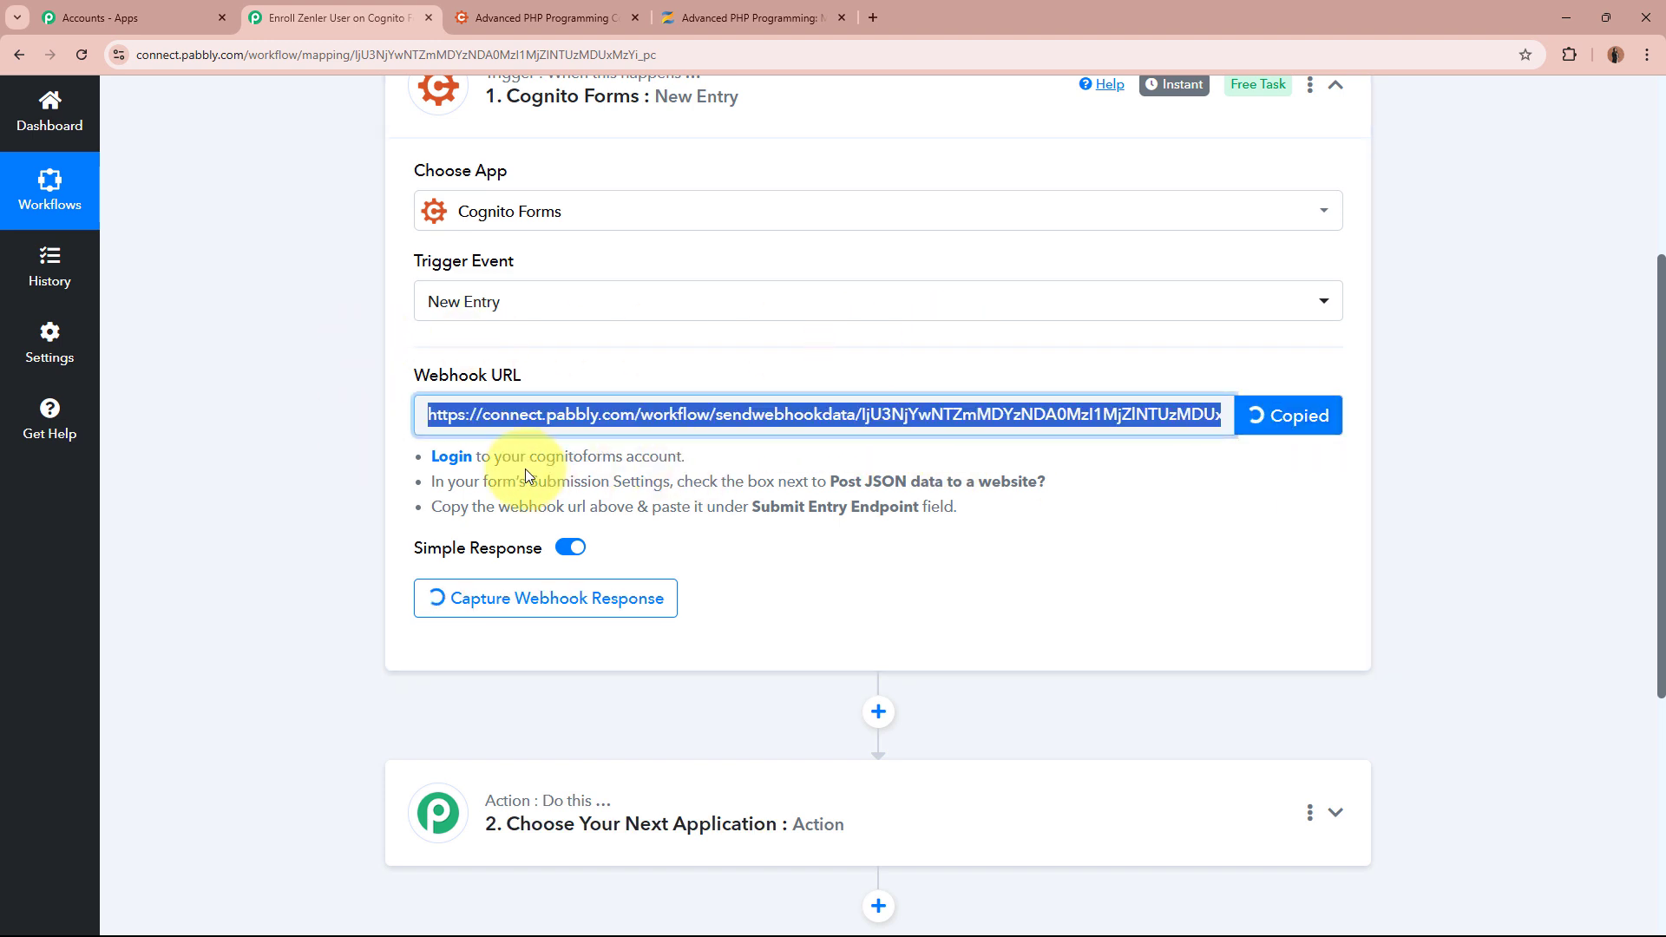
pyautogui.moveTo(417, 460); pyautogui.dragTo(969, 532)
pyautogui.click(1086, 524)
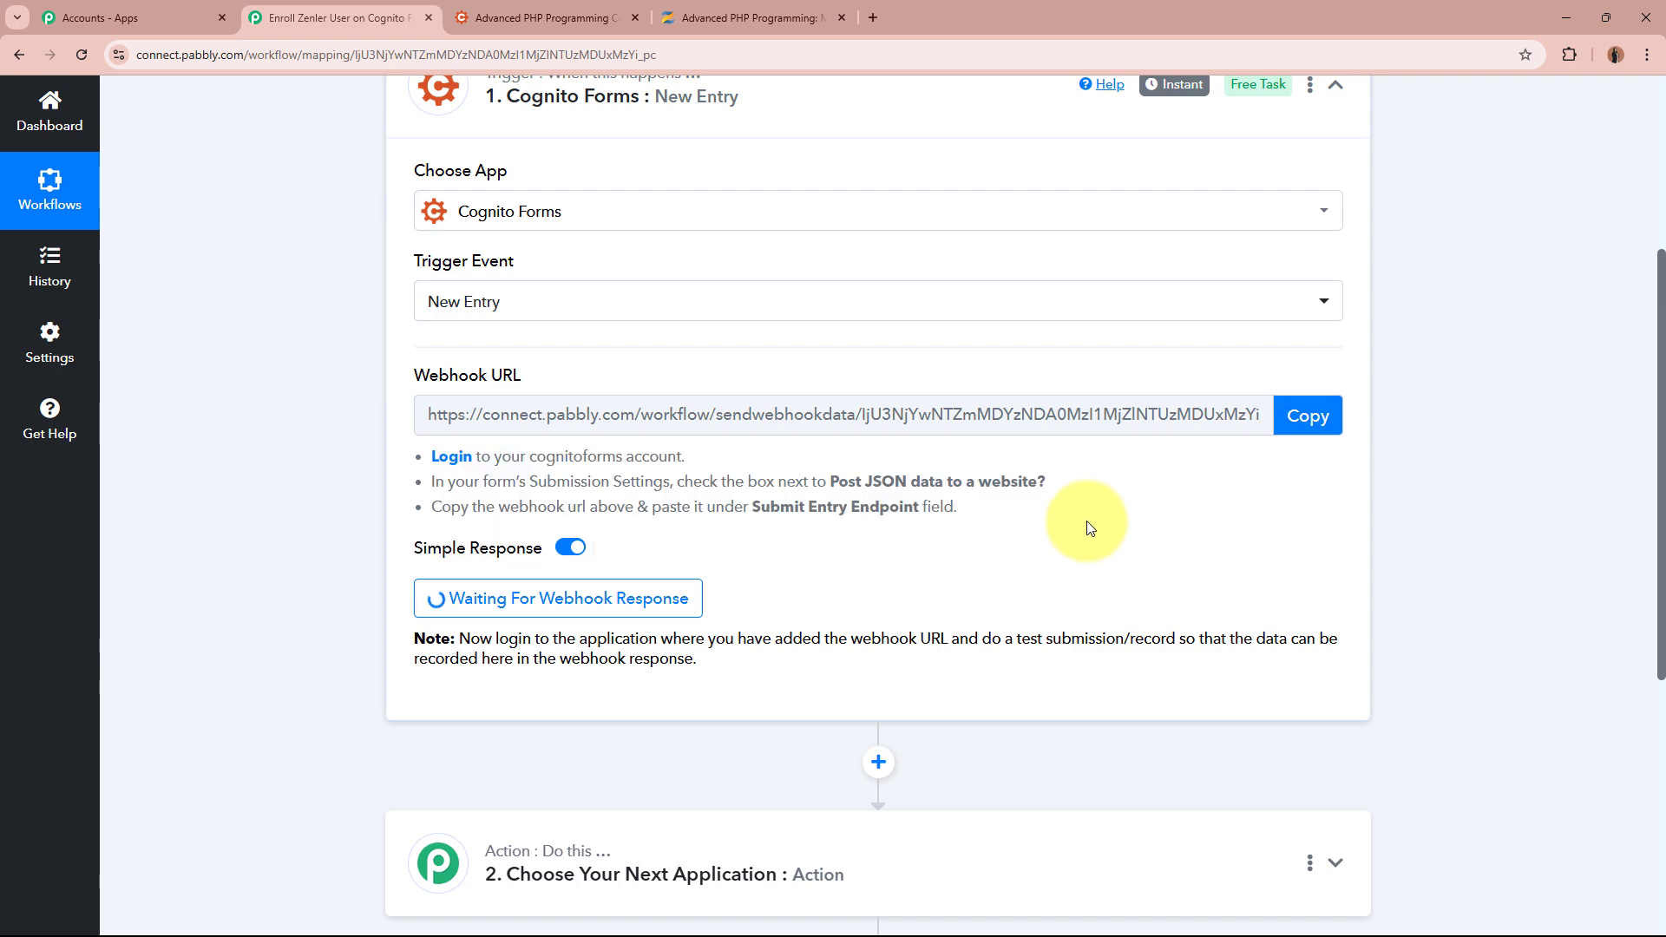
pyautogui.scroll(4, 1086, 528)
pyautogui.click(614, 7)
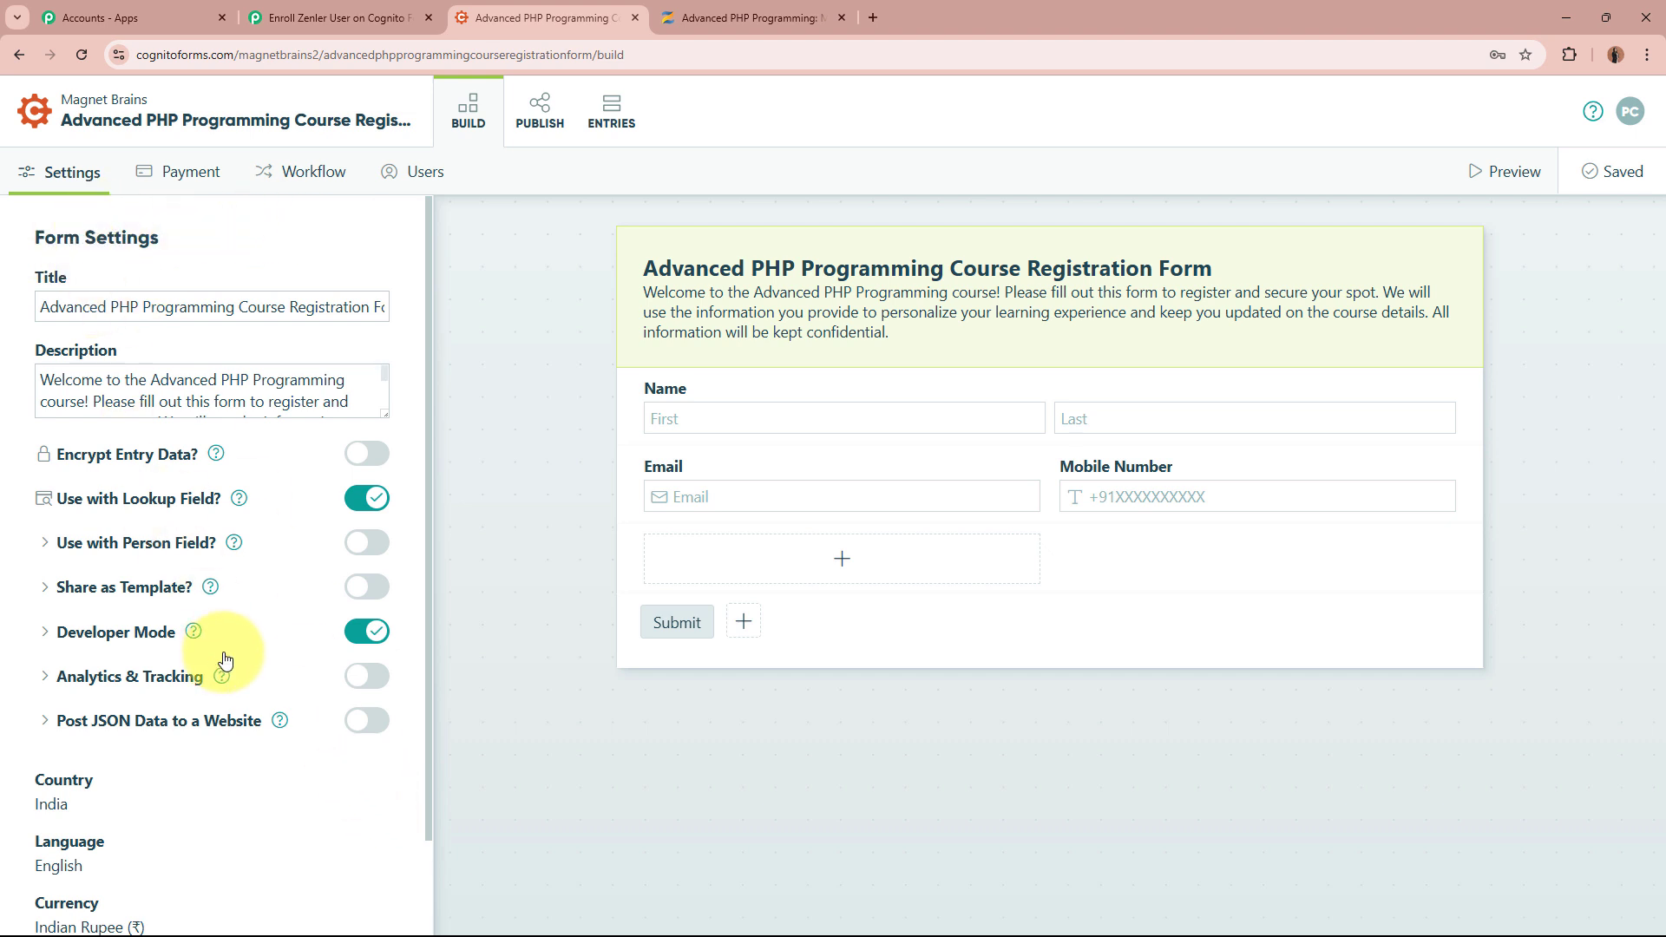
# Enable Post JSON Data to a Website, paste the webhook URL as Submit Entry Endpoint, and save
pyautogui.scroll(-2, 224, 661)
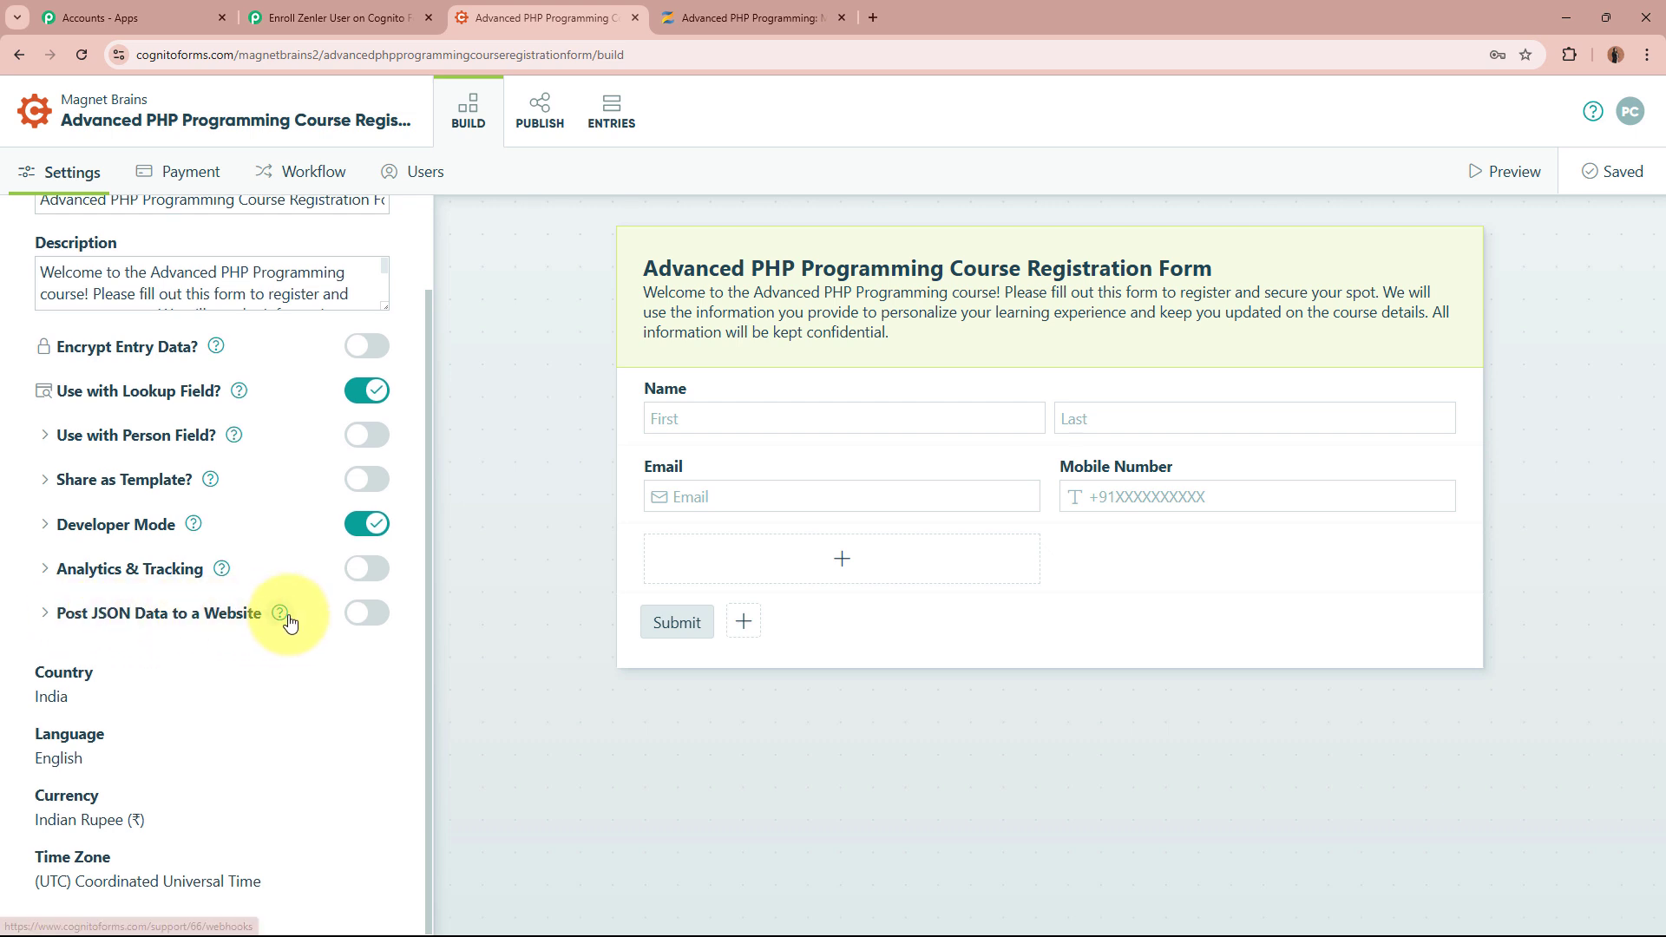
pyautogui.click(364, 614)
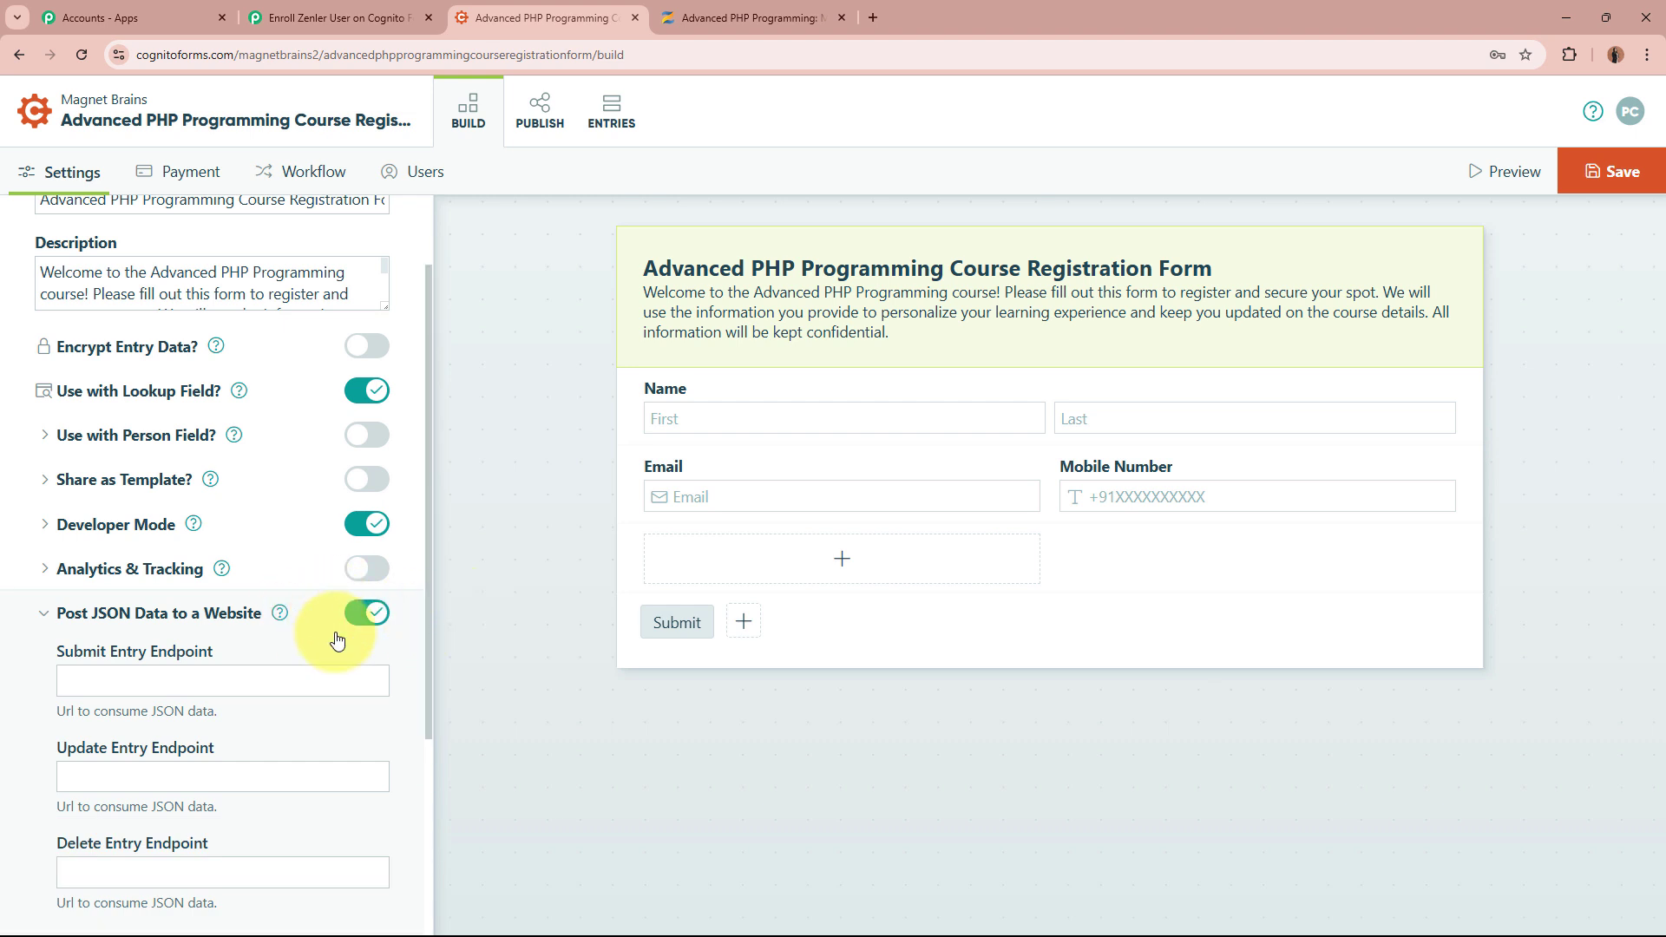
pyautogui.scroll(-2, 130, 512)
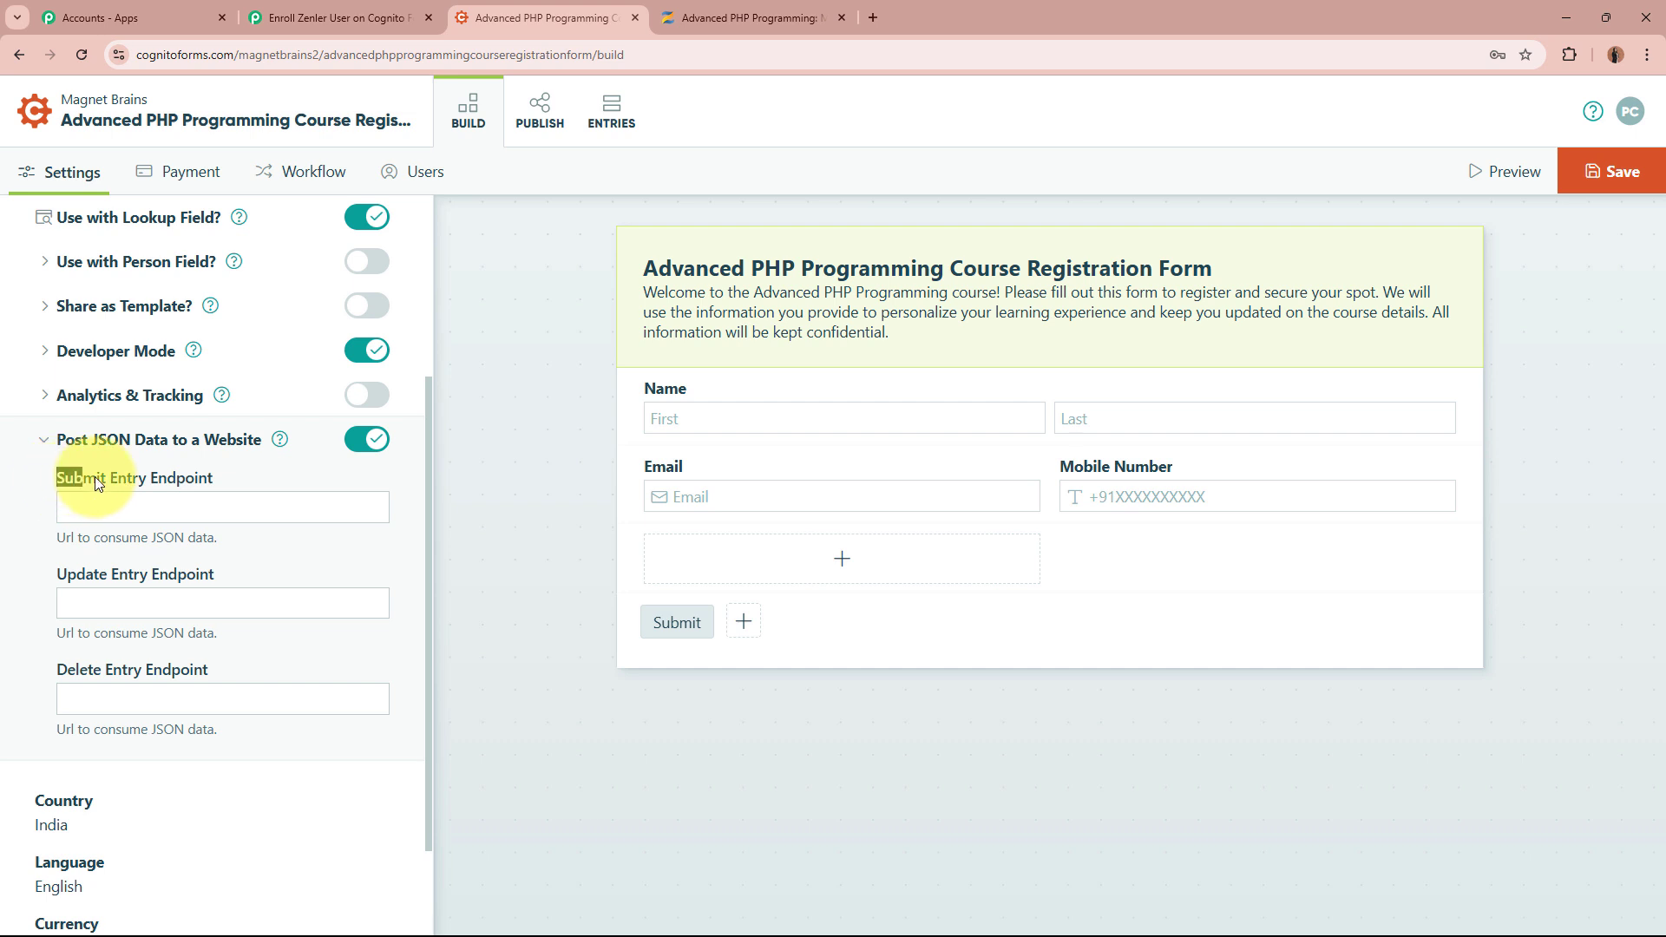
pyautogui.click(226, 475)
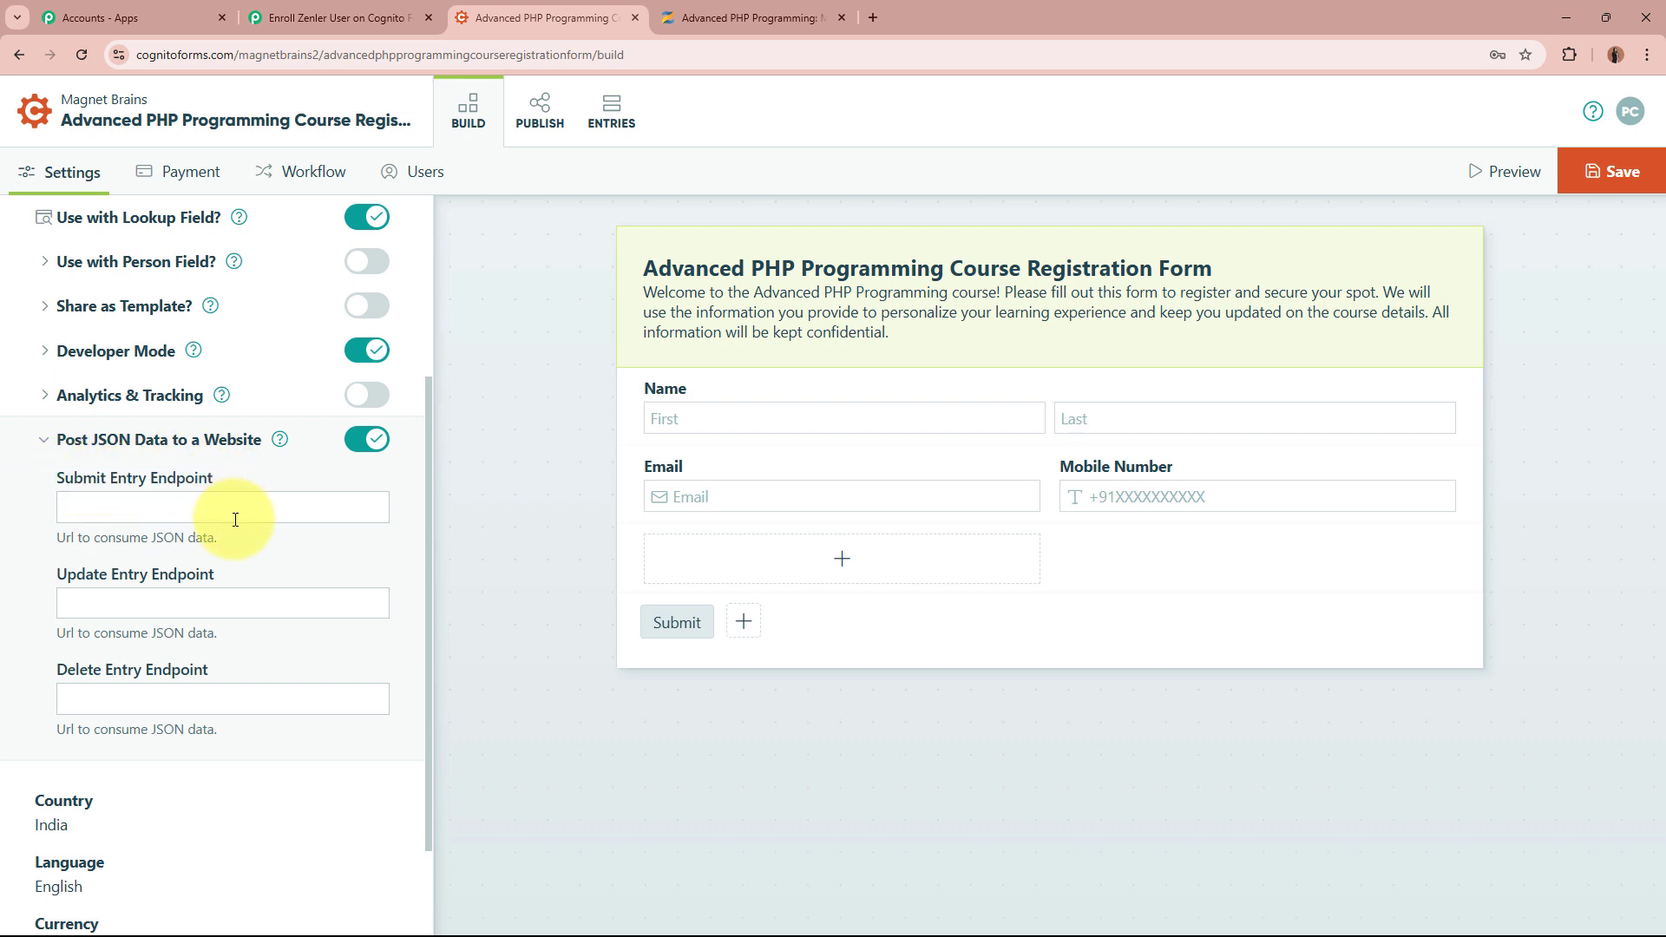
pyautogui.click(235, 519)
pyautogui.hotkey('ctrl', 'v')
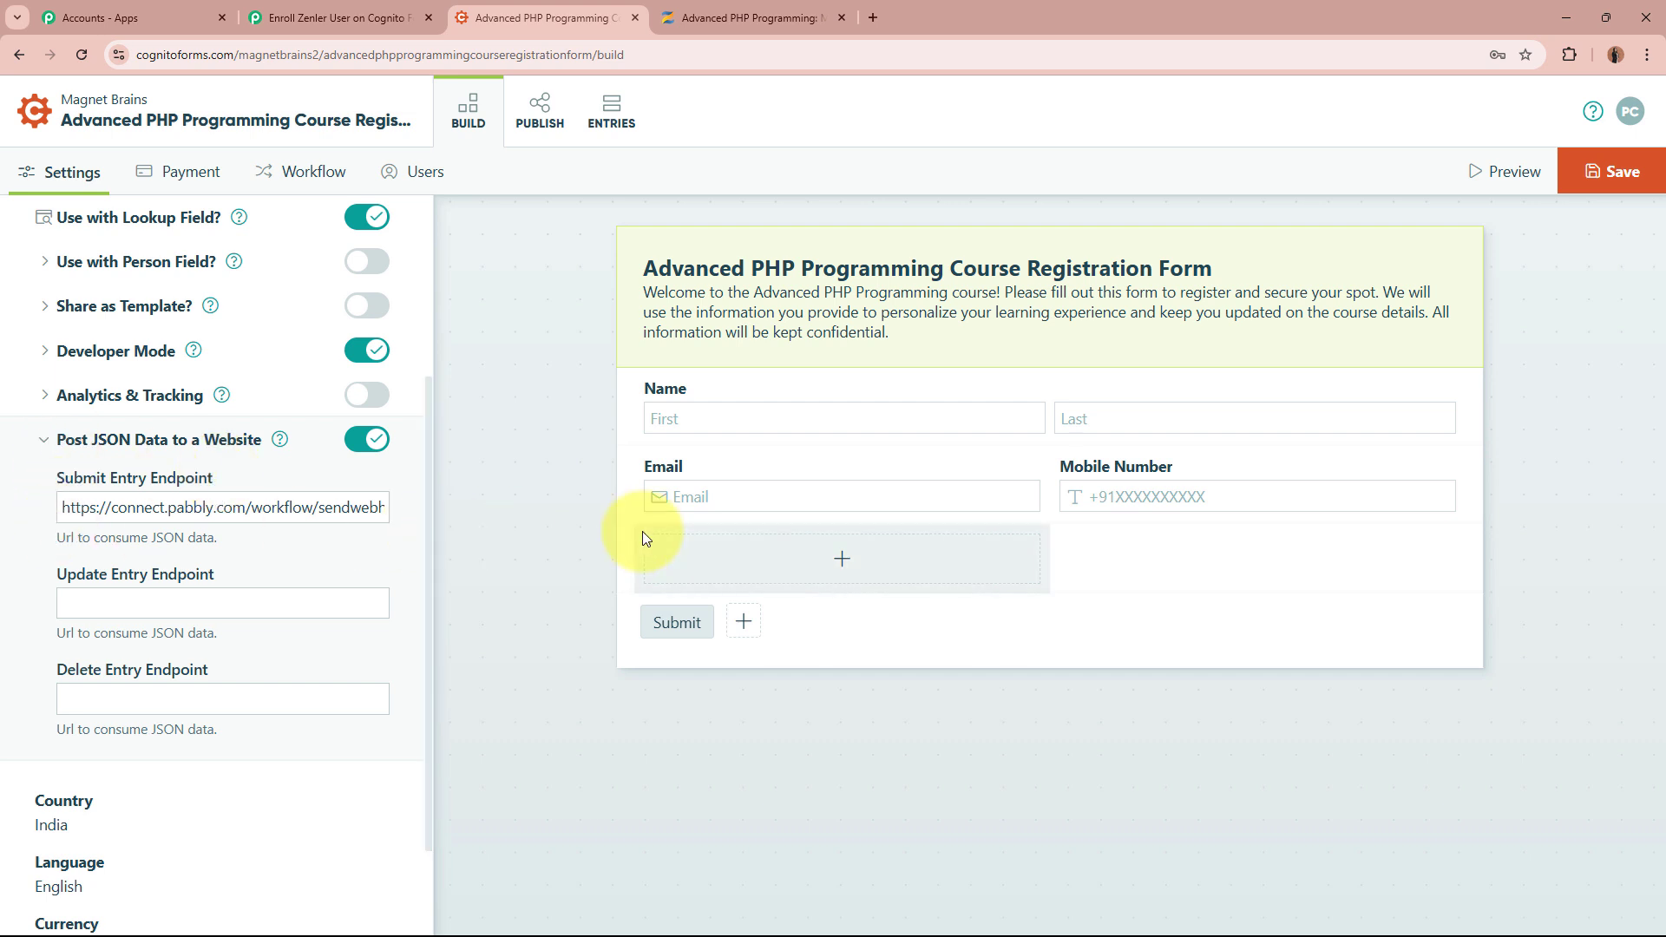
pyautogui.click(1637, 169)
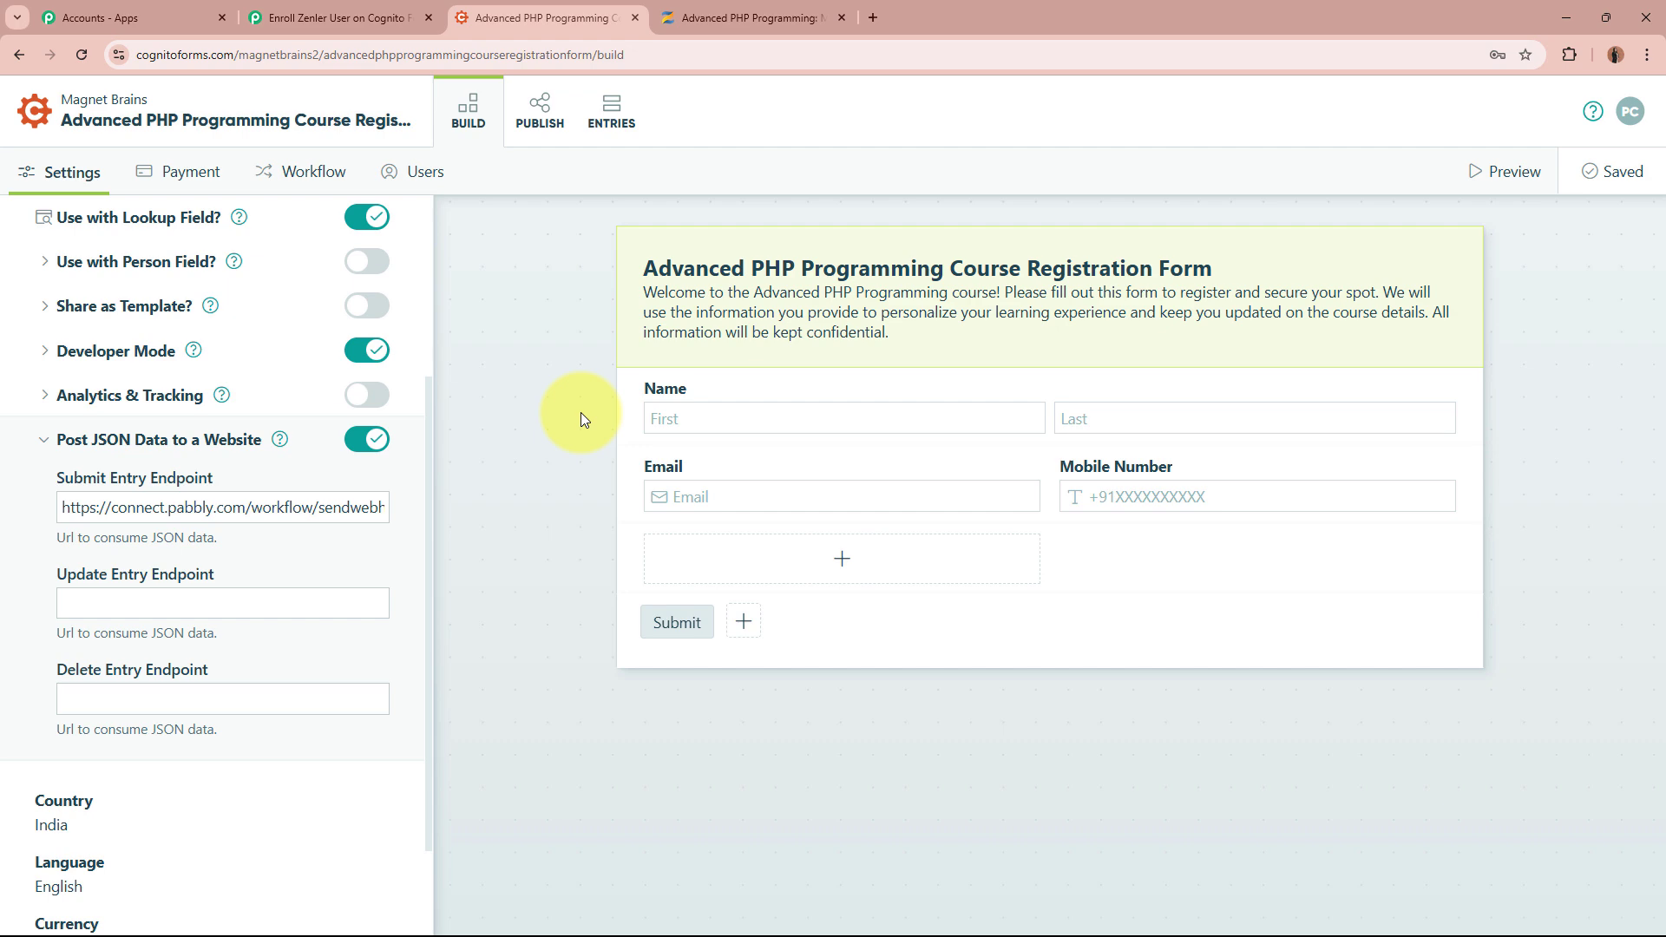
# Check the Pabbly workflow, then open the registration form's Publish page in Cognito Forms
pyautogui.click(373, 19)
pyautogui.scroll(-5, 356, 483)
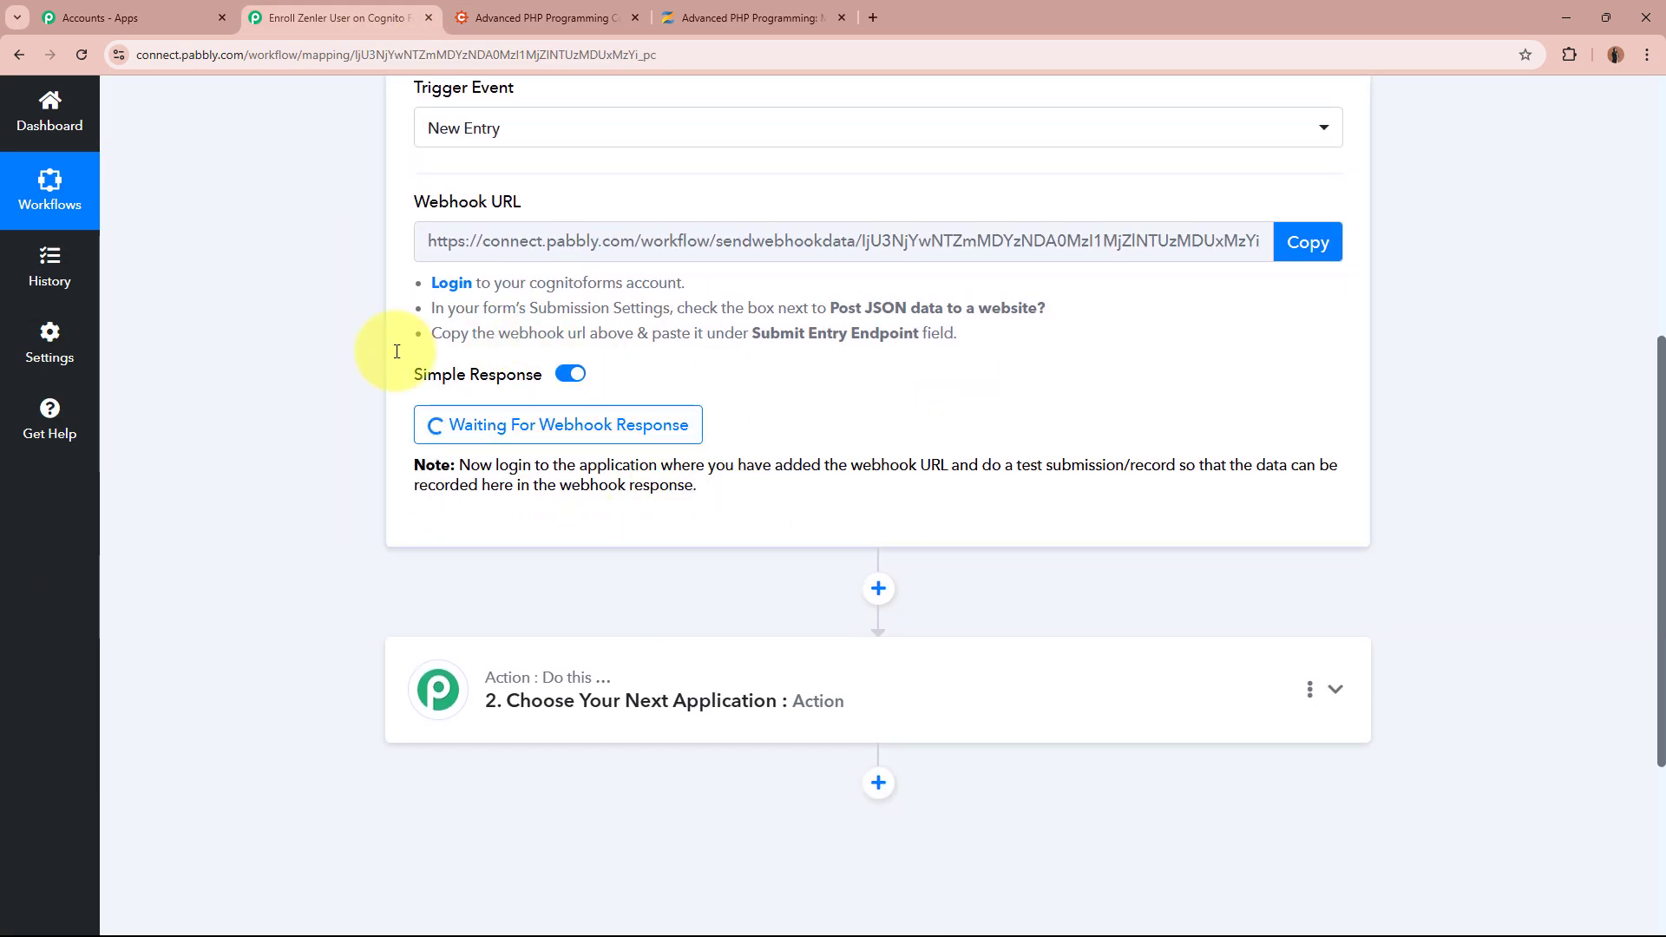
pyautogui.scroll(6, 273, 388)
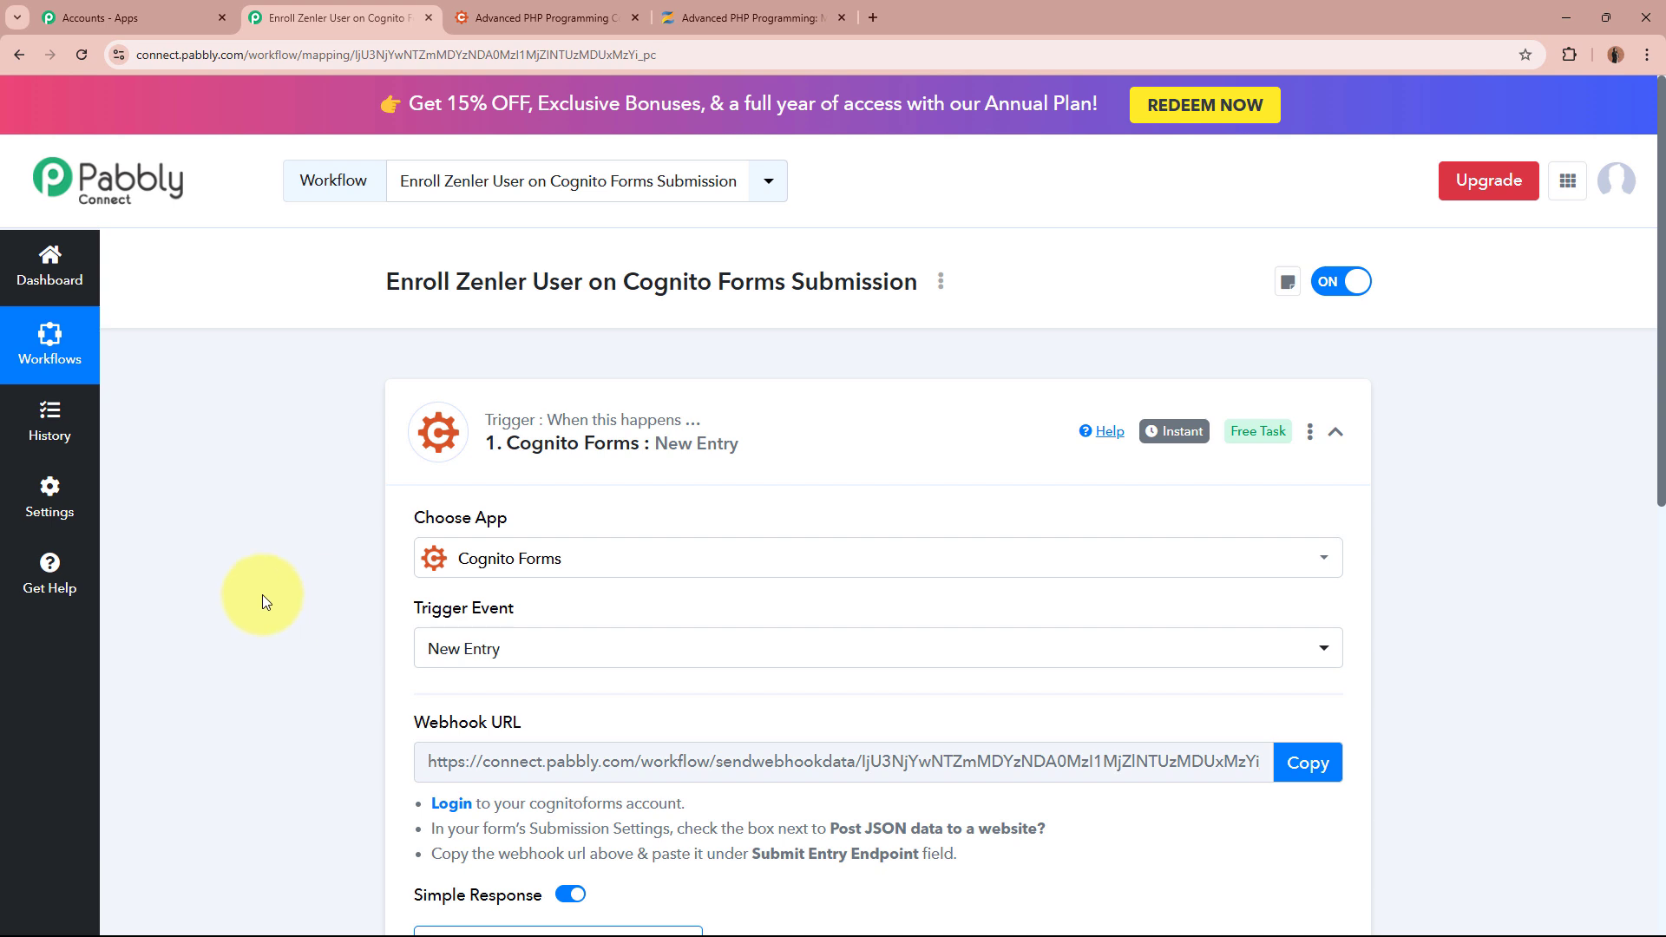
pyautogui.click(542, 18)
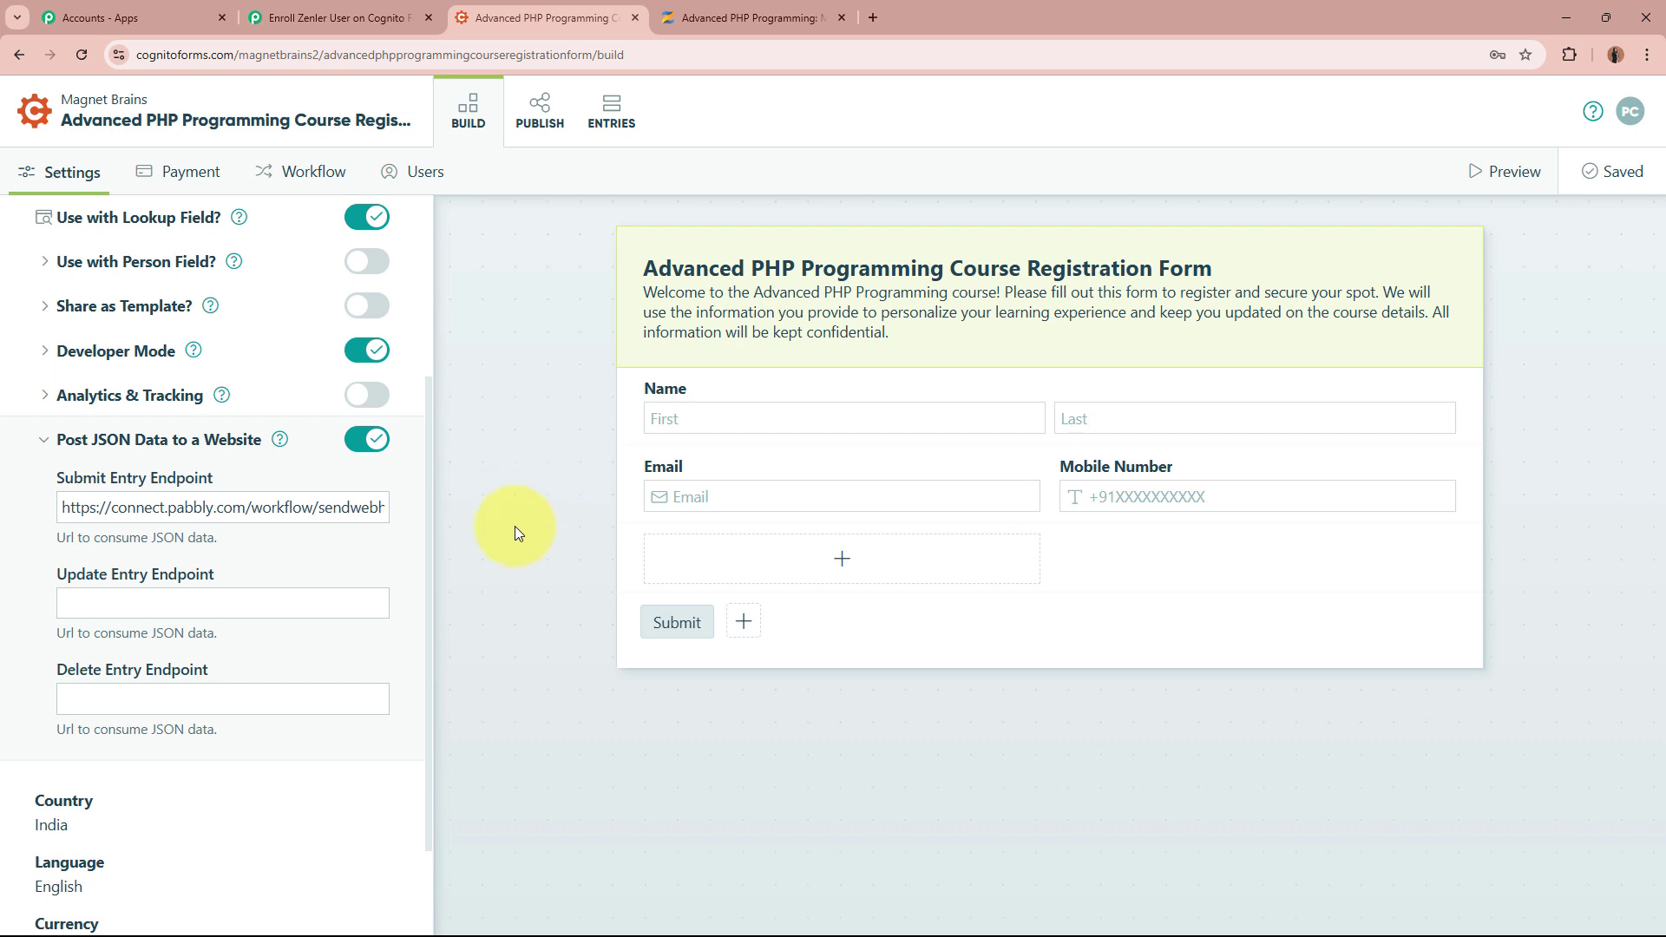
pyautogui.scroll(3, 234, 545)
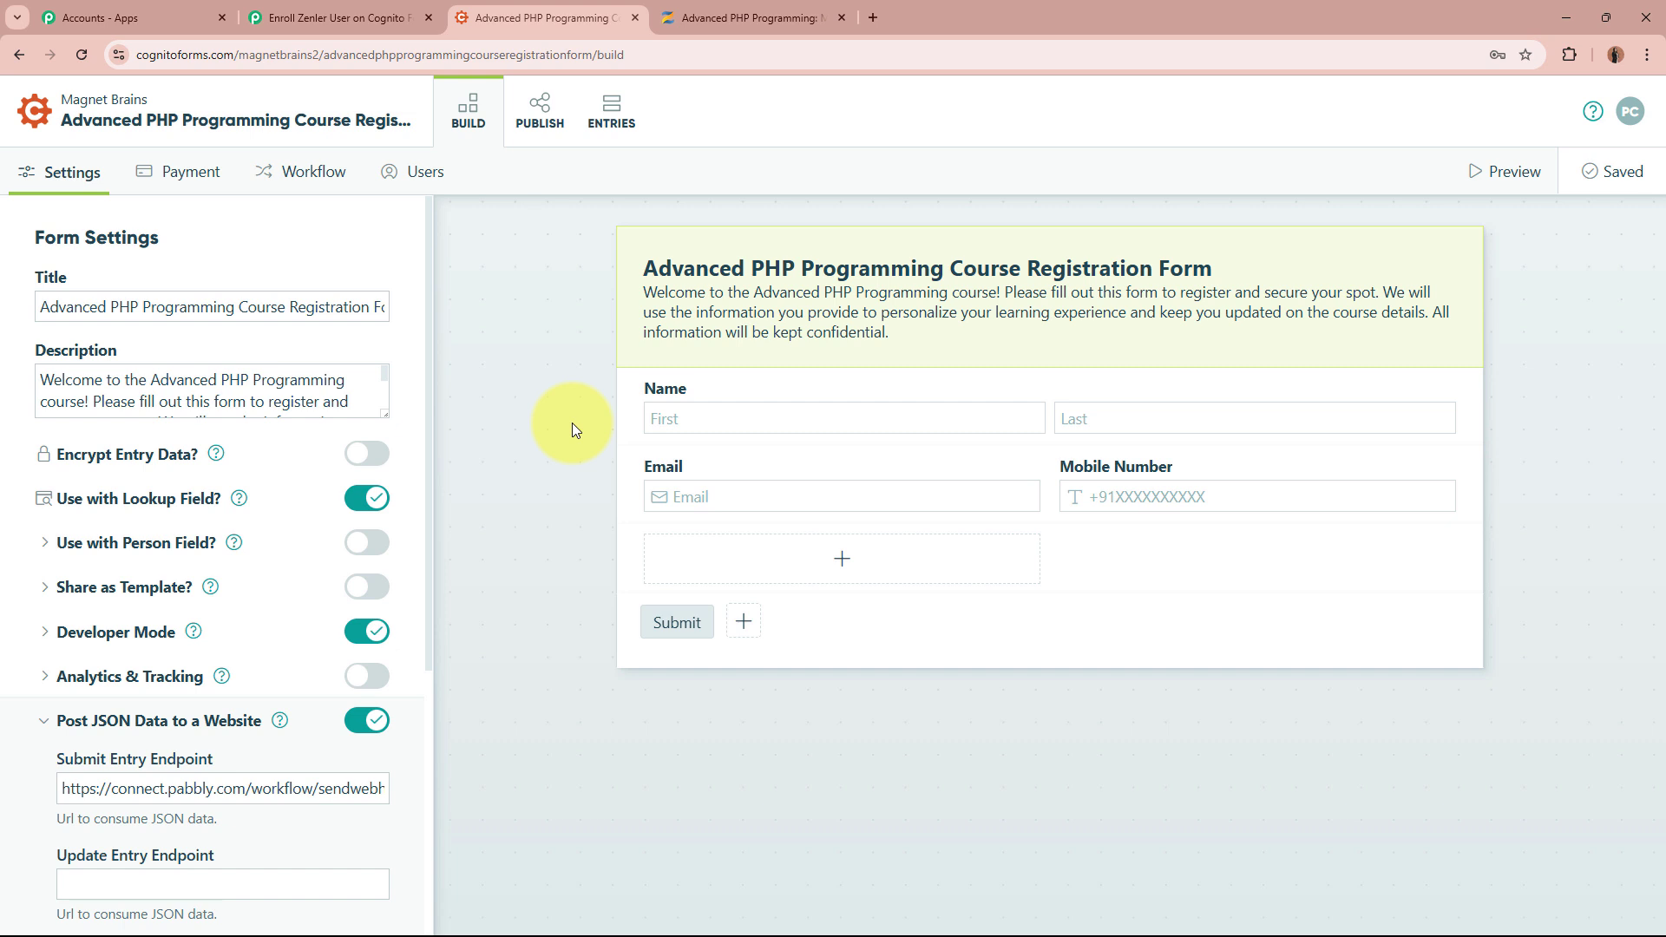
pyautogui.click(560, 129)
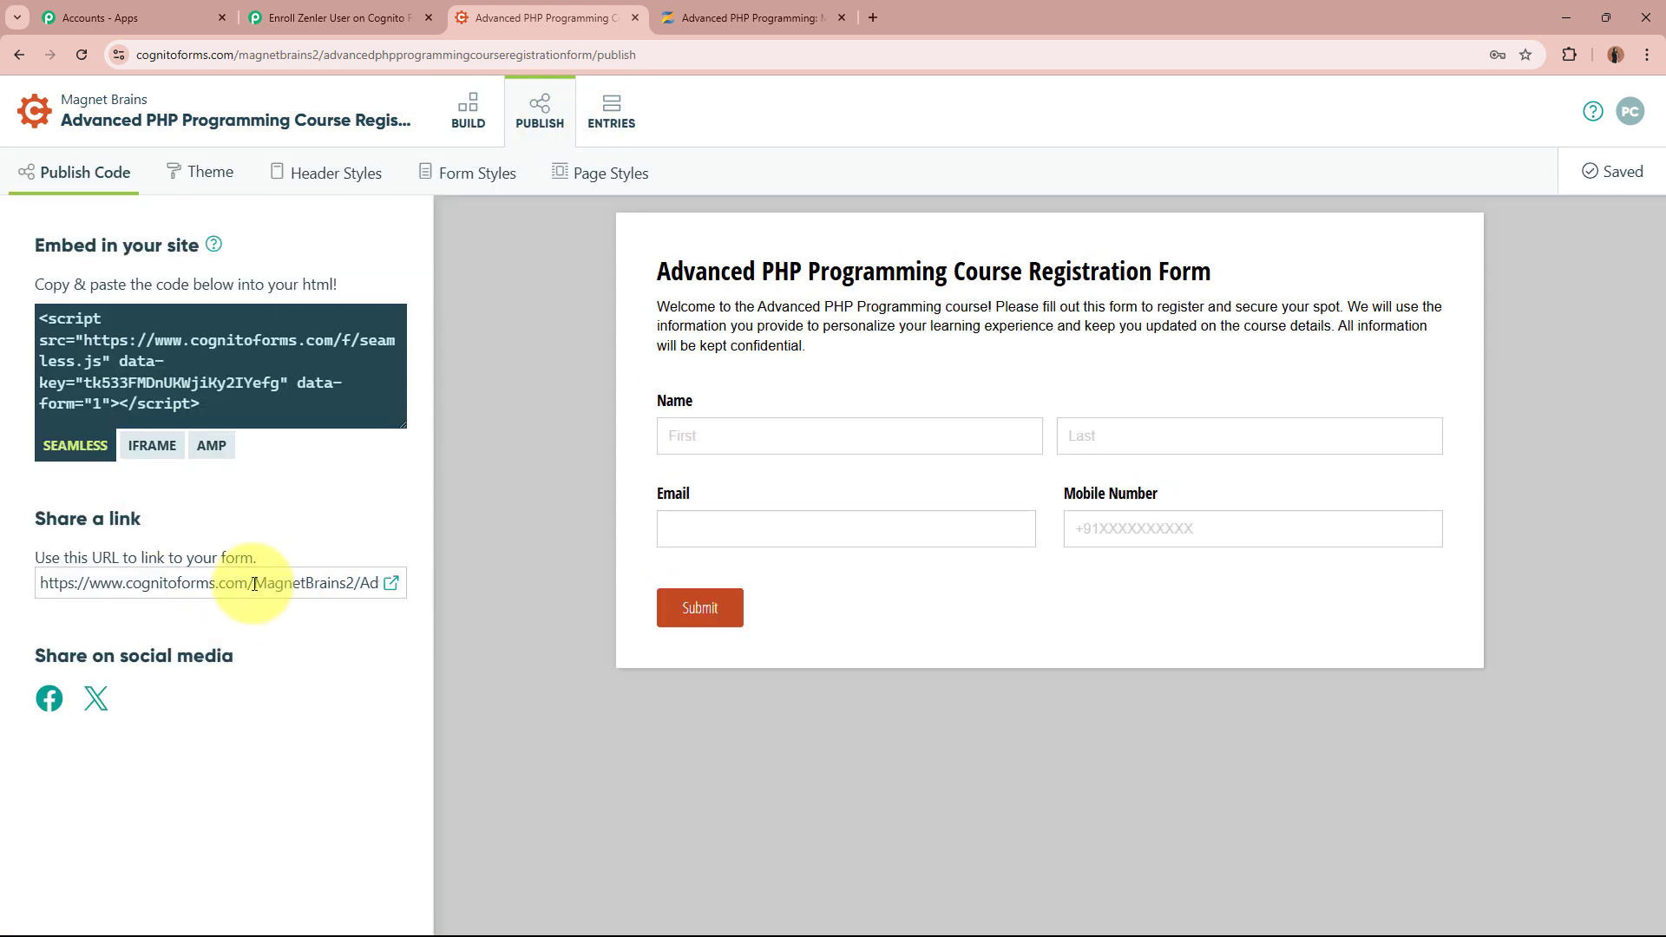
# Copy the form's share link and load it in a new browser tab
pyautogui.click(254, 583)
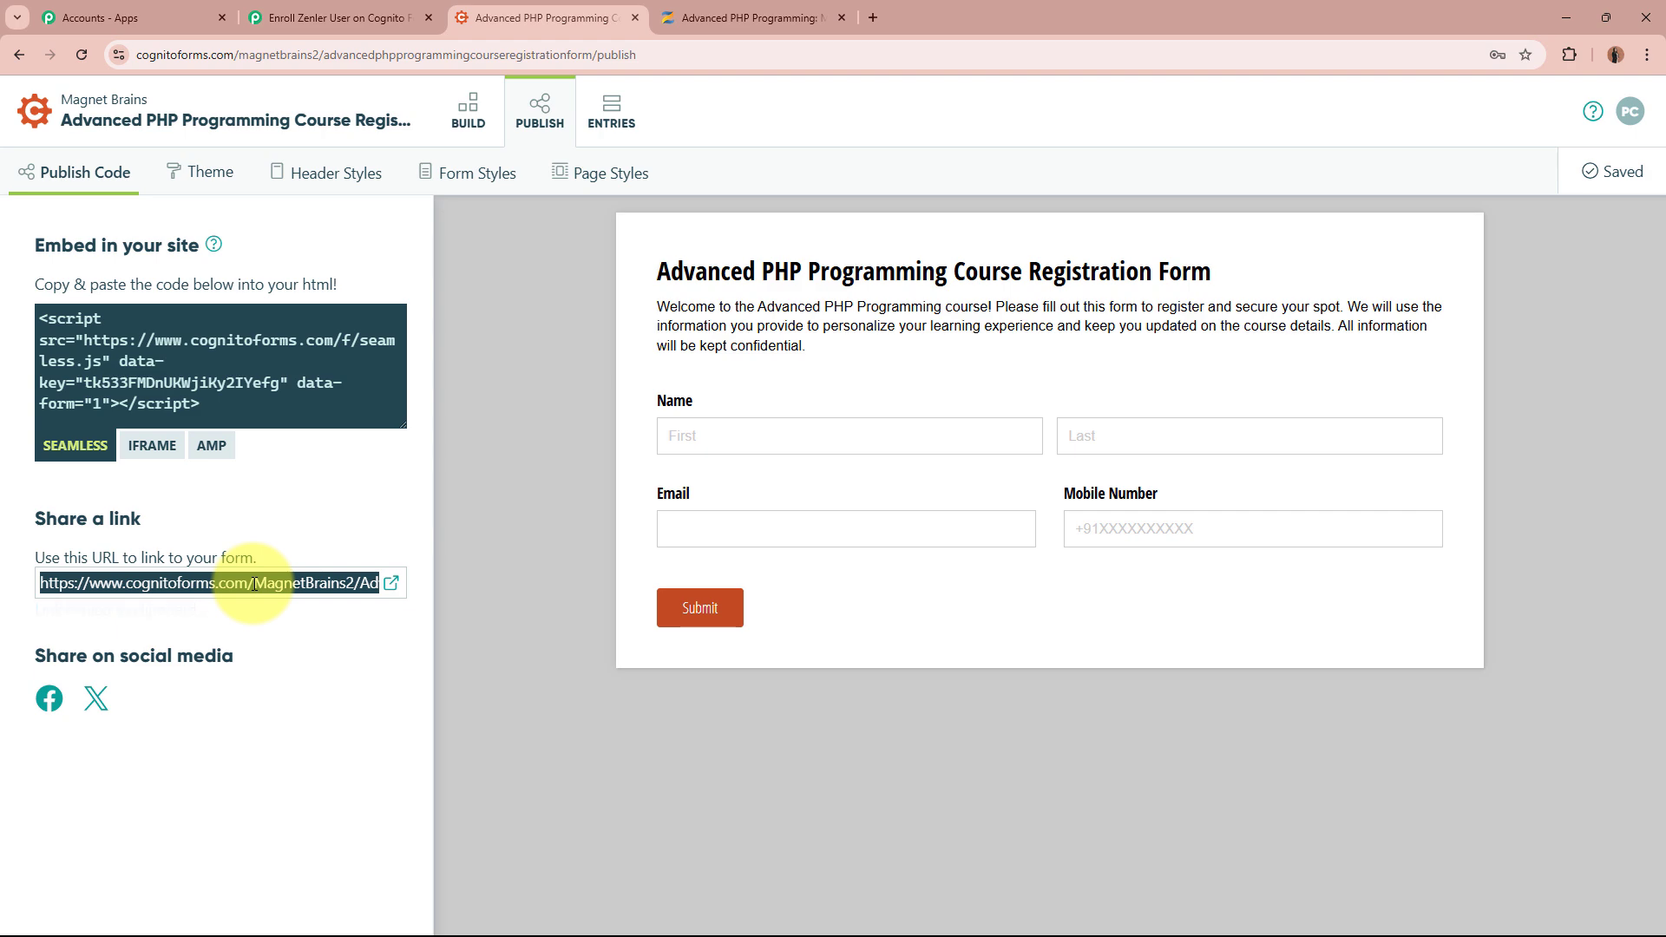
pyautogui.click(877, 12)
pyautogui.hotkey('ctrl', 'v')
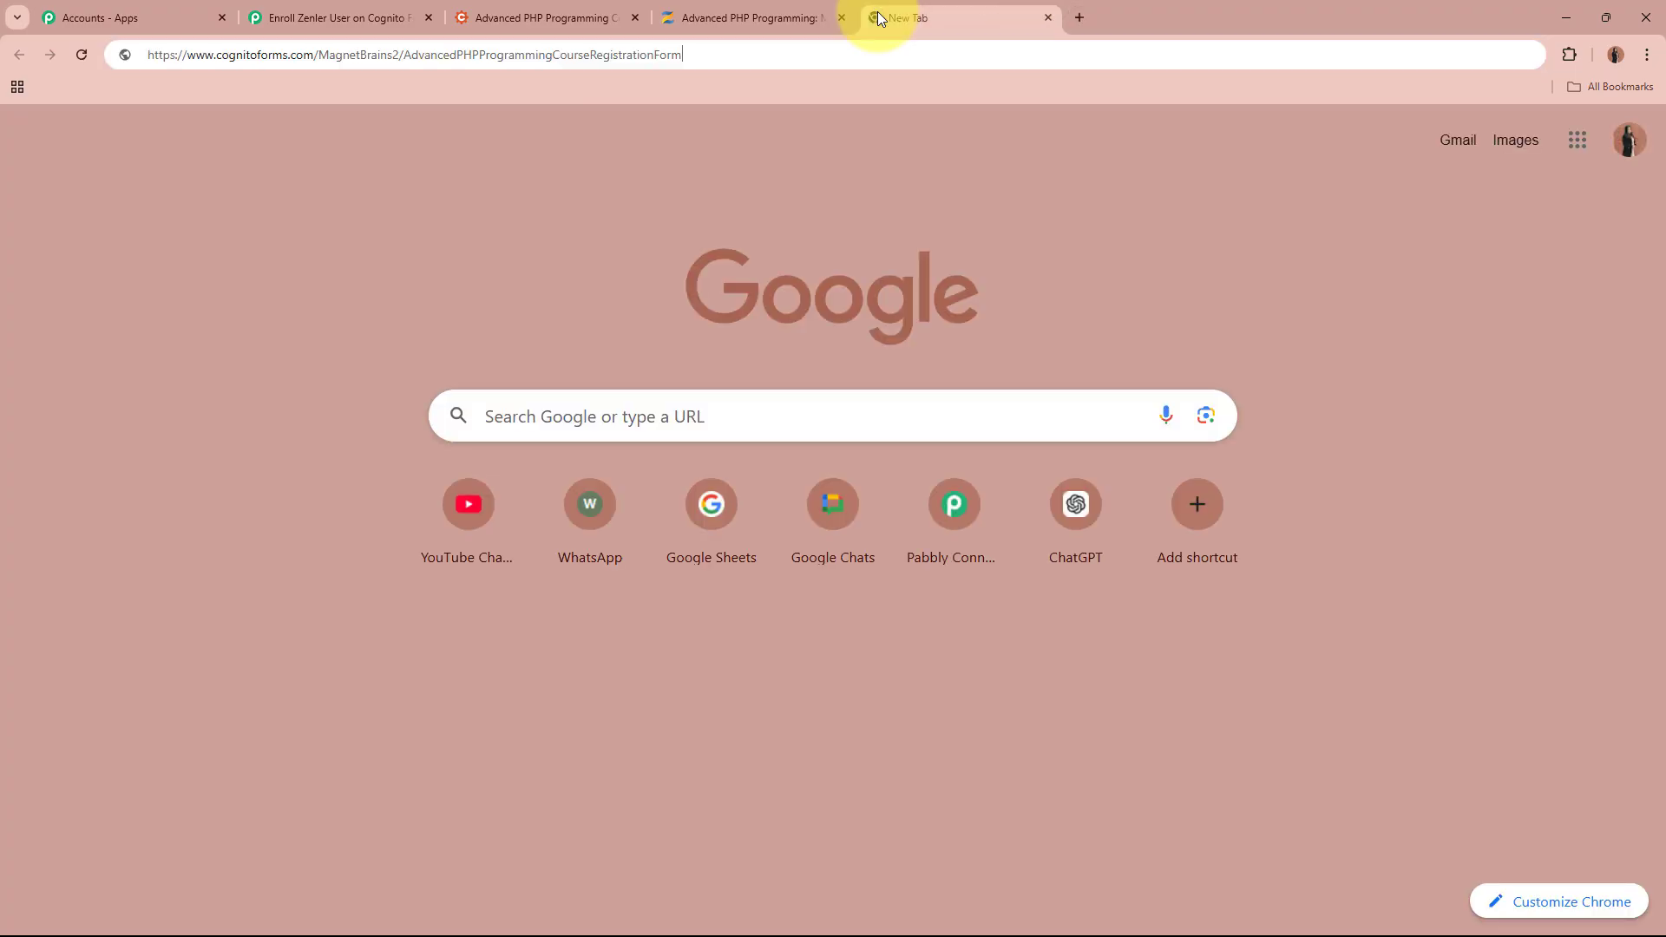
pyautogui.press('Return')
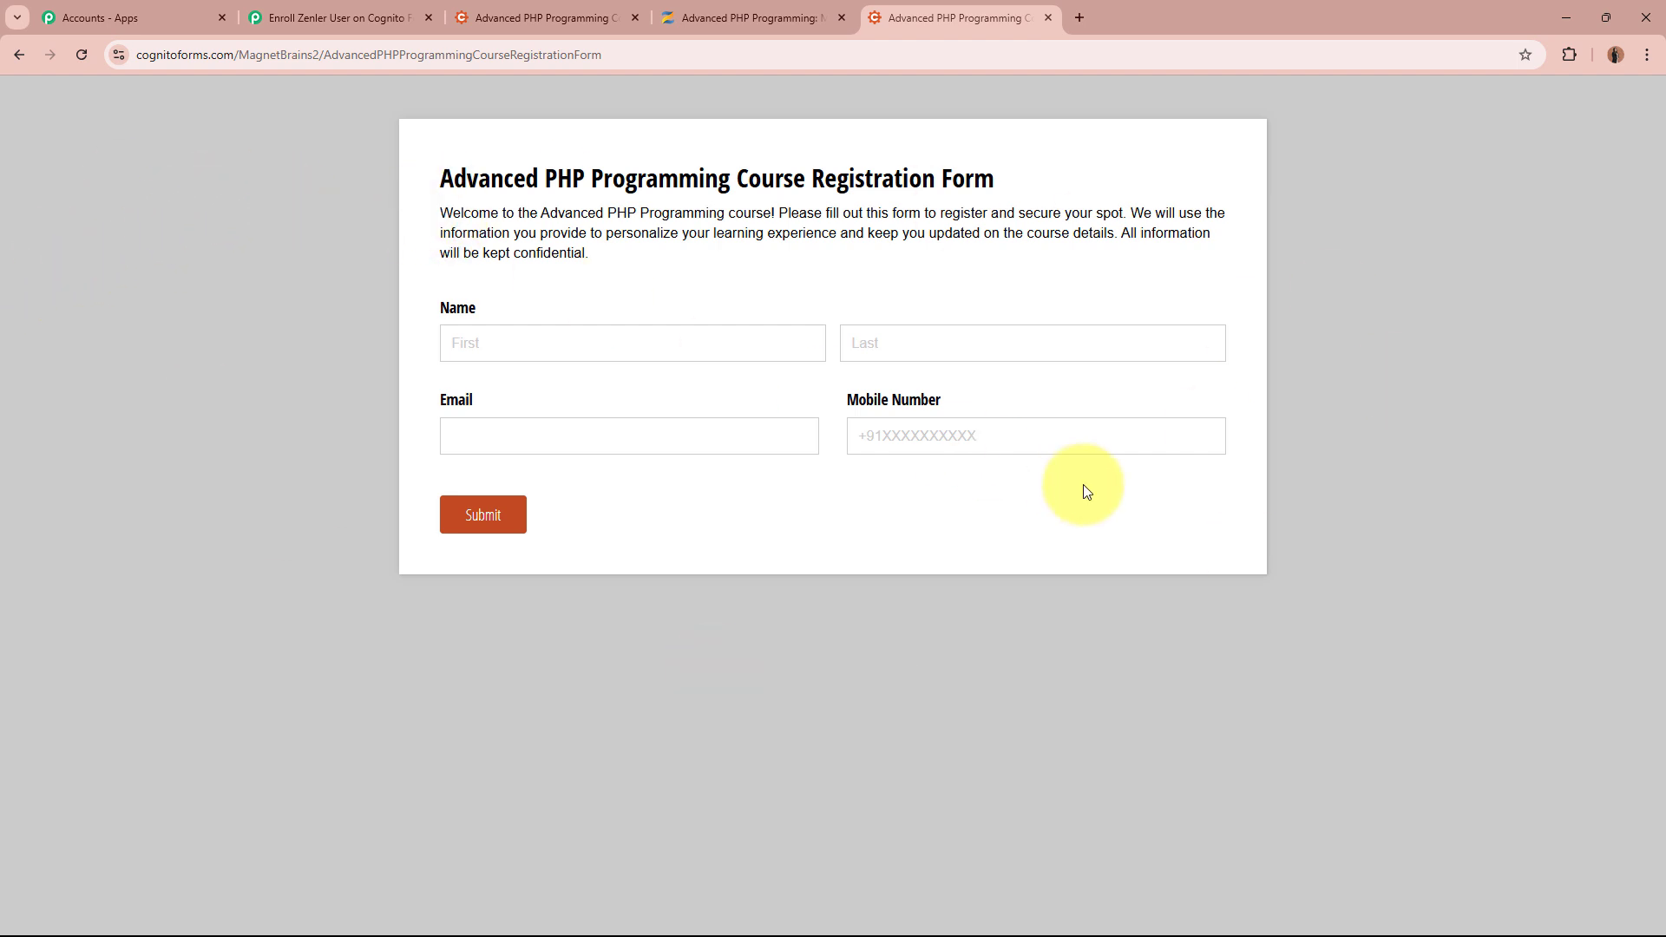
pyautogui.moveTo(443, 177); pyautogui.dragTo(740, 172)
pyautogui.click(740, 172)
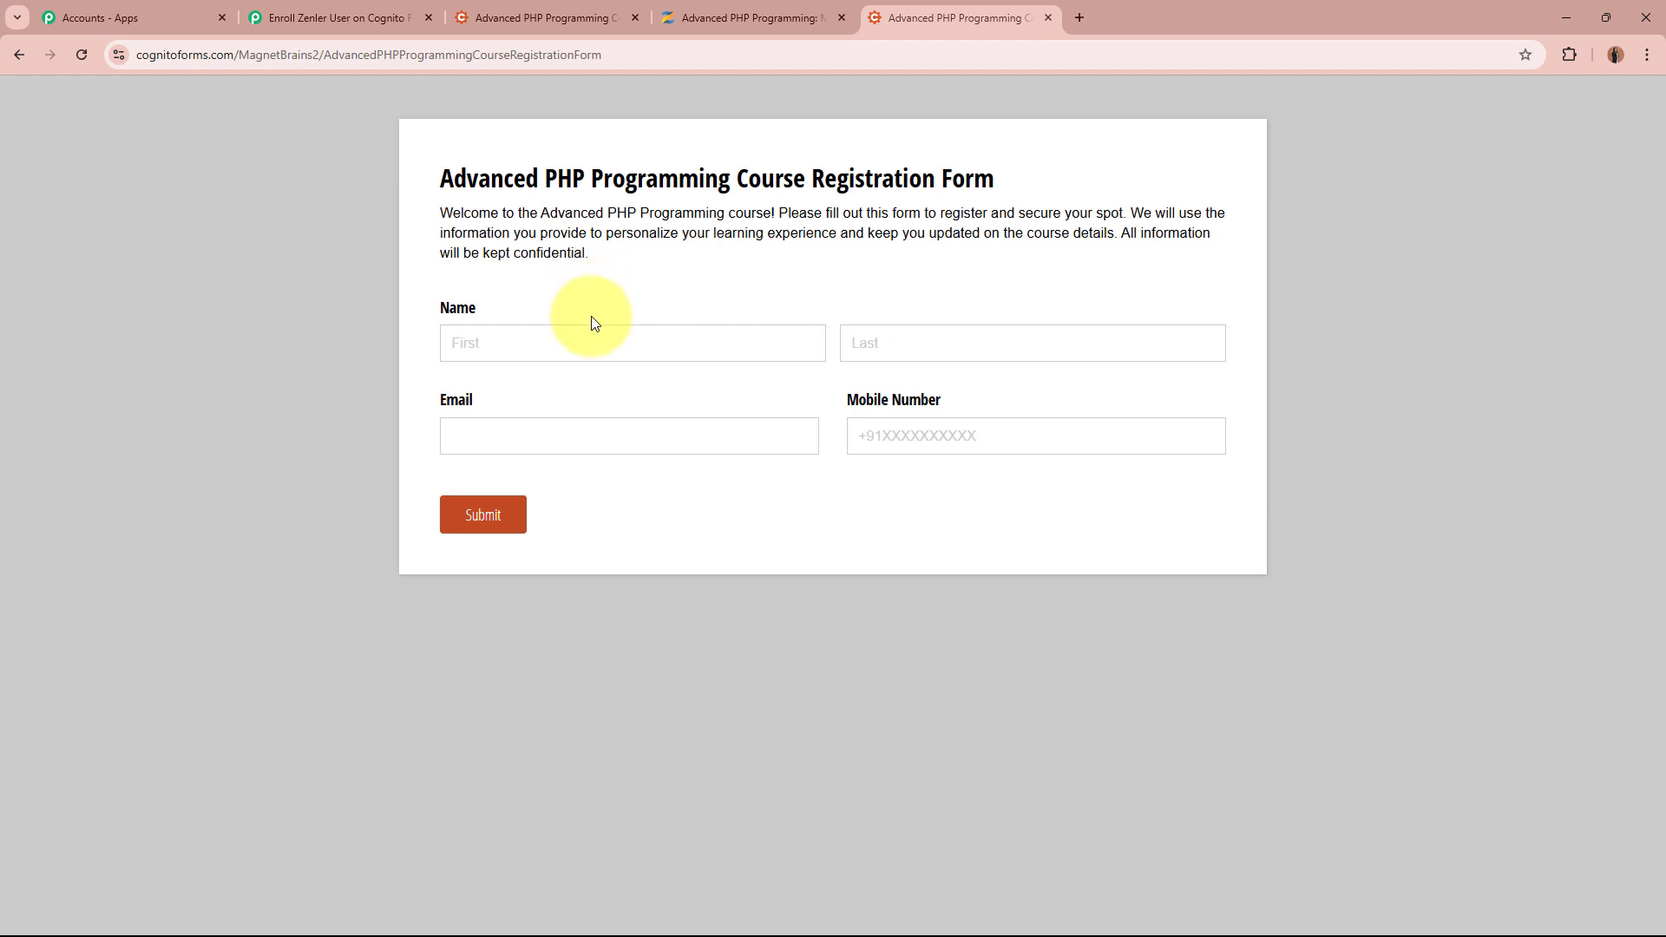
# Fill in a test registration with first and last name, email and mobile number
pyautogui.click(598, 349)
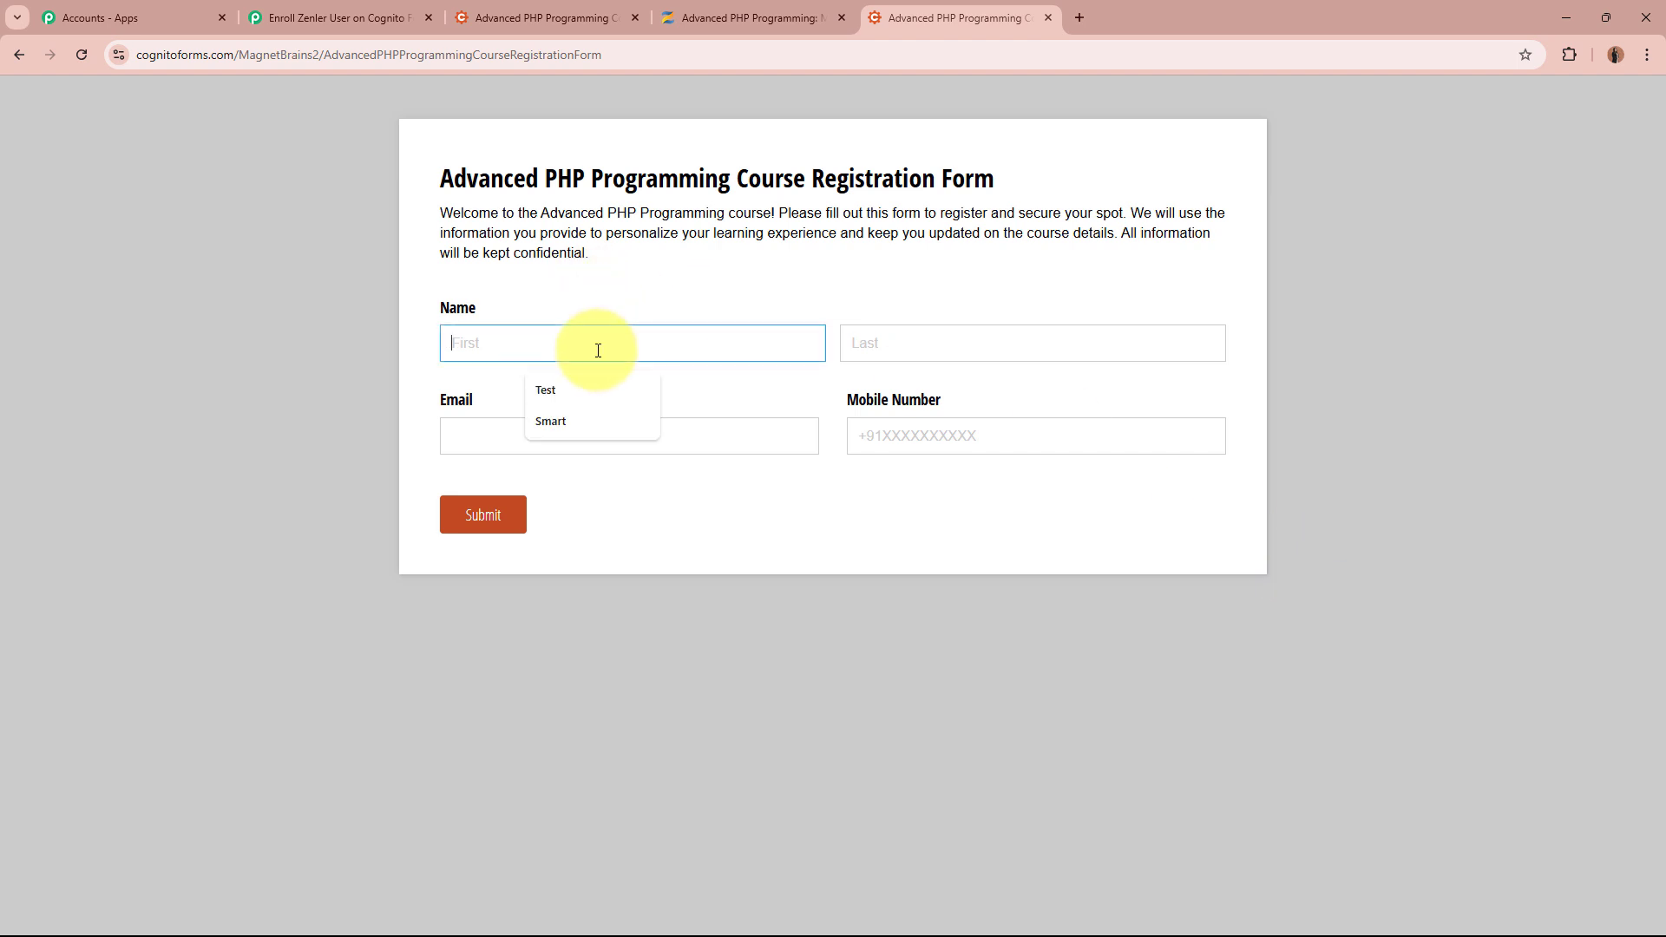
pyautogui.write('Smart')
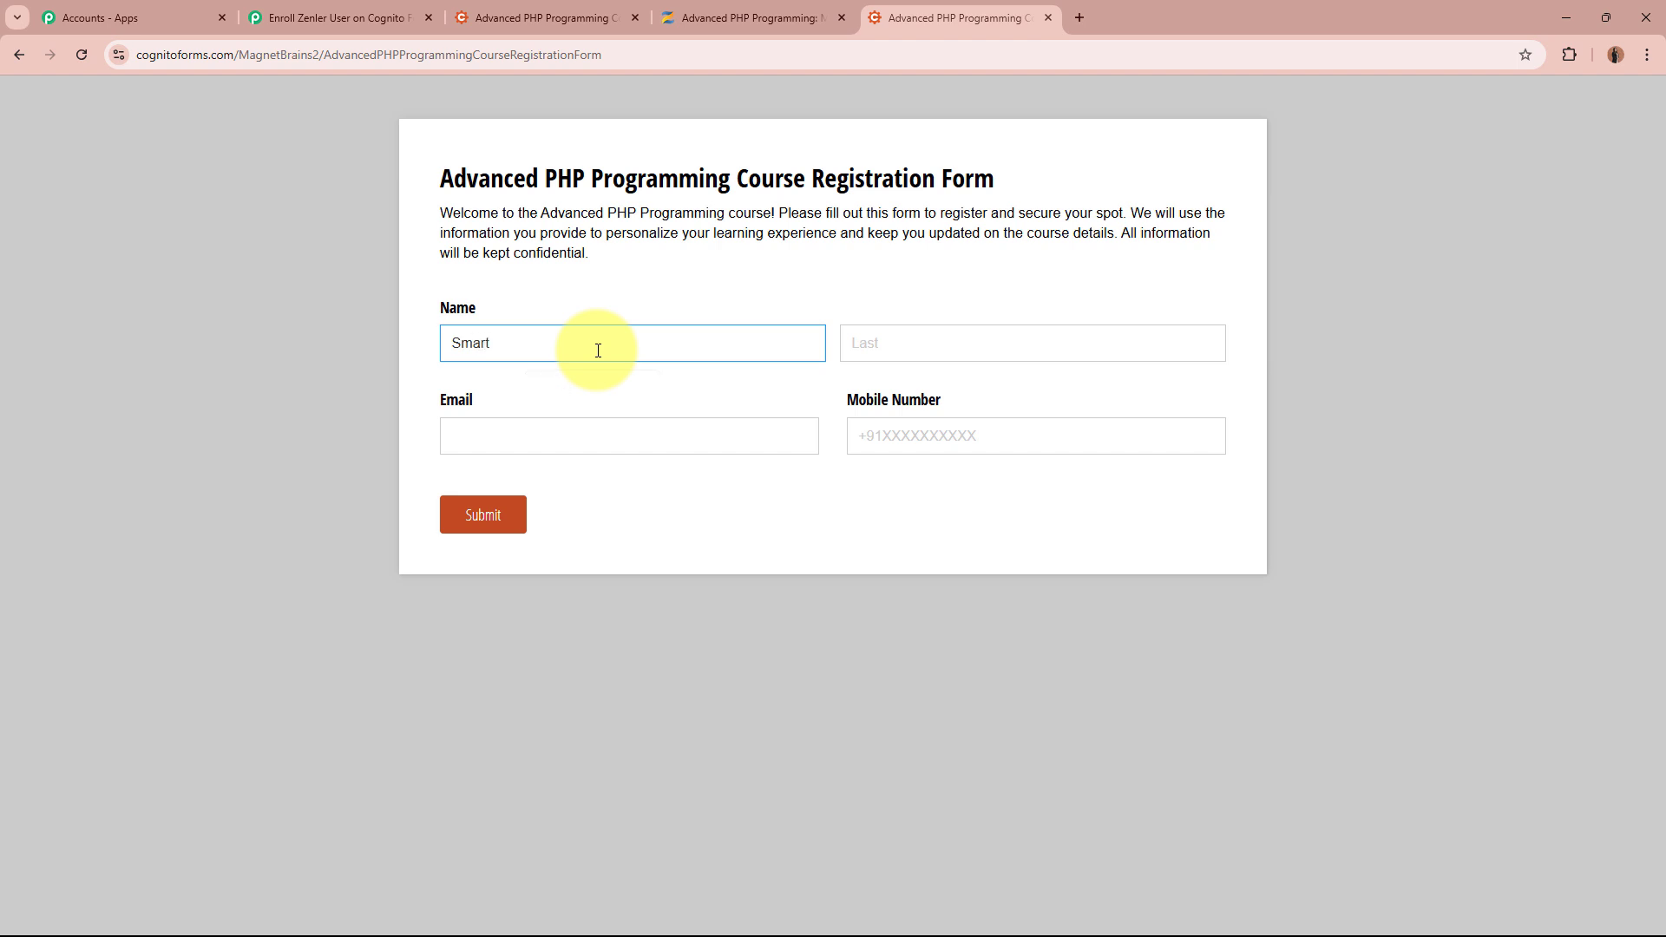
pyautogui.click(906, 337)
pyautogui.write('S')
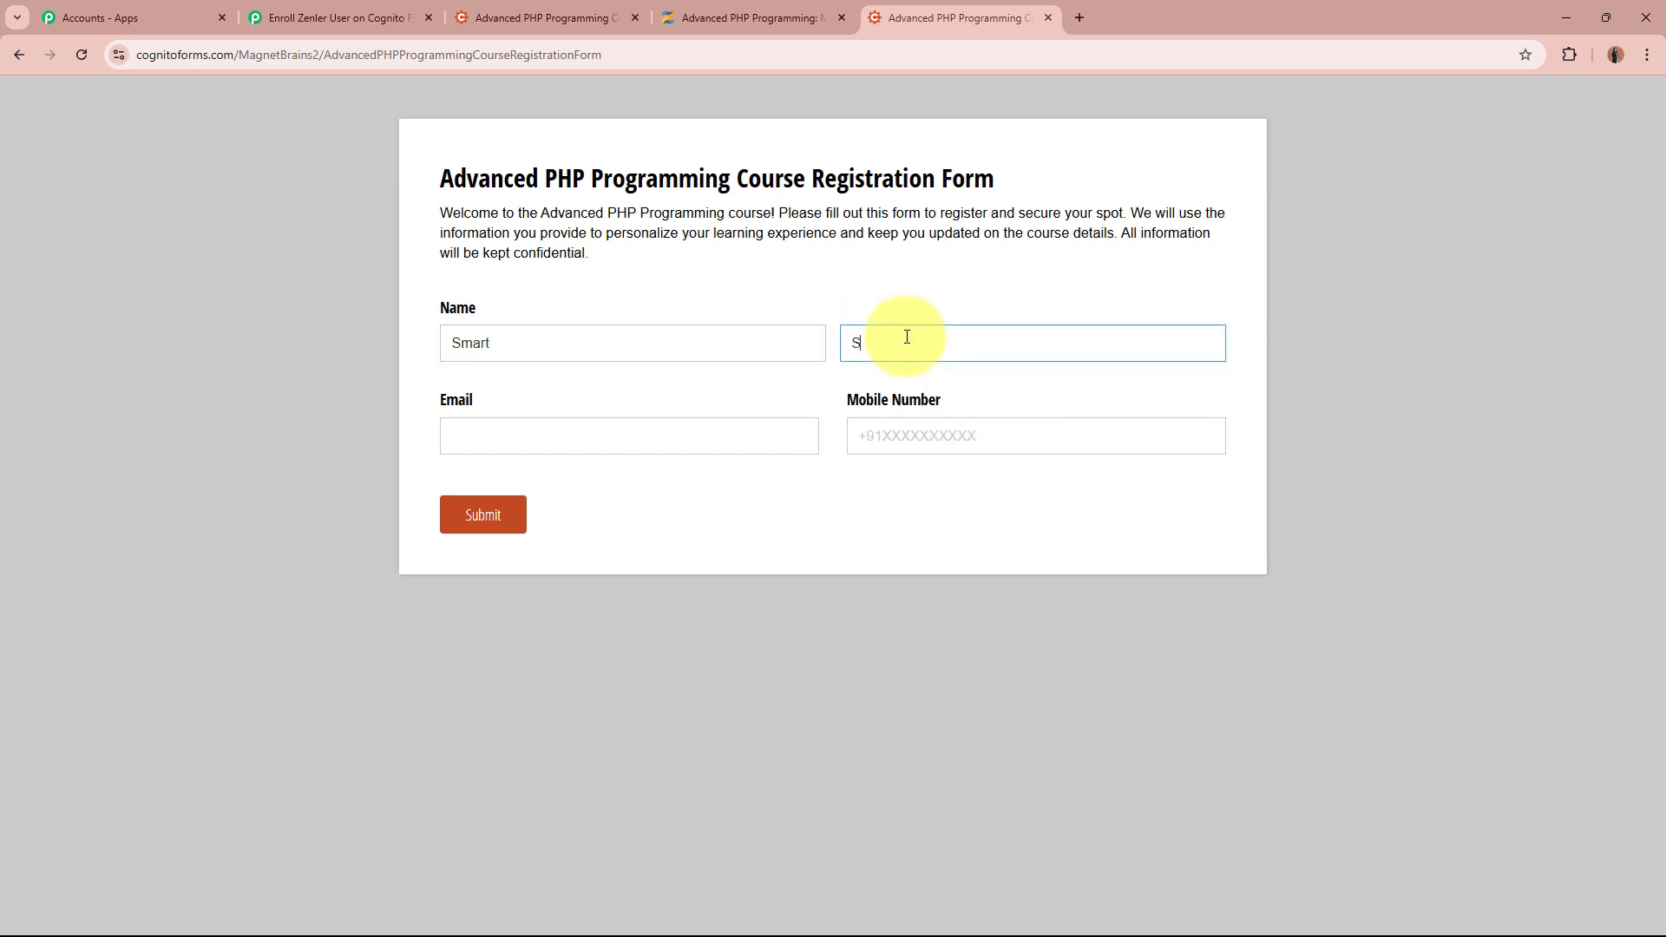
pyautogui.write('tudent01')
pyautogui.click(679, 450)
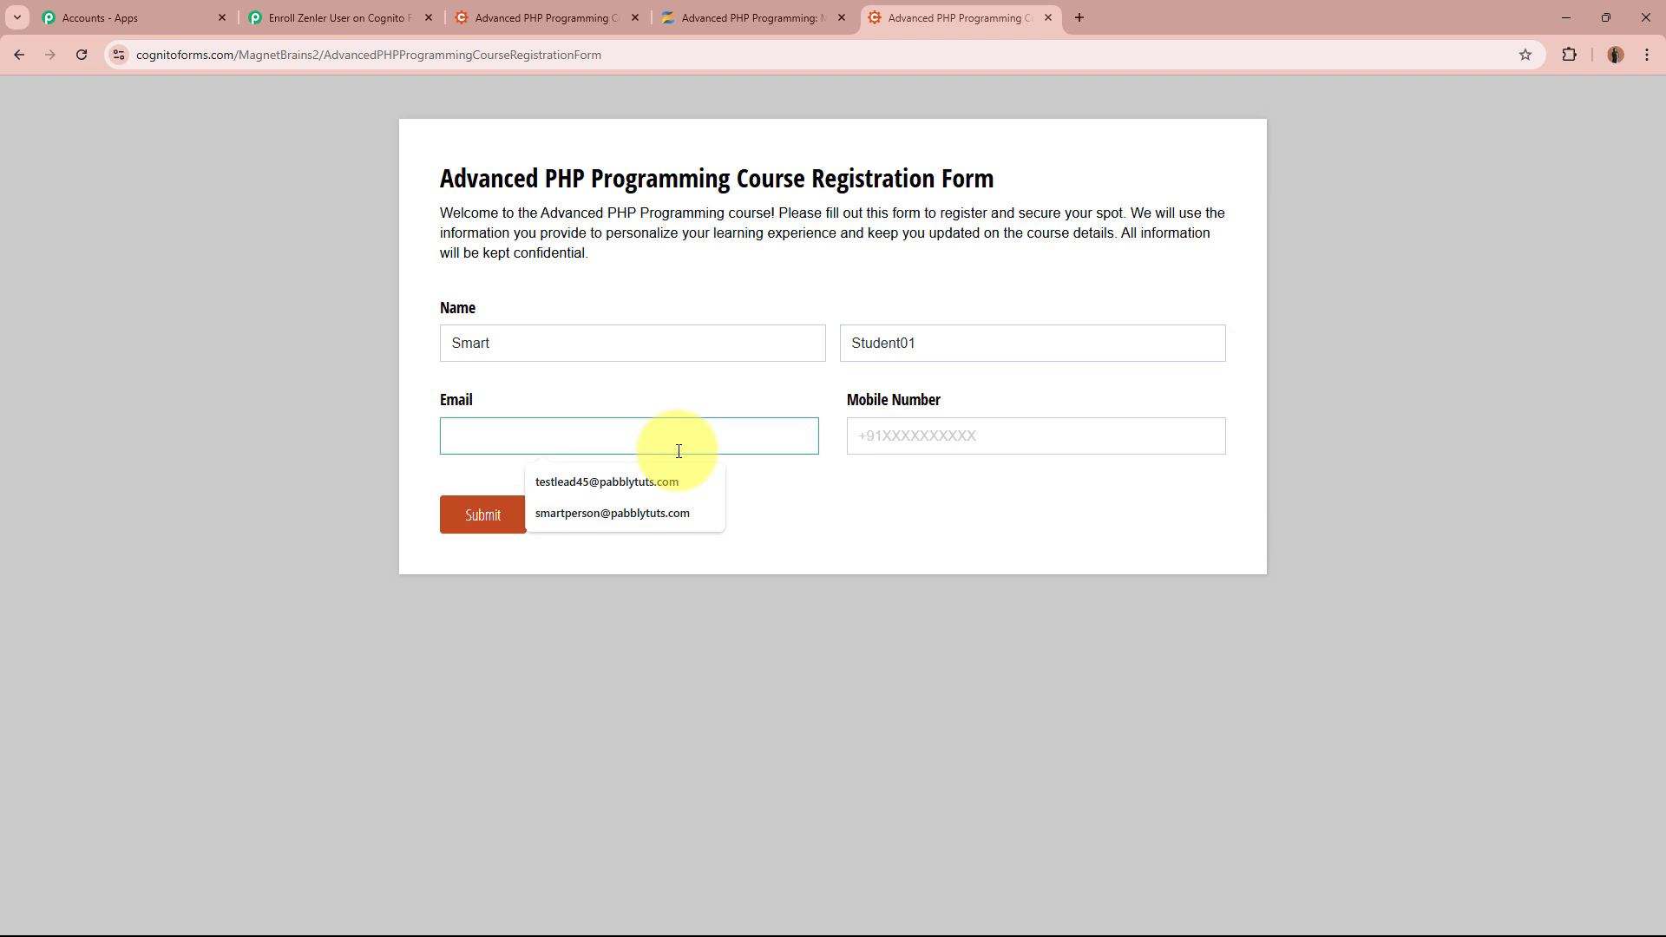
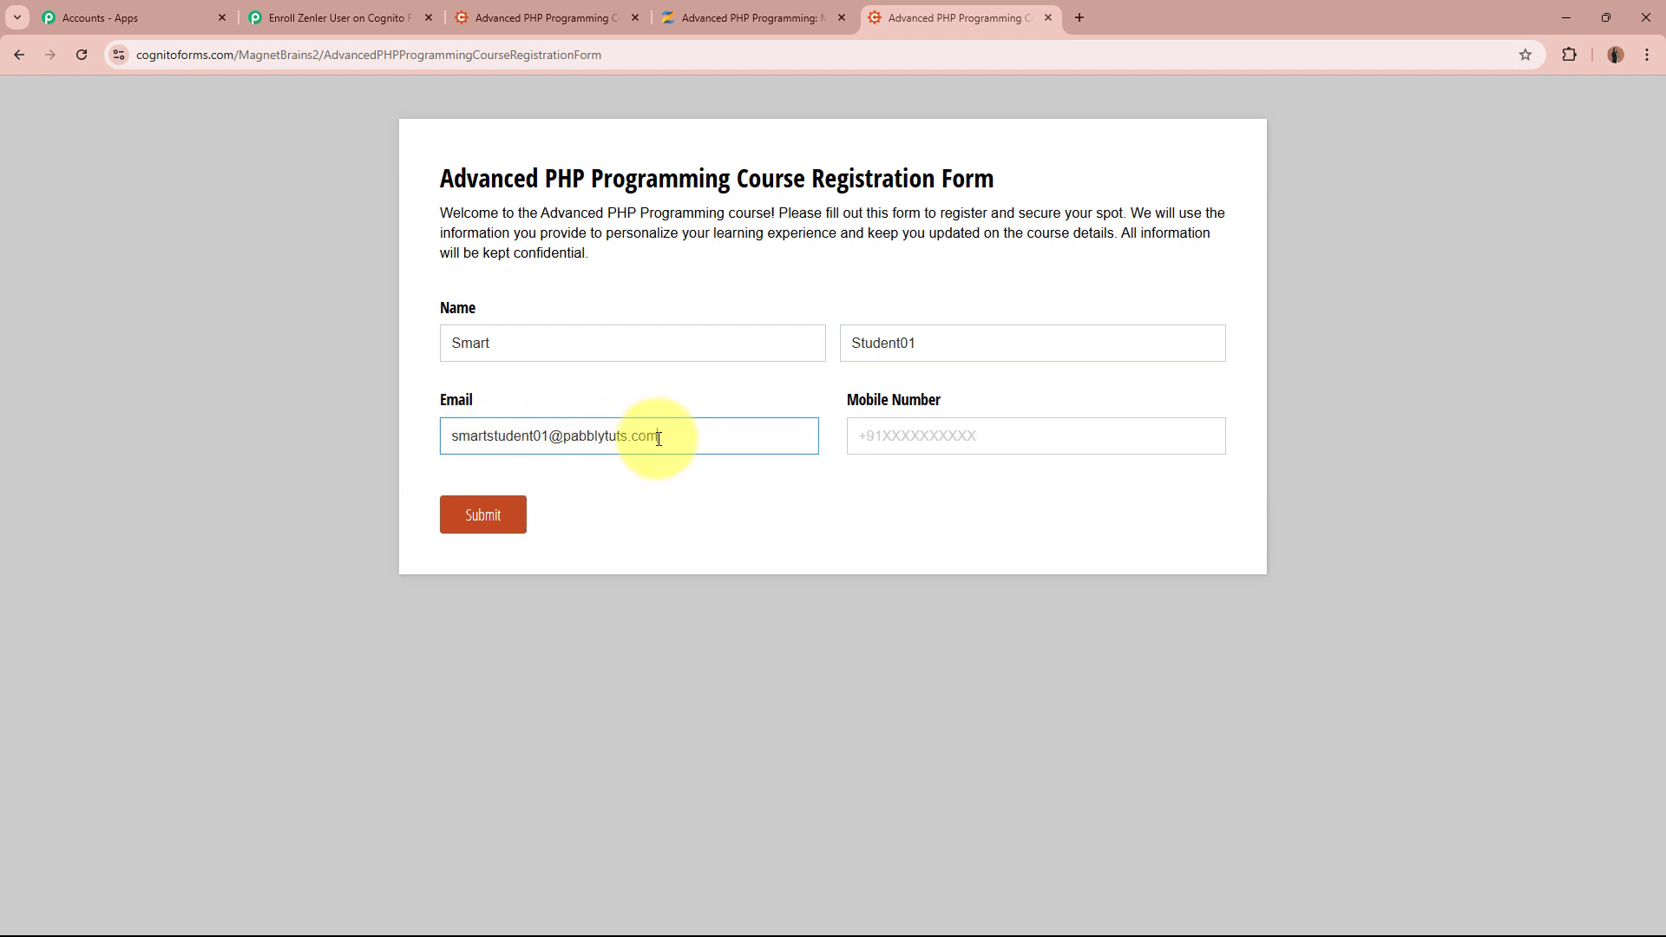
pyautogui.click(969, 439)
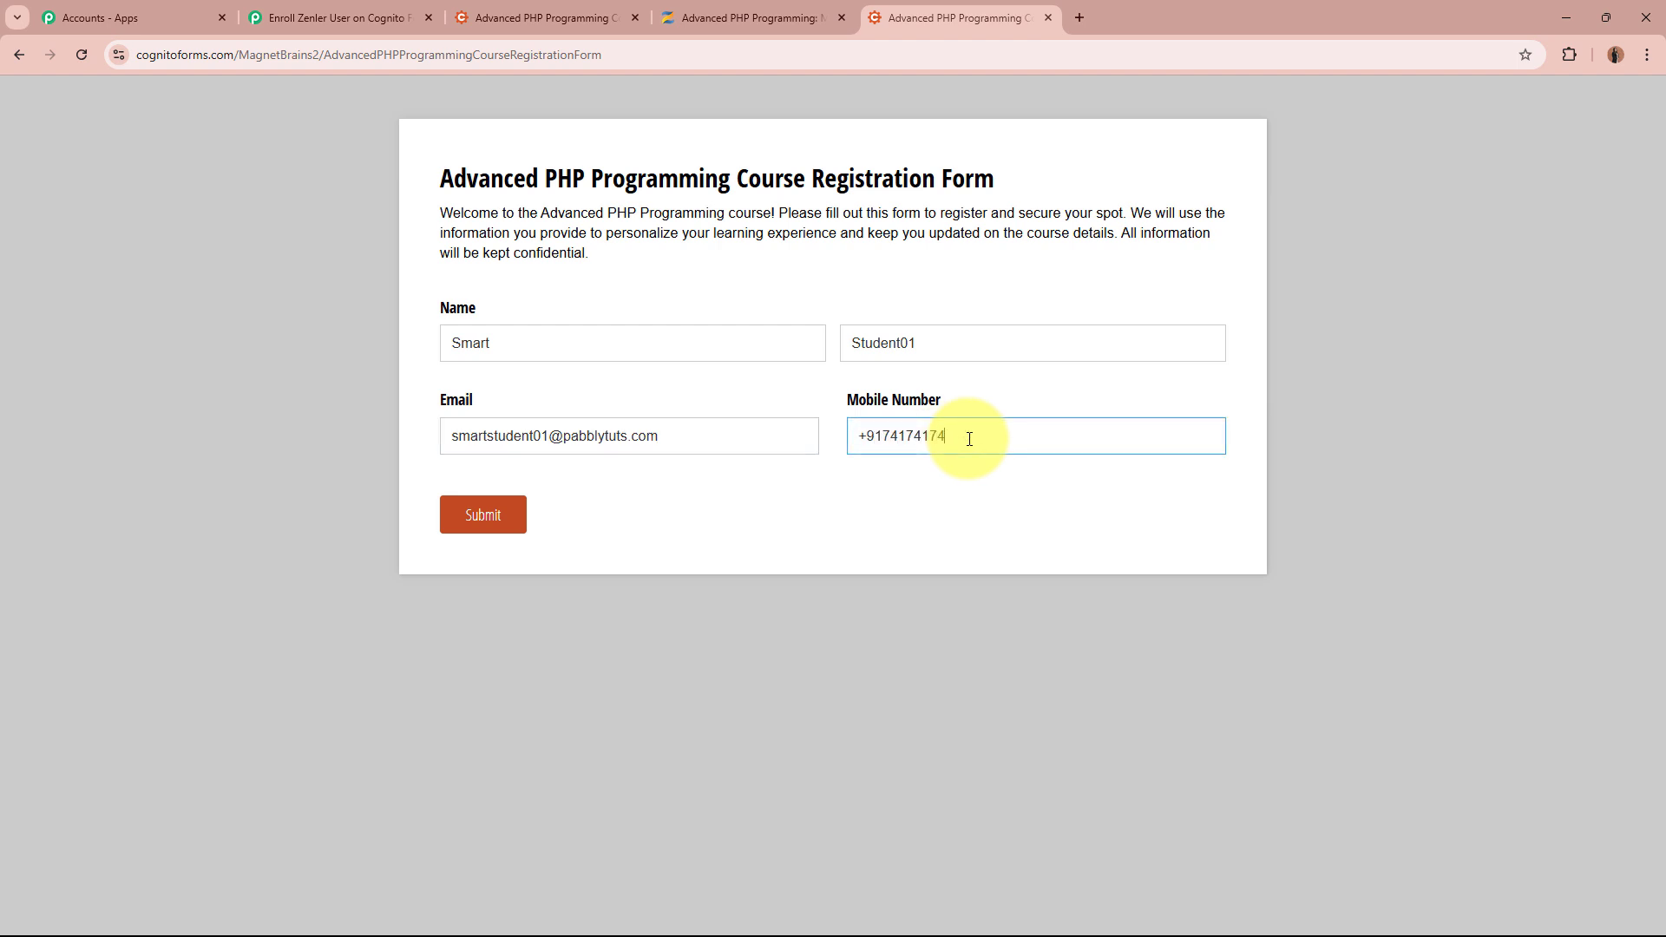
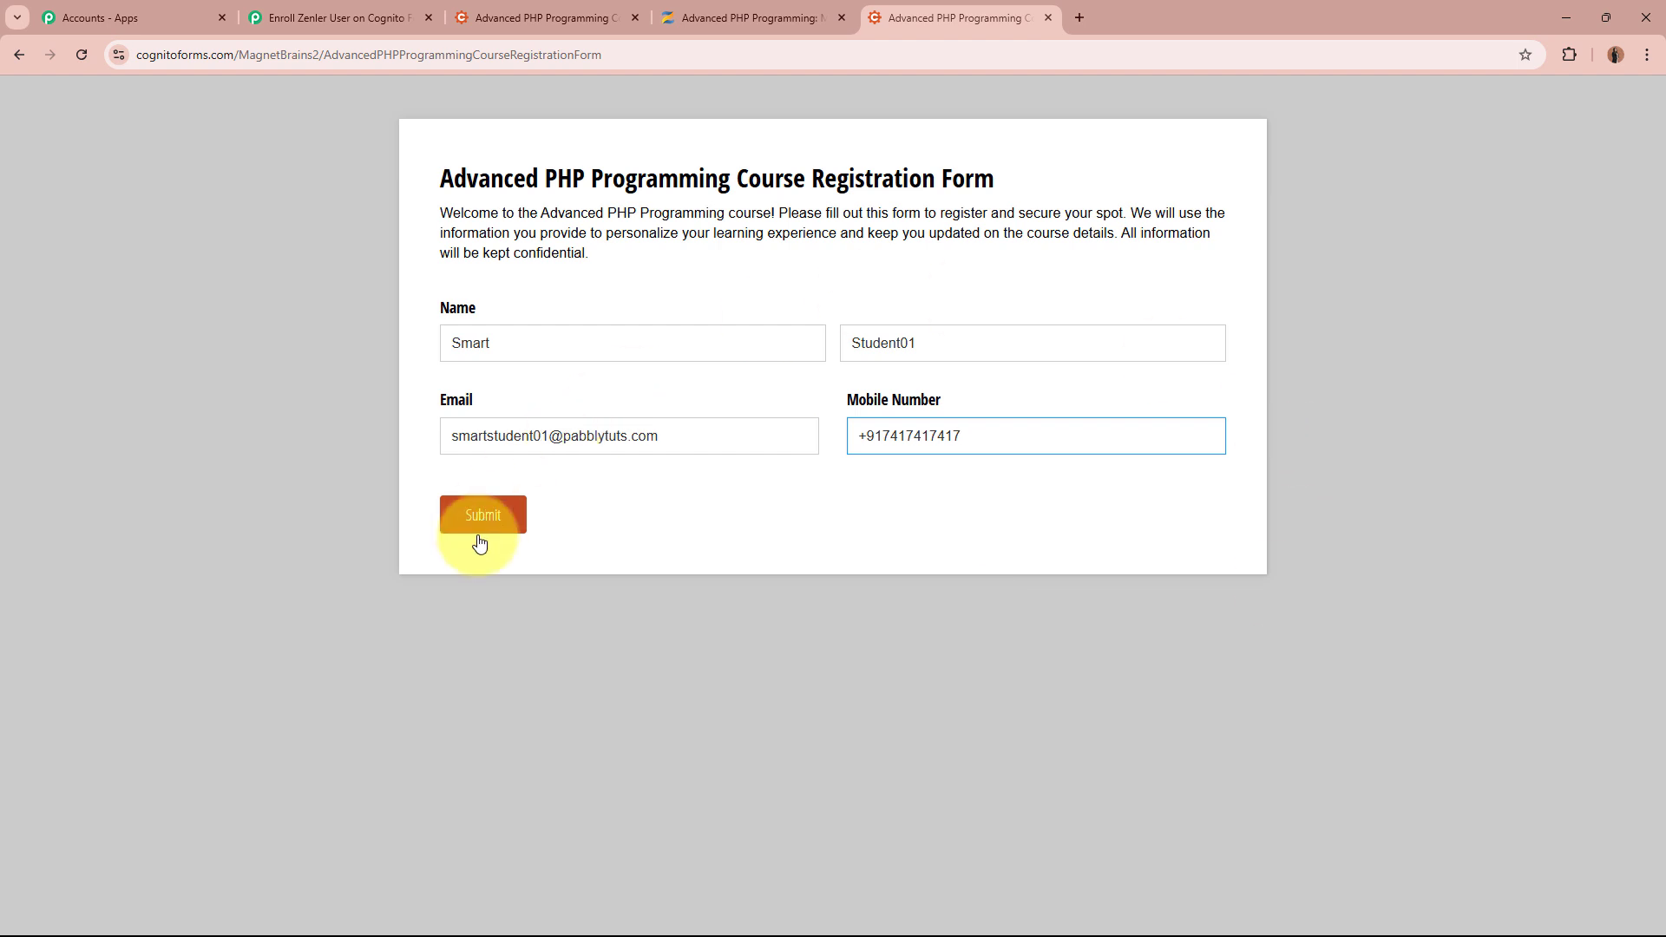
# Submit the entry and check the response-recorded confirmation message
pyautogui.click(479, 518)
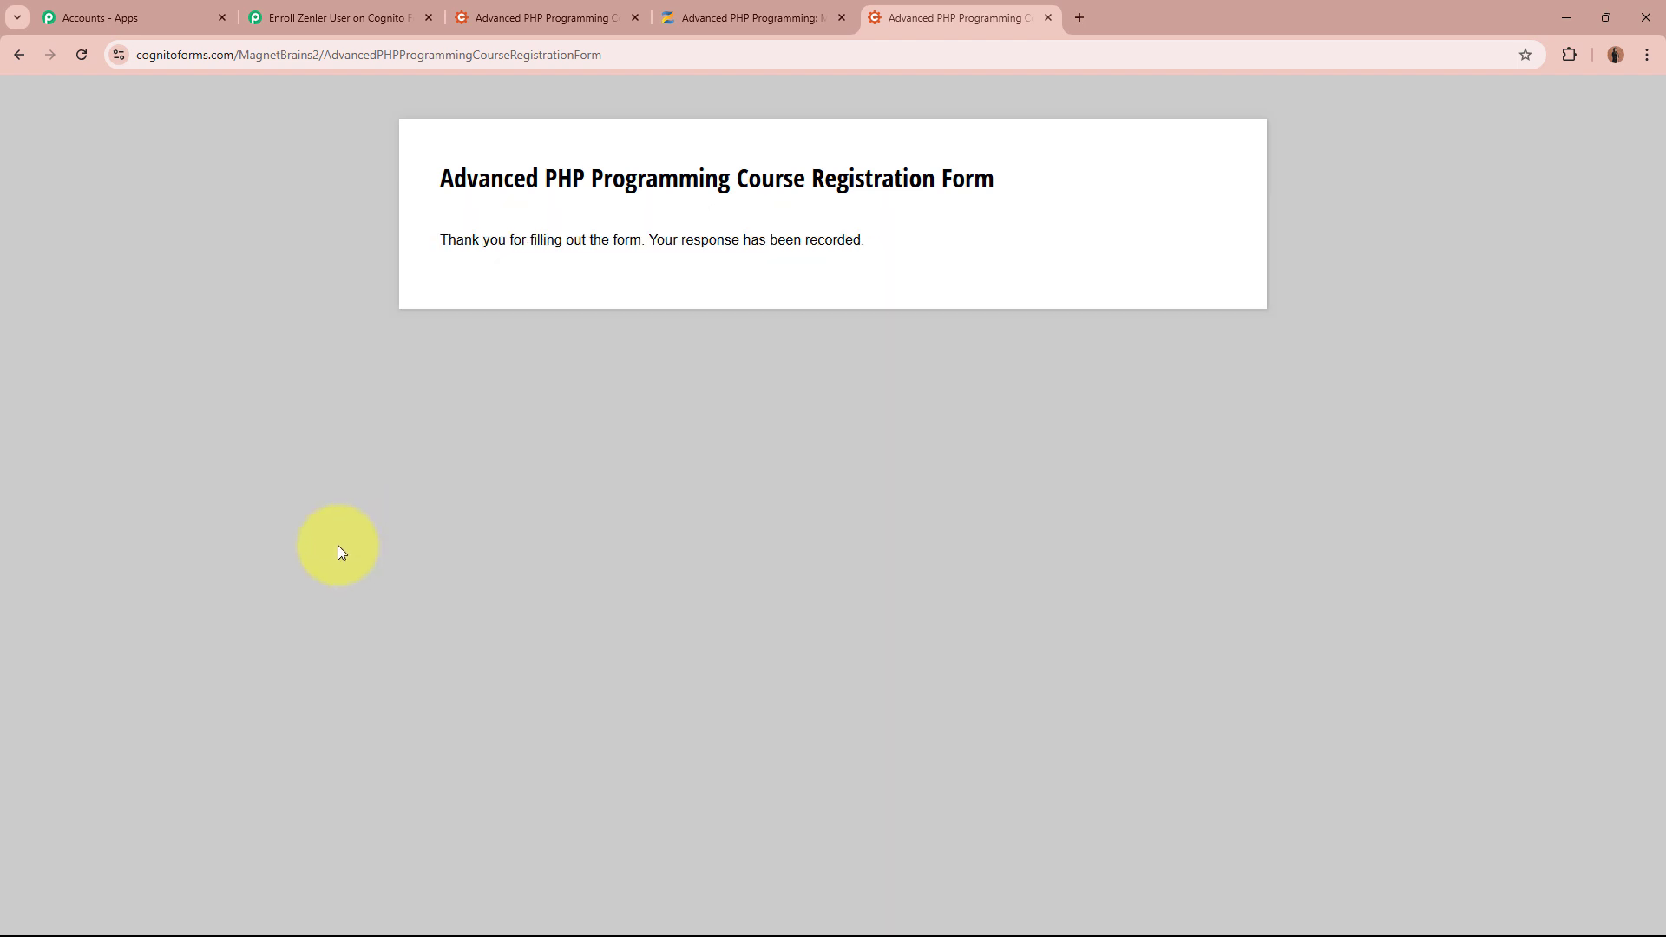
pyautogui.moveTo(441, 239); pyautogui.dragTo(709, 240)
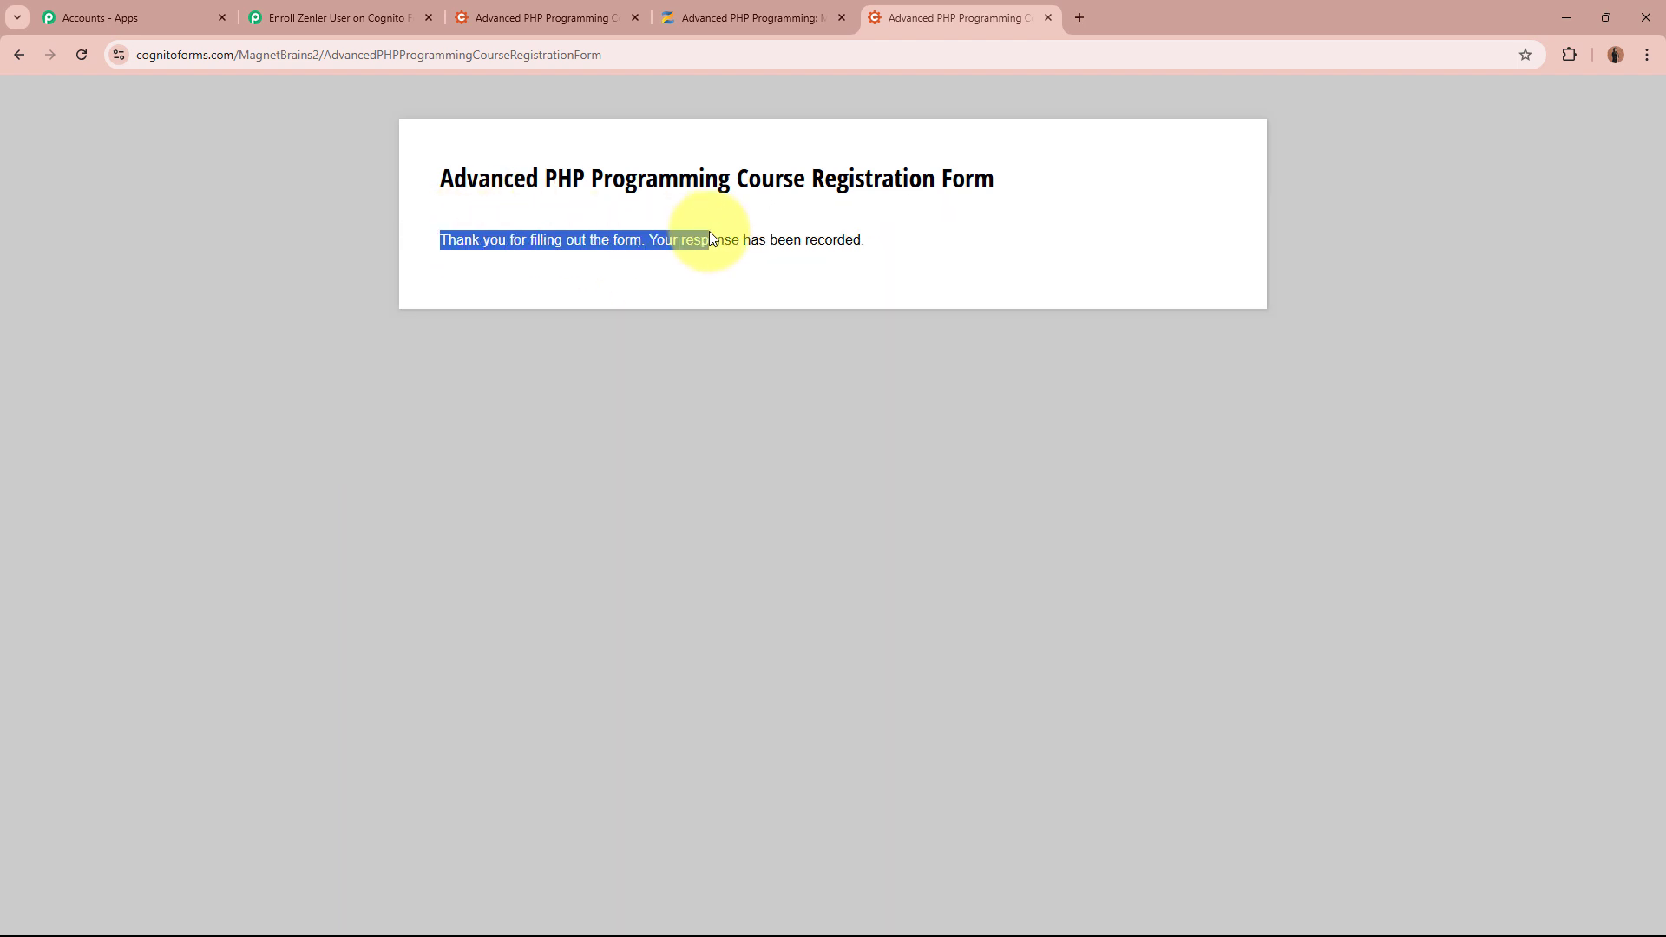
pyautogui.click(394, 418)
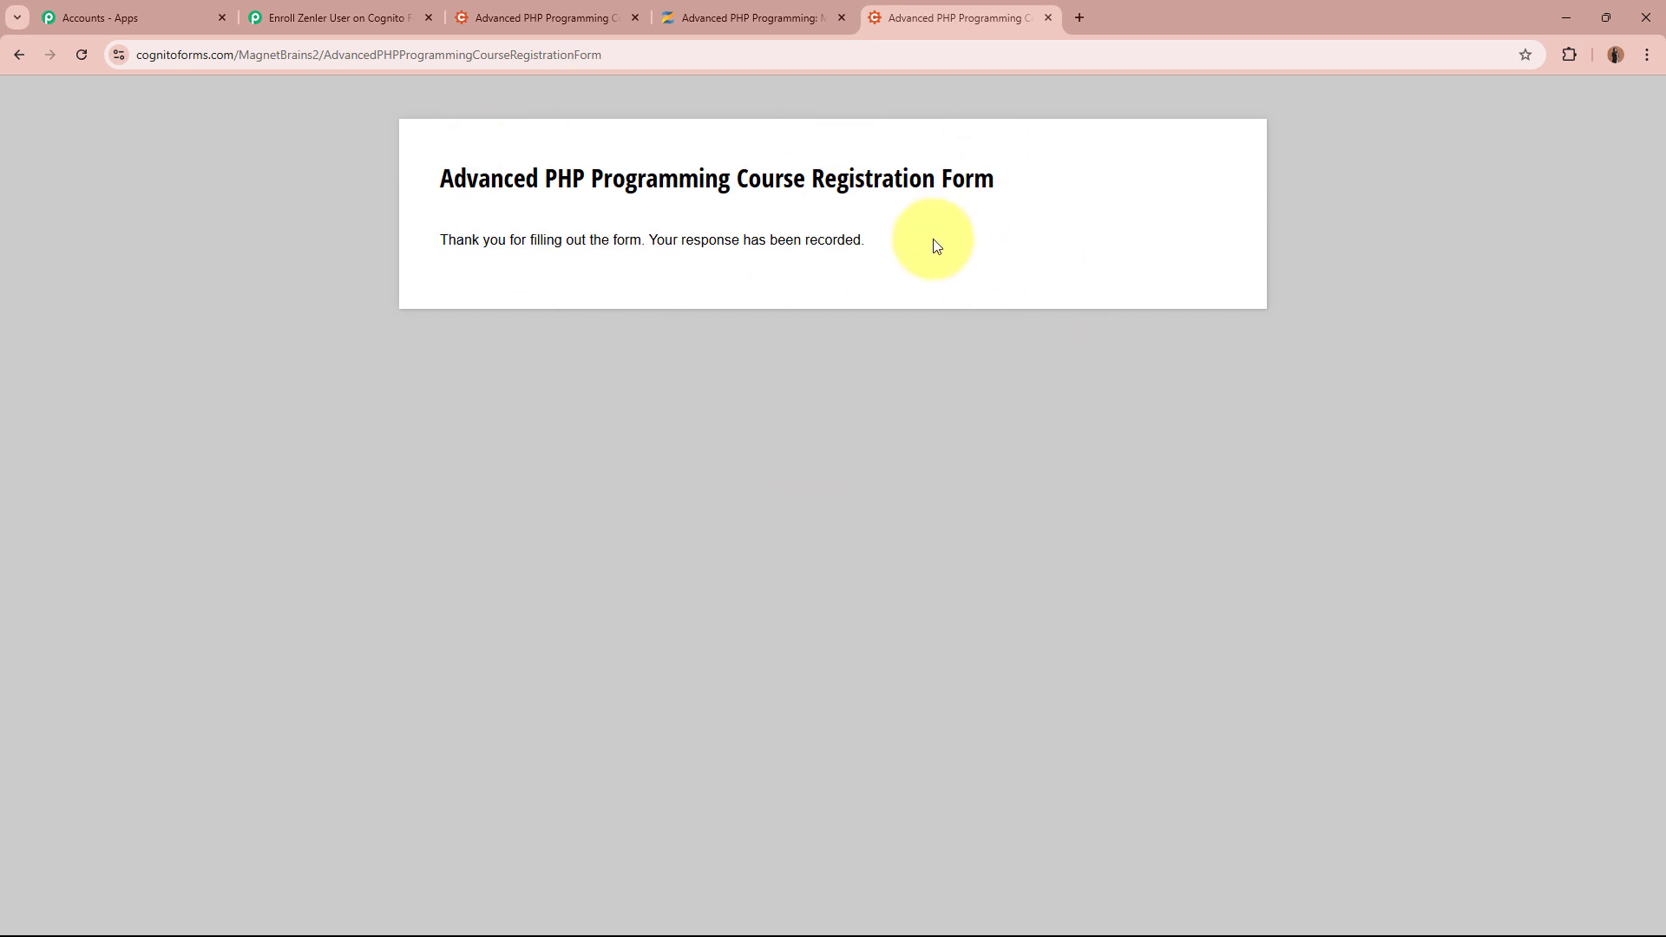
# Check the captured first name, last name and full name values in the trigger response
pyautogui.click(352, 18)
pyautogui.scroll(-10, 317, 423)
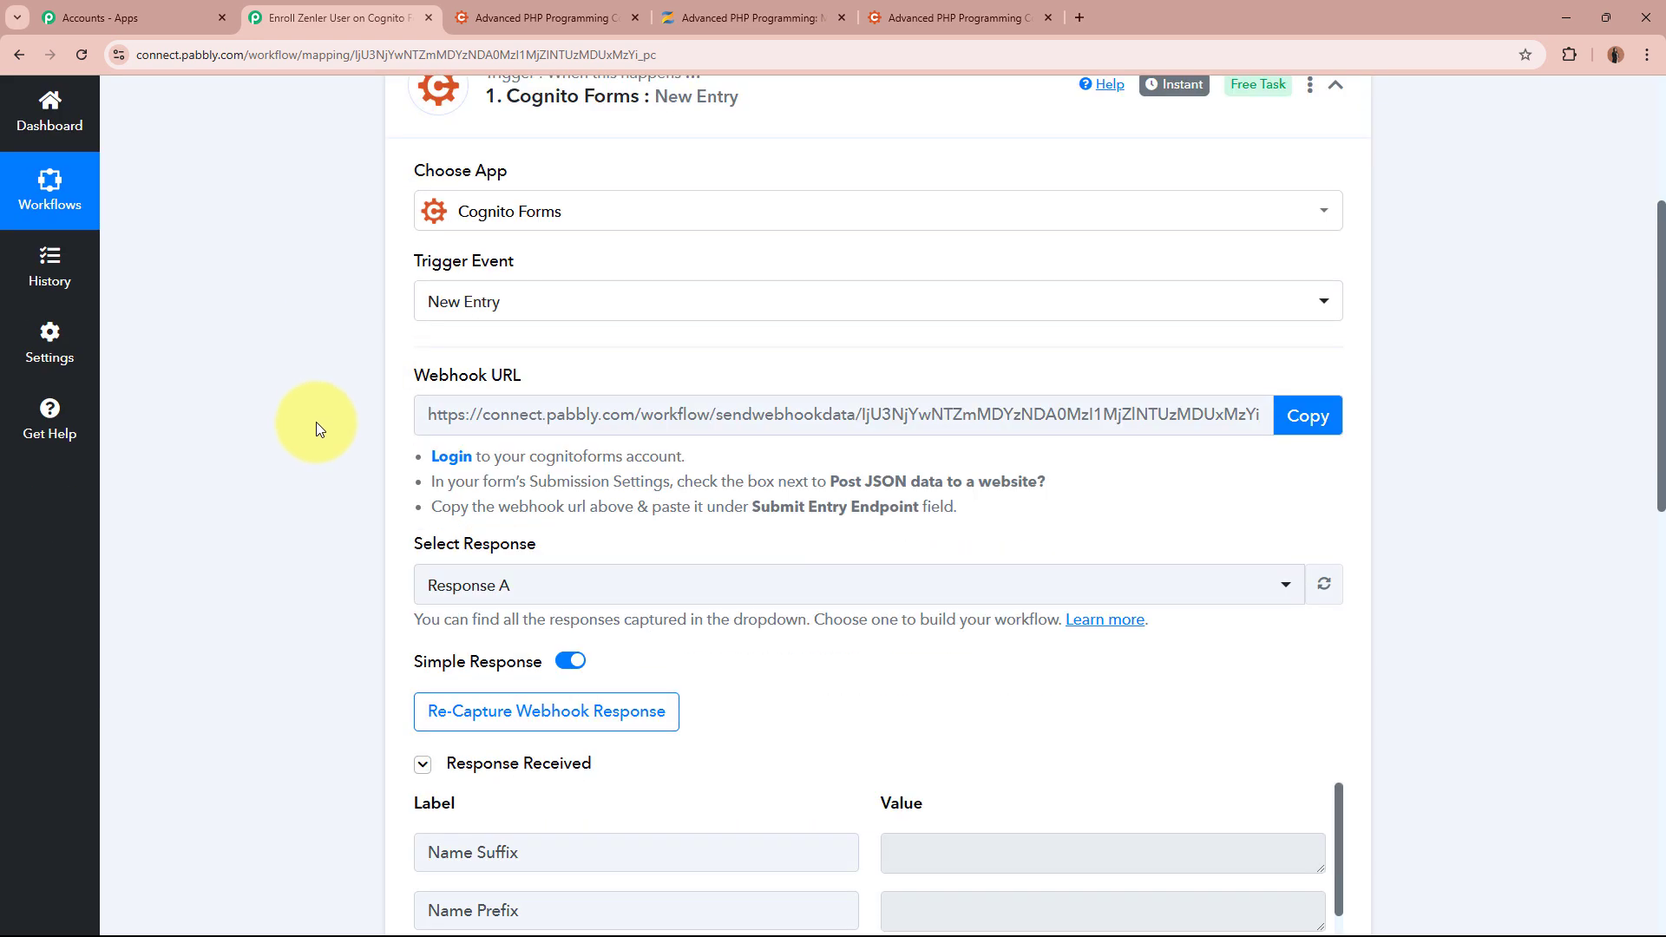
pyautogui.scroll(-2, 314, 425)
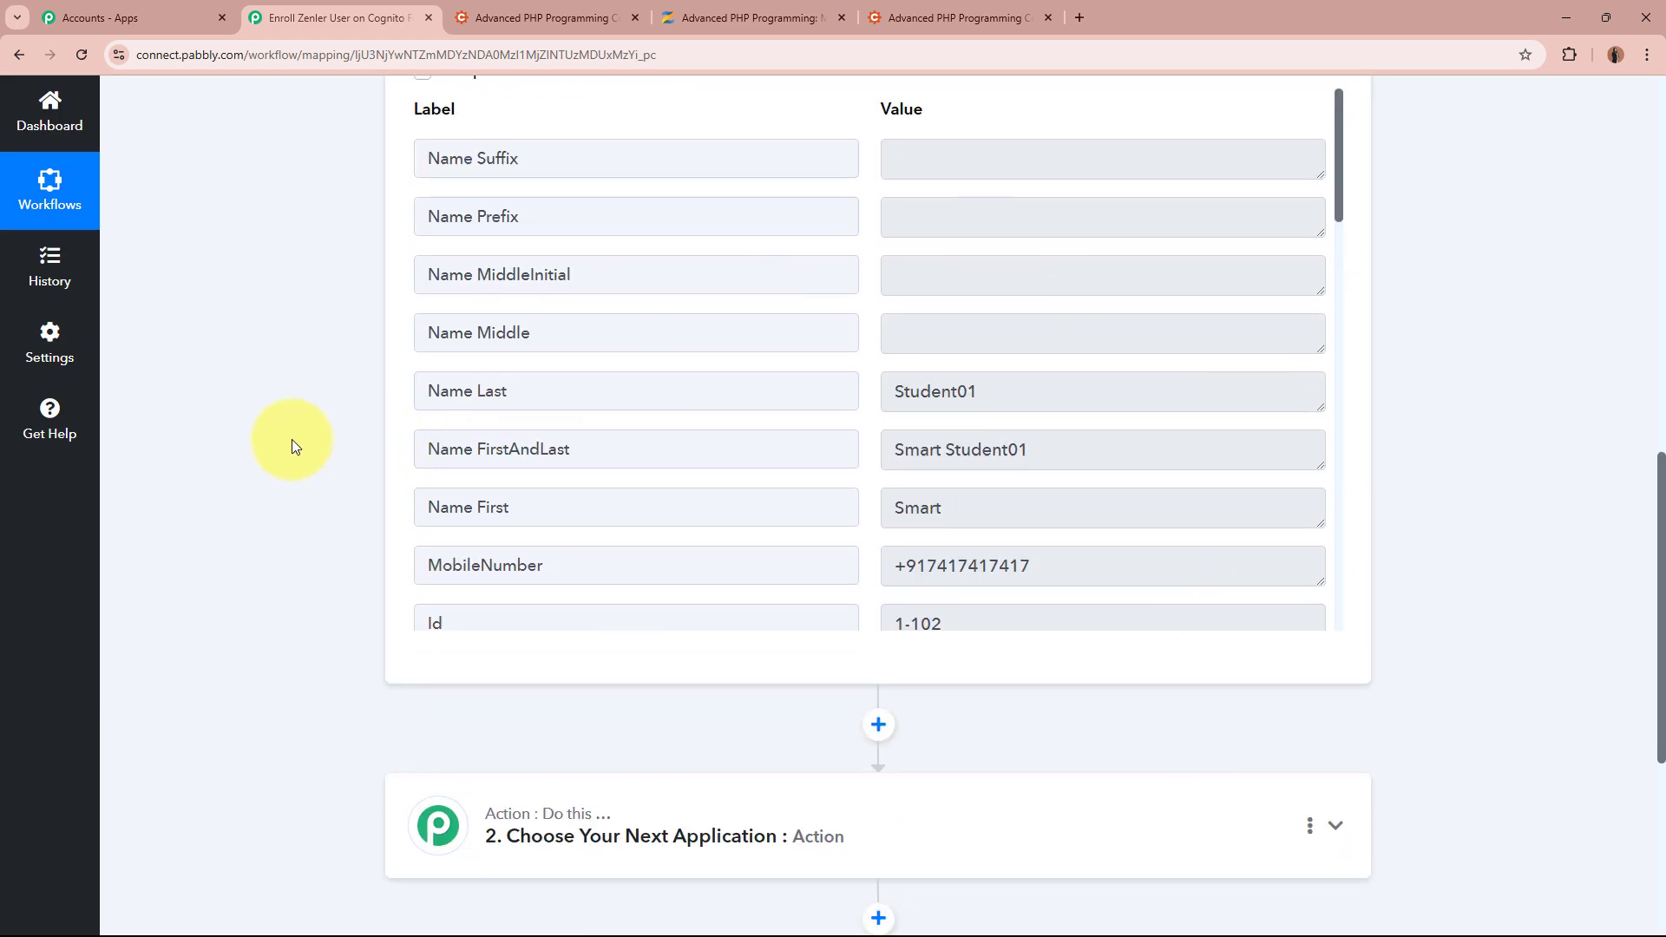
pyautogui.moveTo(624, 496); pyautogui.dragTo(383, 498)
pyautogui.moveTo(1075, 498); pyautogui.dragTo(887, 509)
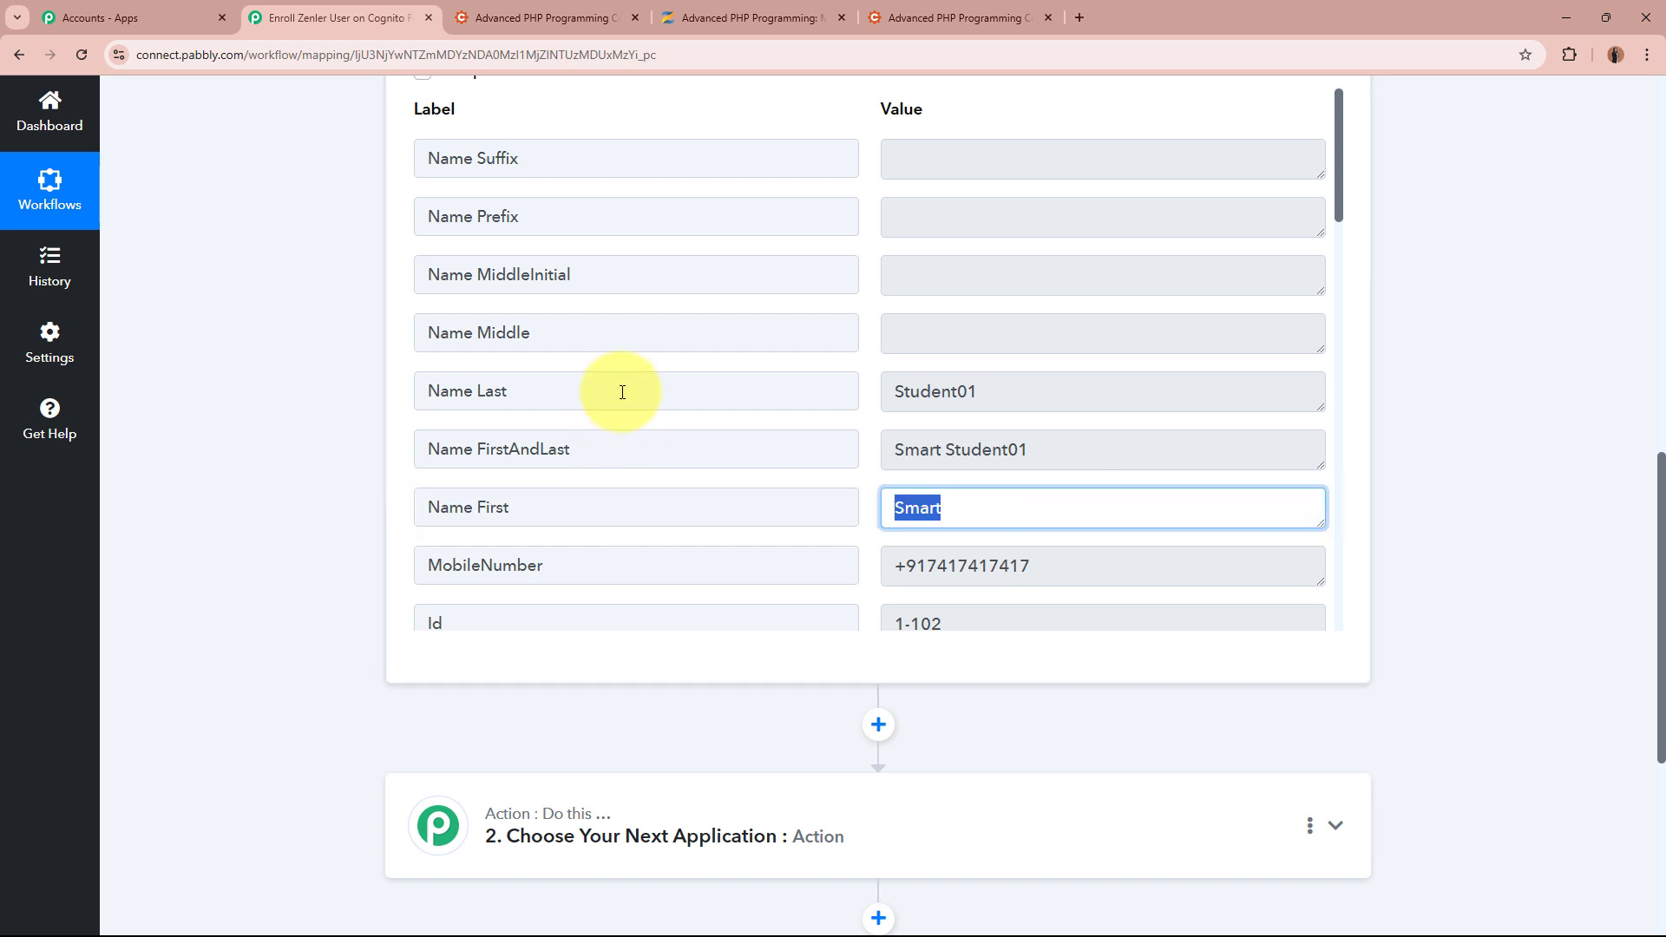
pyautogui.moveTo(621, 387); pyautogui.dragTo(418, 391)
pyautogui.press('Tab')
pyautogui.hotkey('ctrl', 'a')
pyautogui.moveTo(602, 461); pyautogui.dragTo(391, 484)
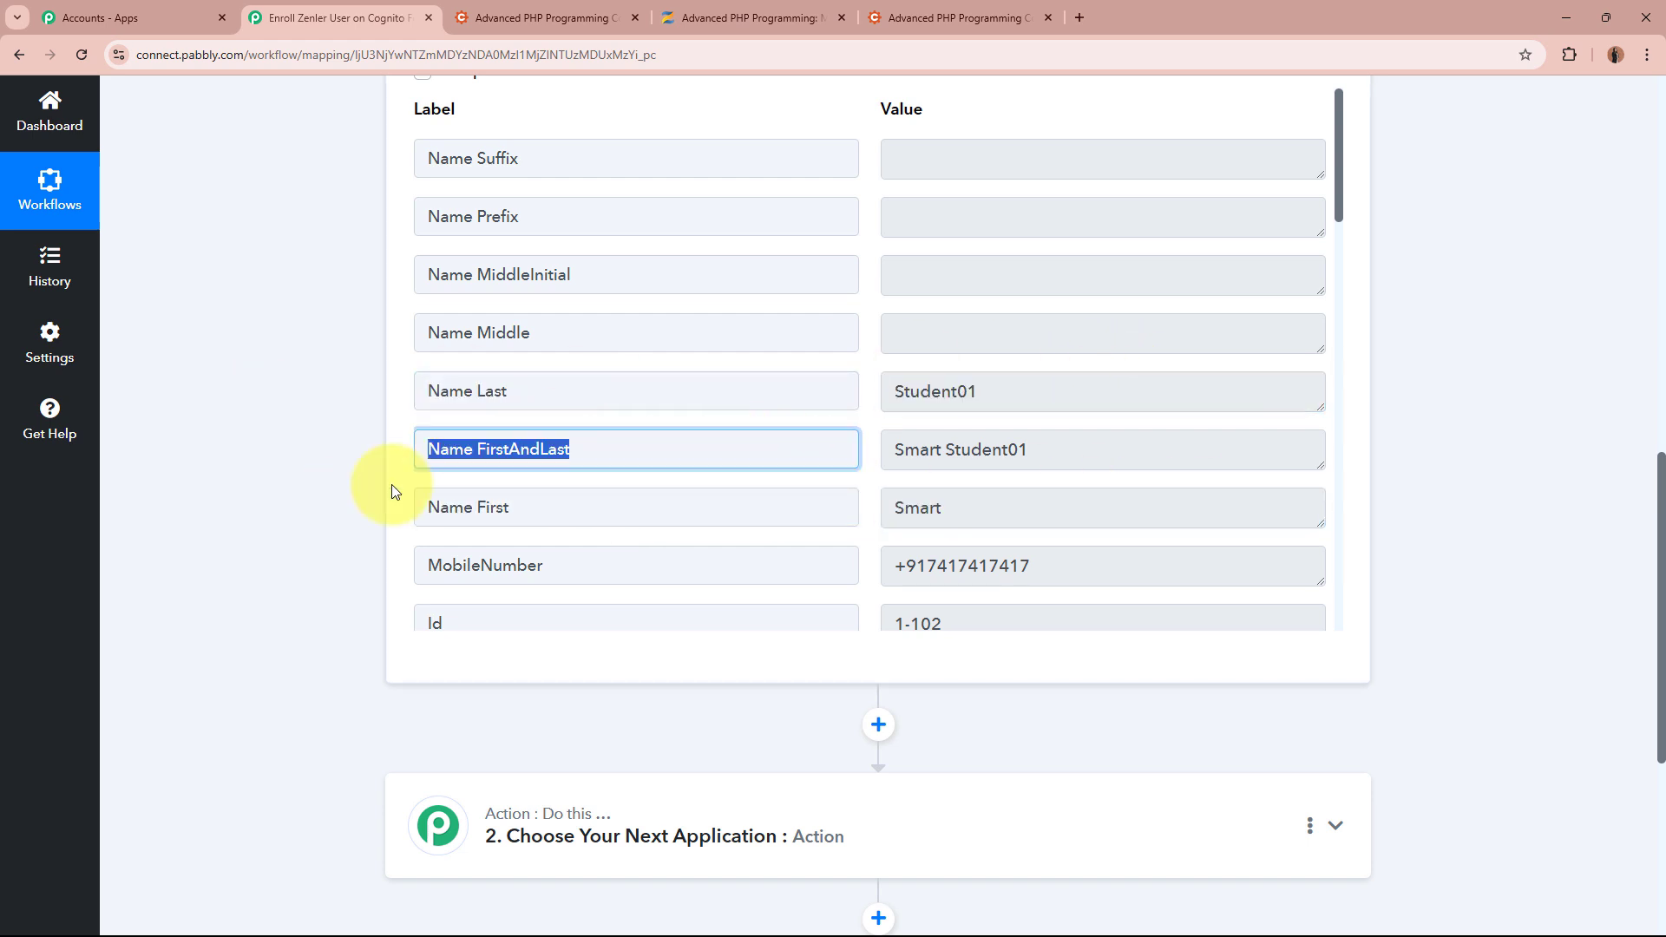
pyautogui.moveTo(1082, 461); pyautogui.dragTo(959, 483)
pyautogui.click(1131, 483)
# Check the captured mobile number, Form Name and email address values
pyautogui.scroll(-2, 1131, 483)
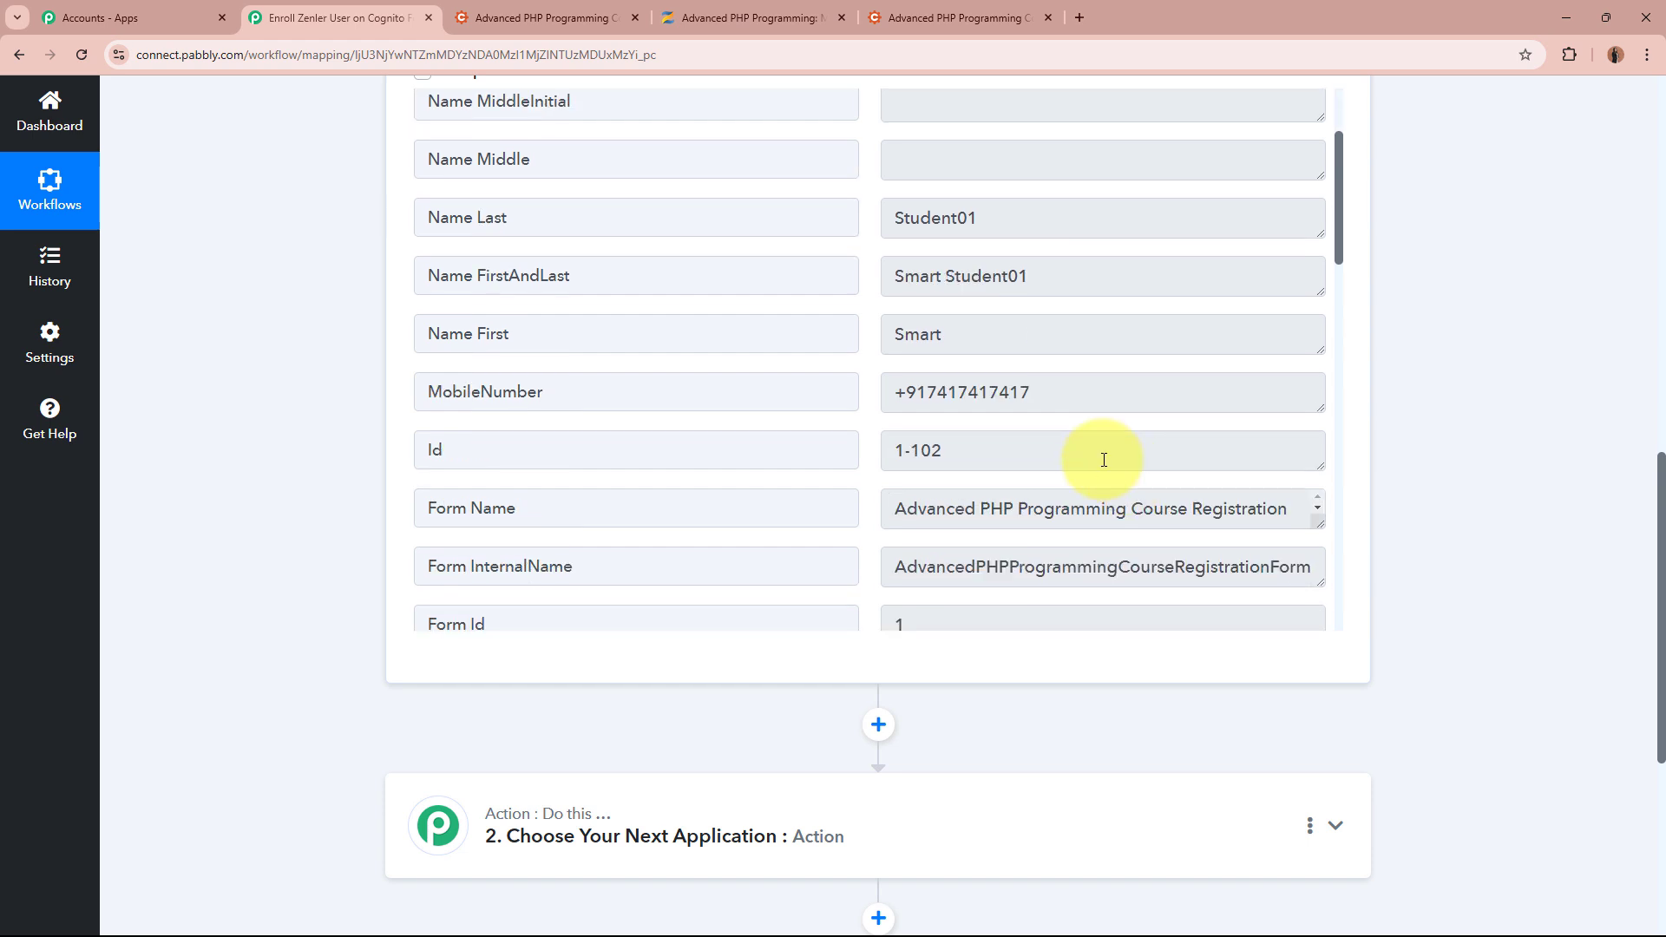
pyautogui.moveTo(614, 391); pyautogui.dragTo(413, 394)
pyautogui.moveTo(885, 394); pyautogui.dragTo(1152, 382)
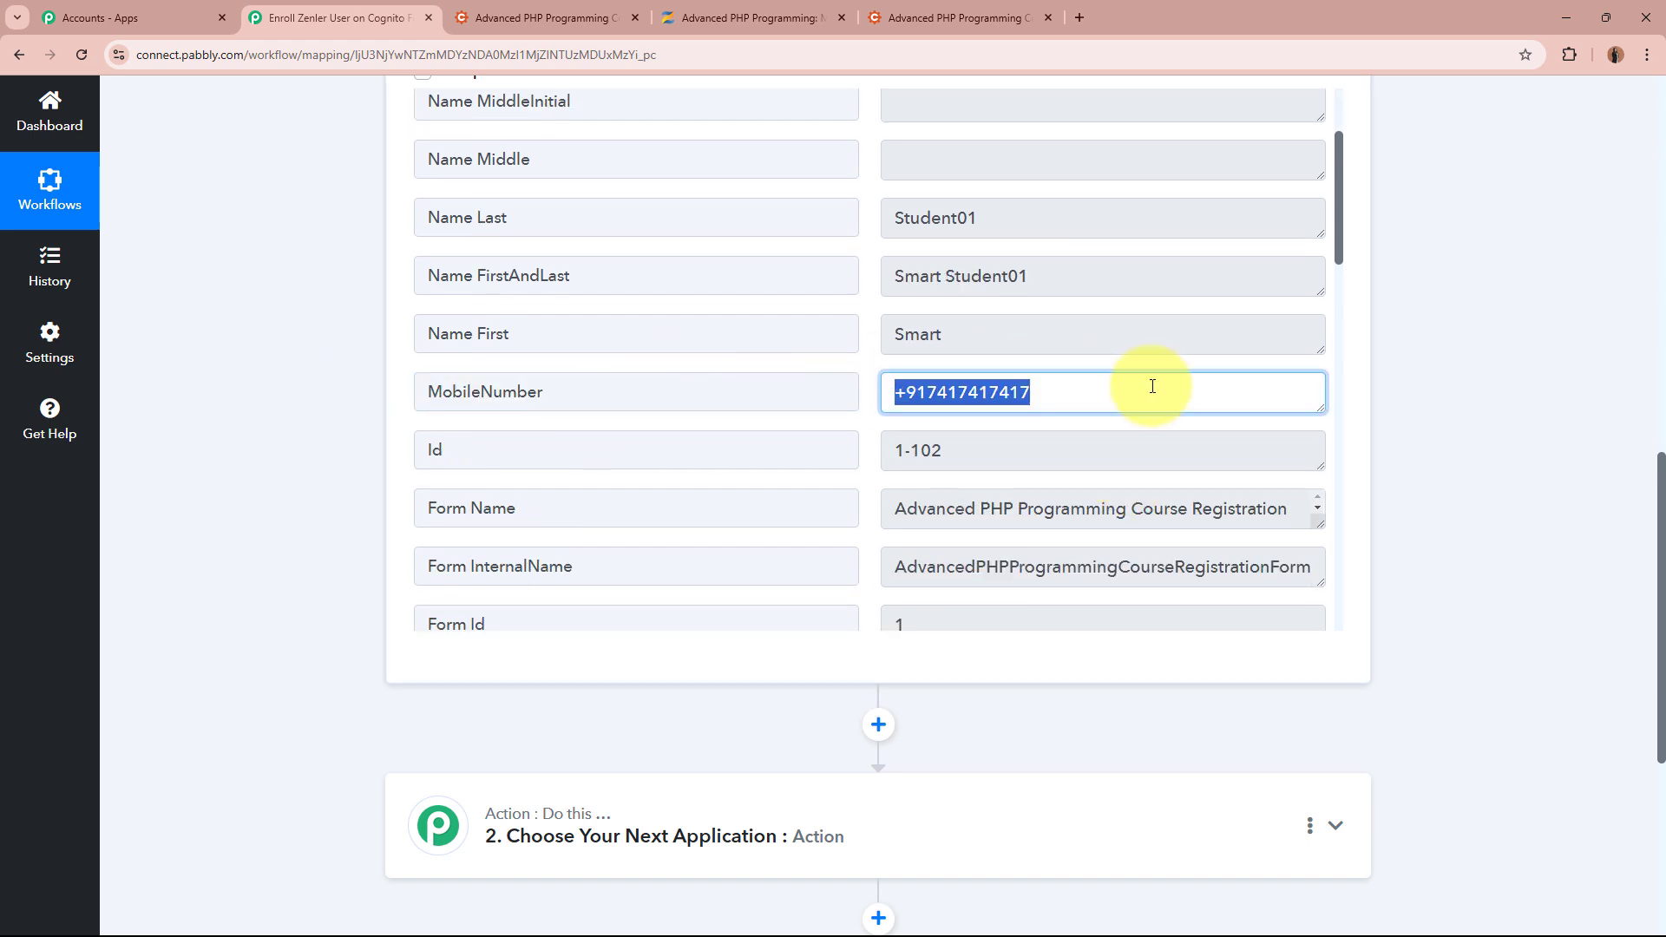
pyautogui.click(1152, 386)
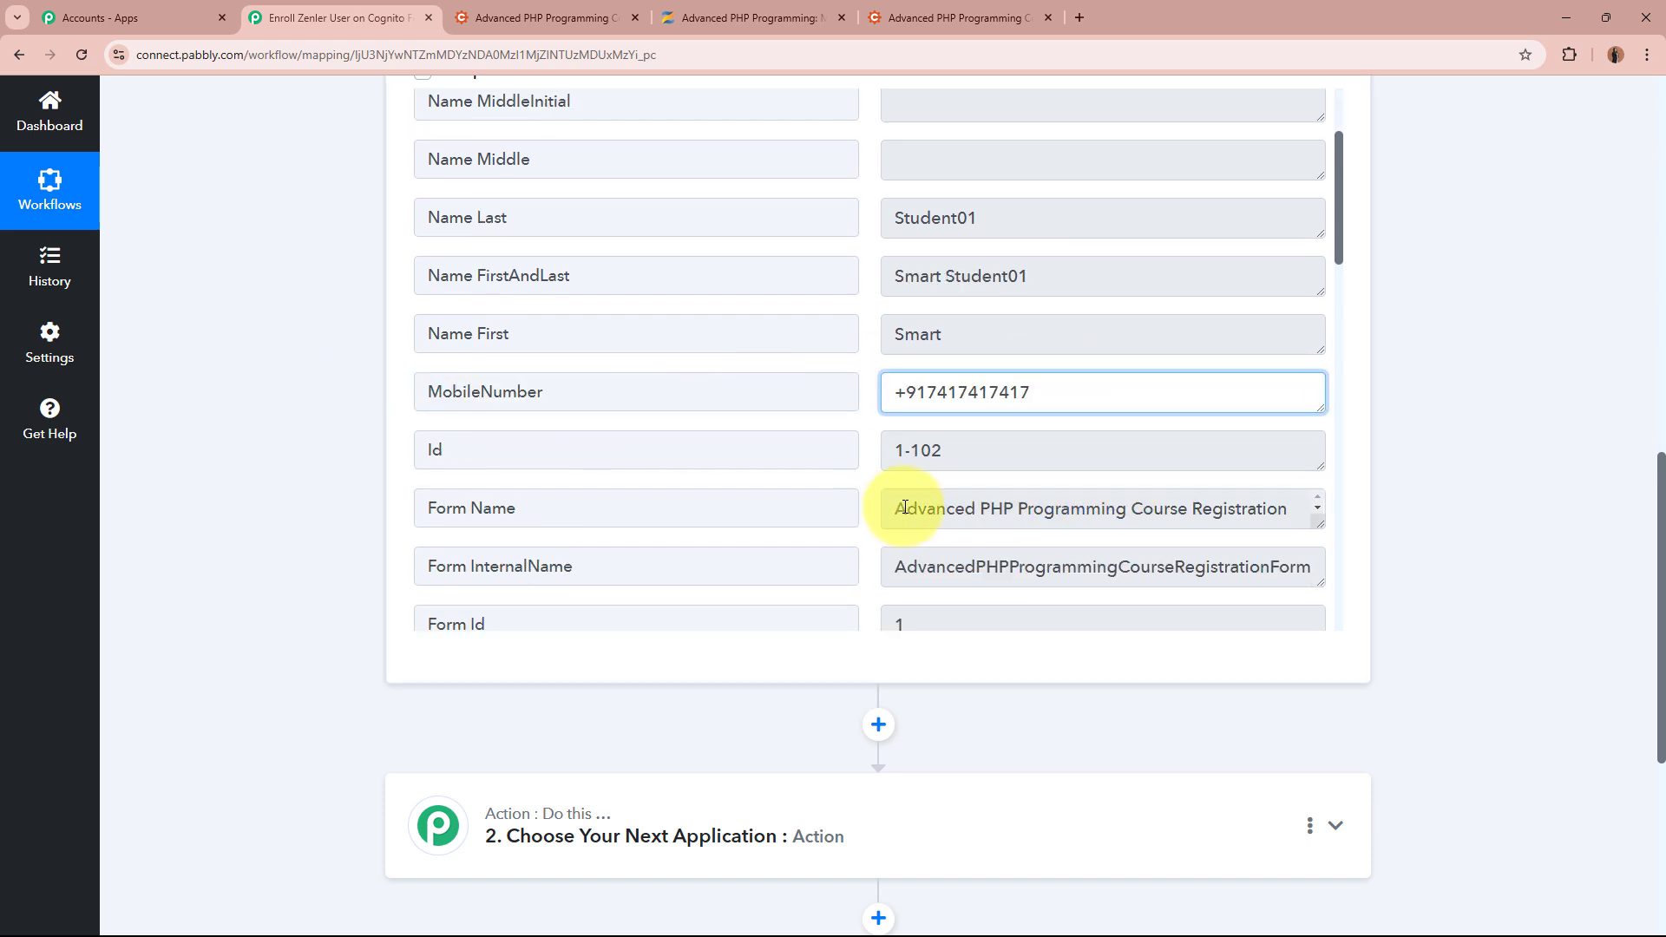
pyautogui.click(935, 509)
pyautogui.moveTo(897, 510); pyautogui.dragTo(1296, 524)
pyautogui.click(1296, 524)
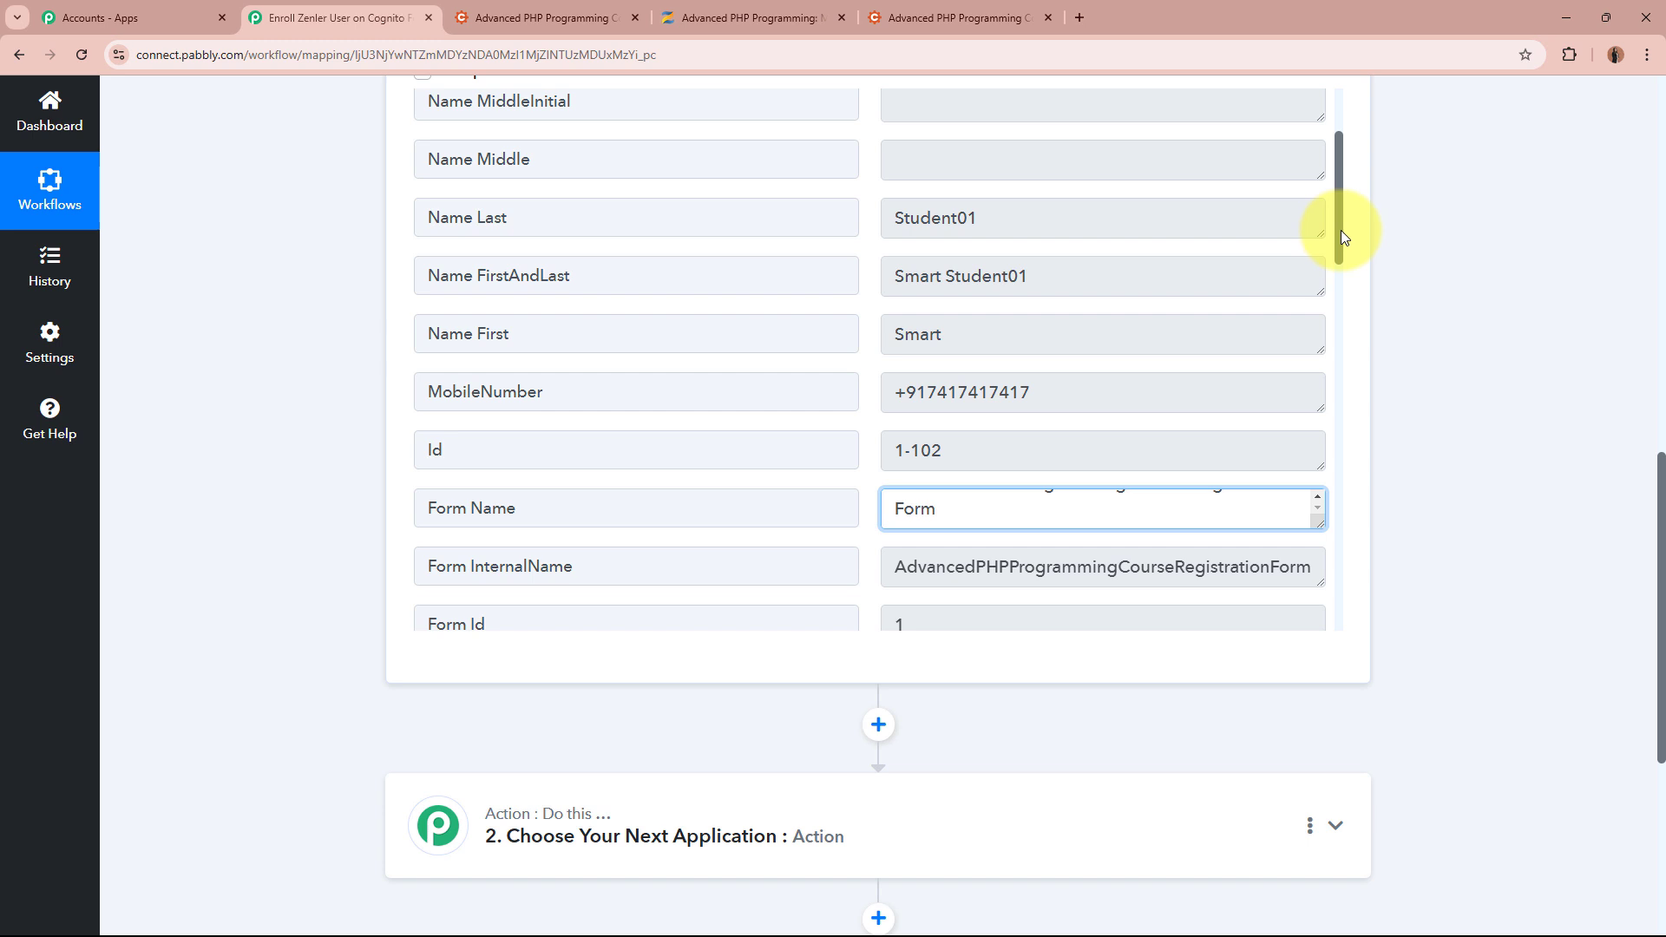
pyautogui.moveTo(1342, 239); pyautogui.dragTo(1339, 607)
pyautogui.moveTo(896, 593); pyautogui.dragTo(1172, 595)
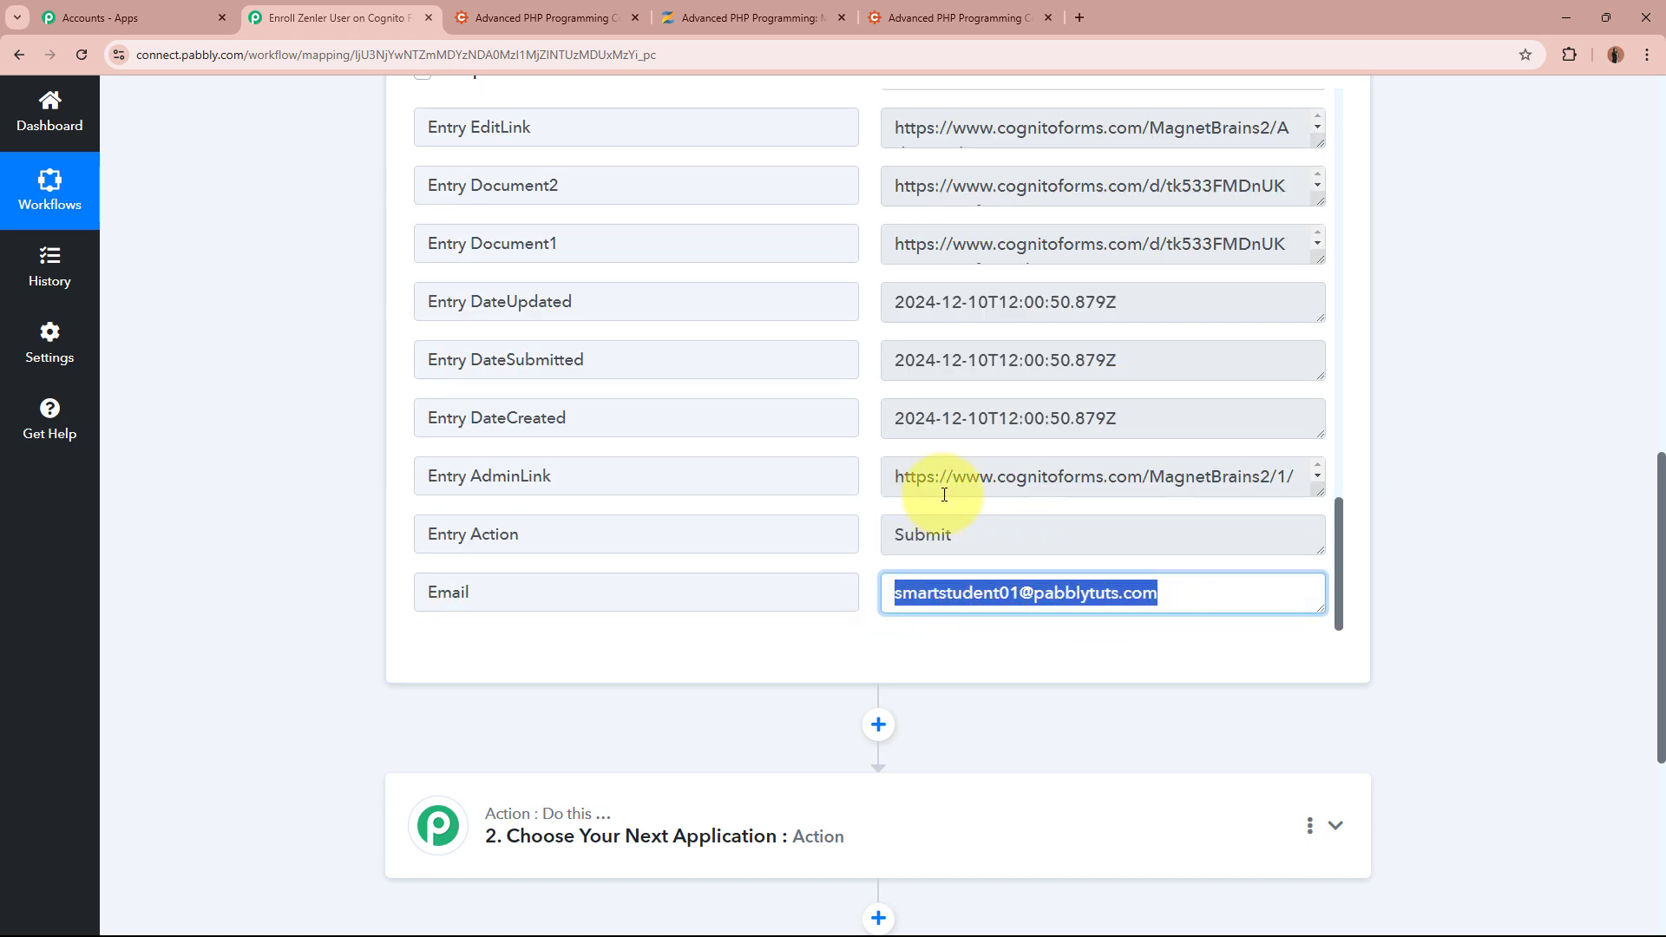
pyautogui.click(1014, 550)
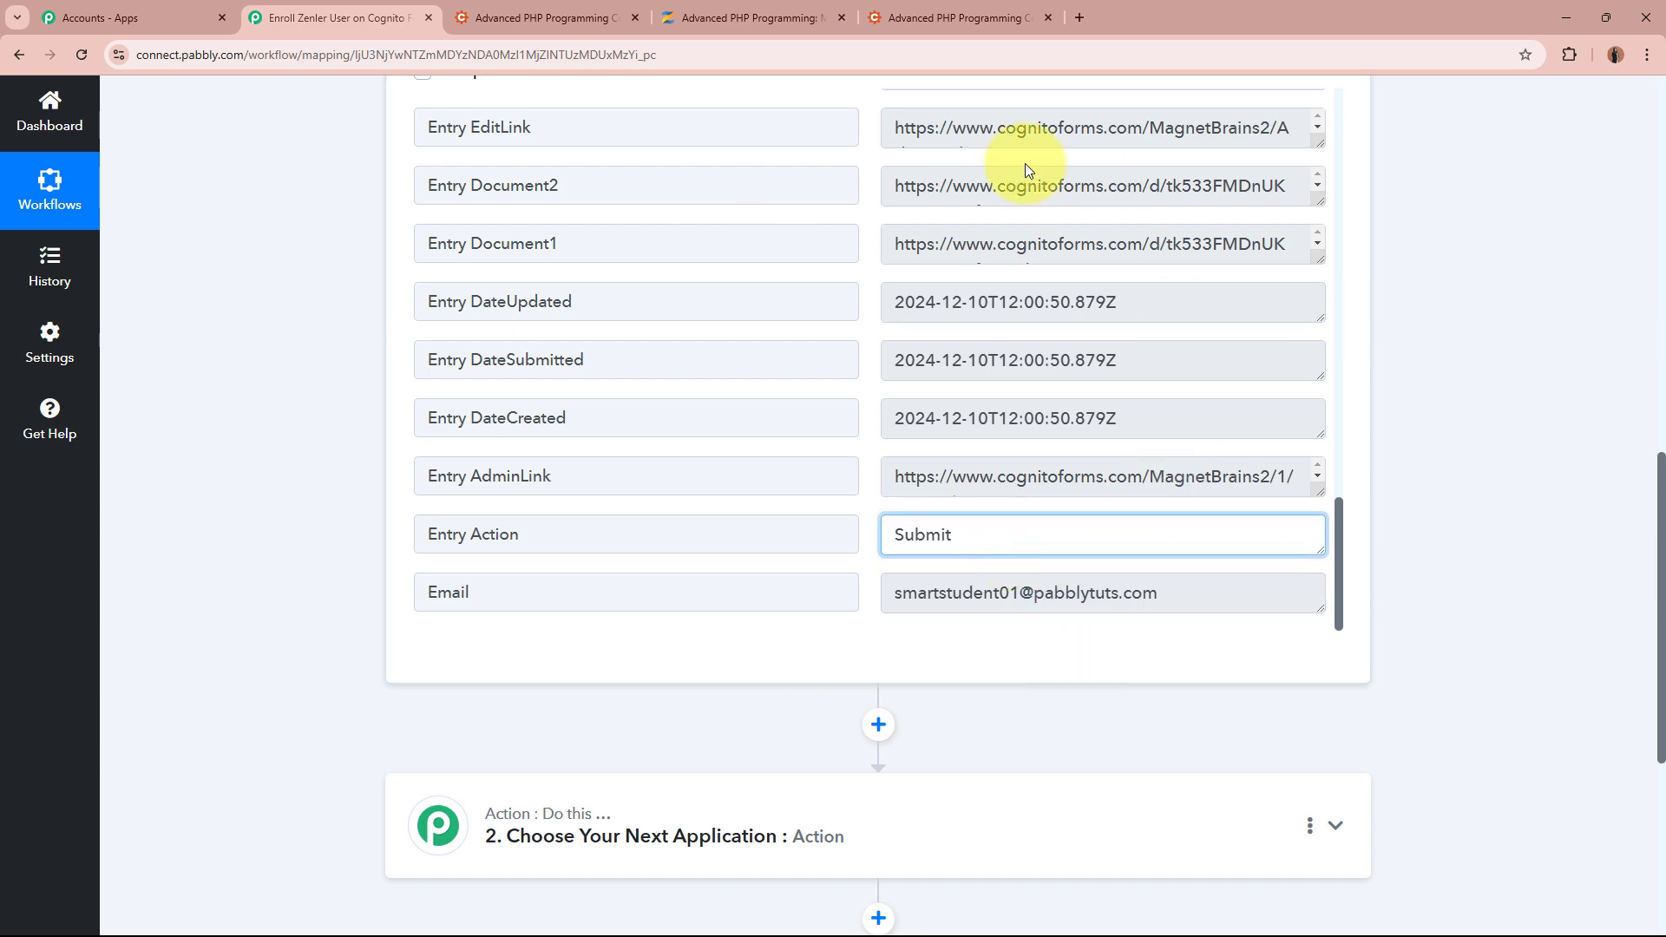
pyautogui.scroll(10, 1440, 491)
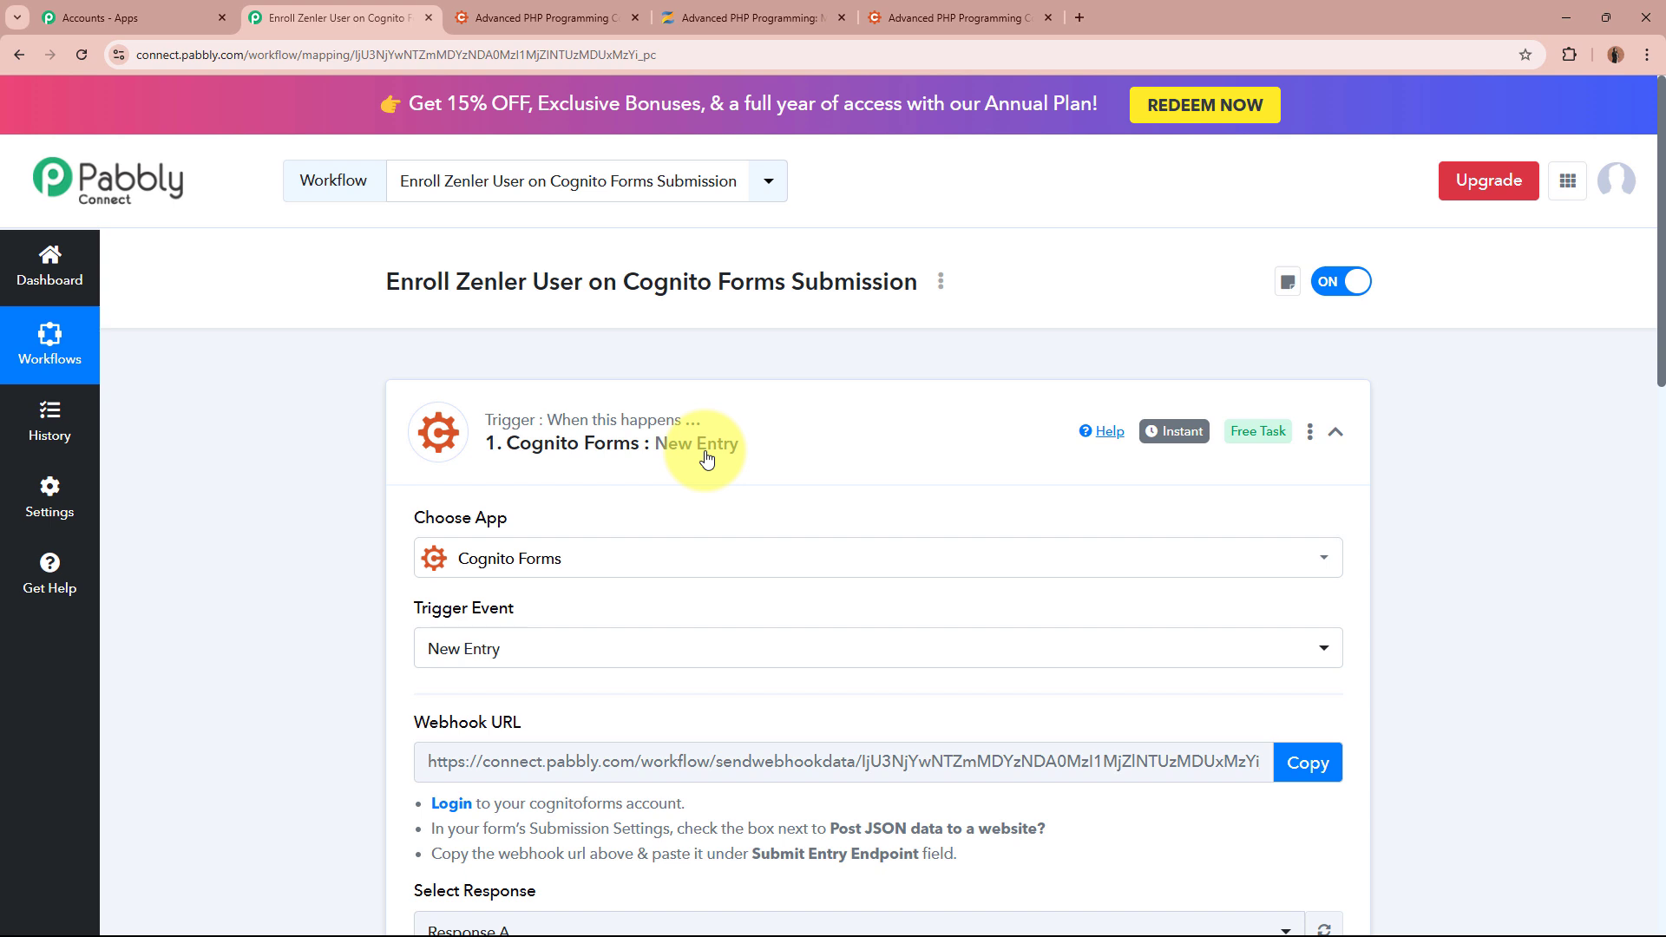
# Collapse the Cognito Forms trigger and bring up the Zenler Advanced PHP Programming course overview tab
pyautogui.click(996, 449)
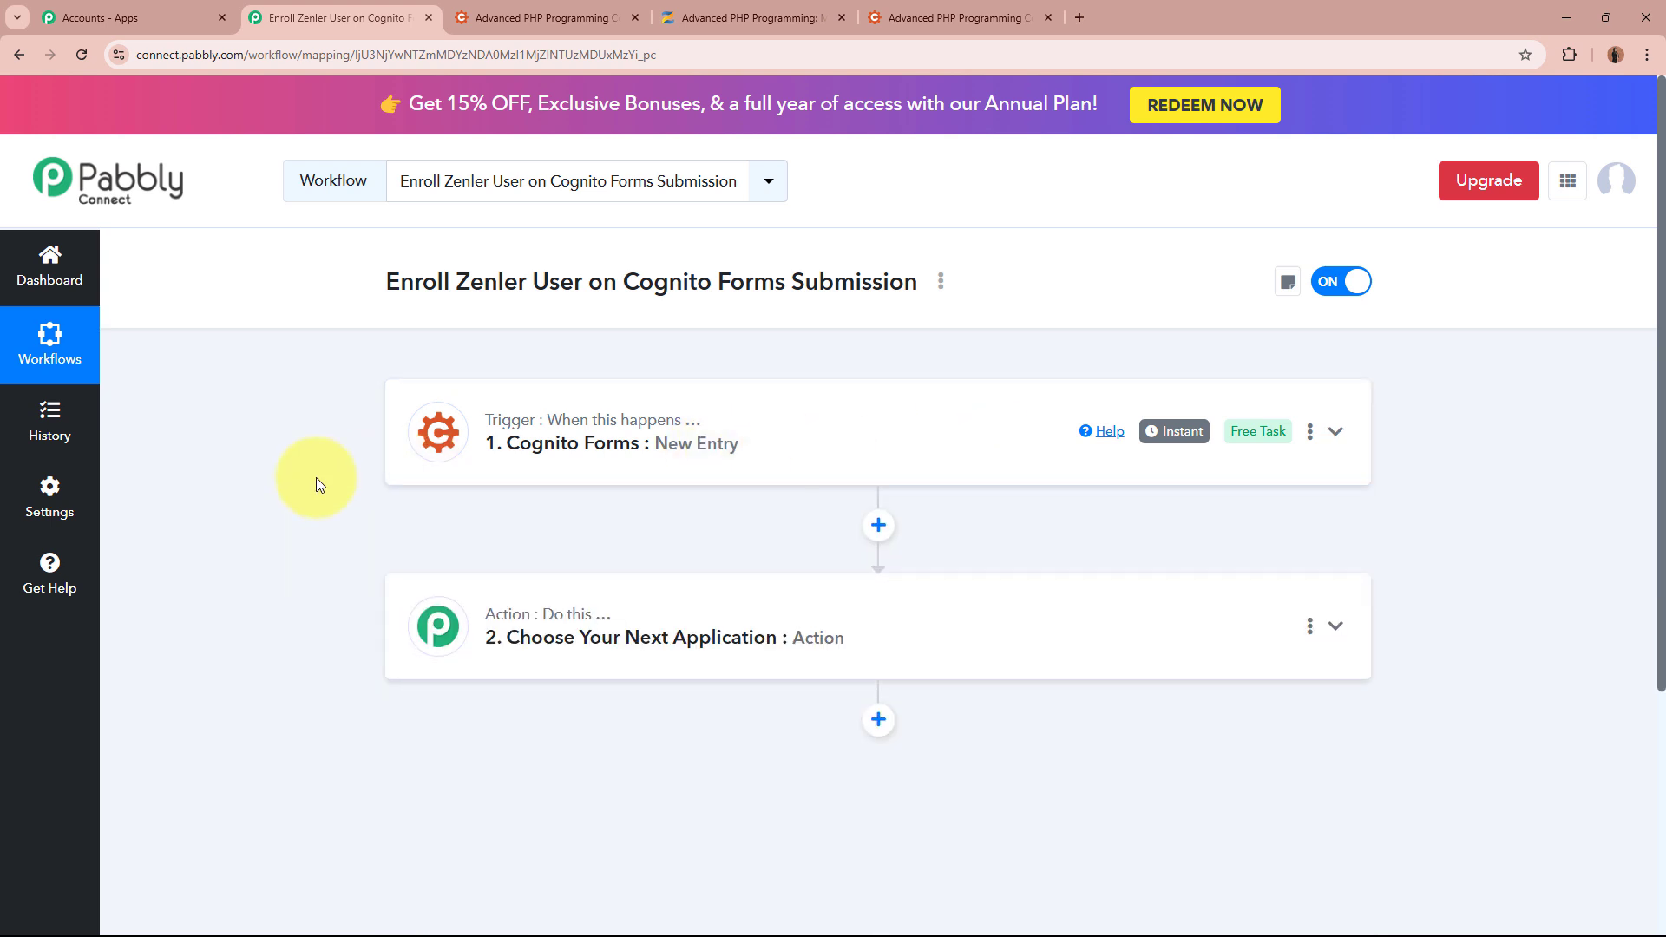
pyautogui.click(543, 17)
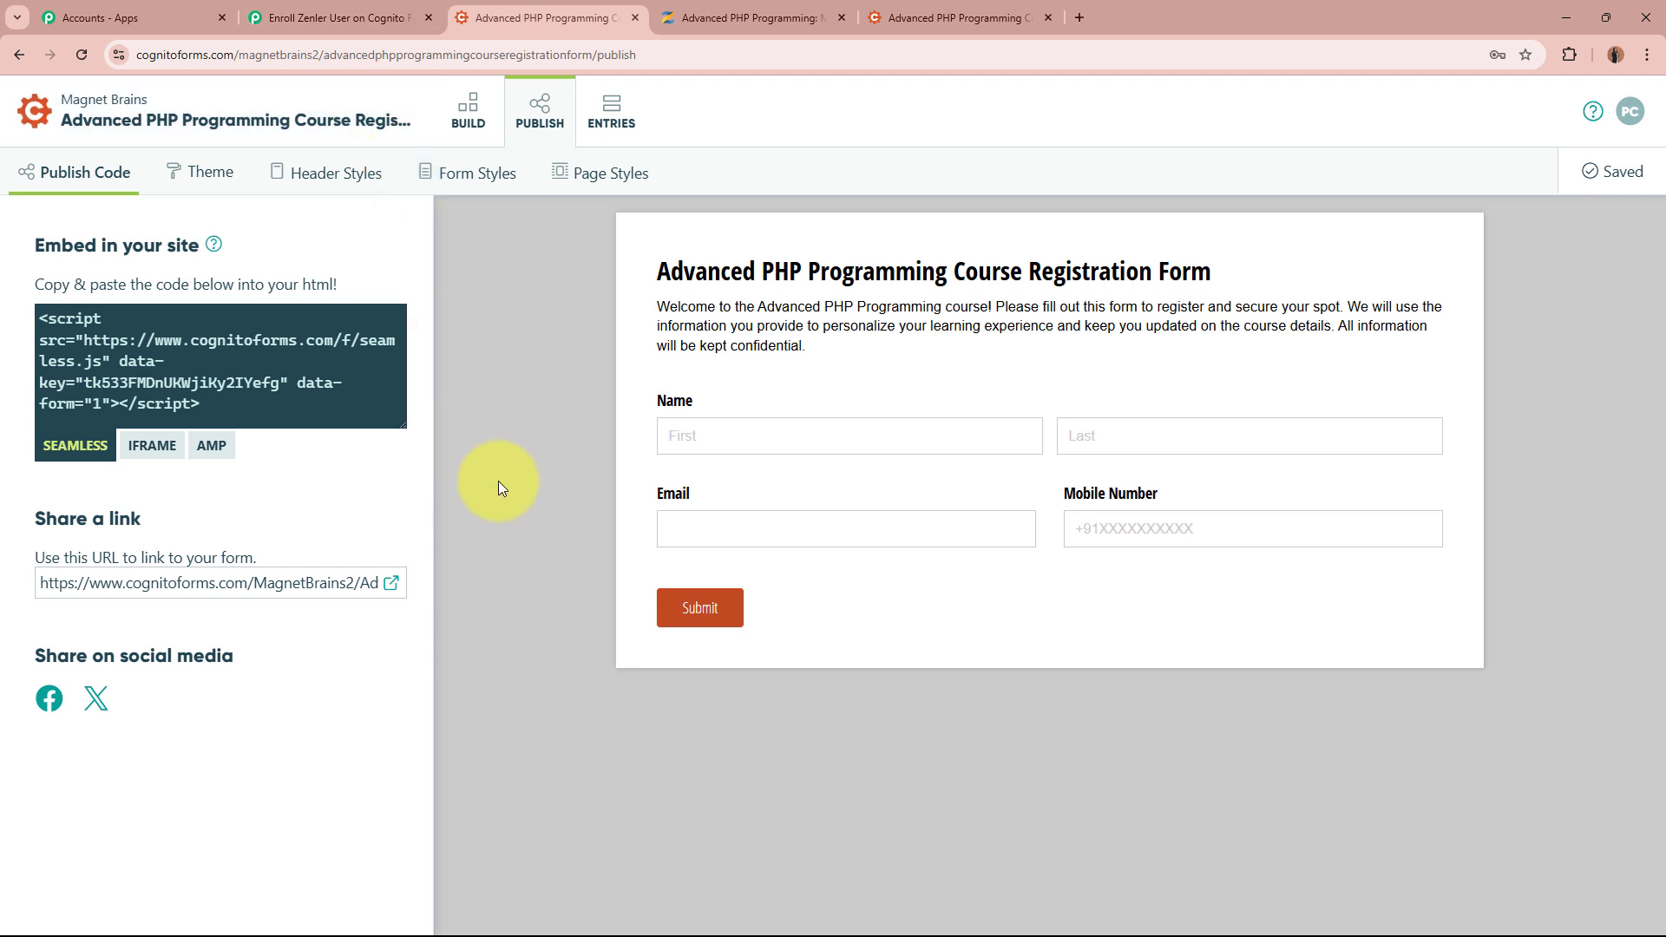
pyautogui.click(334, 17)
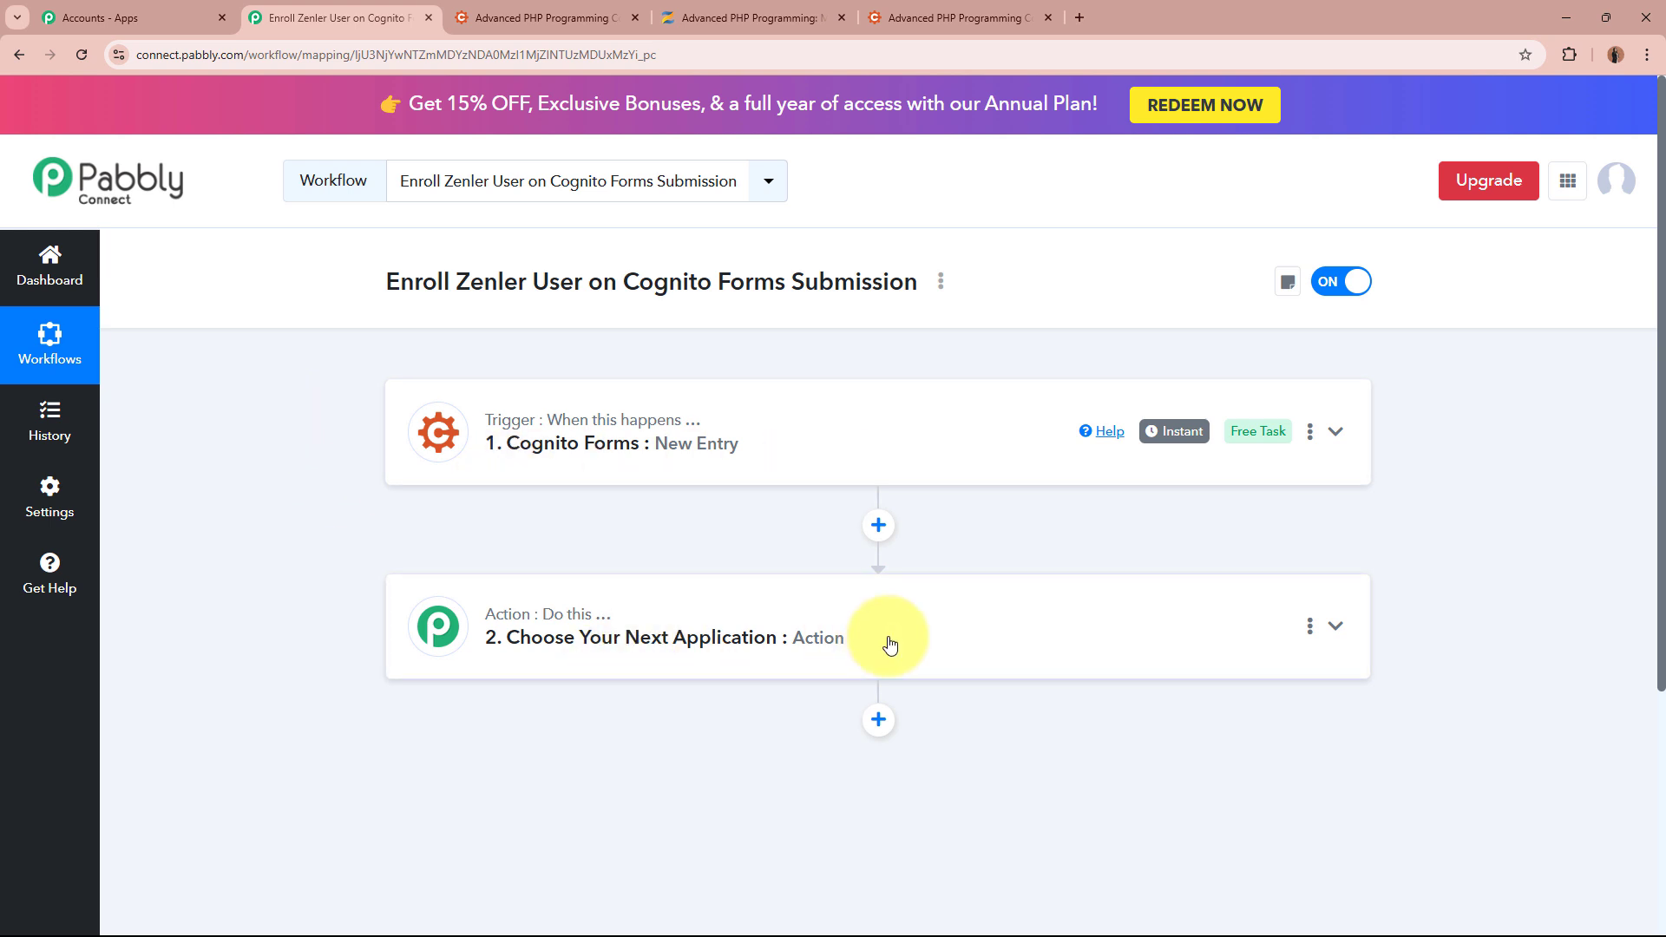
pyautogui.click(998, 16)
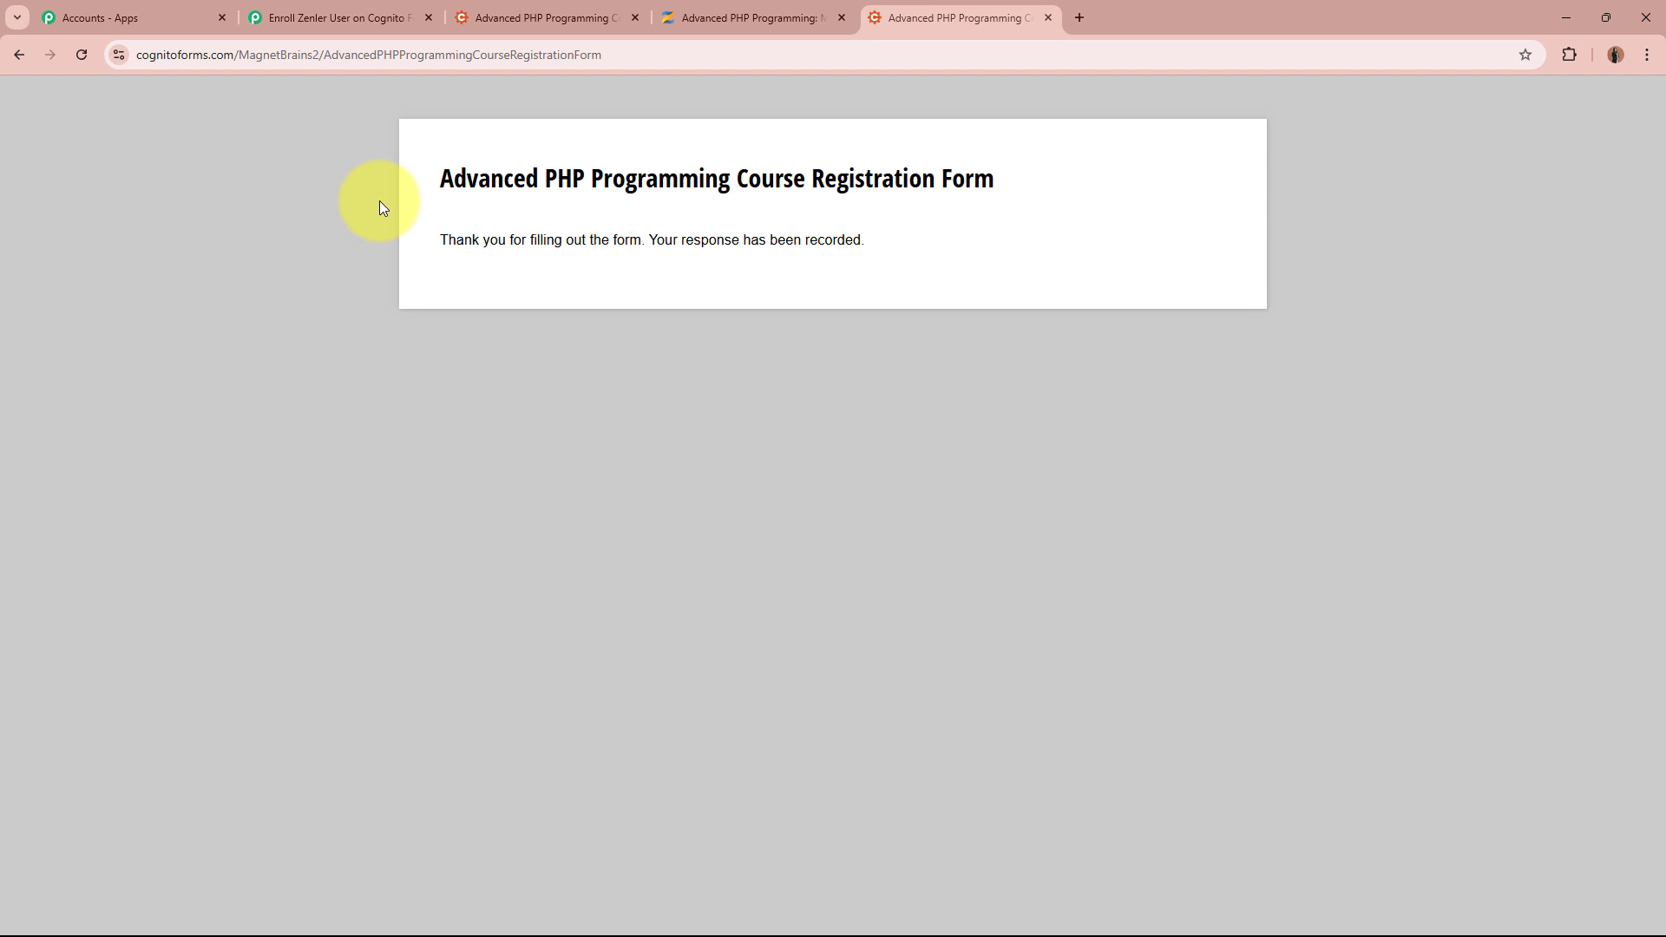
pyautogui.click(783, 21)
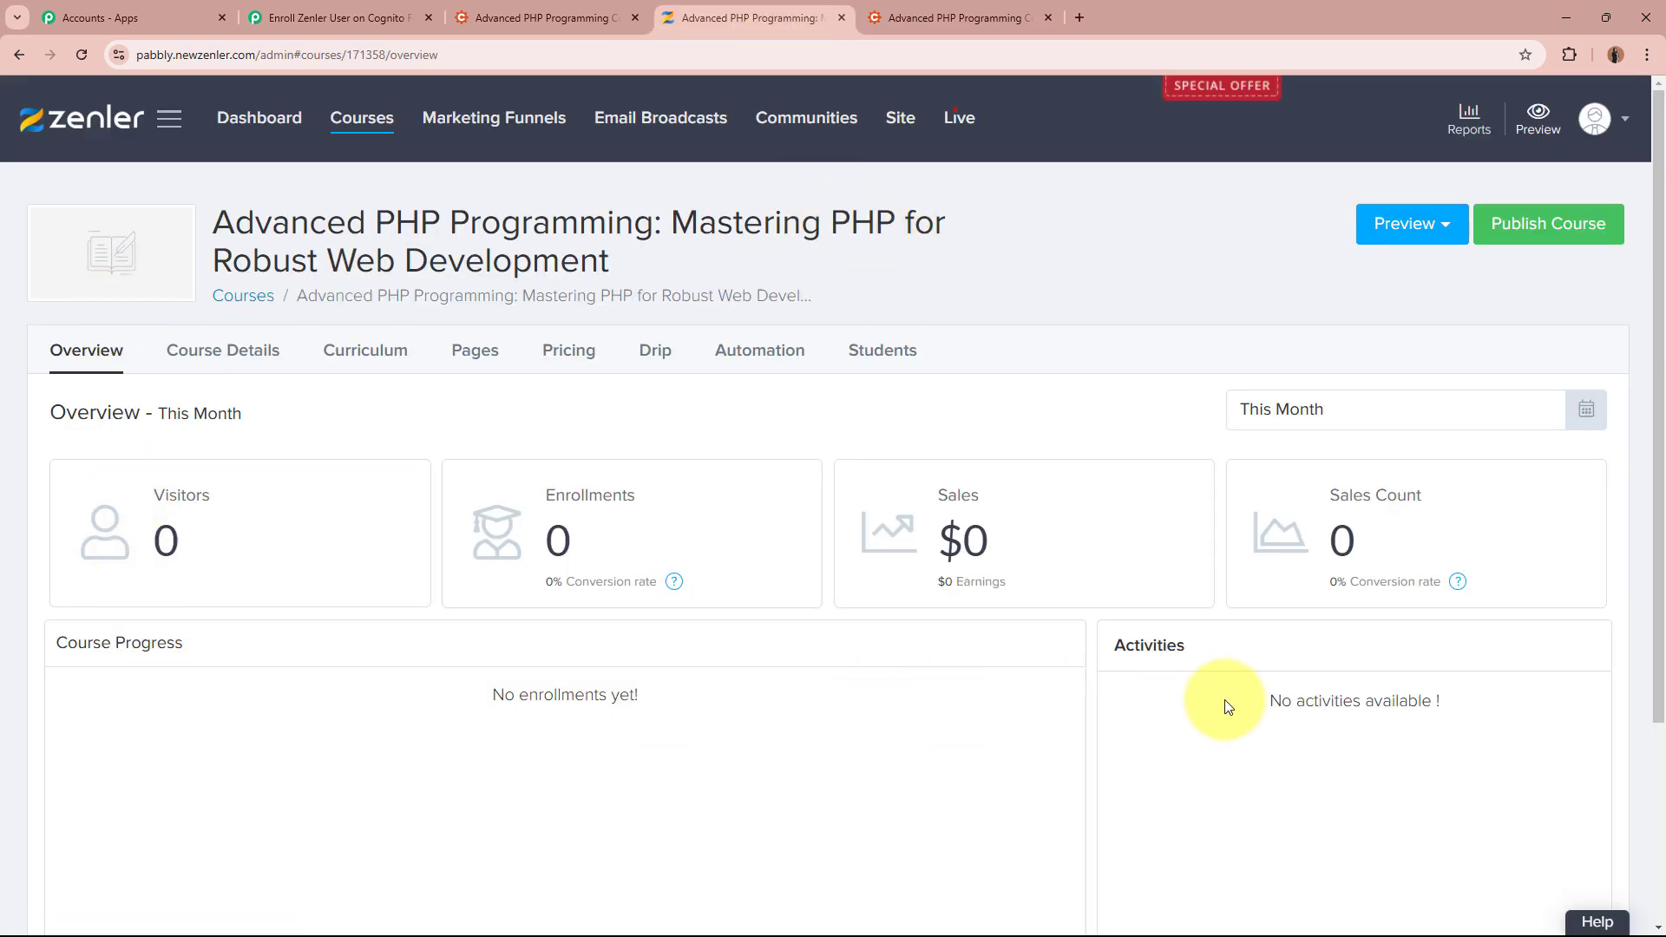
# Compare the course name across tabs and open the course's enrolled students list in a new tab
pyautogui.click(954, 18)
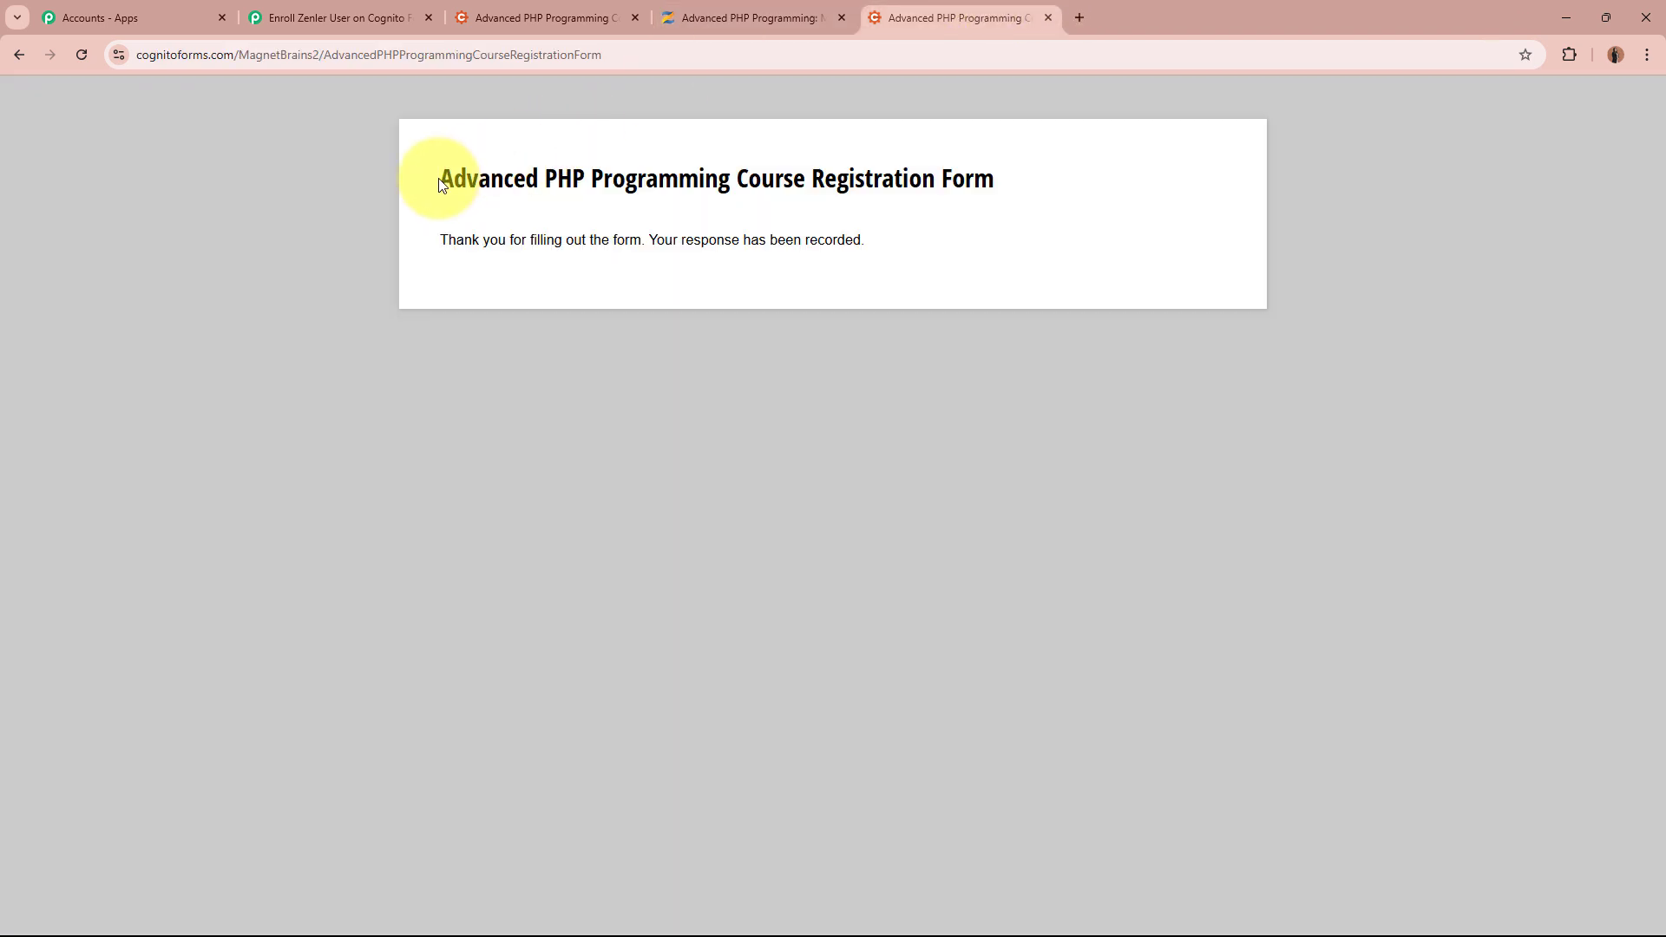
pyautogui.moveTo(440, 185); pyautogui.dragTo(733, 178)
pyautogui.click(766, 12)
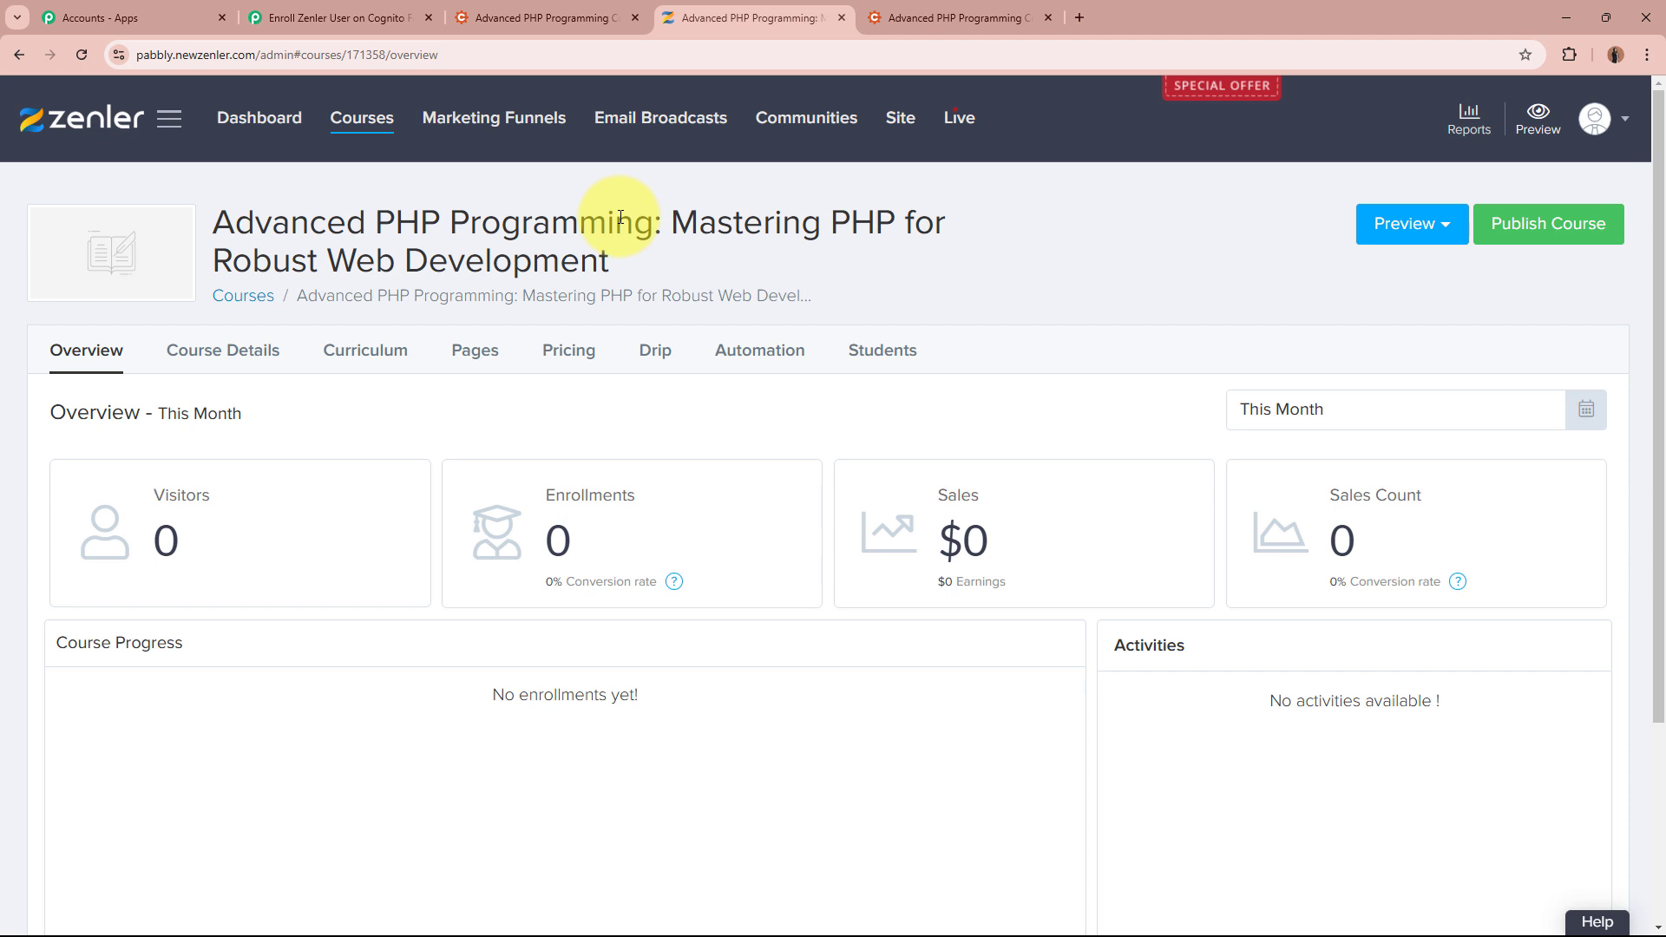
pyautogui.click(944, 21)
pyautogui.click(782, 24)
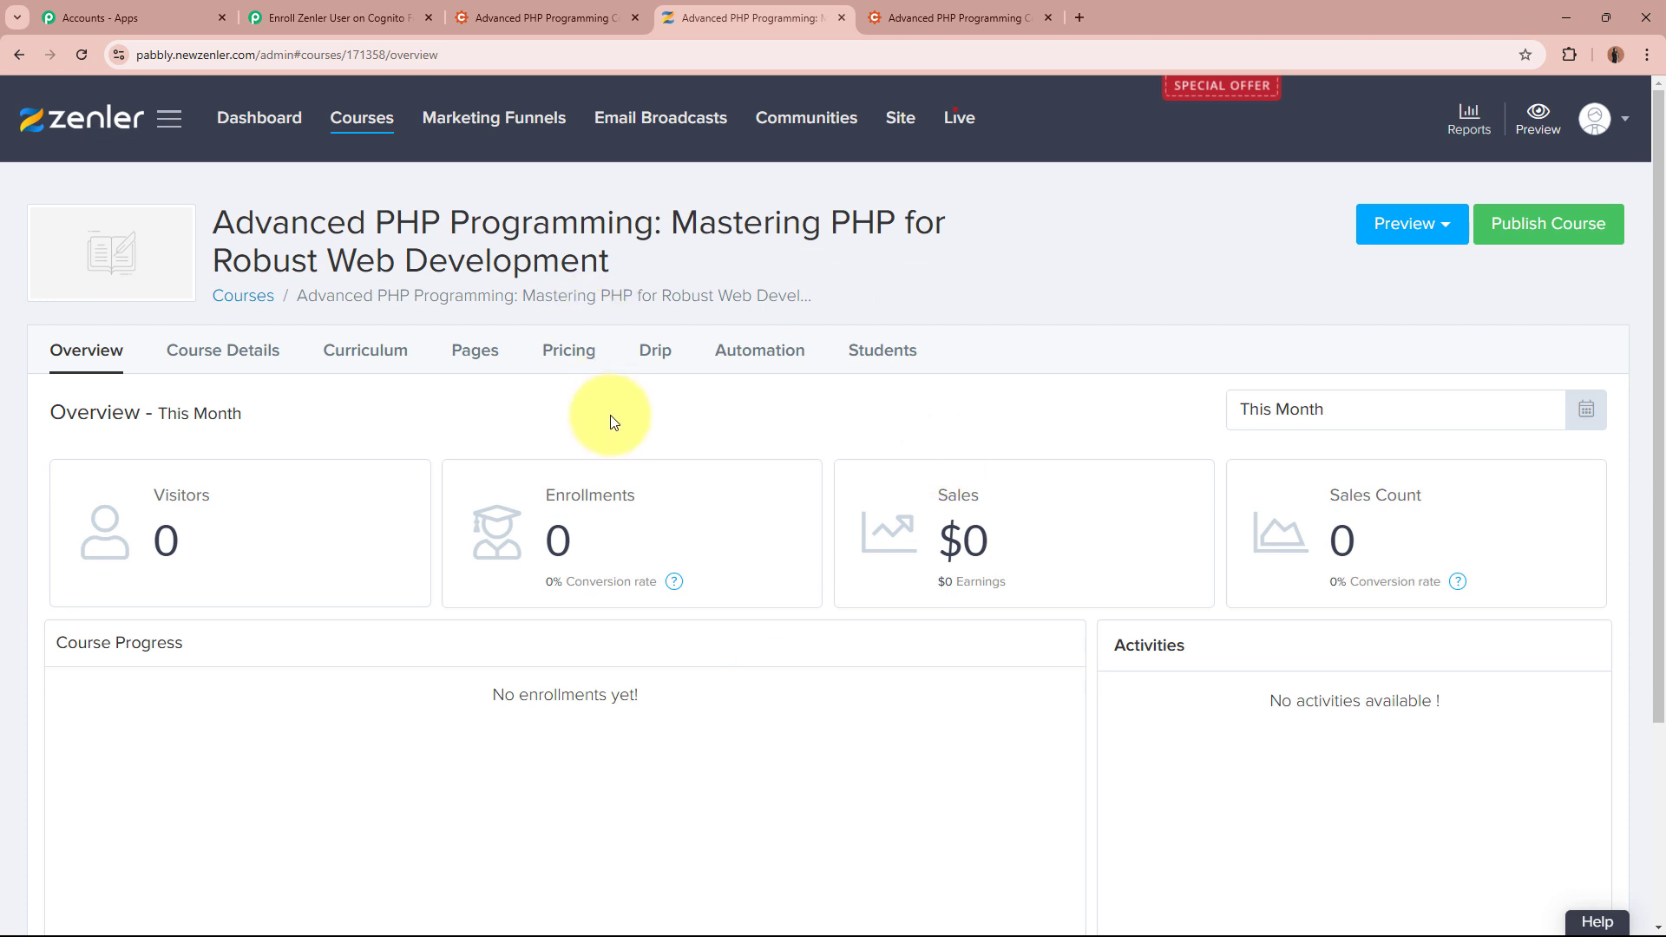
pyautogui.click(382, 17)
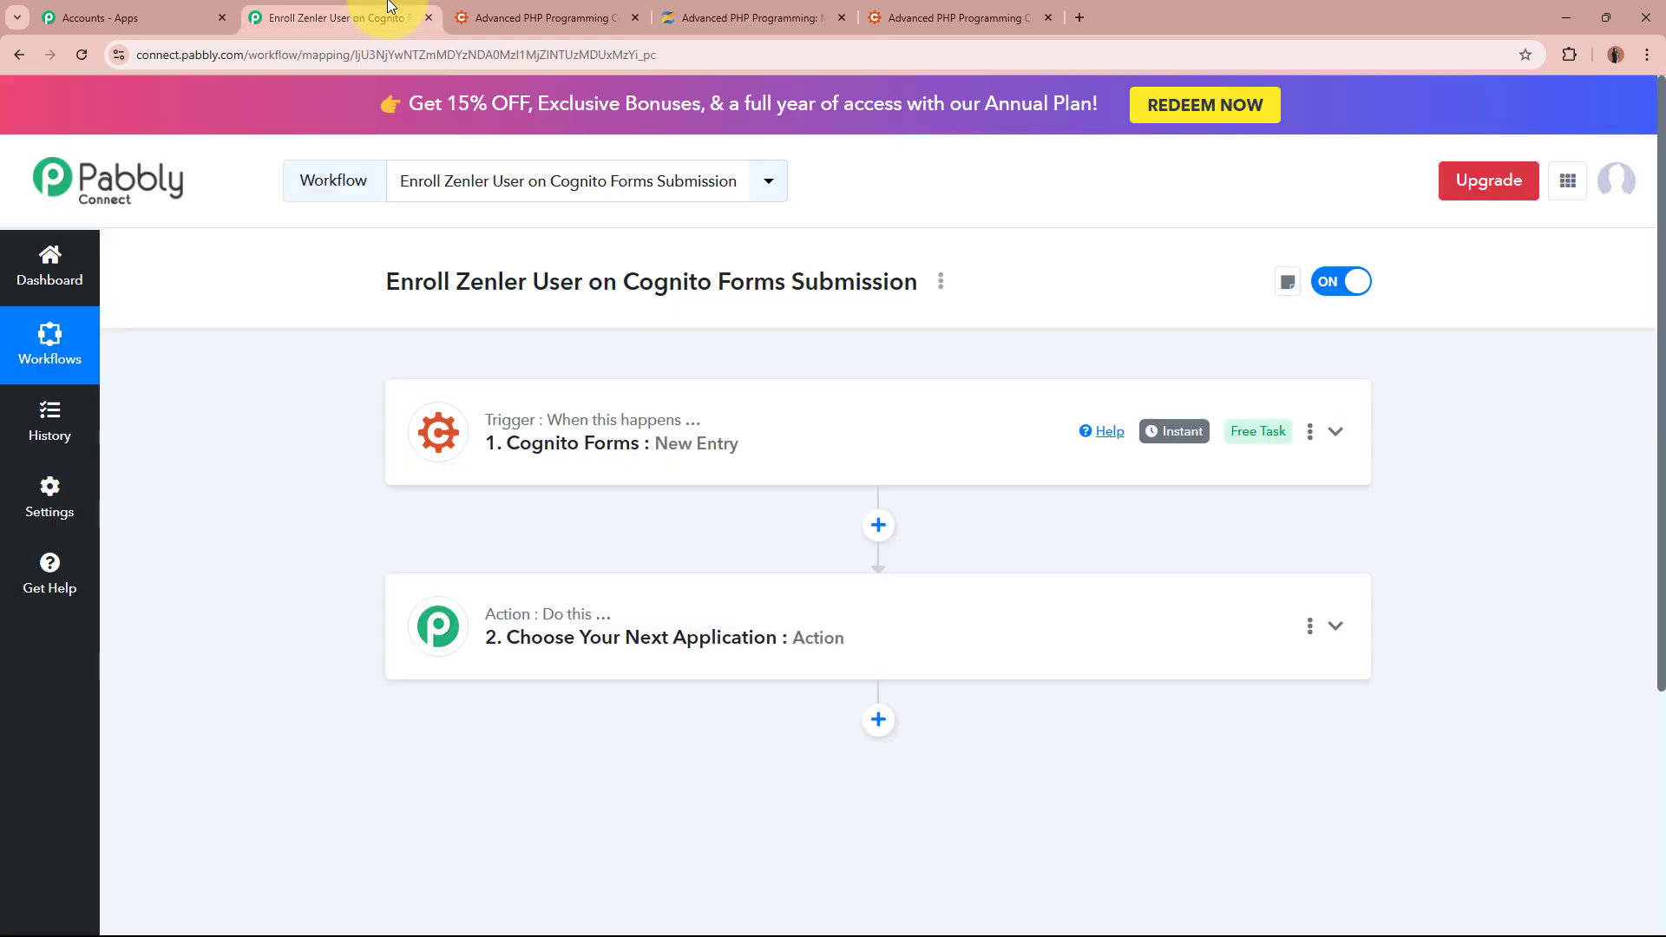
pyautogui.click(849, 9)
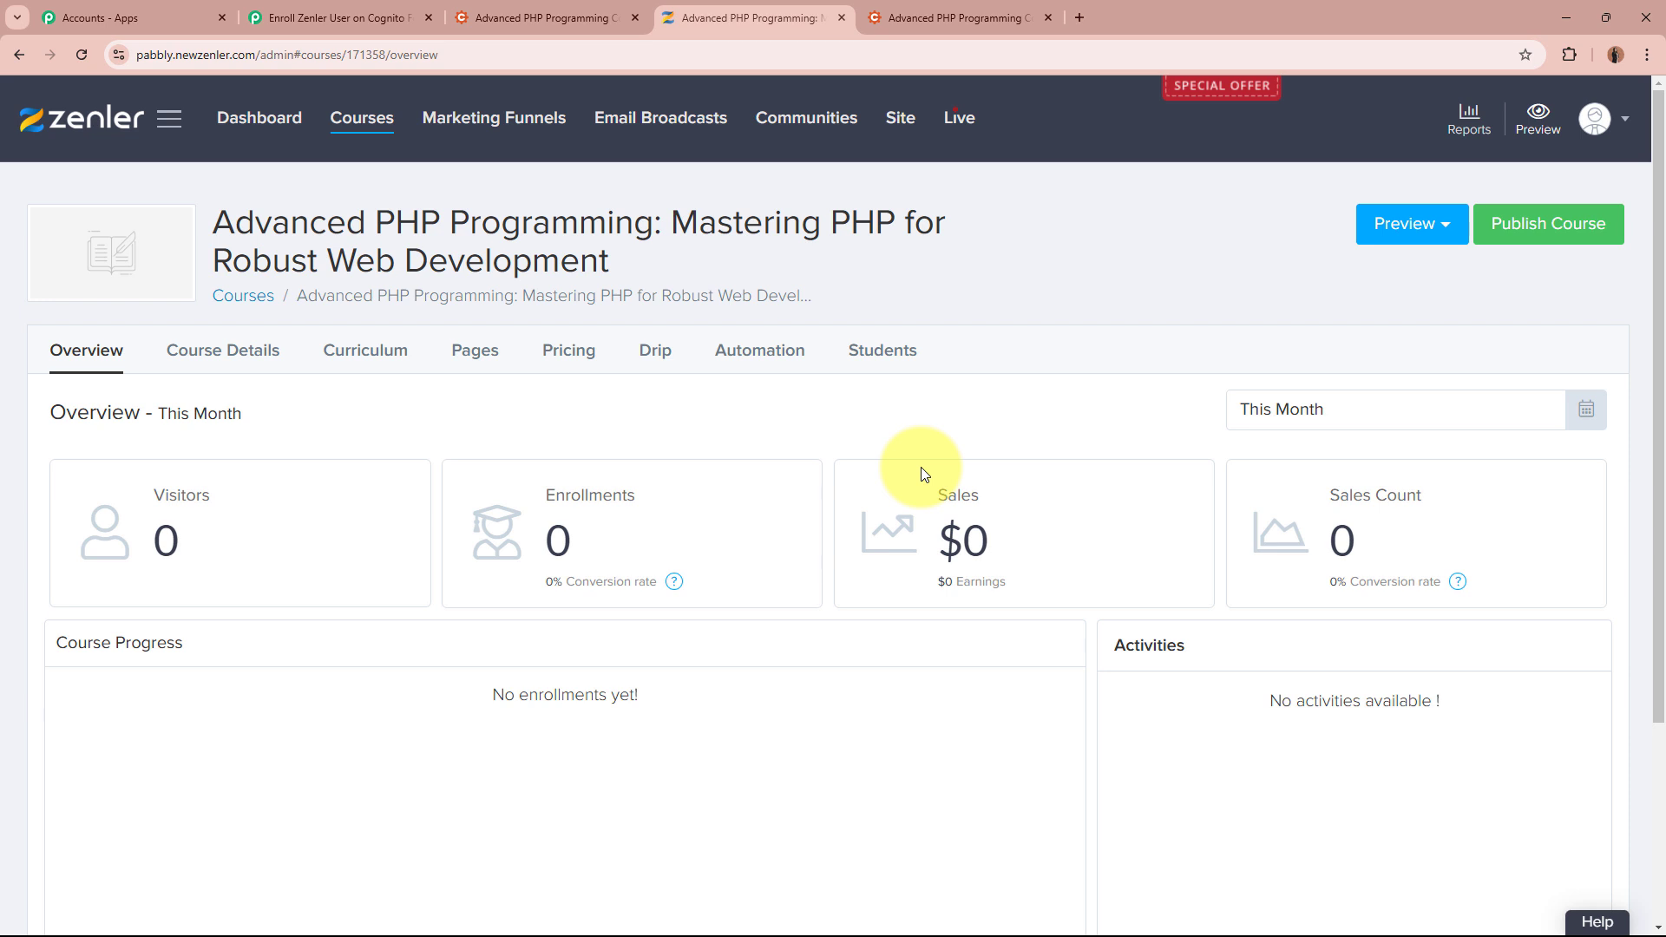
pyautogui.click(889, 368)
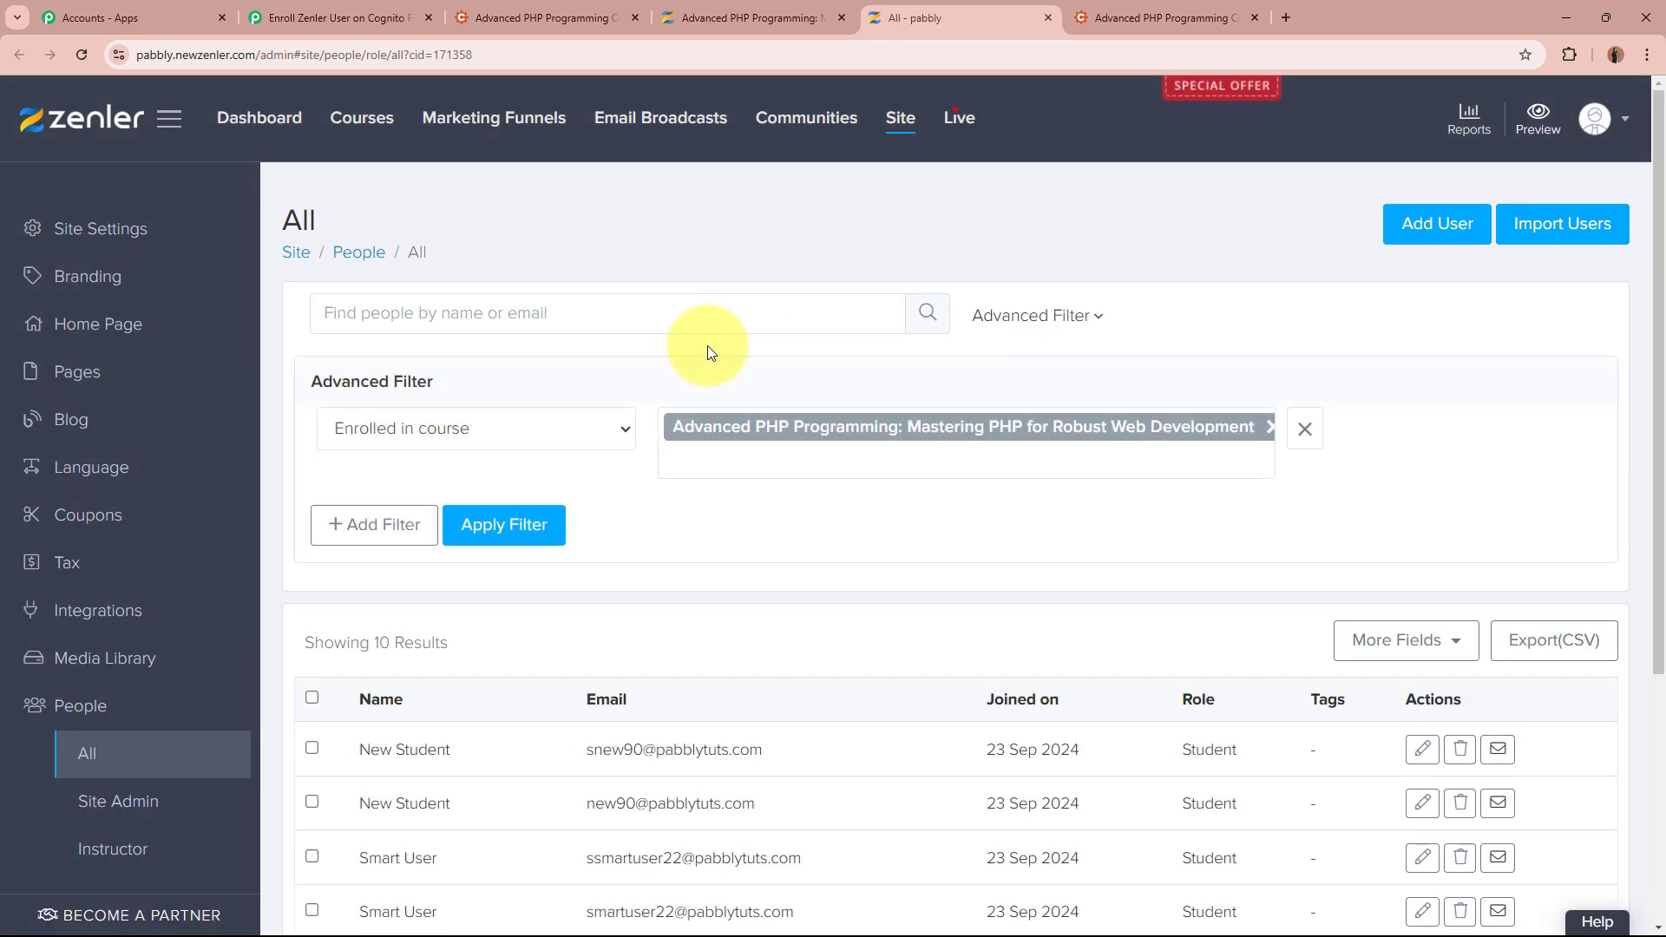
pyautogui.click(373, 13)
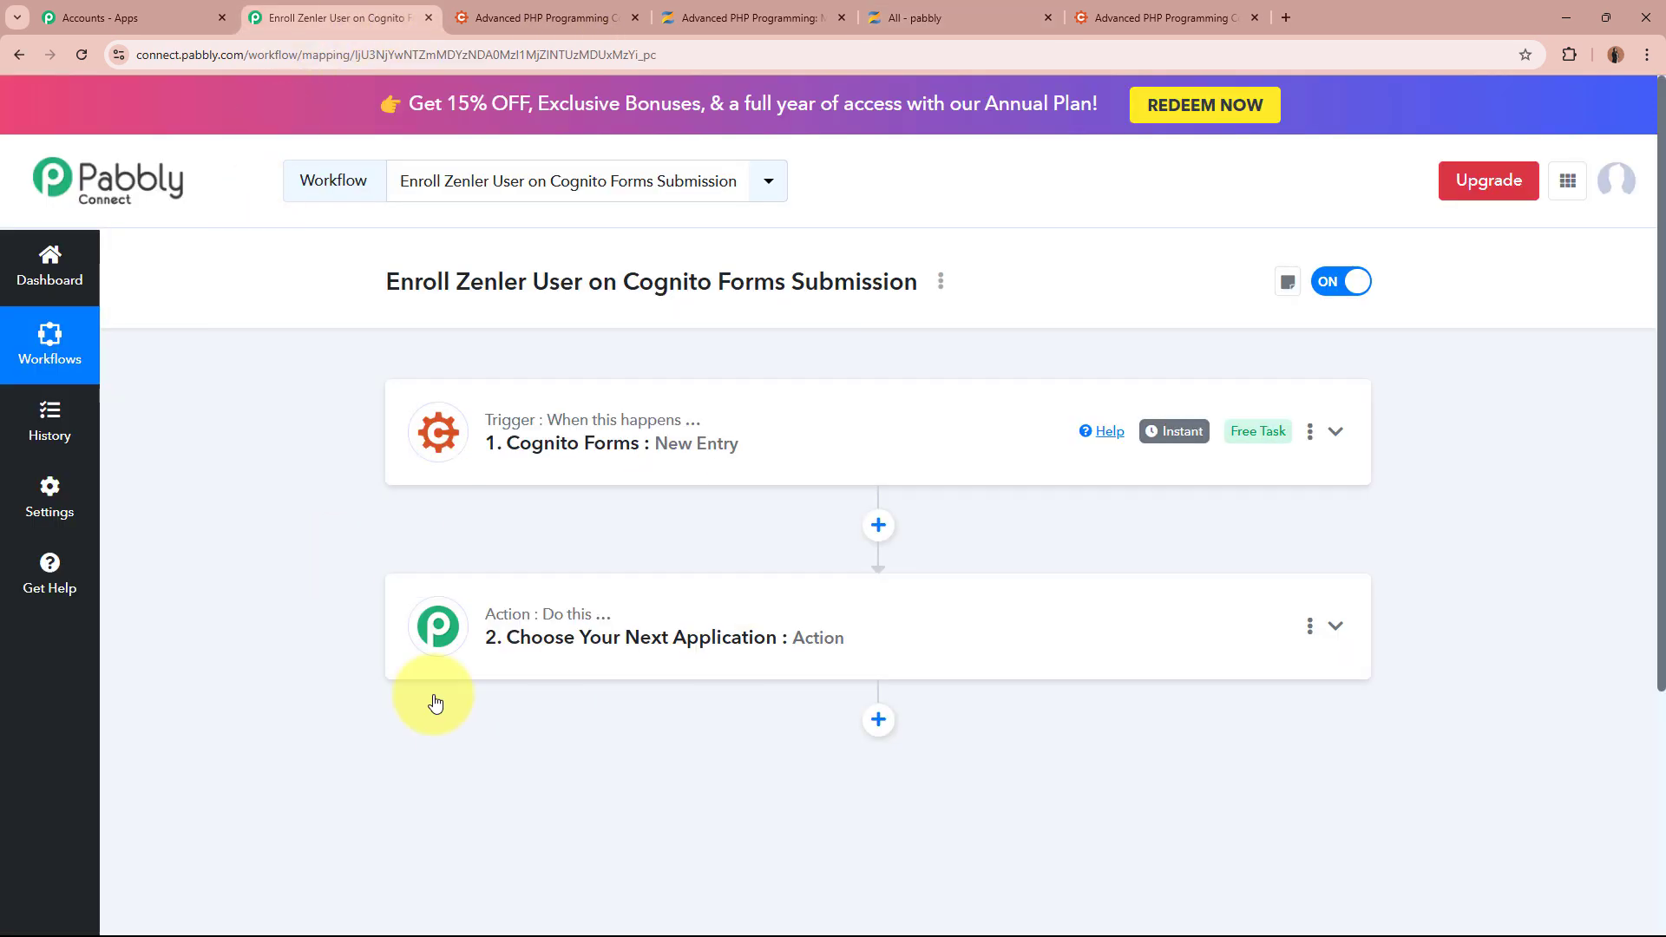
# Search for Zenler, pick it as the action app, and choose the Add New User event
pyautogui.click(857, 626)
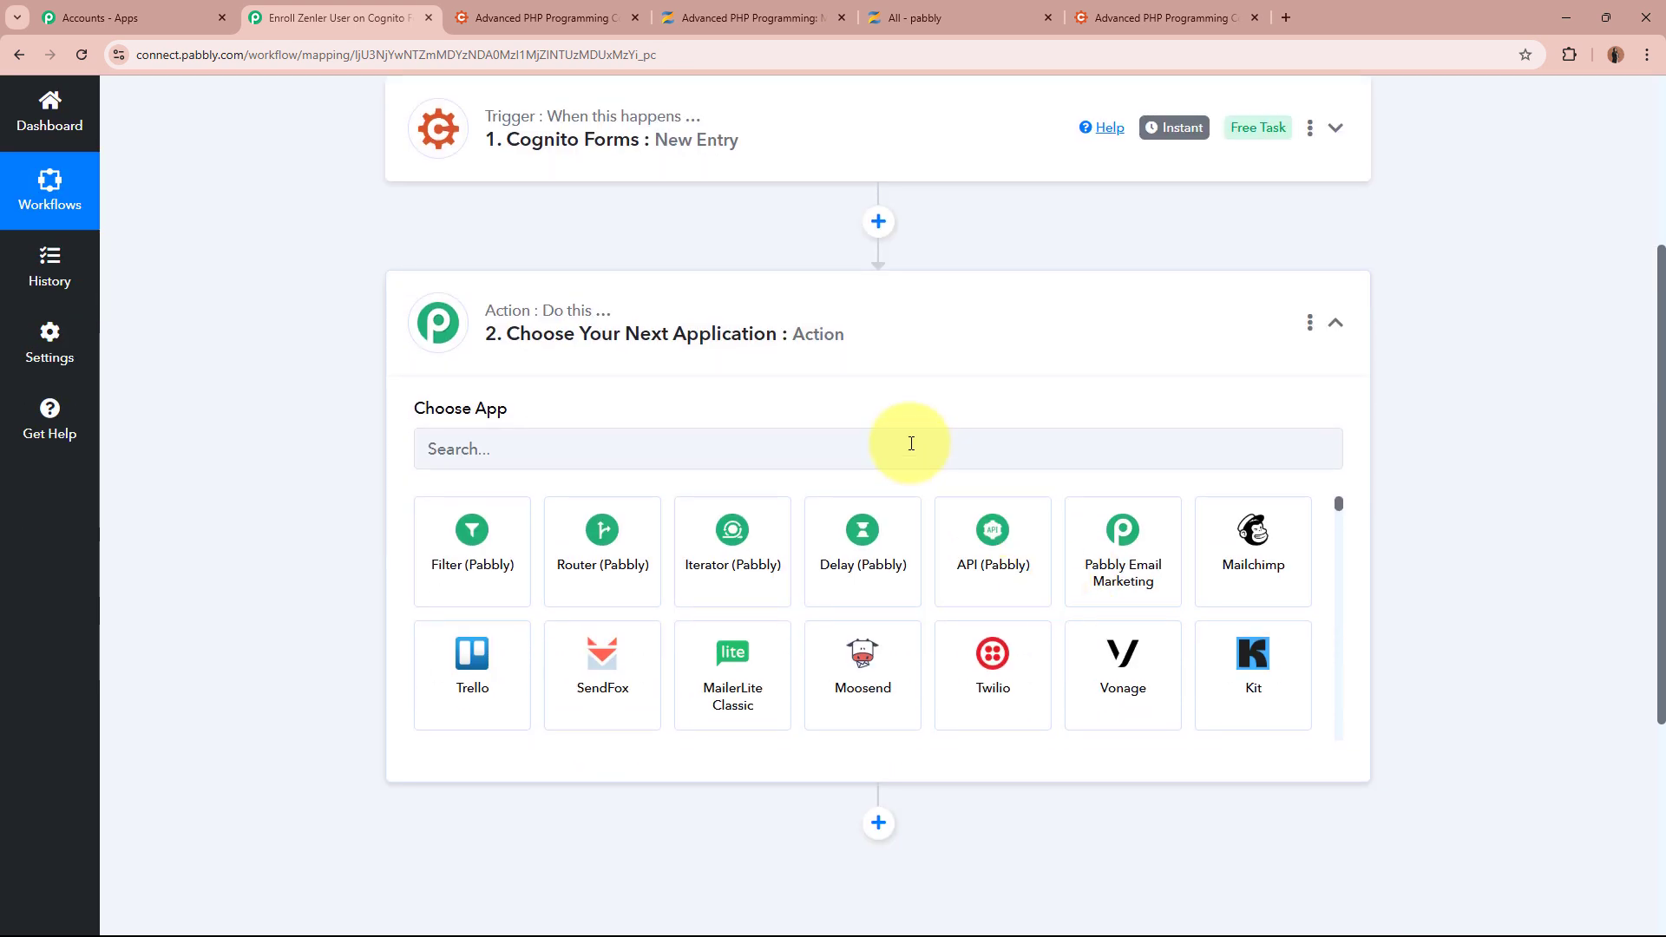
pyautogui.click(911, 443)
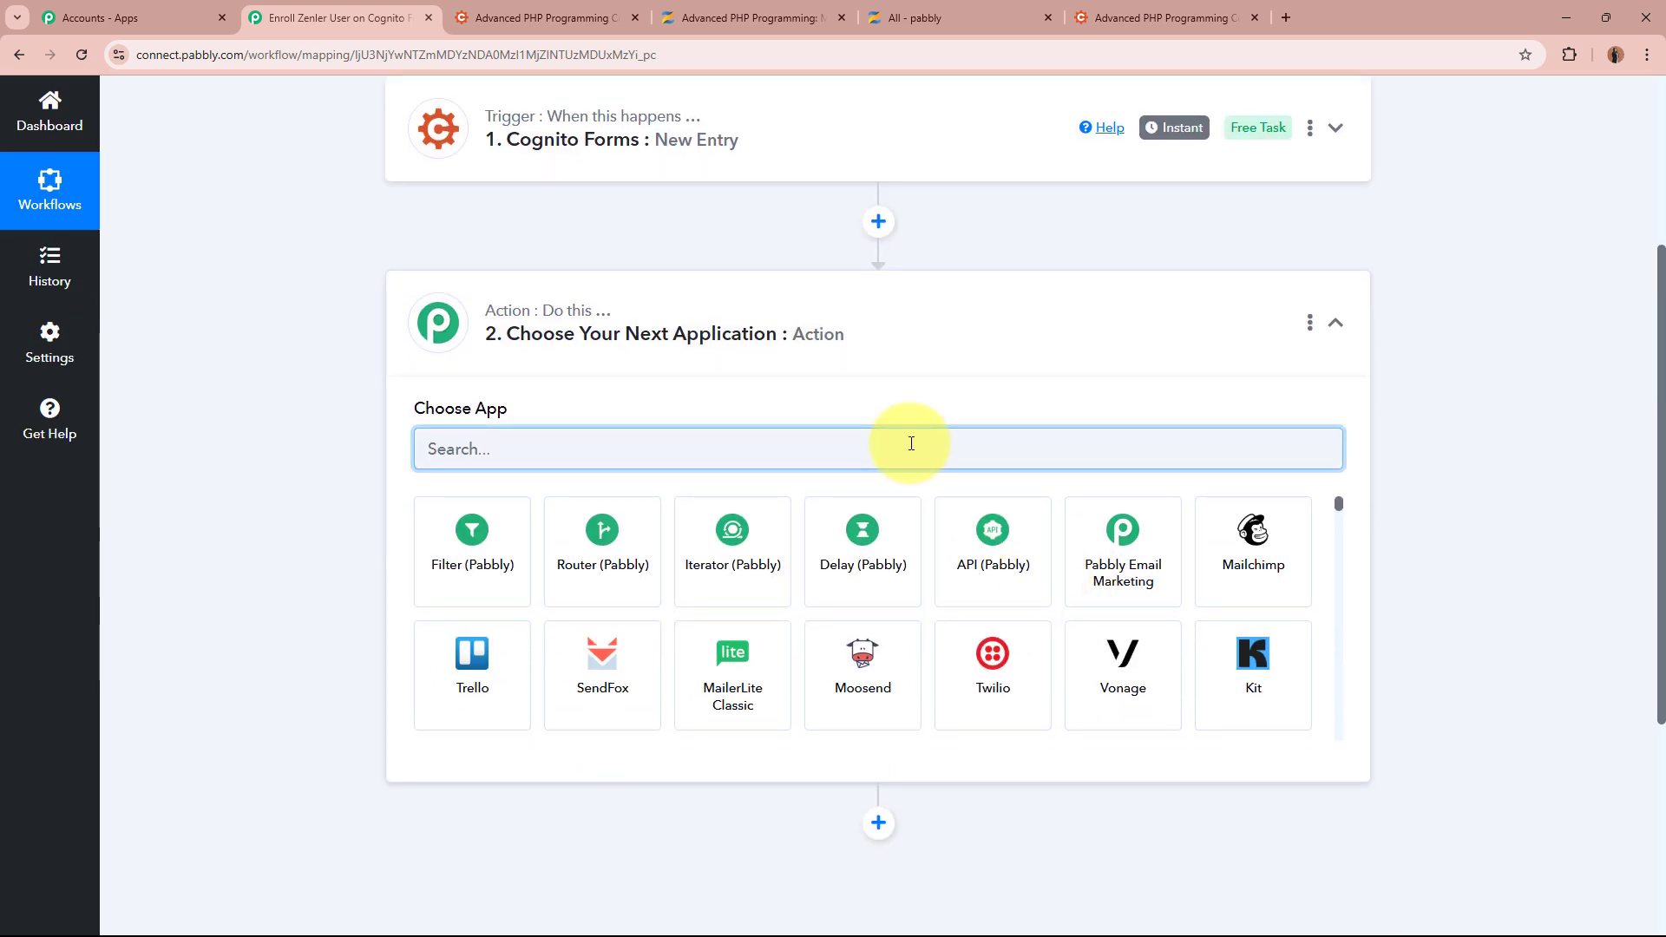
pyautogui.write('Zen')
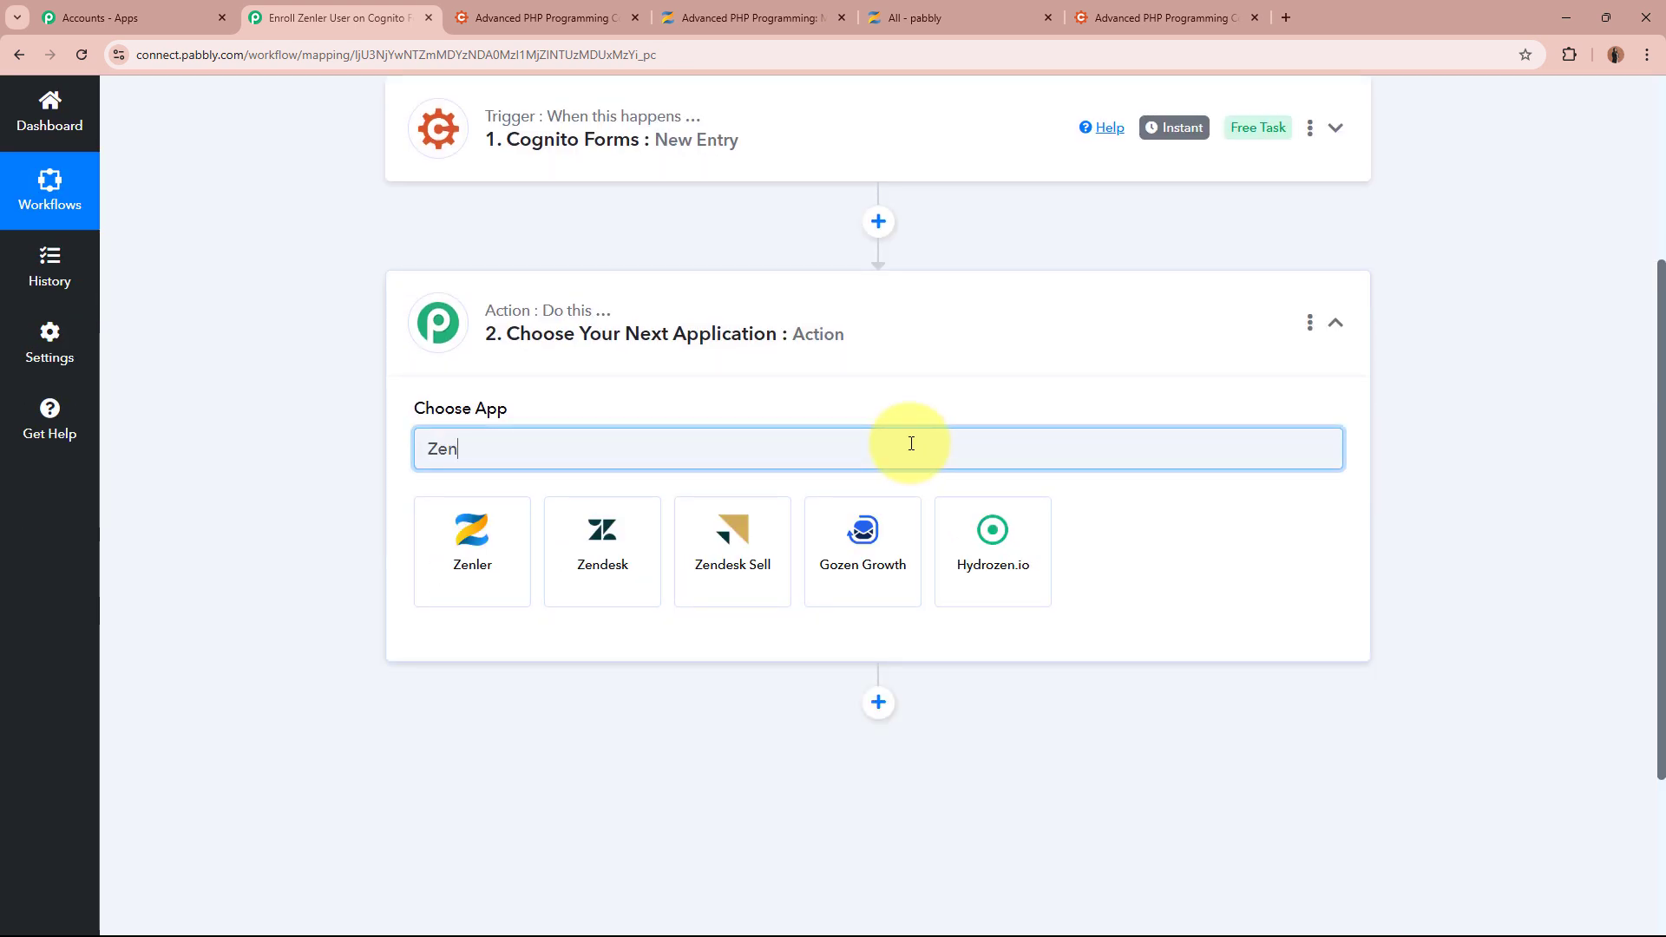
pyautogui.write('ler')
pyautogui.hotkey('ctrl', '4')
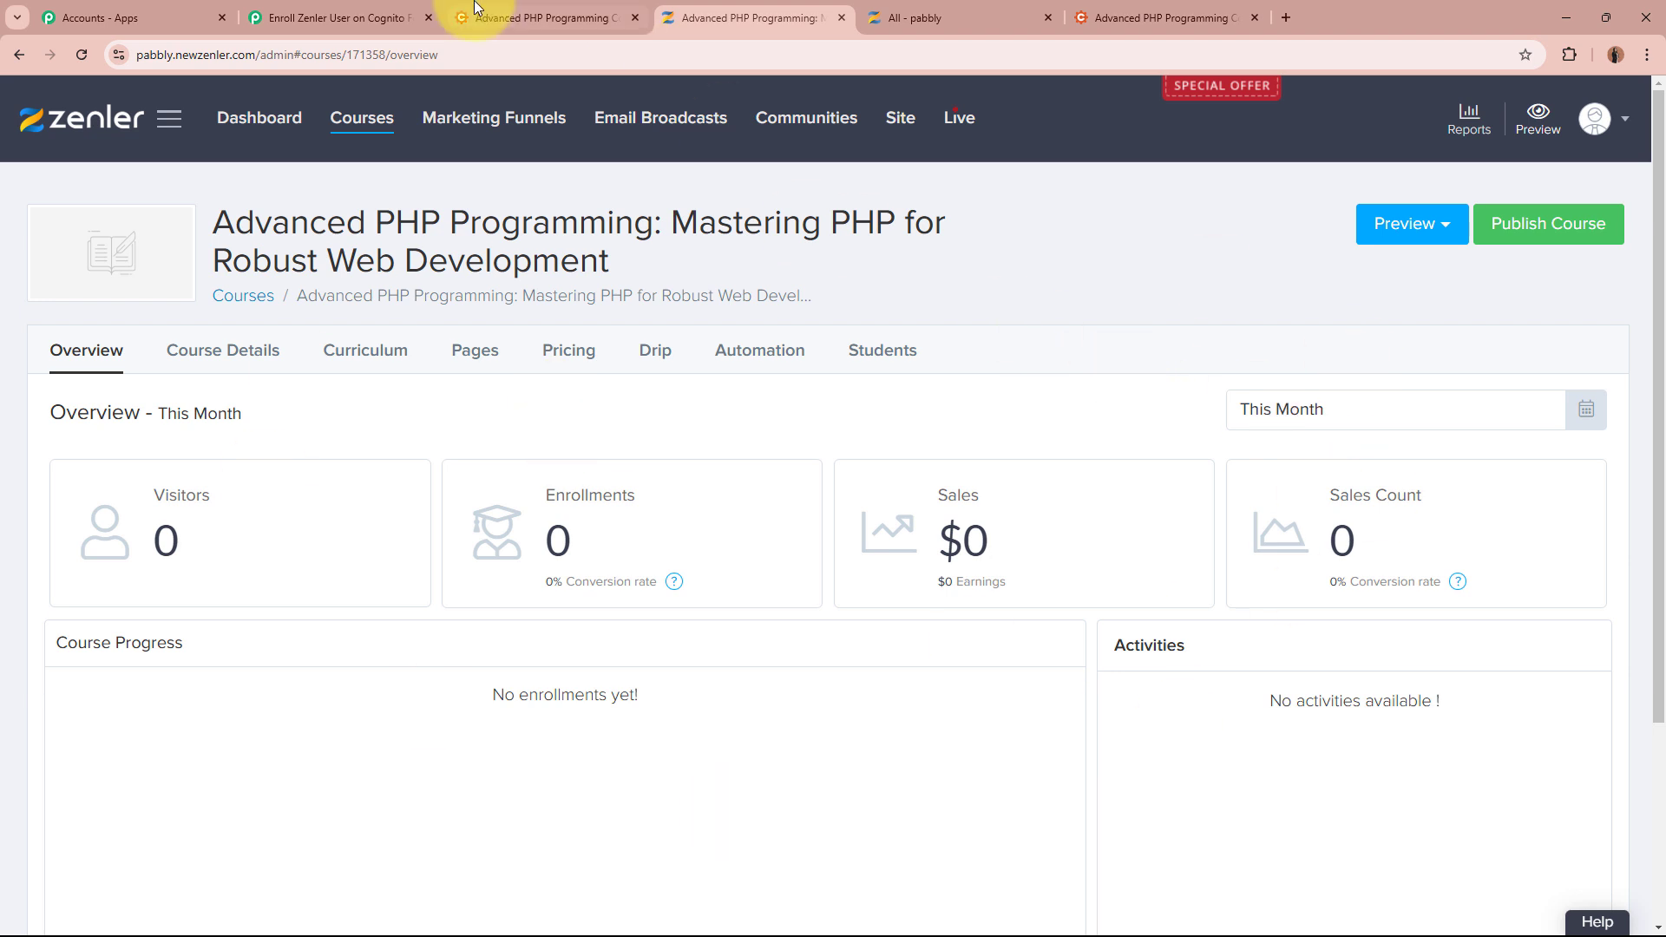
pyautogui.click(353, 7)
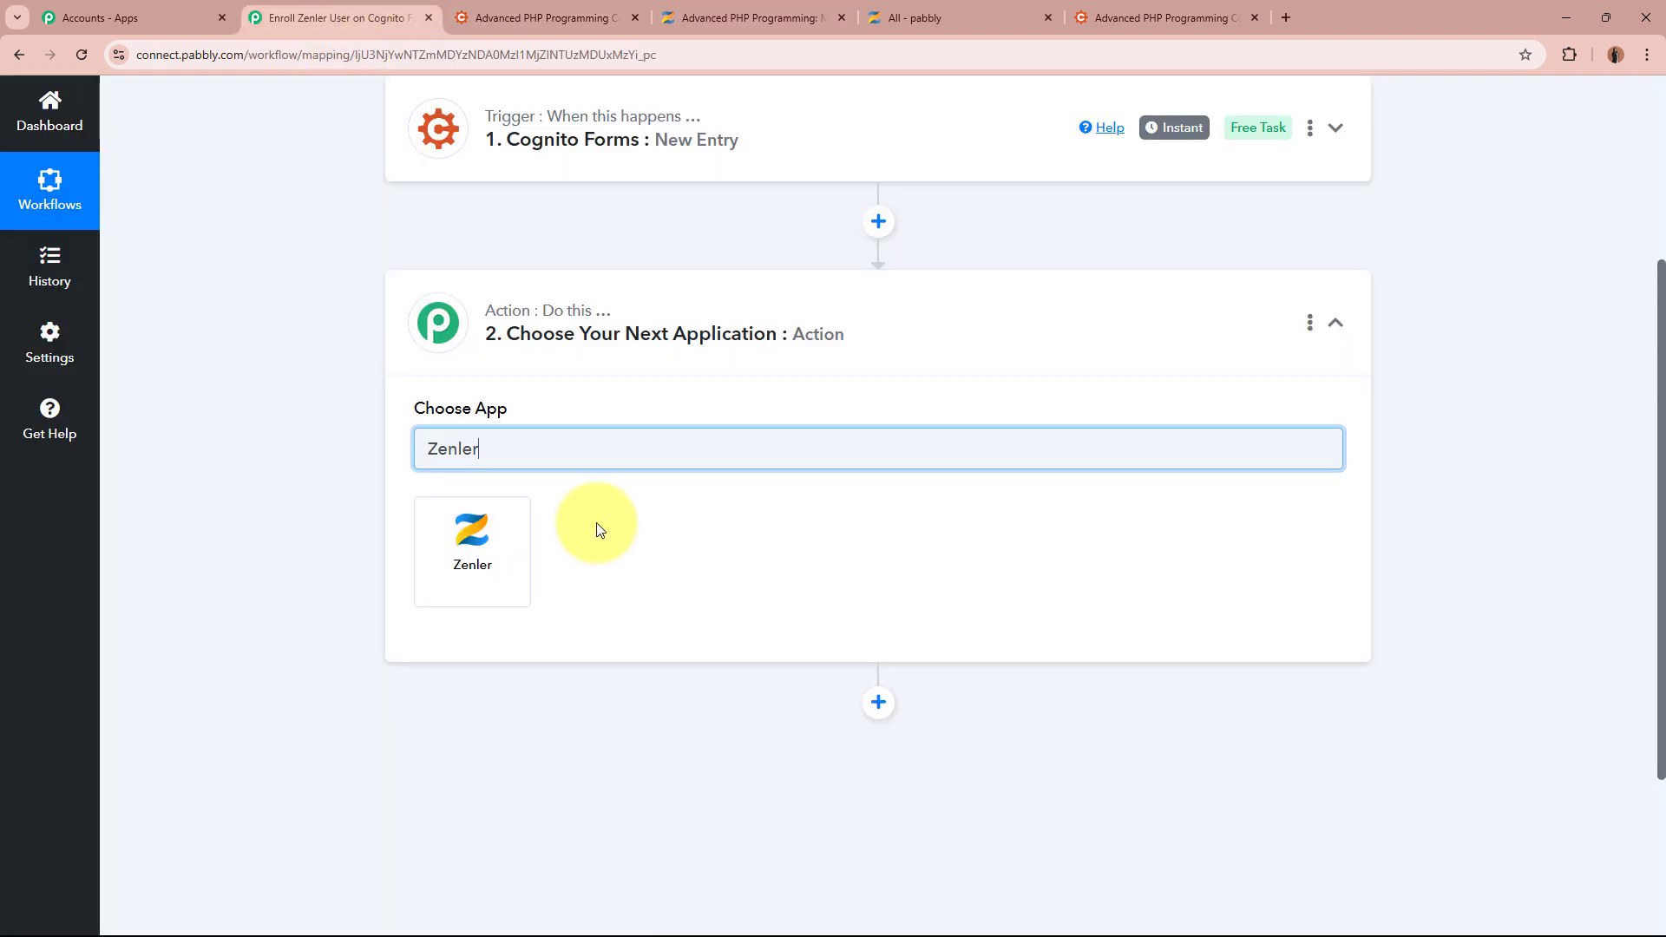
pyautogui.click(460, 544)
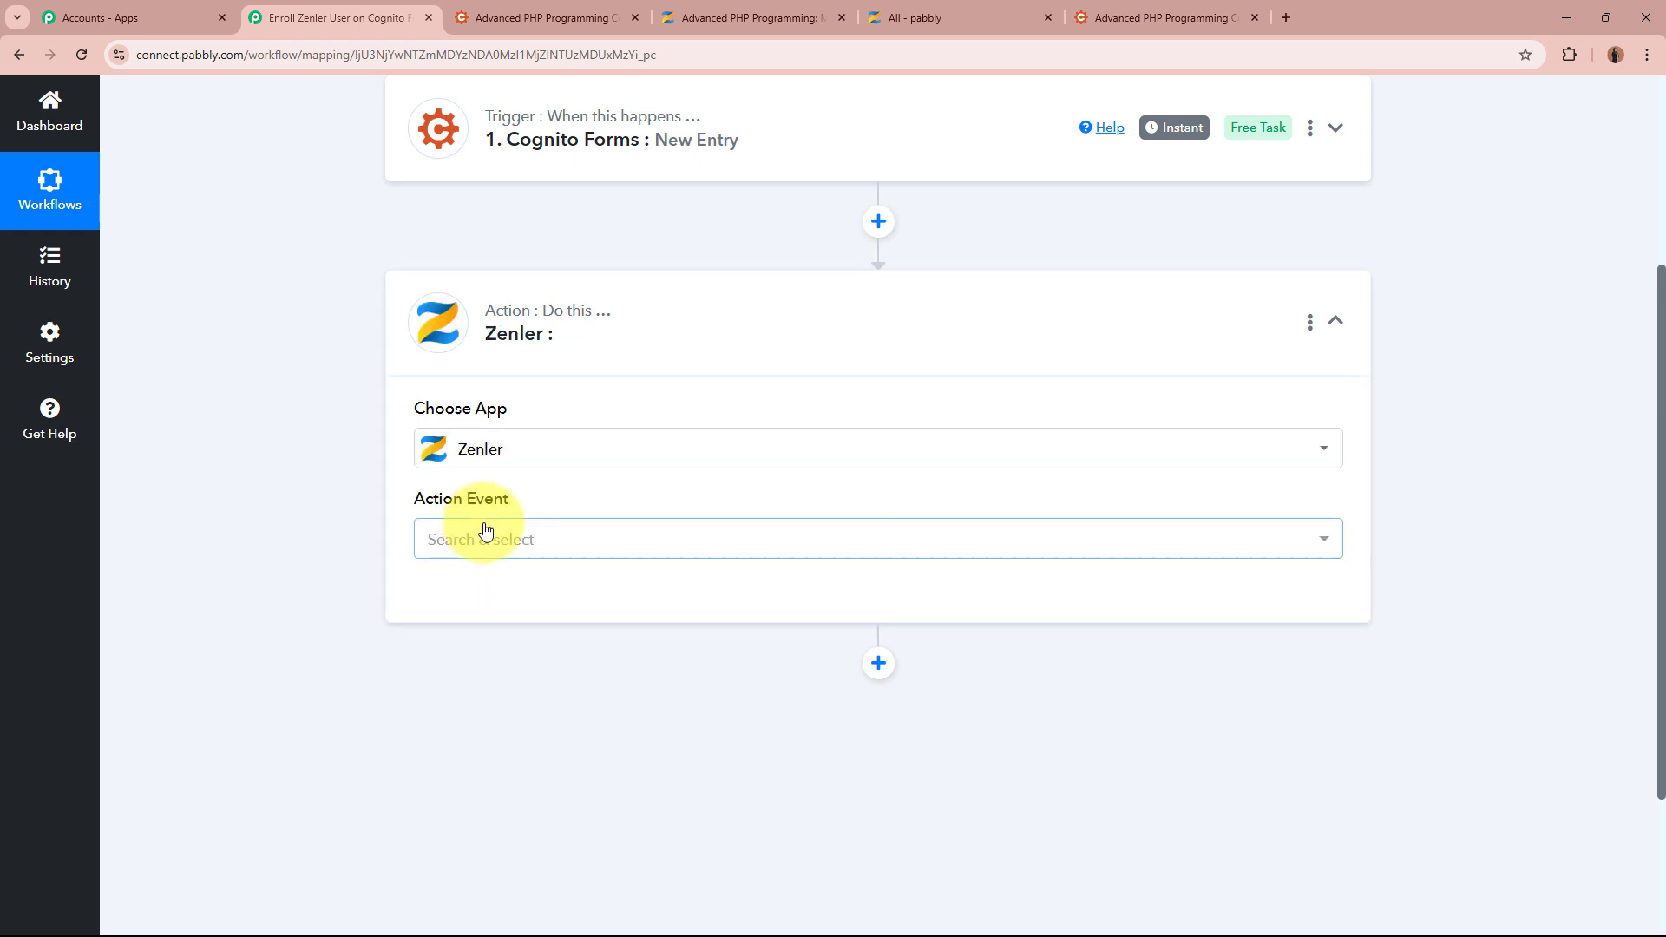
pyautogui.click(483, 534)
pyautogui.click(583, 223)
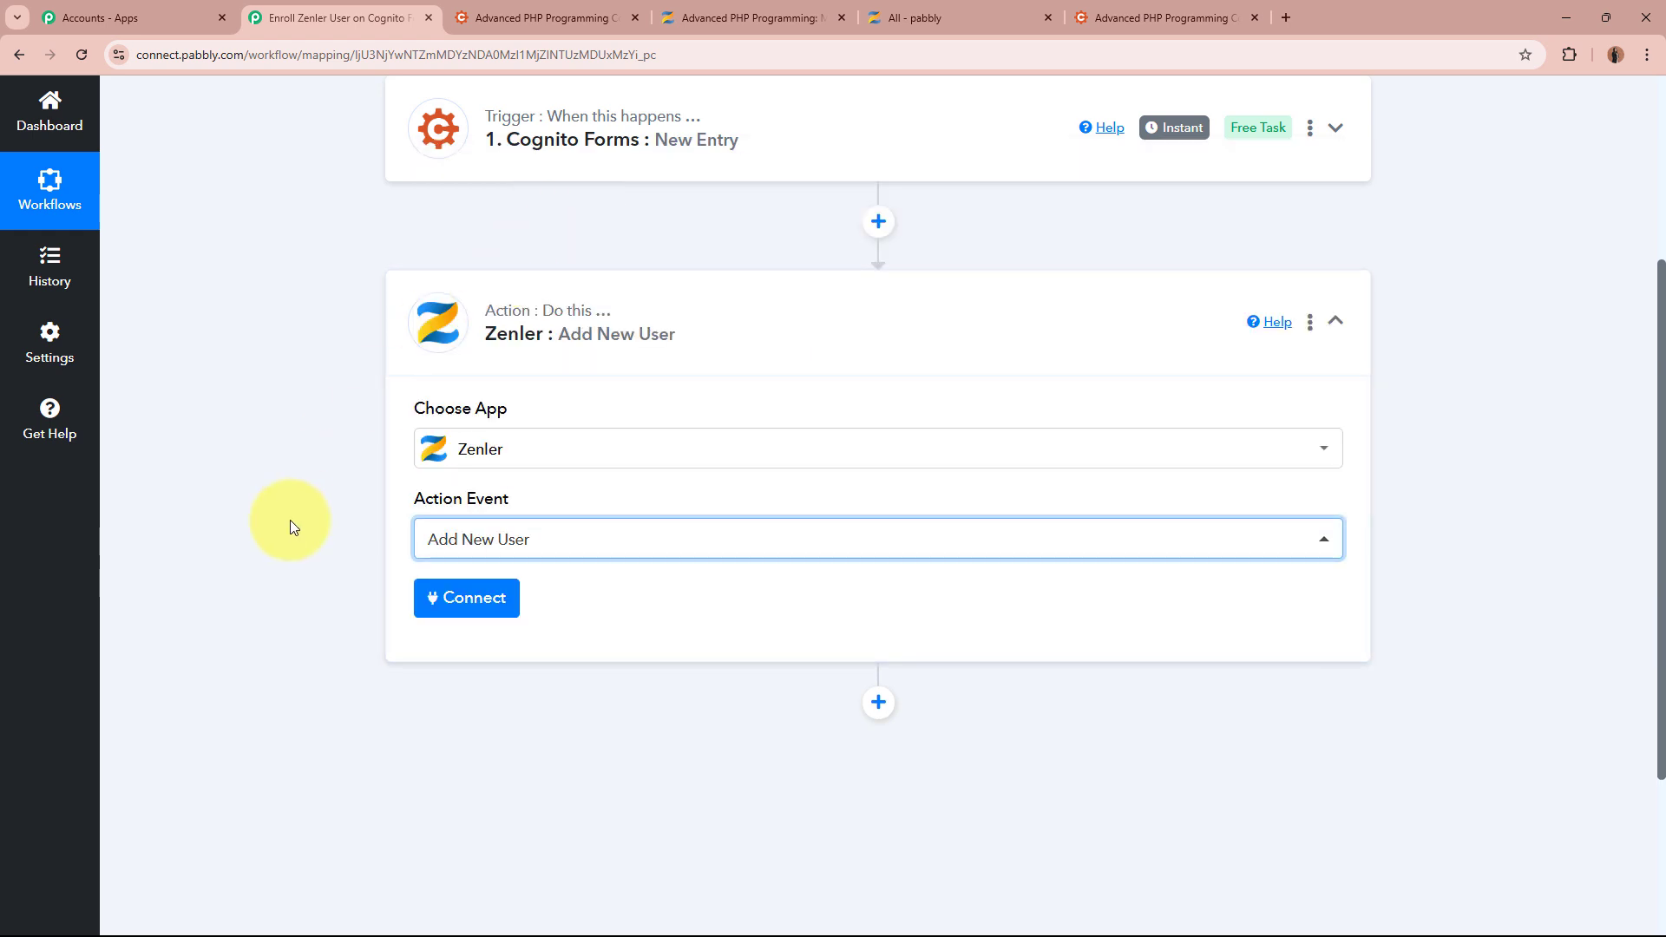
# Start adding a new Zenler connection, Zenler #6, and review its School and API Key fields
pyautogui.click(473, 598)
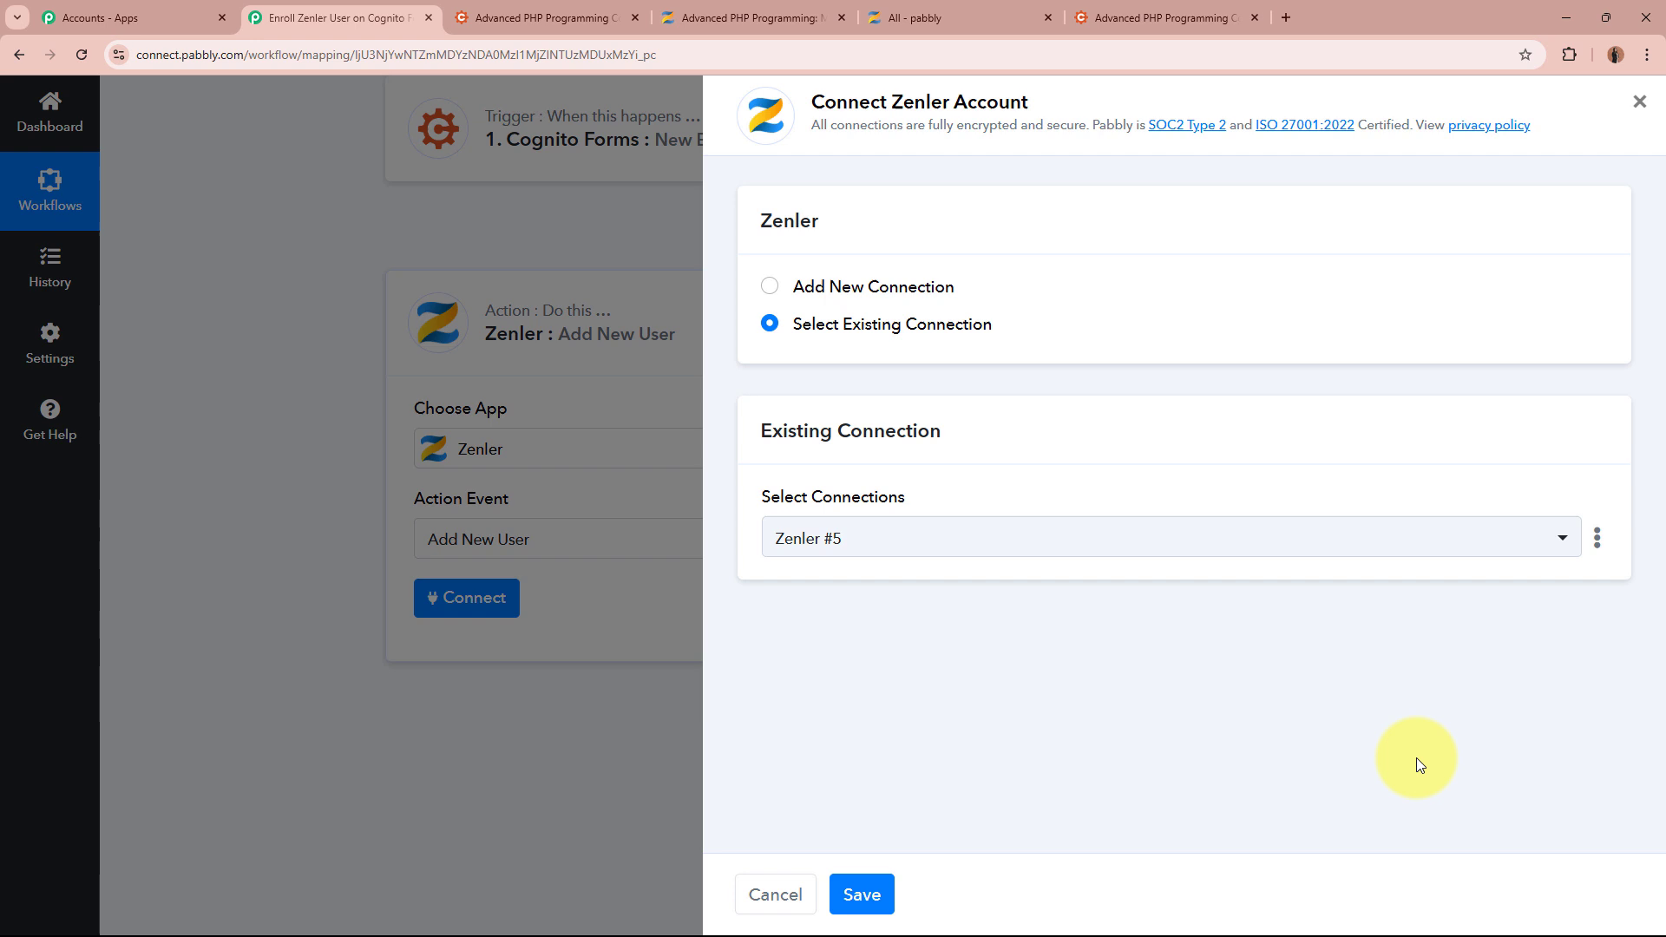
pyautogui.click(769, 287)
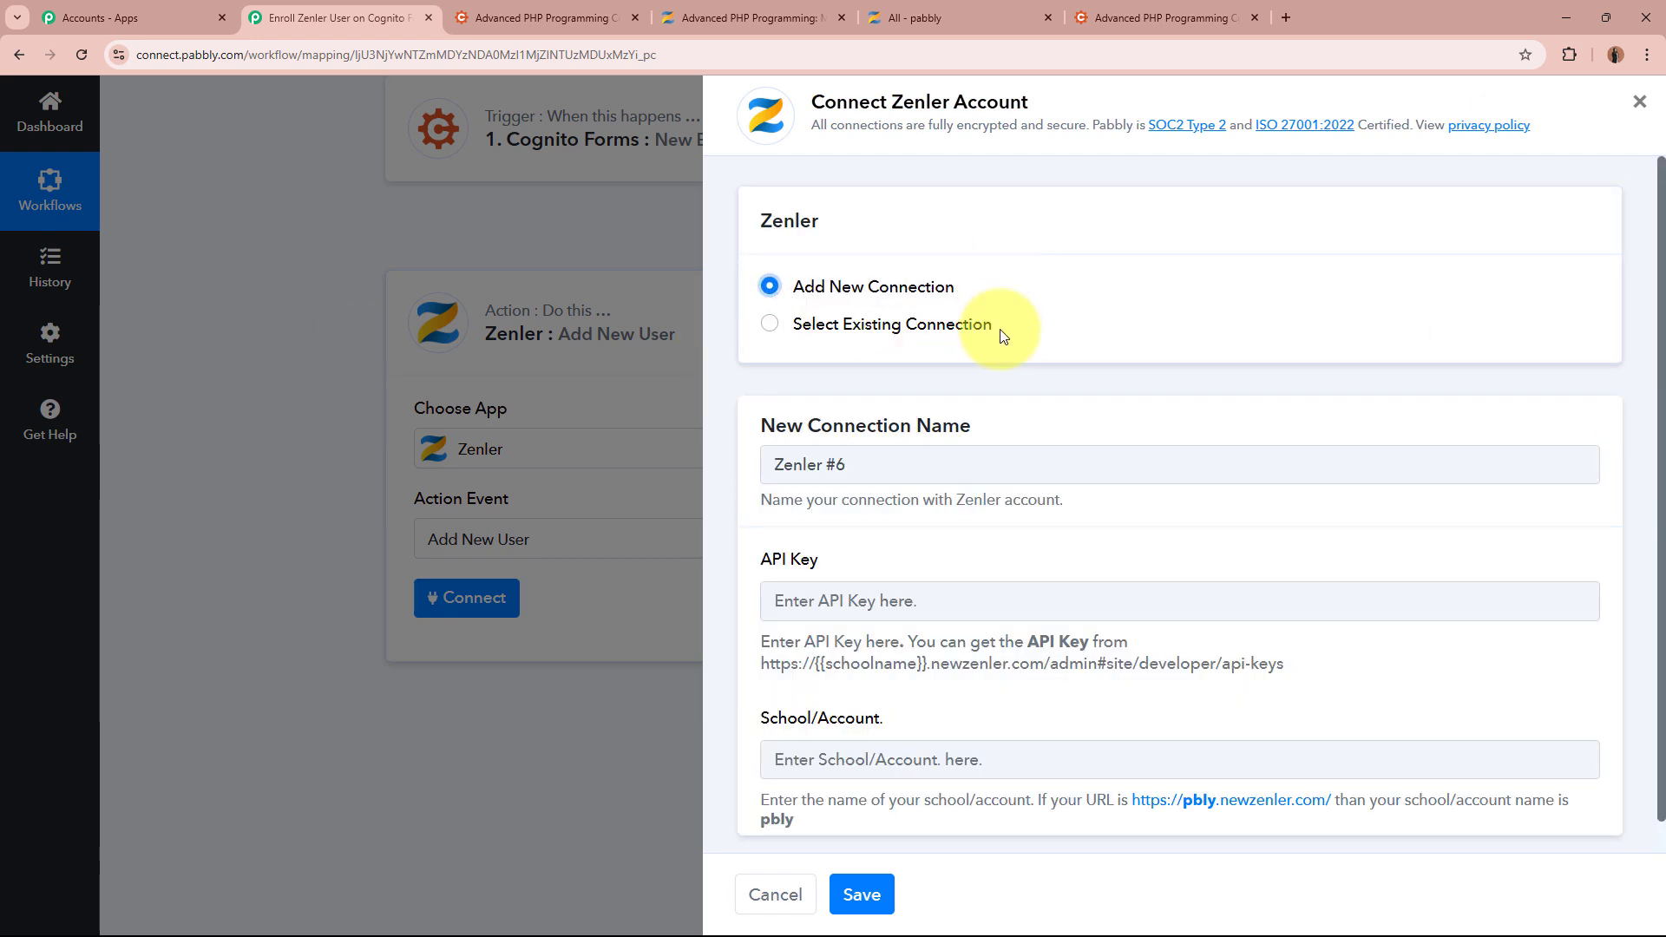
pyautogui.scroll(-1, 1179, 564)
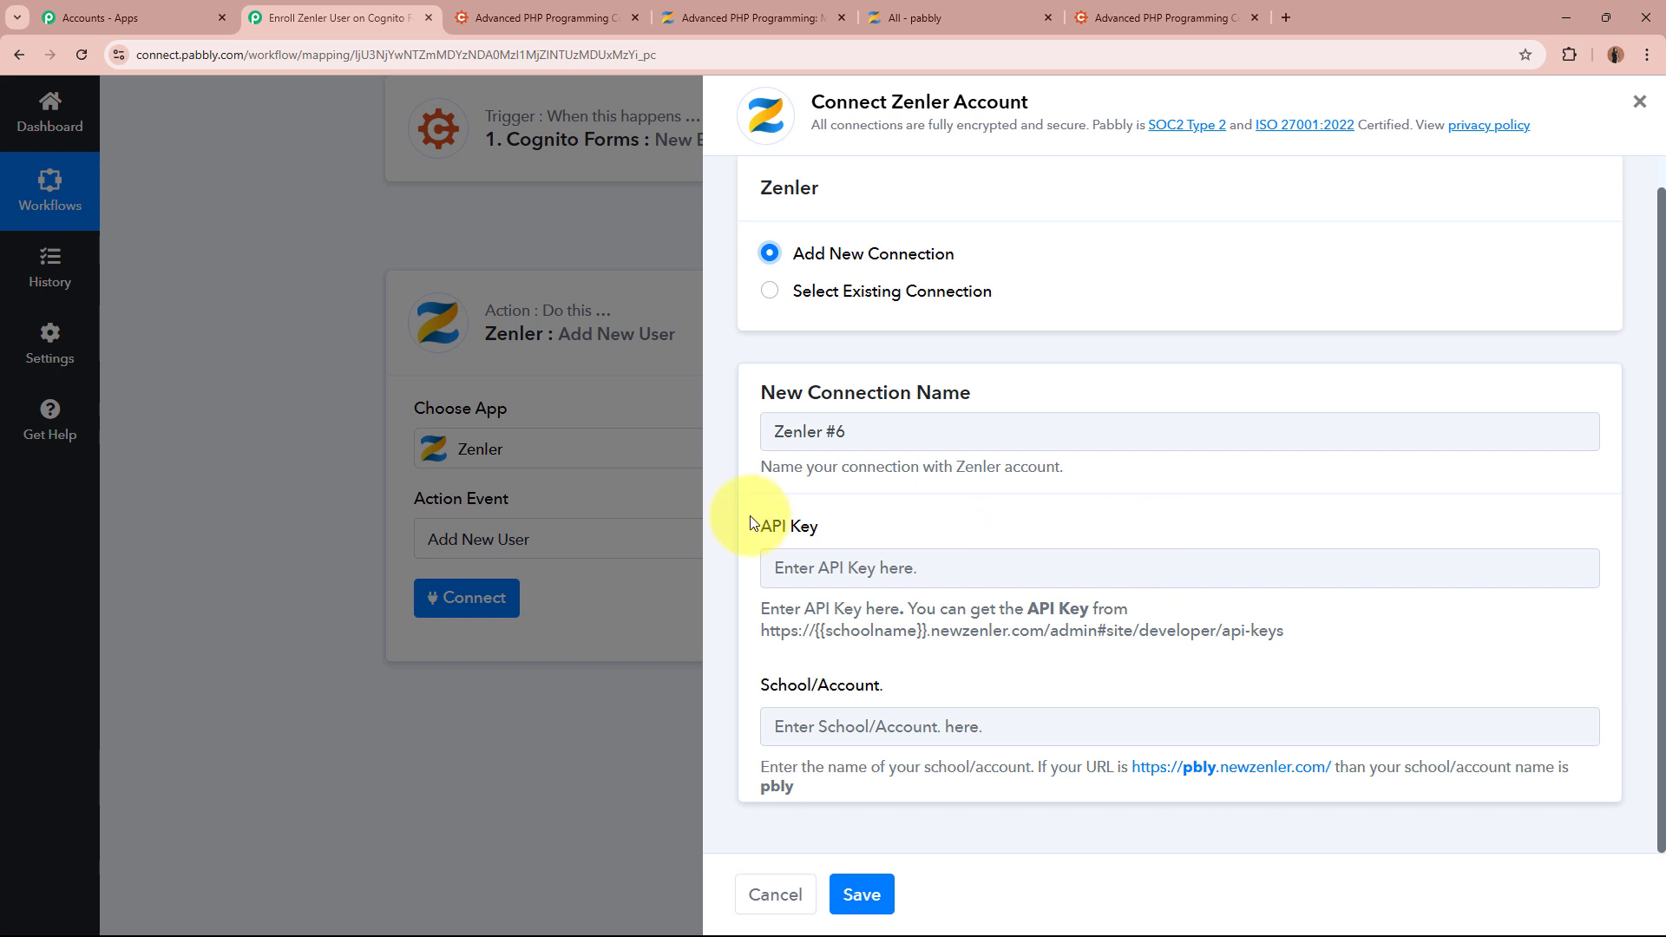
pyautogui.tripleClick(816, 526)
pyautogui.doubleClick(785, 685)
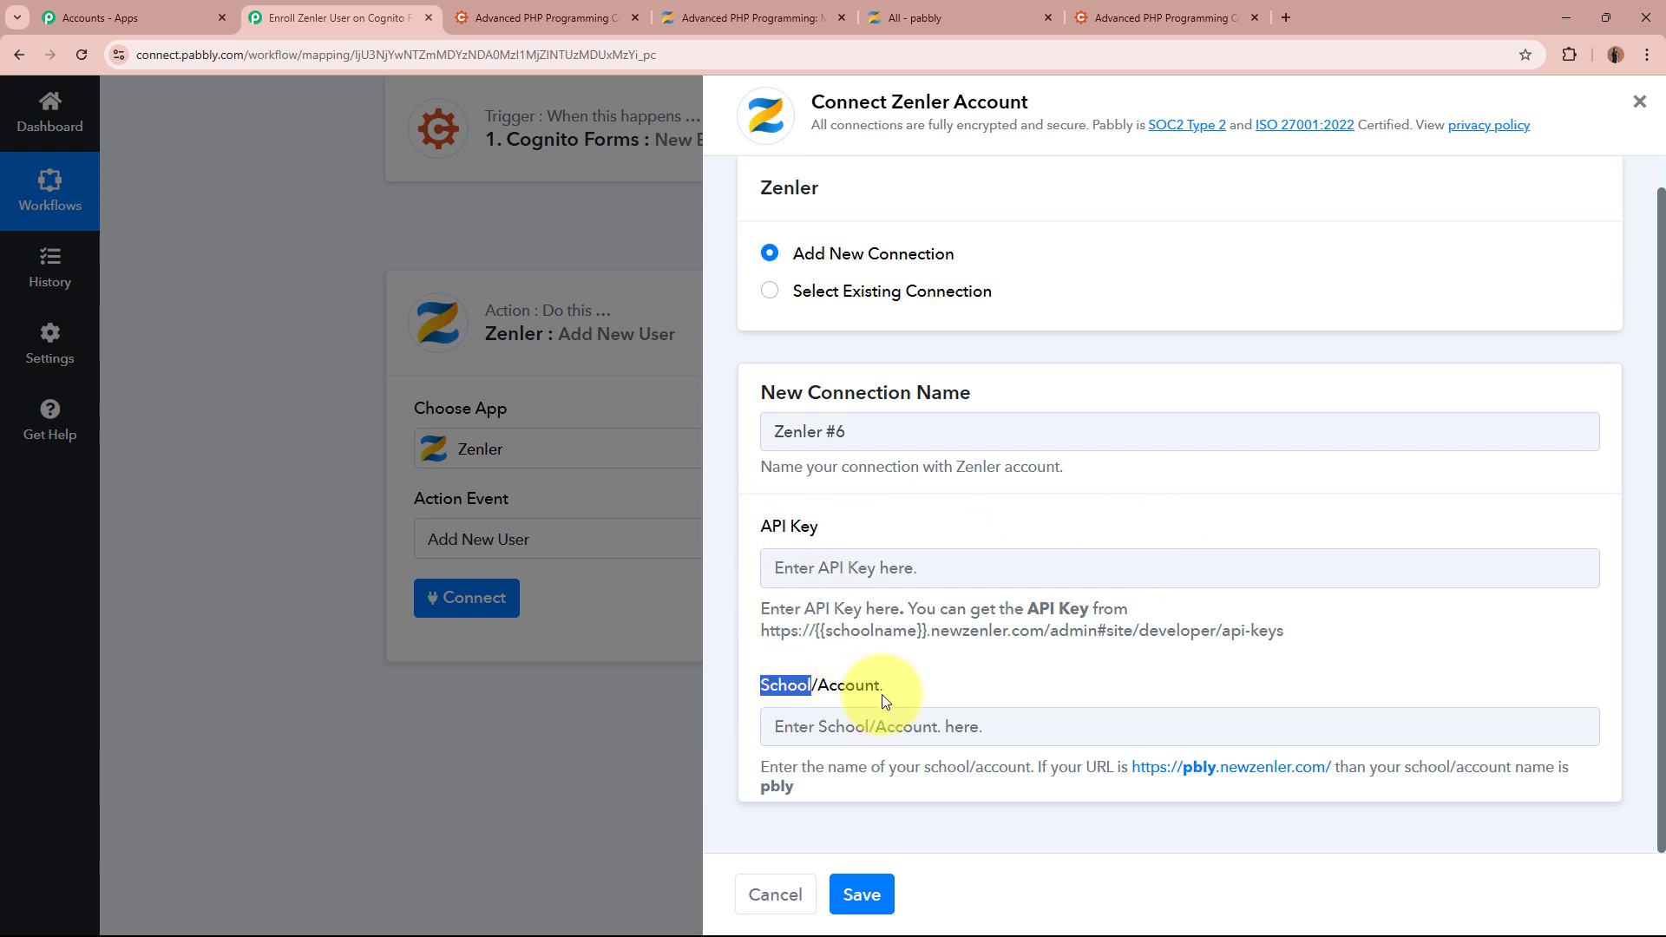
pyautogui.click(908, 699)
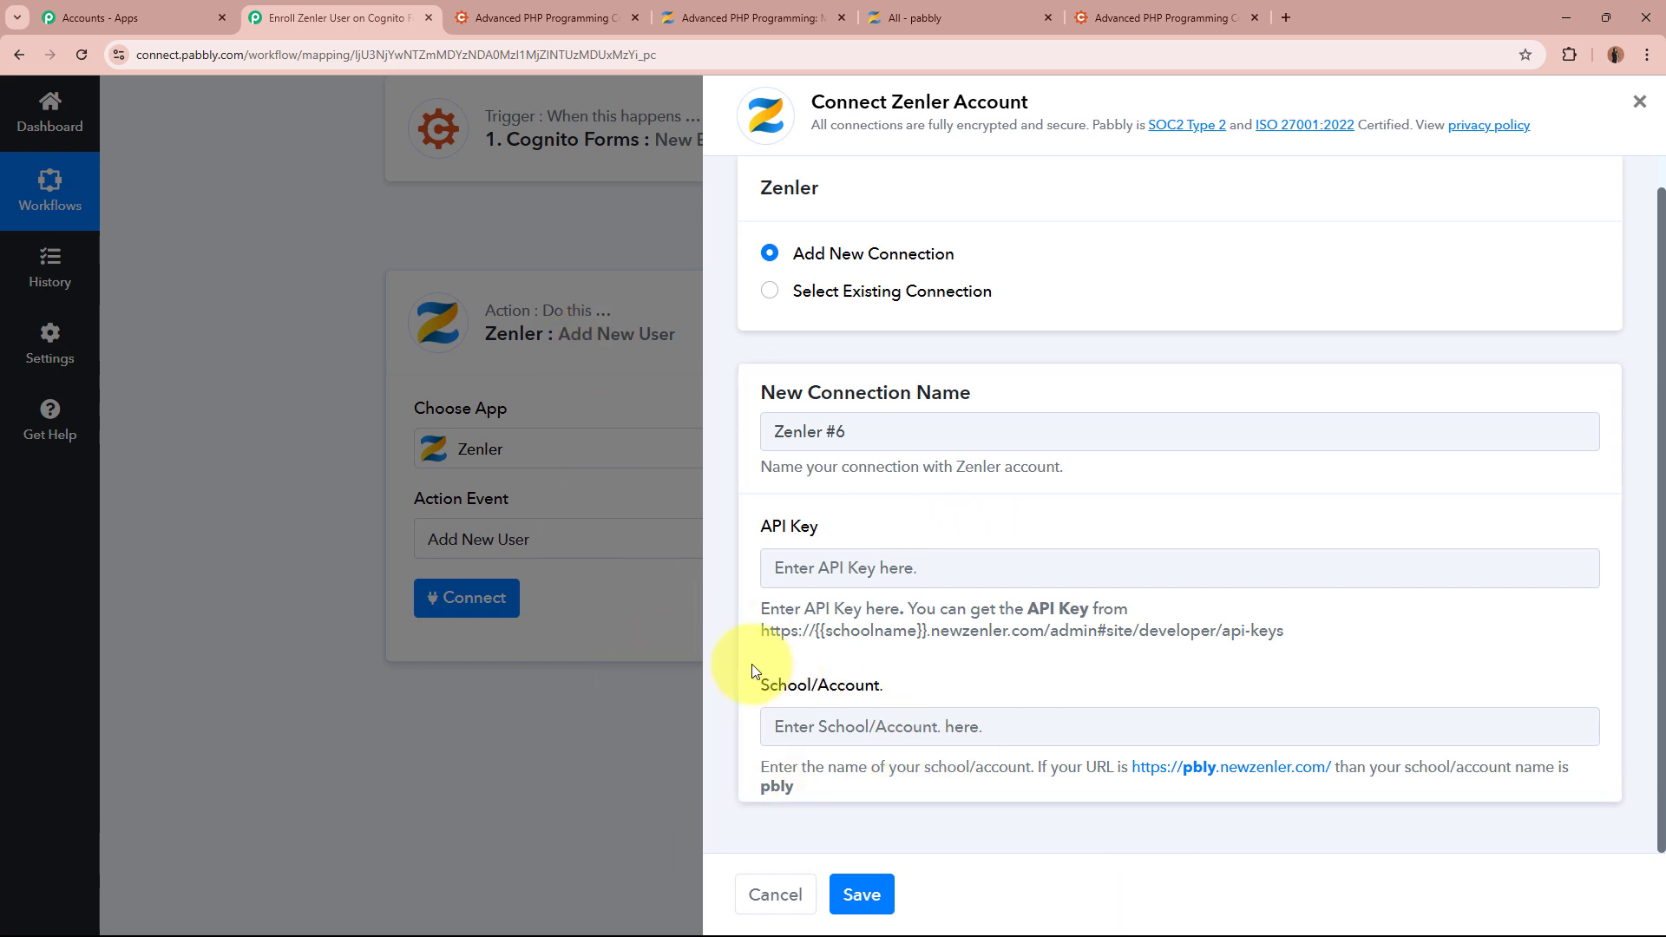
# Copy the school subdomain from Zenler's page address into School/Account, then select the API key page URL
pyautogui.click(812, 12)
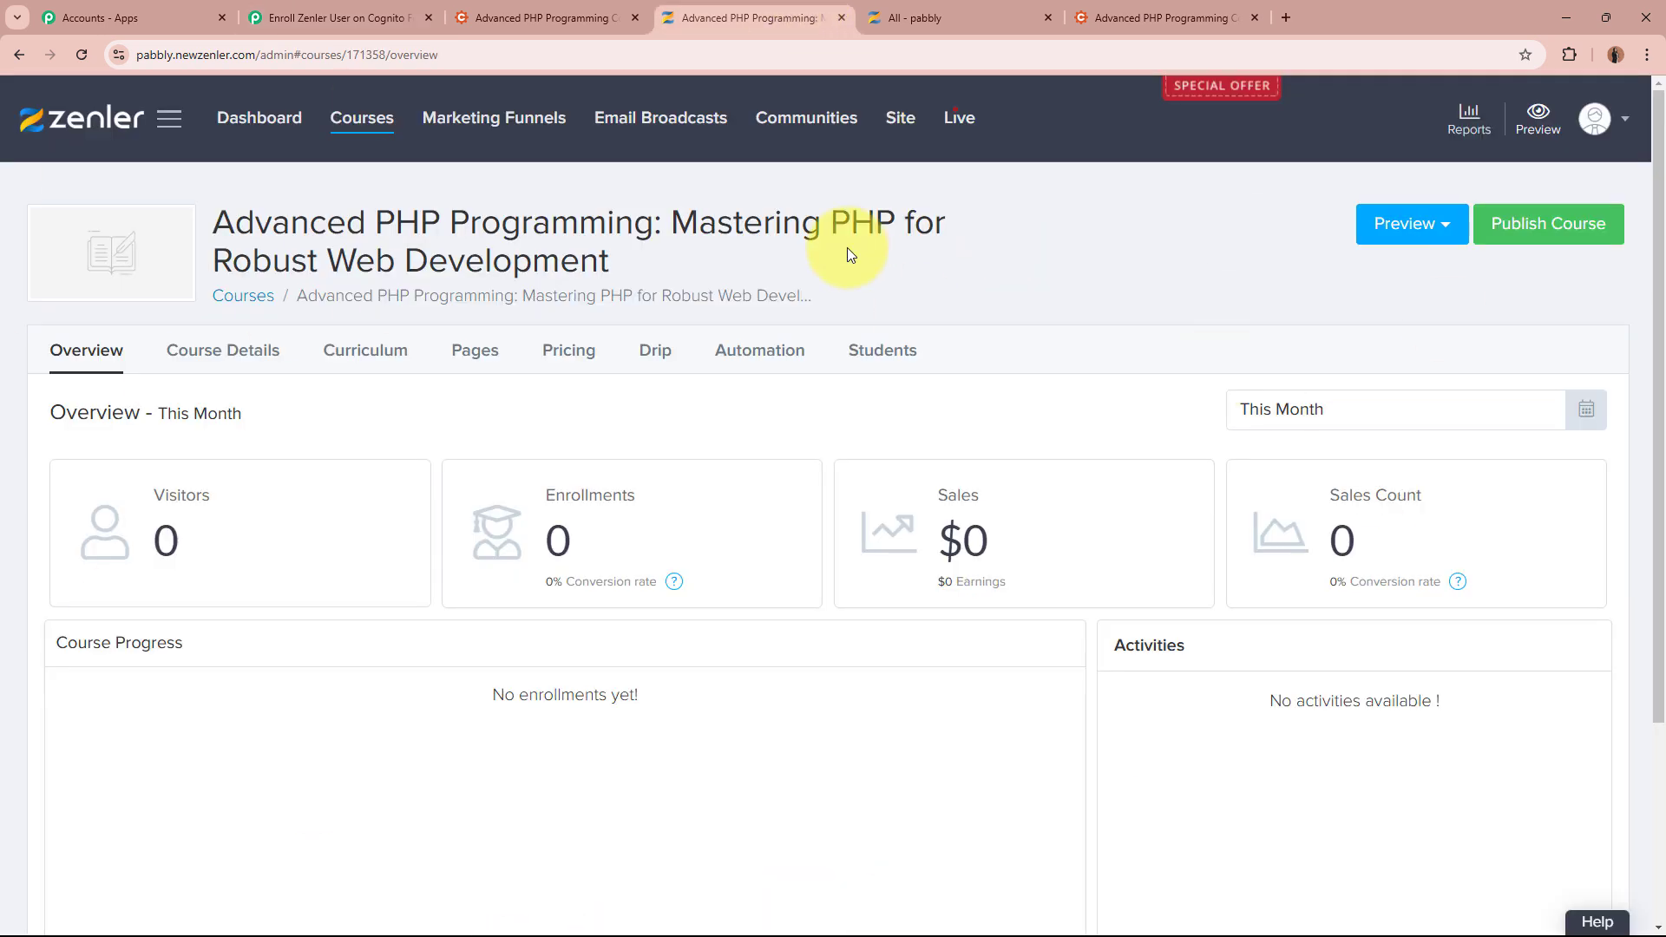
pyautogui.click(228, 44)
pyautogui.click(227, 44)
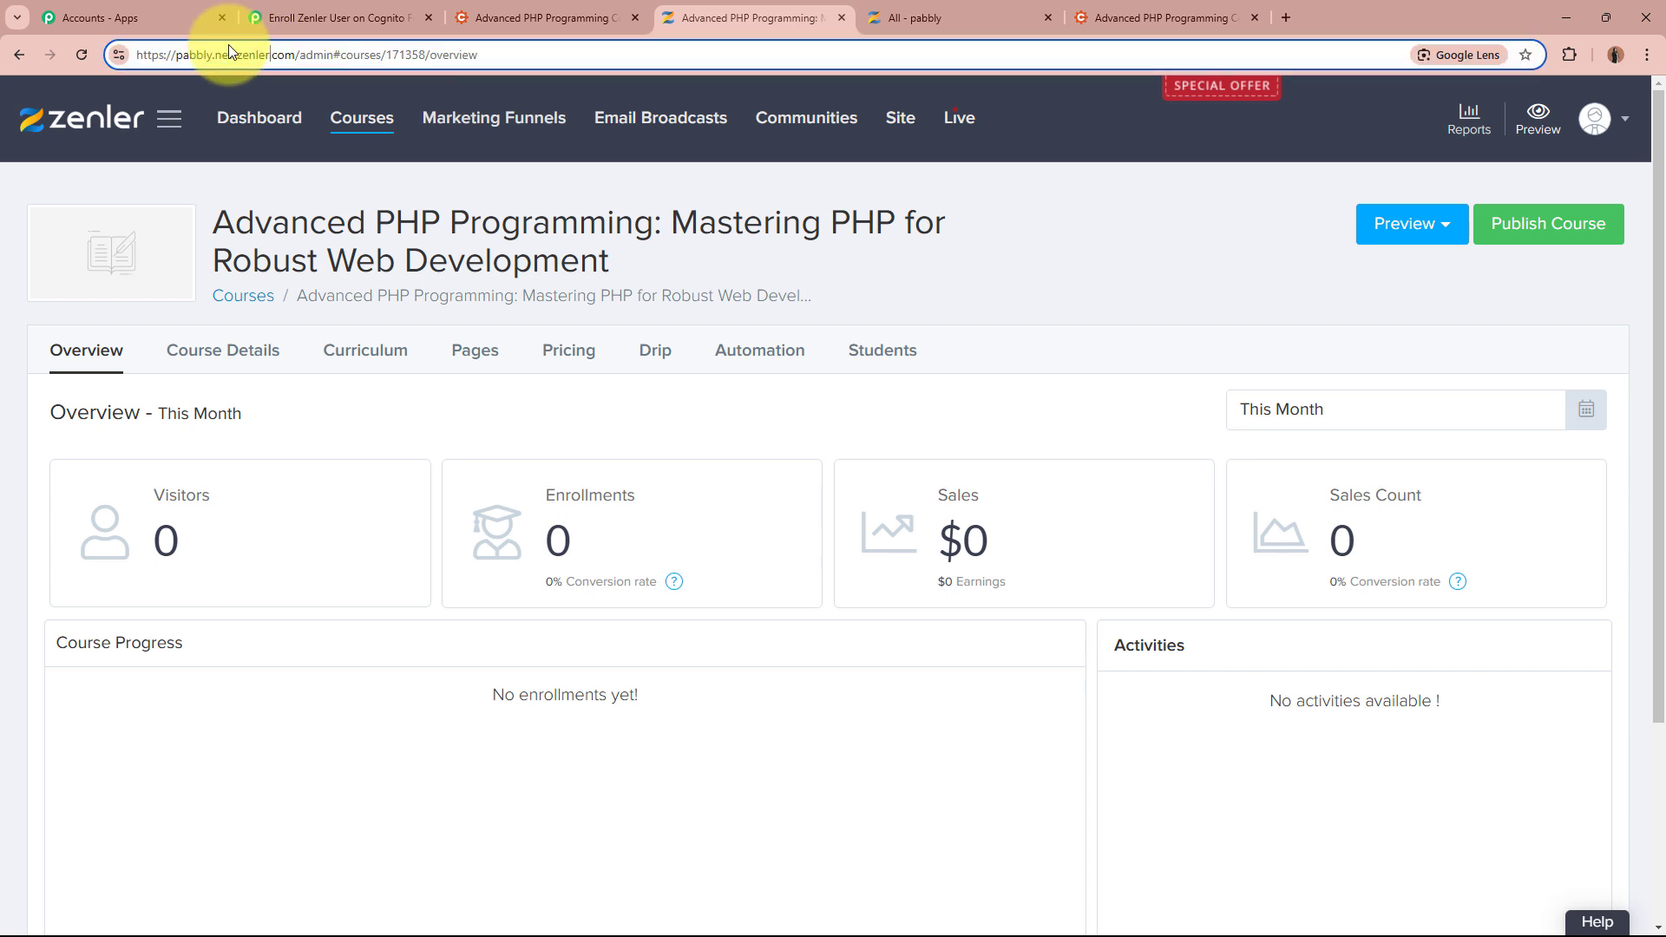
pyautogui.click(157, 50)
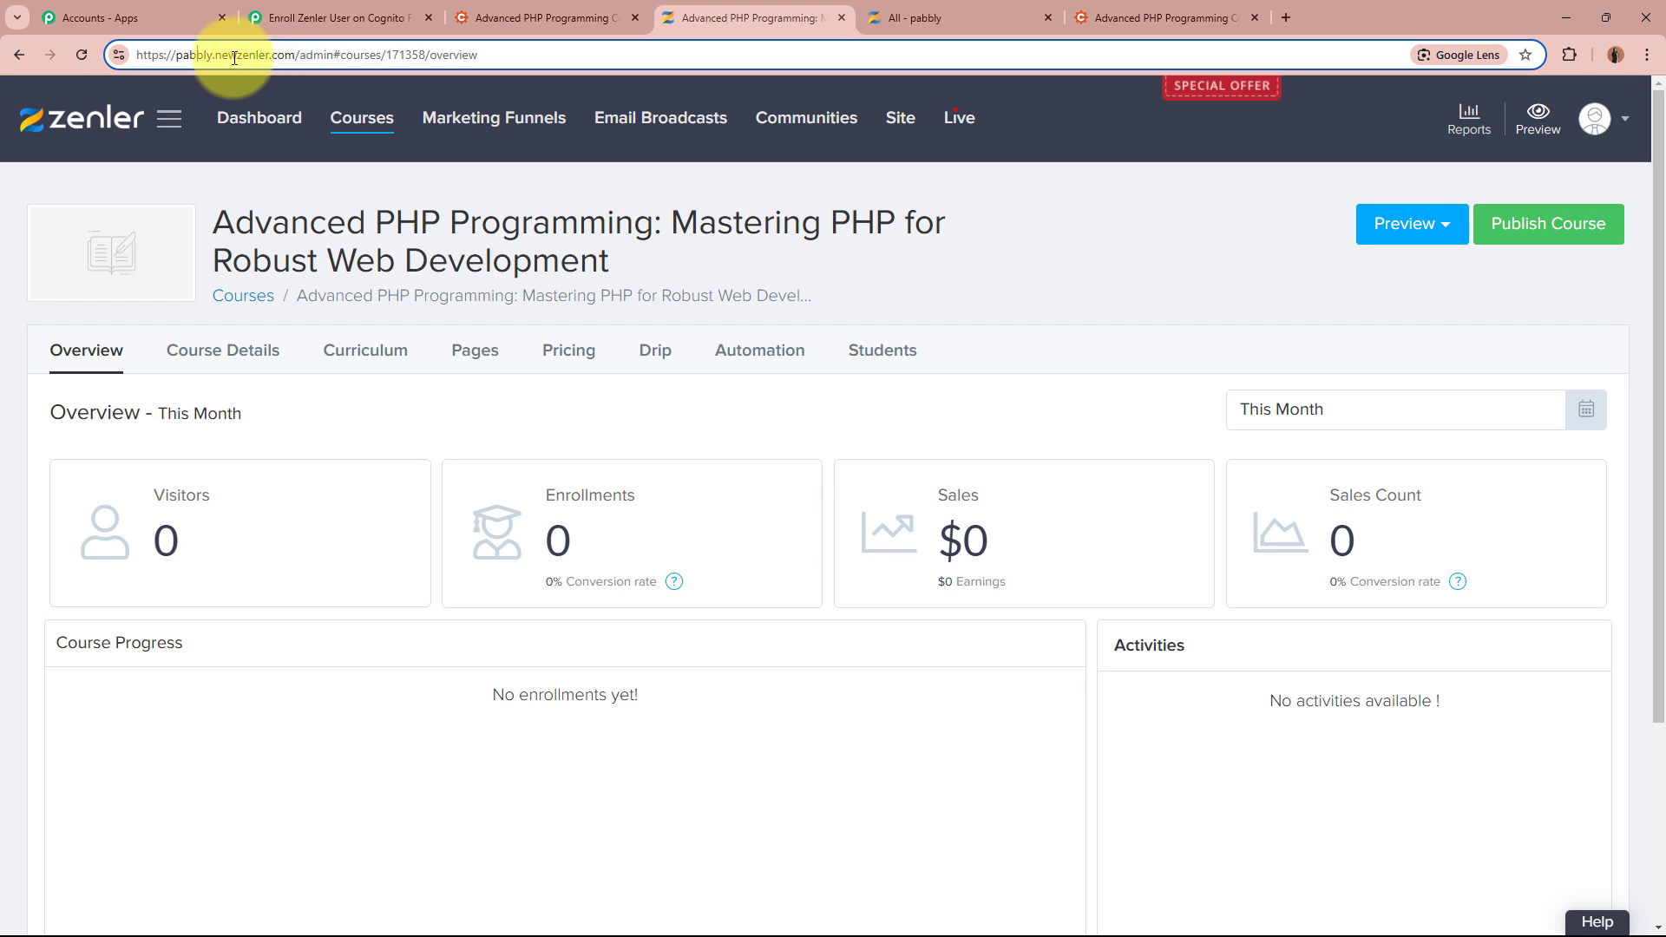
pyautogui.moveTo(177, 55); pyautogui.dragTo(214, 55)
pyautogui.hotkey('ctrl', 'c')
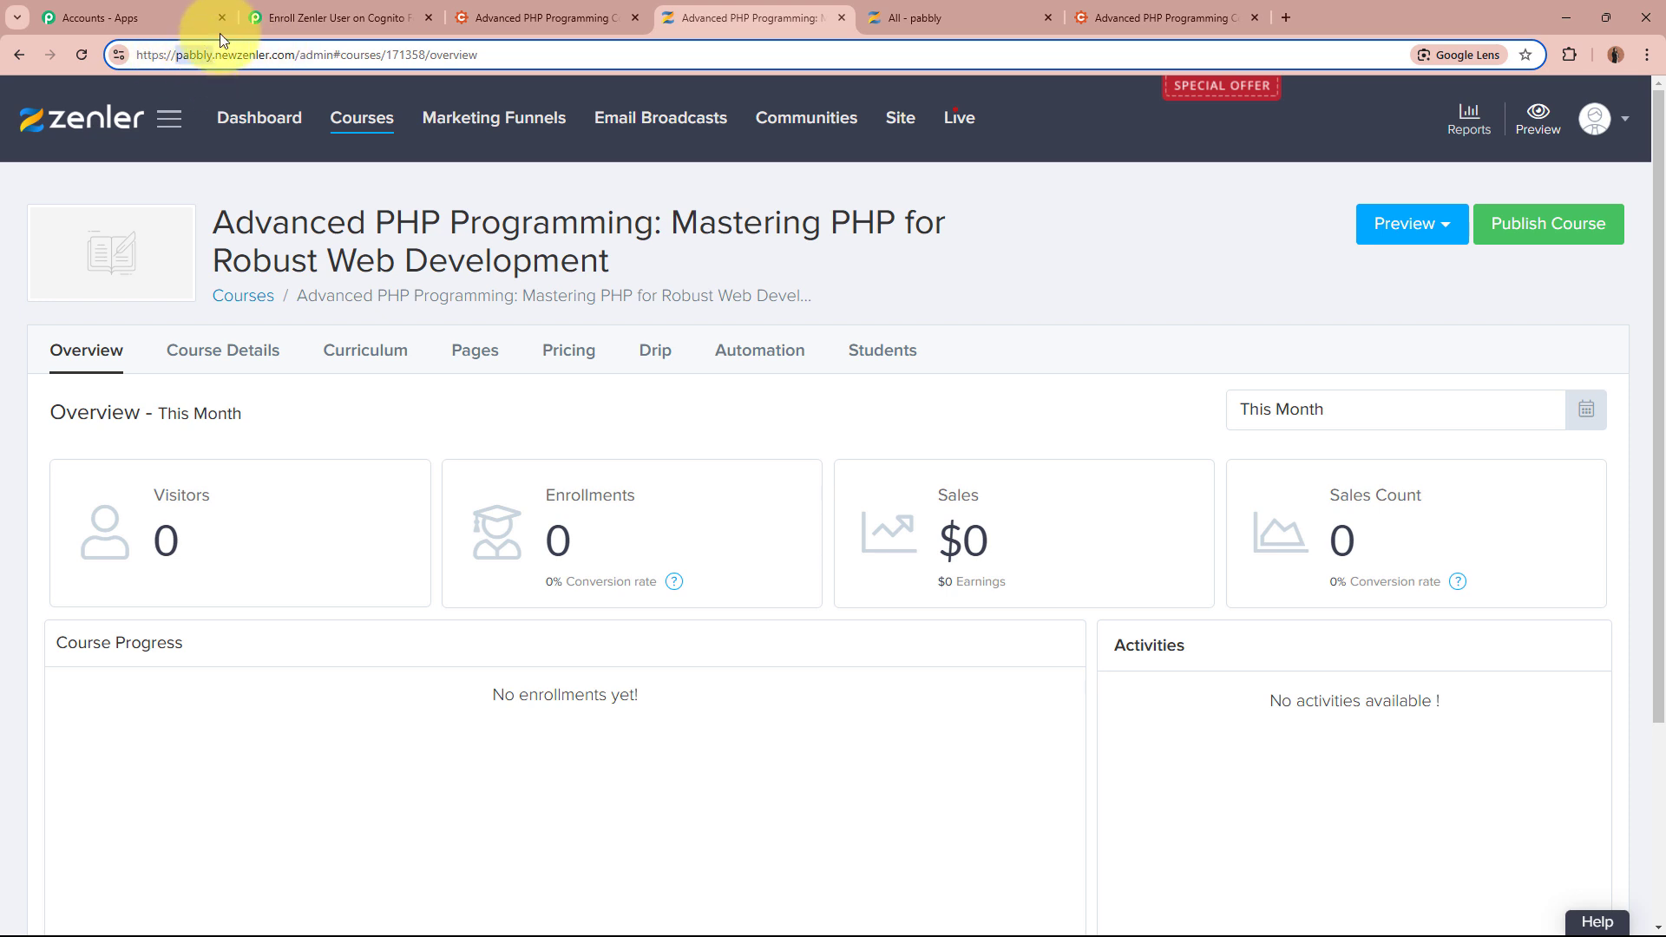
pyautogui.click(313, 17)
pyautogui.hotkey('ctrl', 'v')
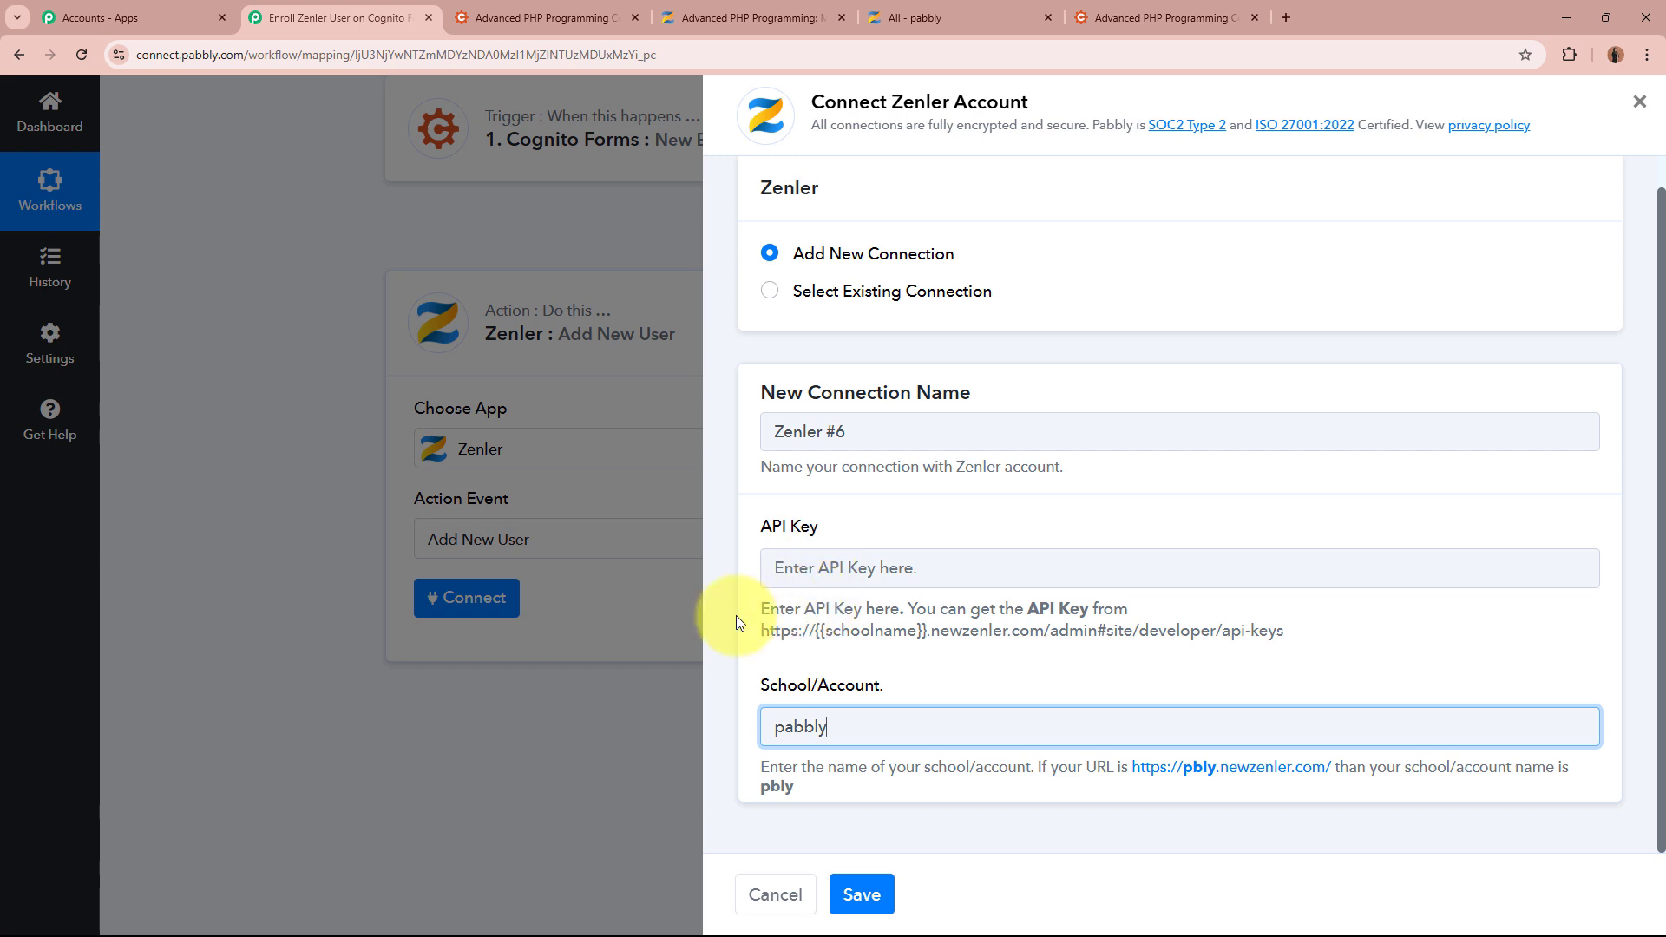
pyautogui.moveTo(762, 631); pyautogui.dragTo(1308, 646)
pyautogui.hotkey('ctrl', 'c')
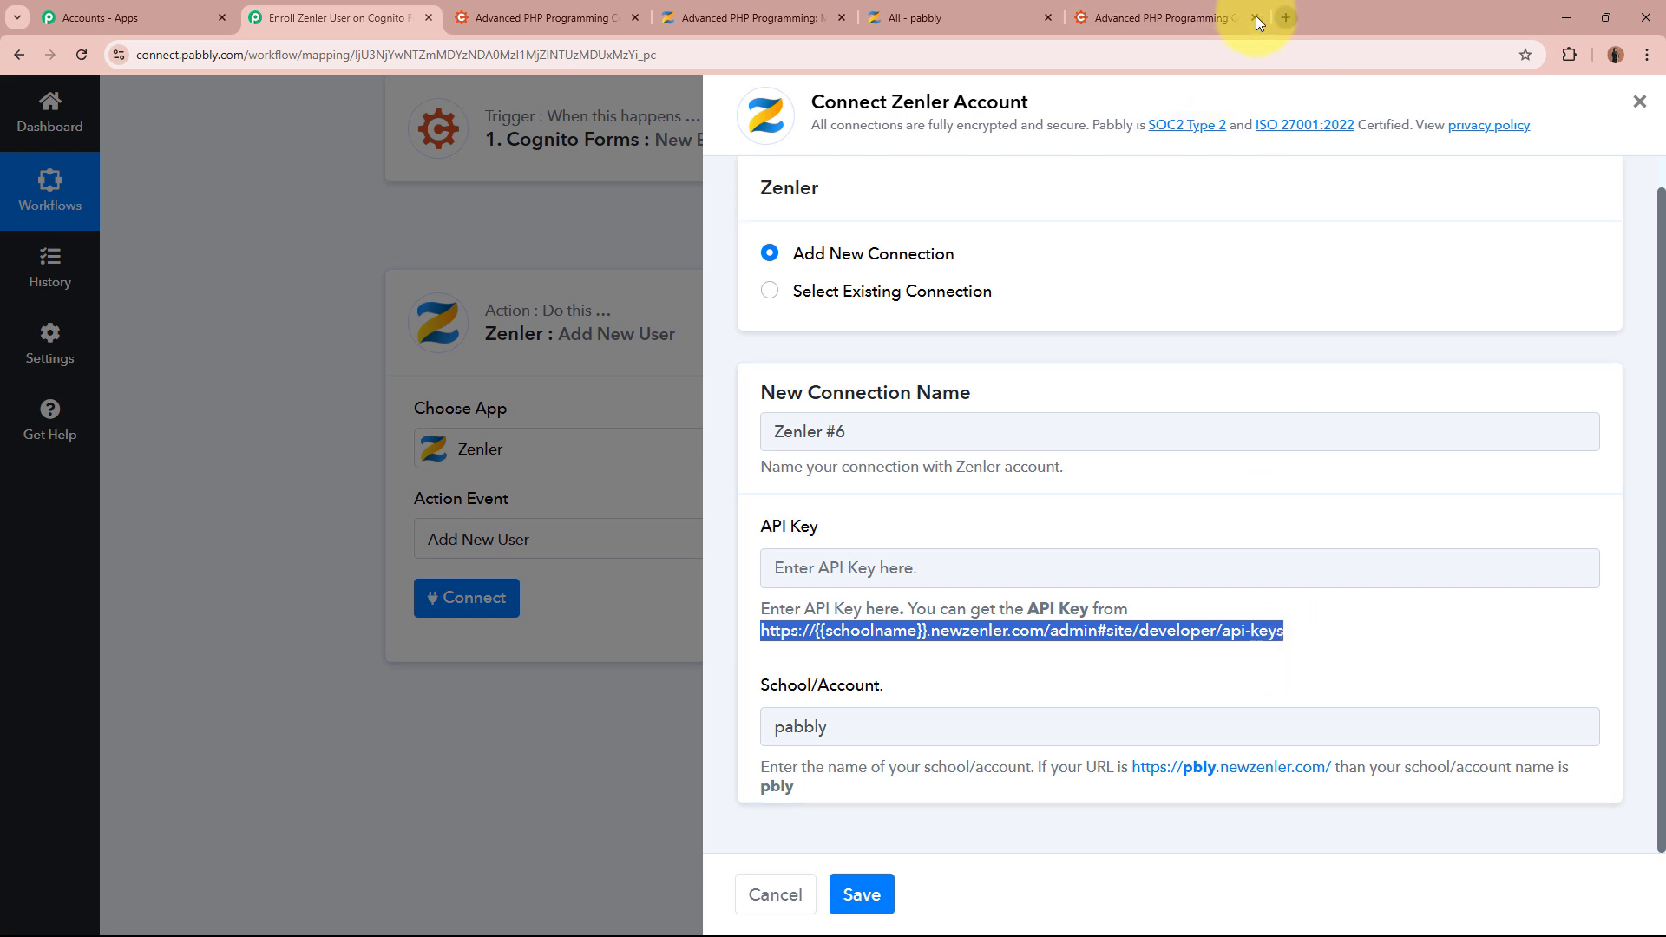
# Load the Zenler API keys page in a new tab with the school name 'pabbly' in the URL
pyautogui.click(1285, 18)
pyautogui.hotkey('ctrl', 'v')
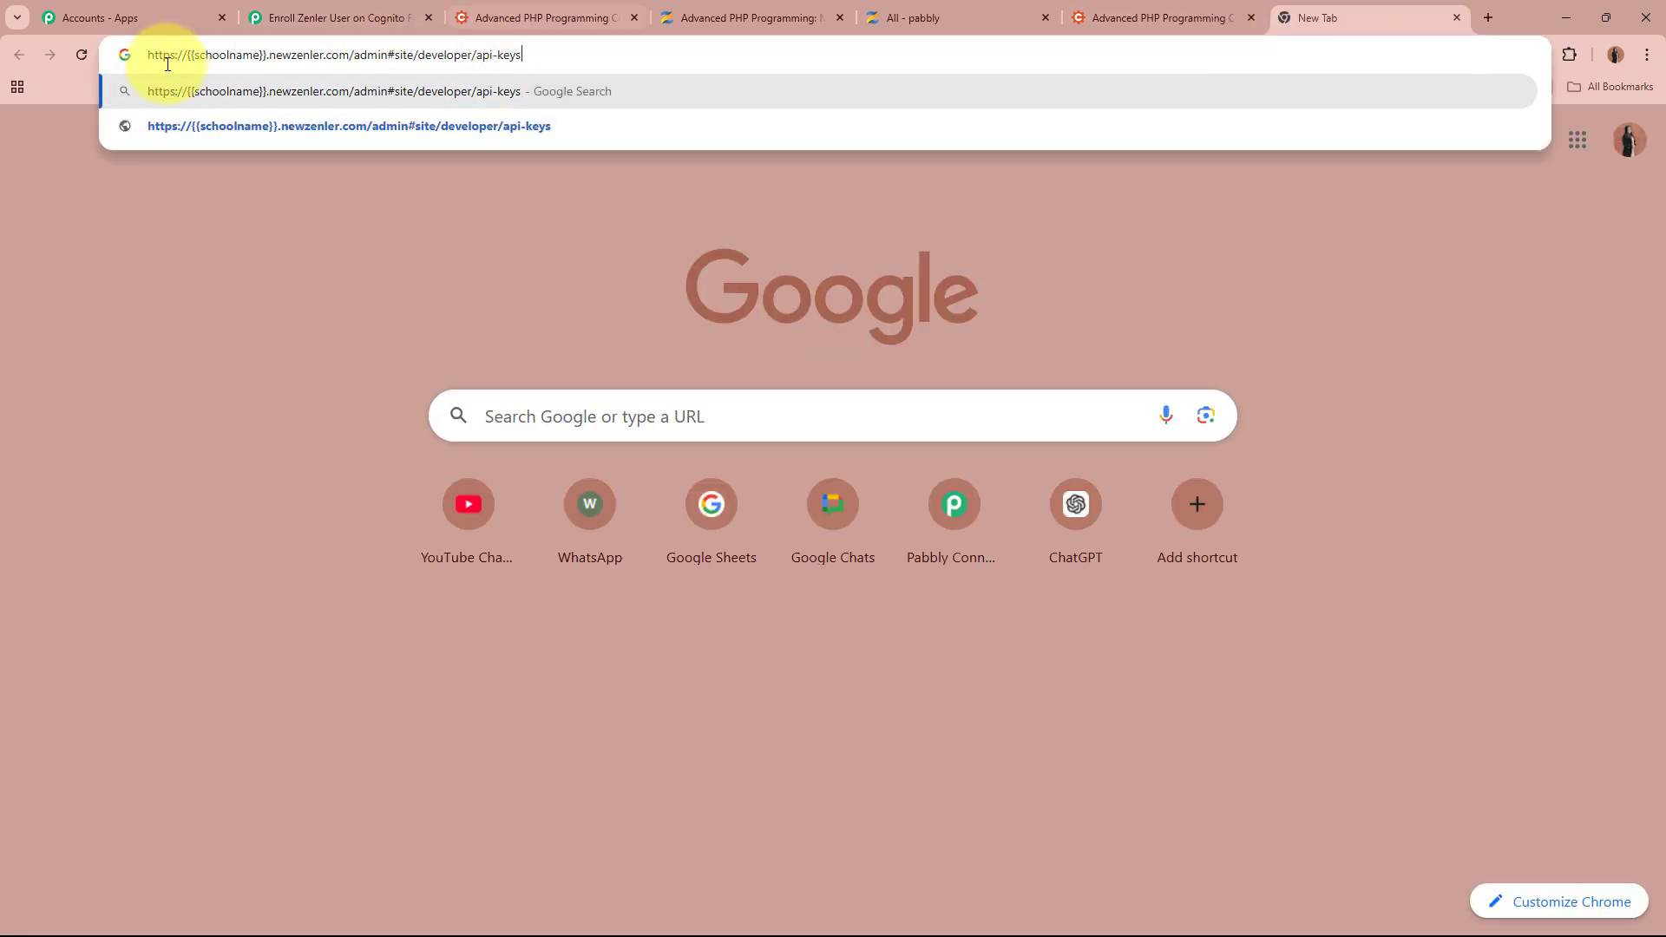
pyautogui.moveTo(187, 56); pyautogui.dragTo(265, 62)
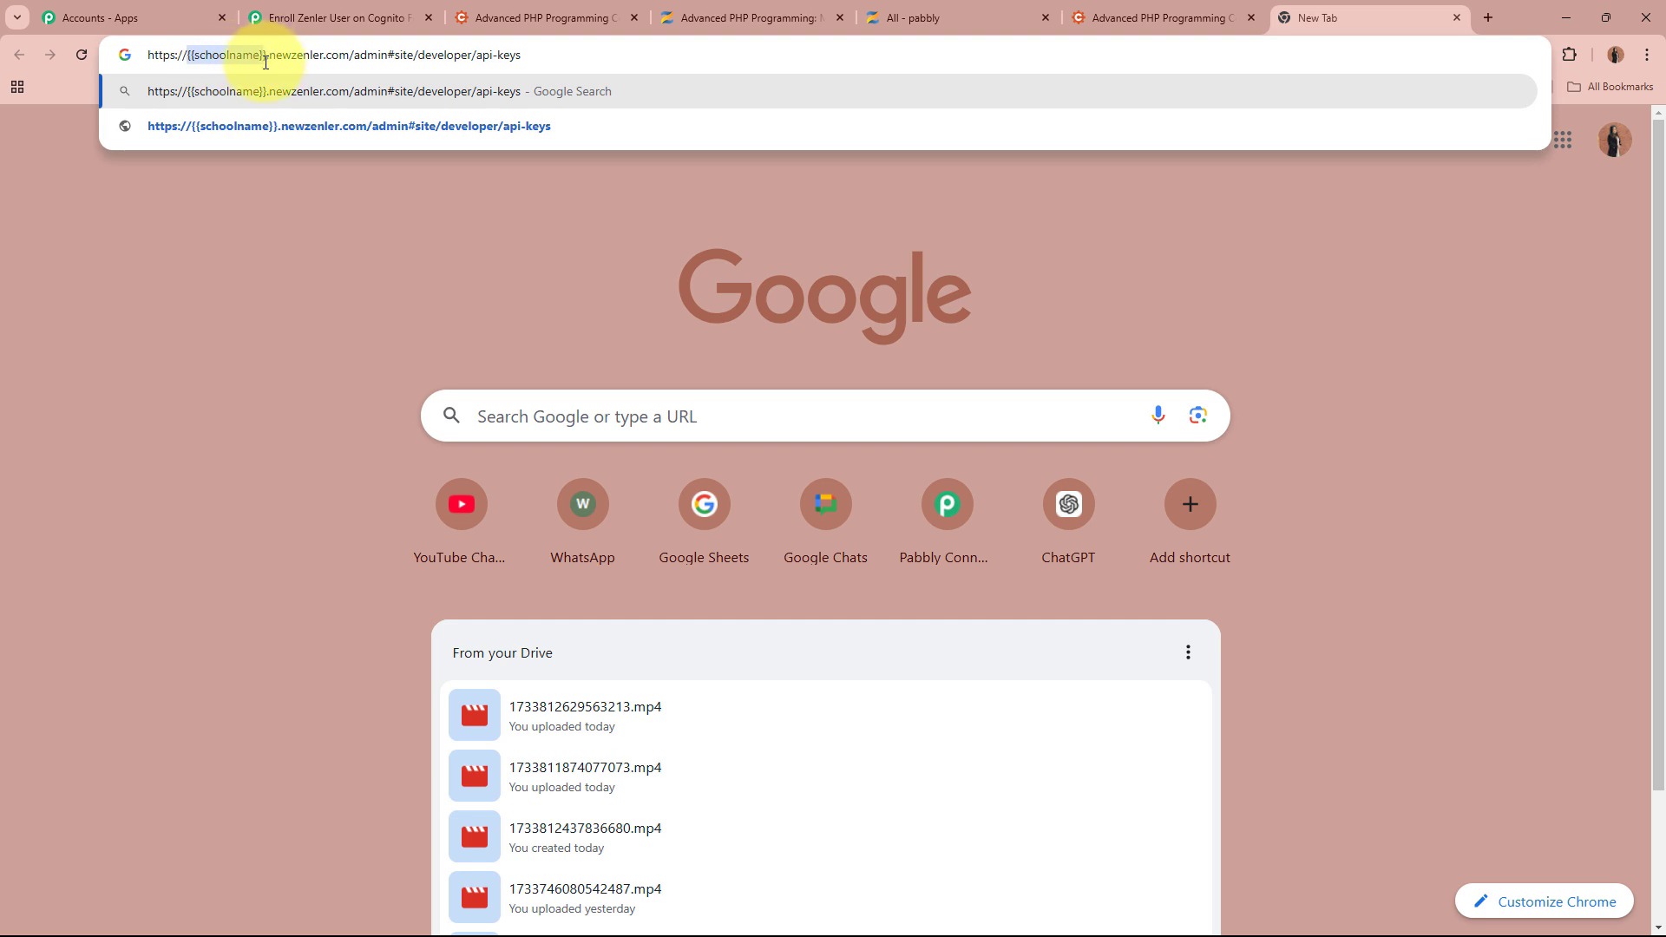
pyautogui.click(742, 11)
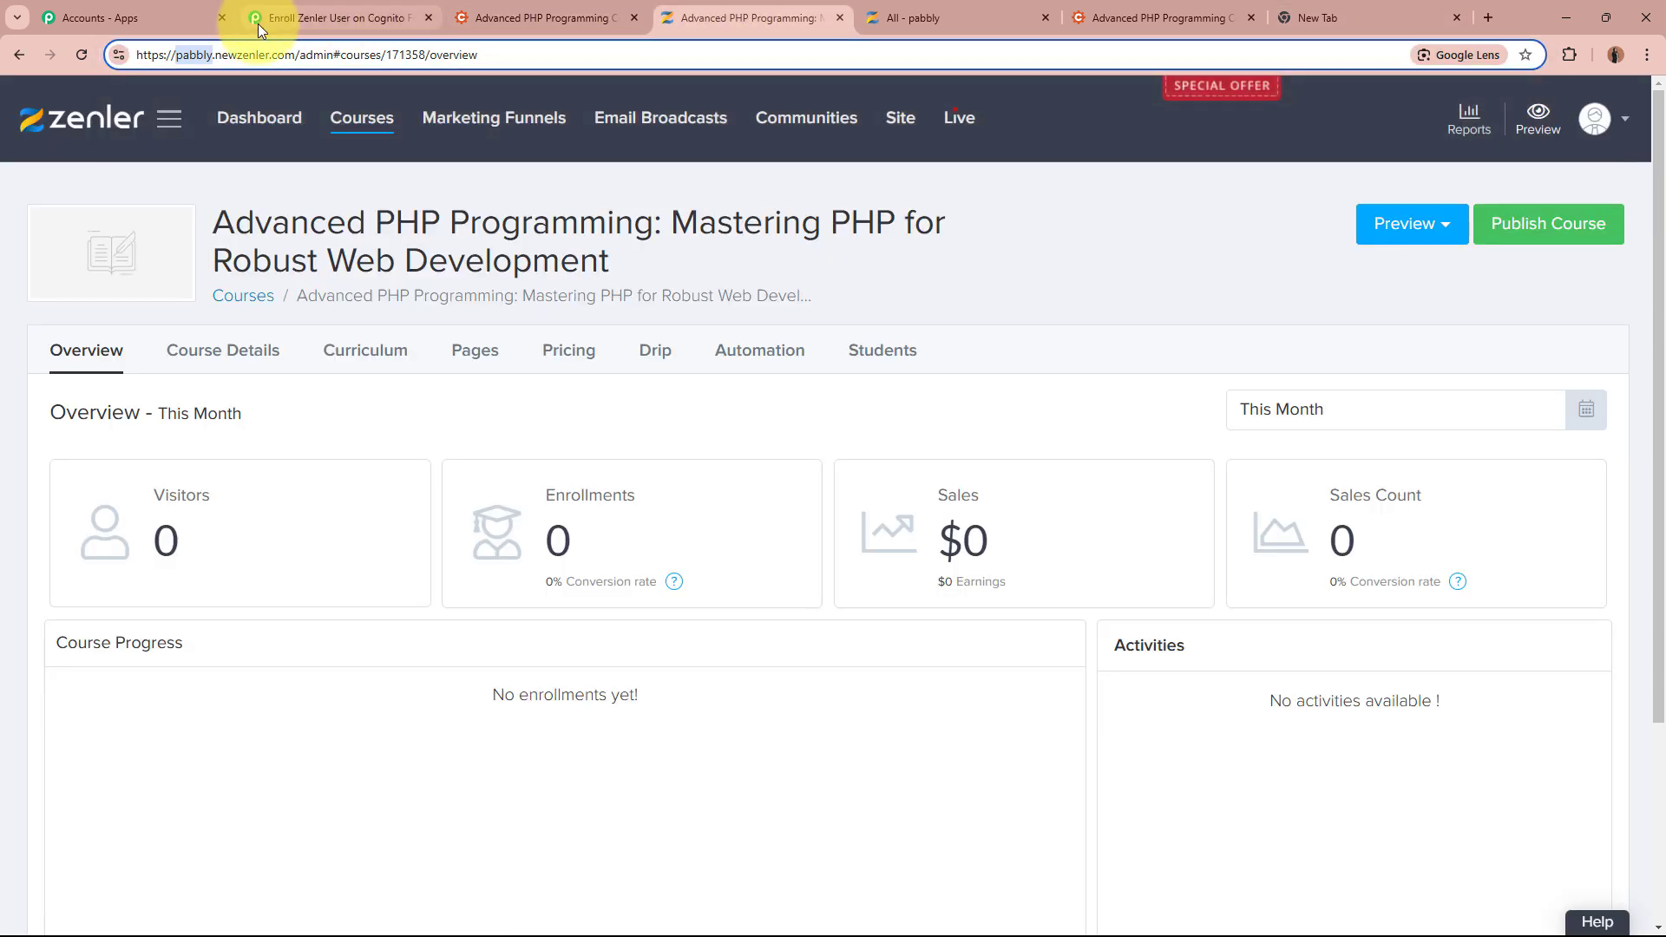
pyautogui.click(1358, 8)
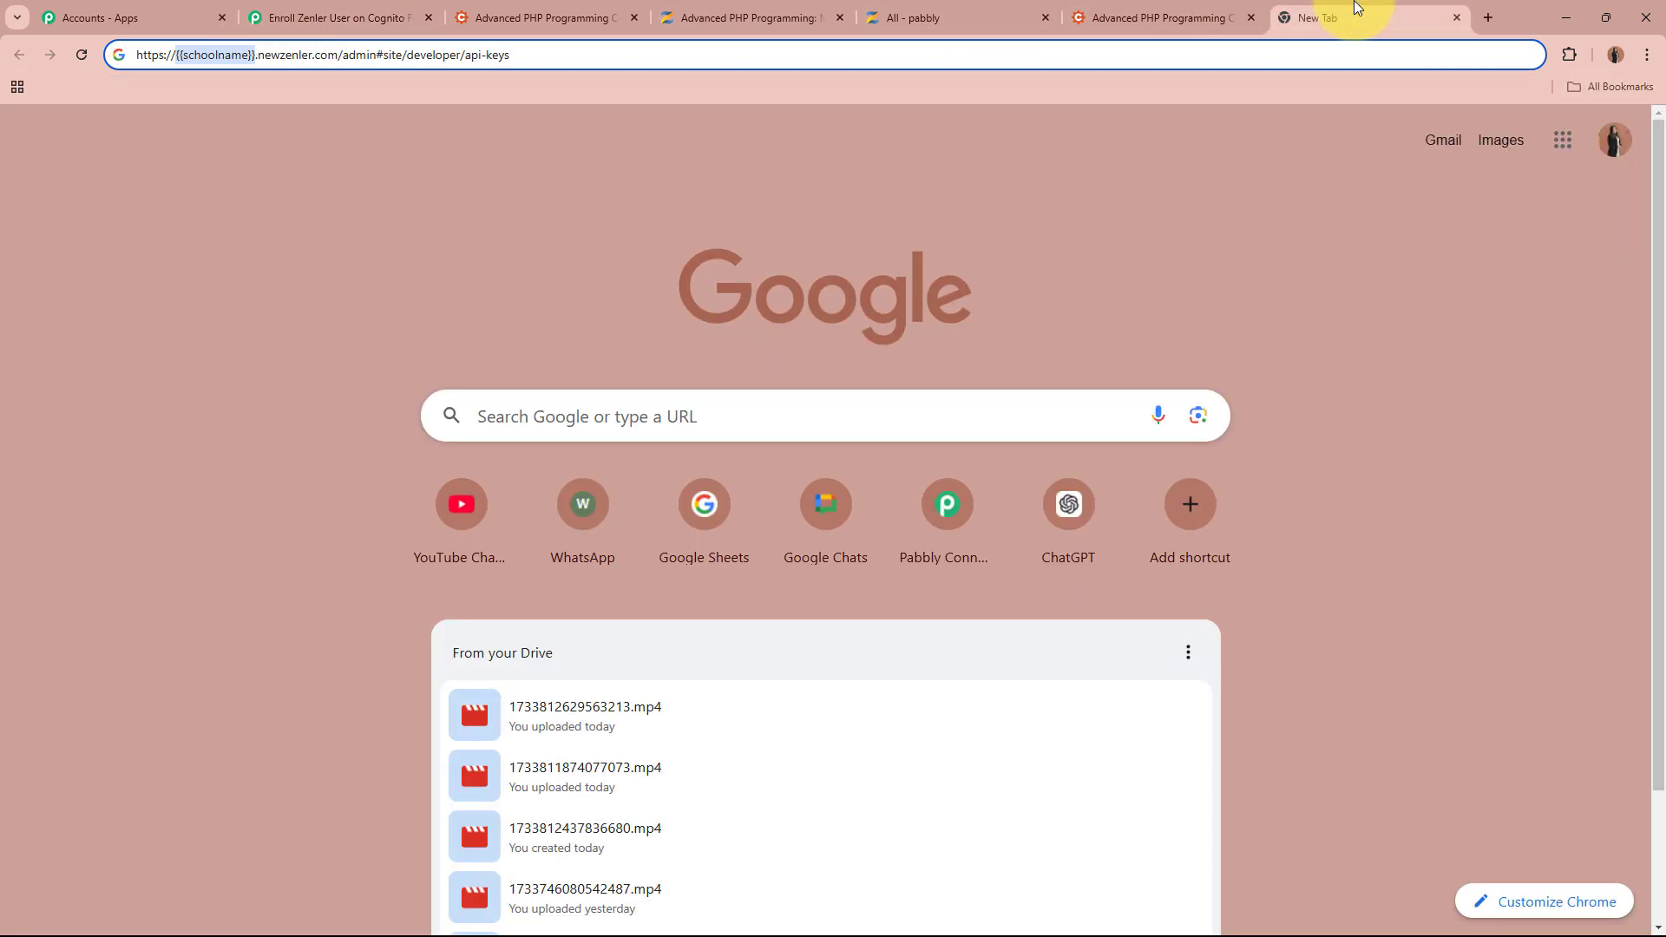
pyautogui.write('pabbly')
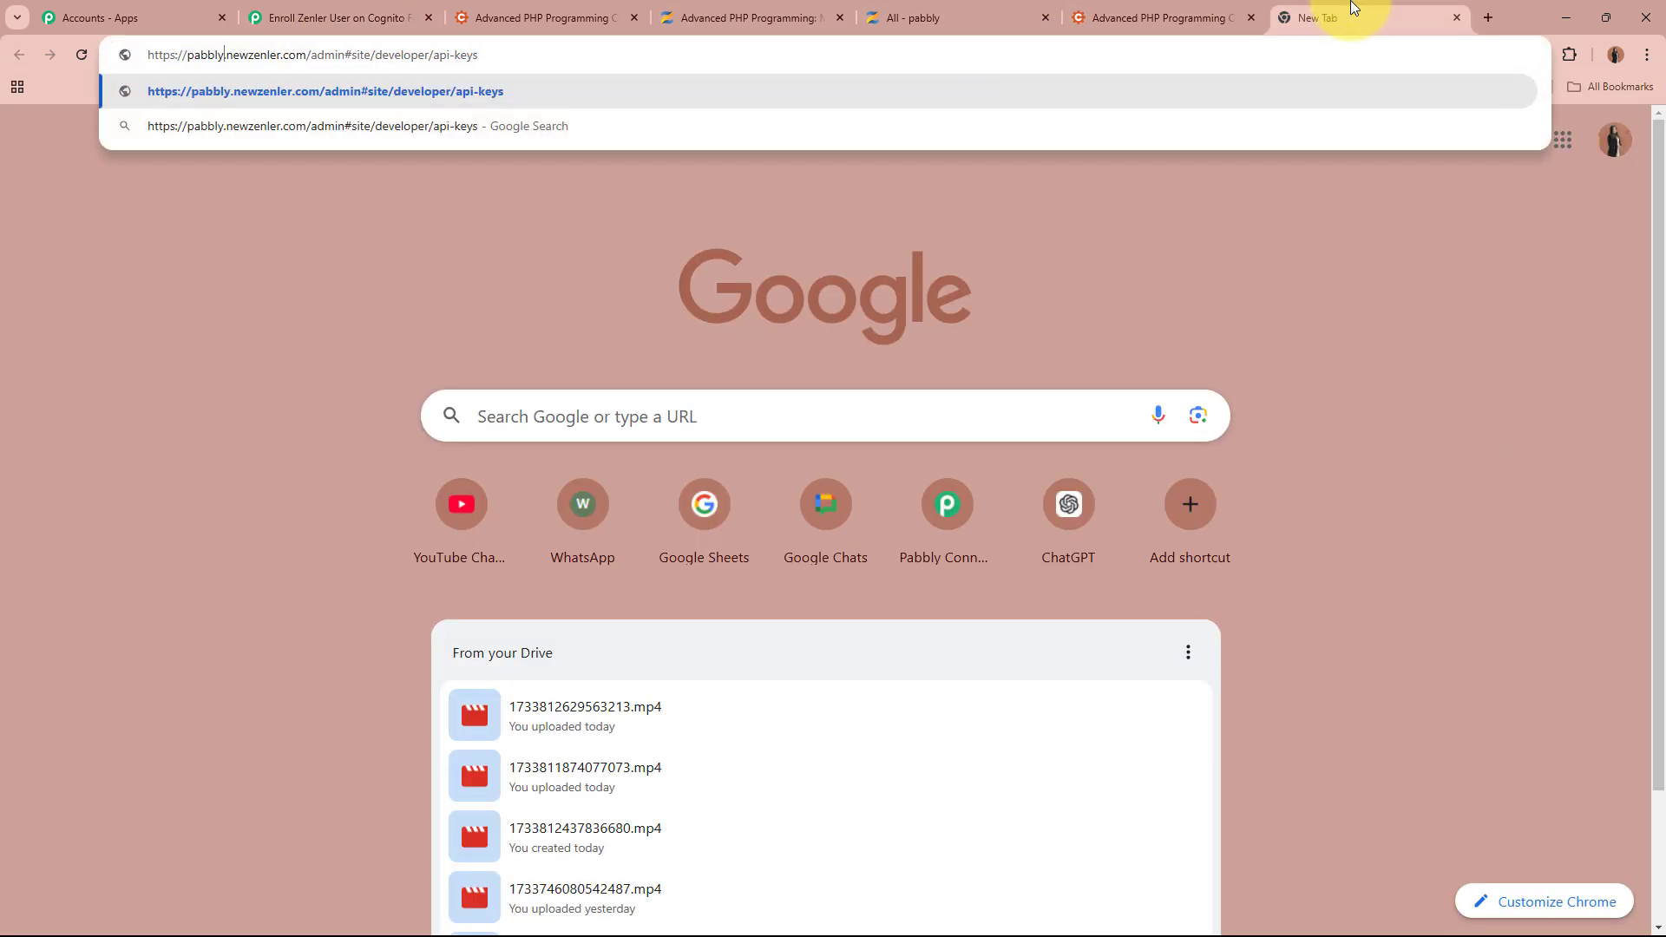
pyautogui.press('Return')
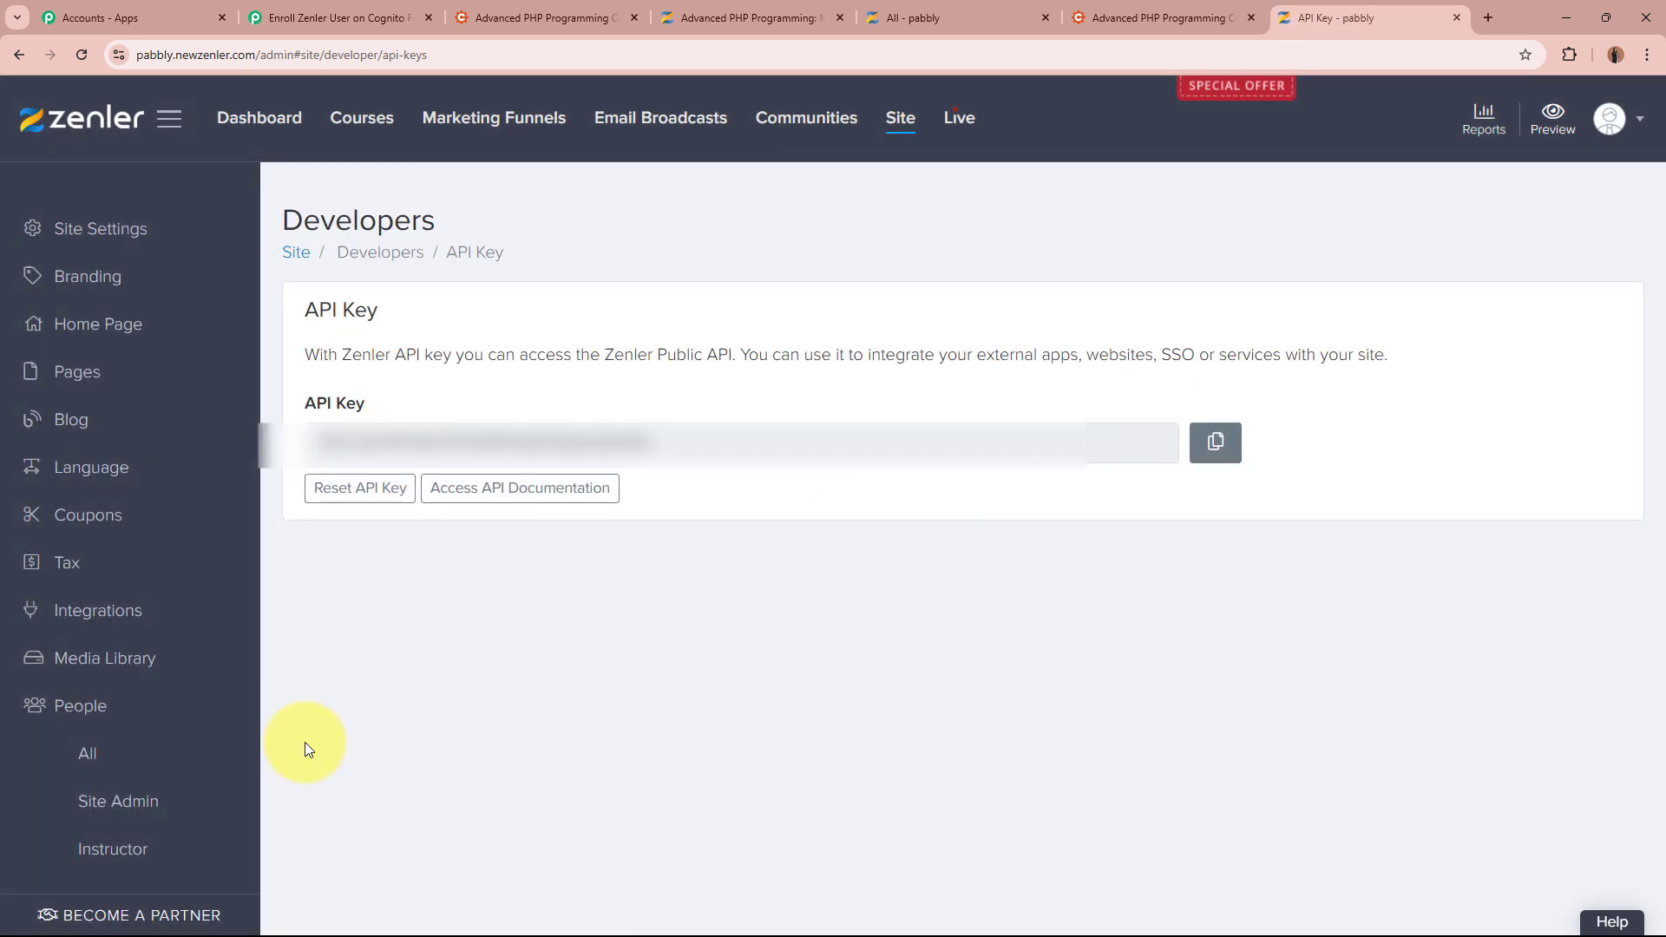
# Copy the Zenler API key and paste it into the connection's API Key field
pyautogui.click(1216, 446)
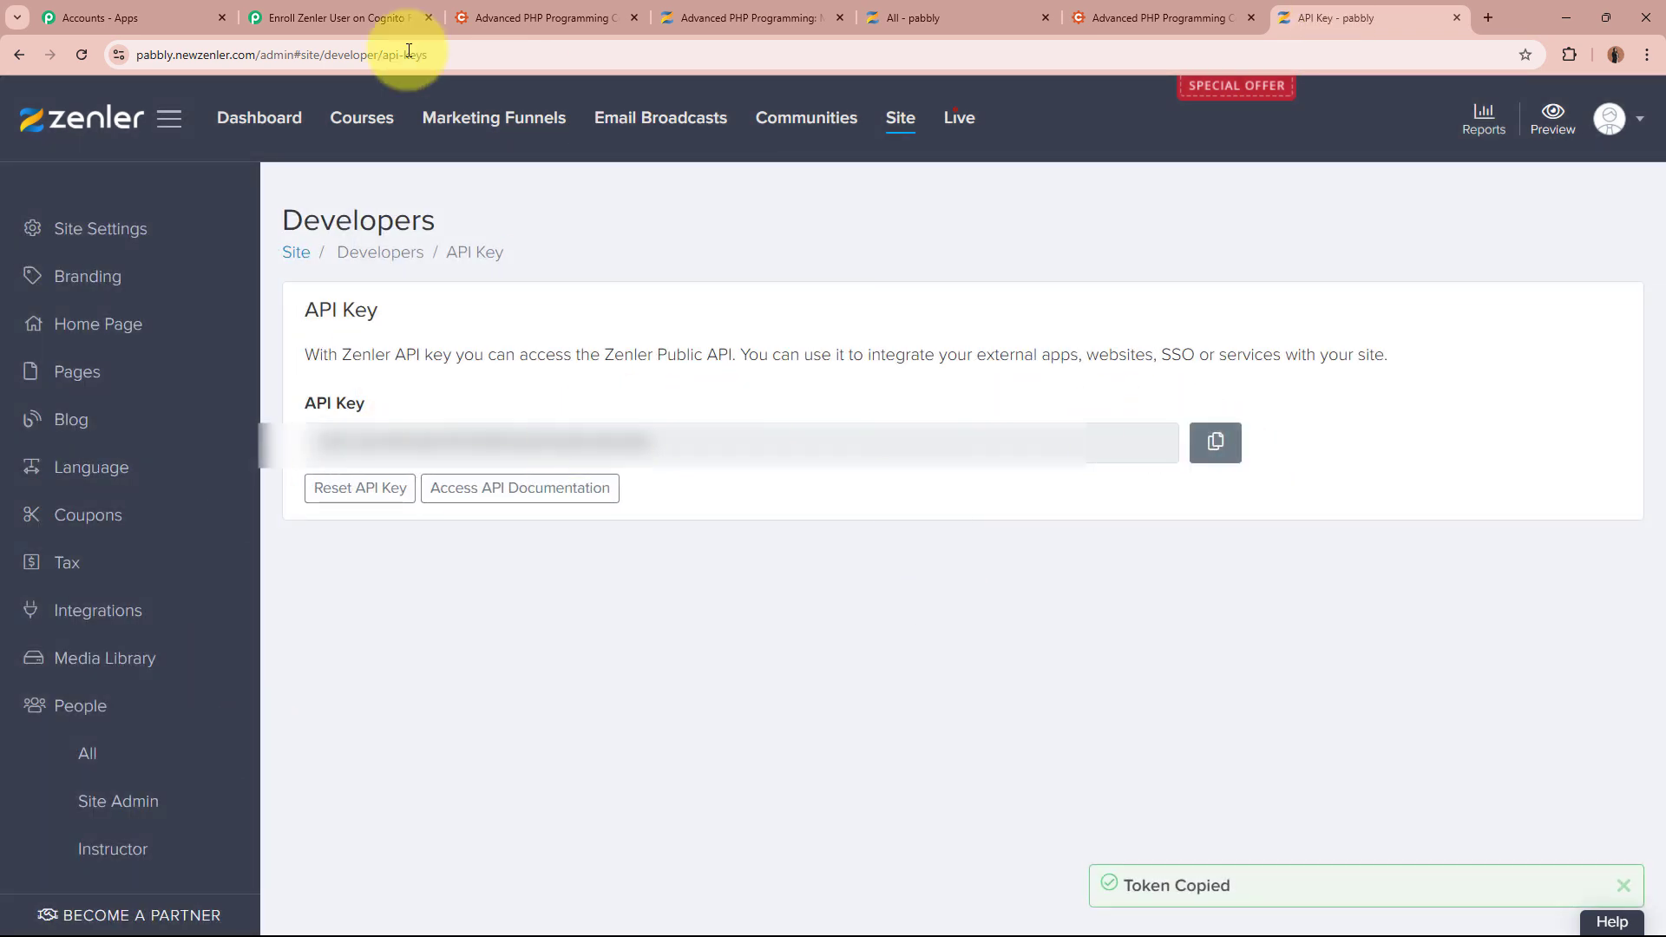
pyautogui.click(365, 18)
pyautogui.click(894, 568)
pyautogui.hotkey('ctrl', 'v')
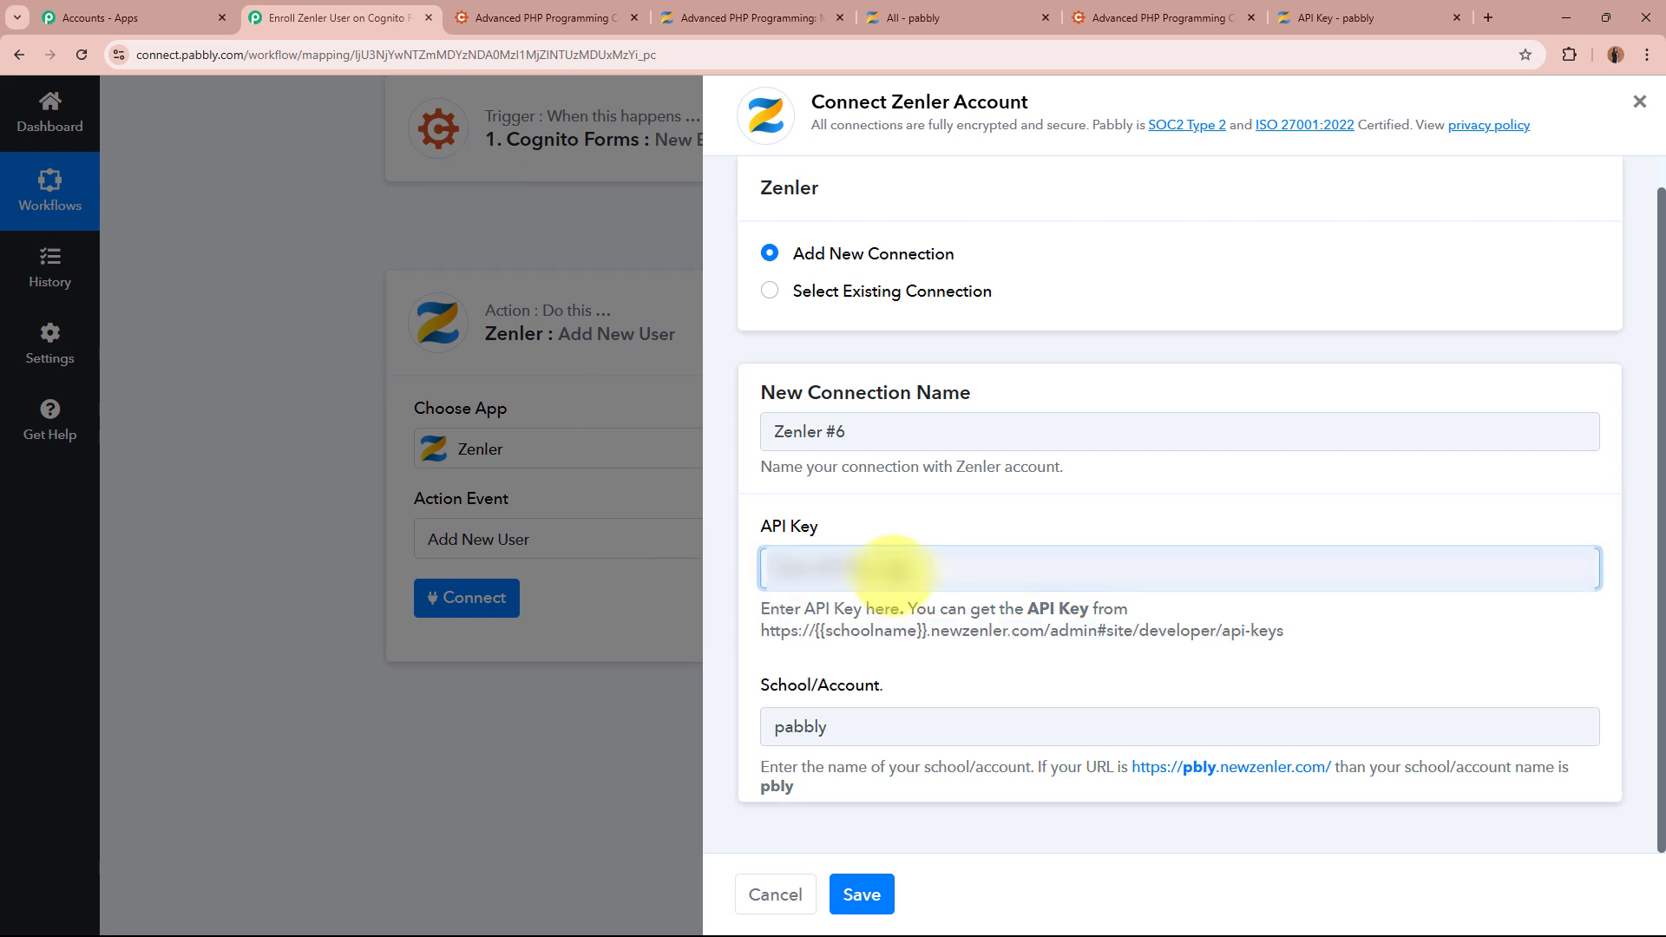
# Save the Zenler #6 connection and open the data choices for the First Name field
pyautogui.click(862, 895)
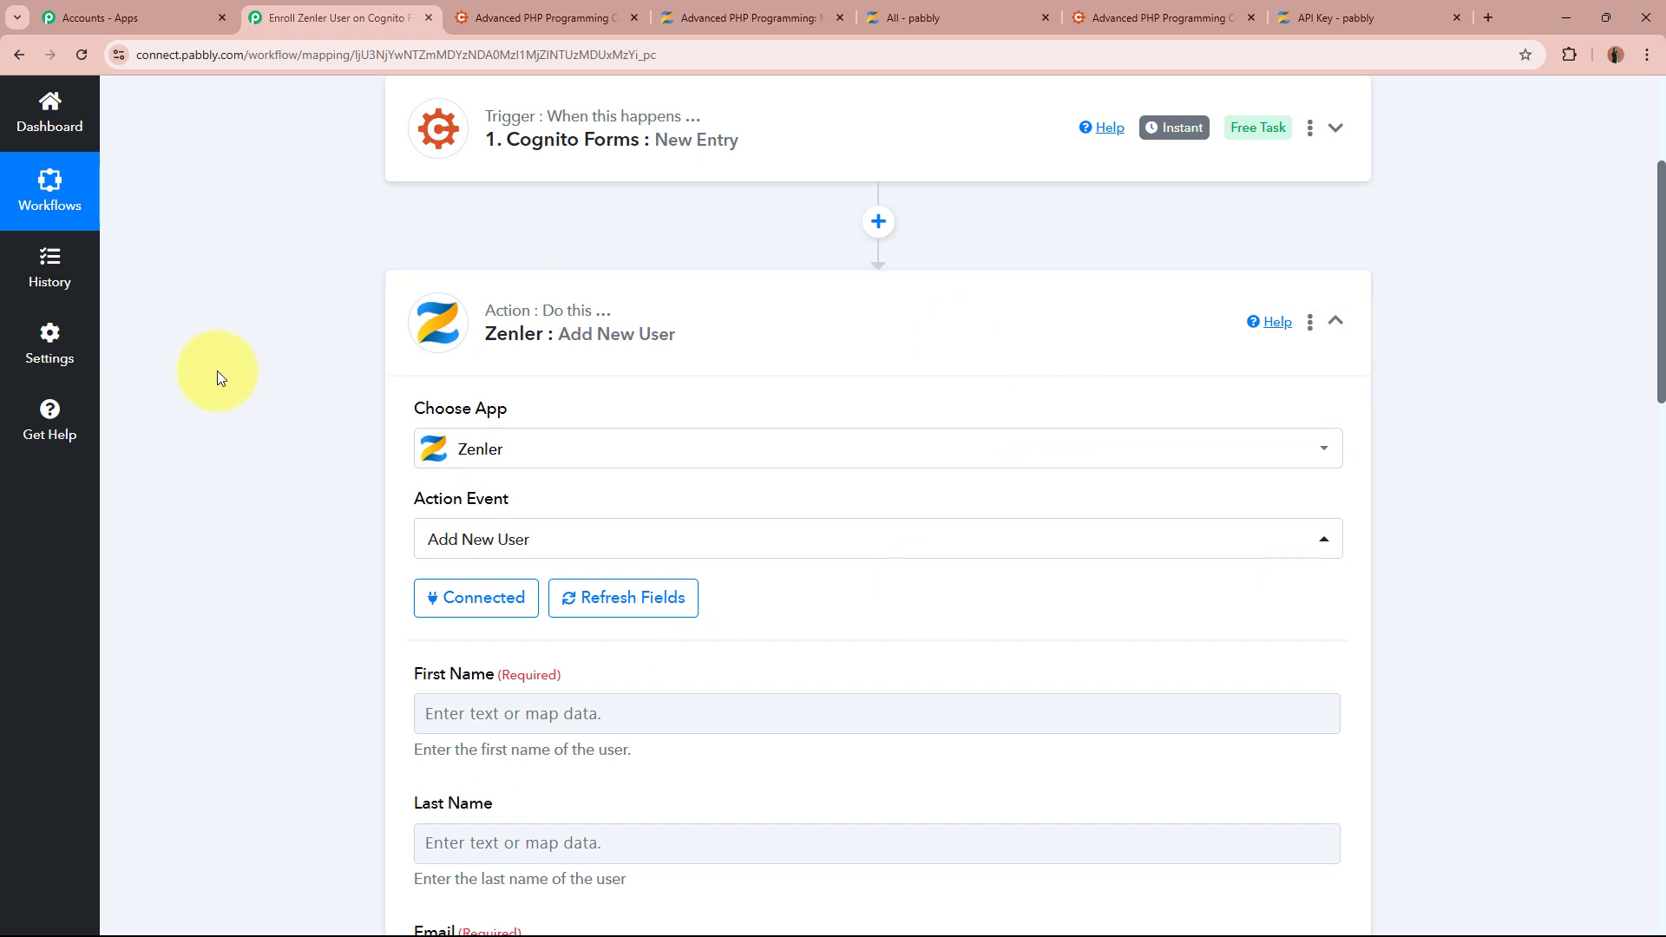
pyautogui.scroll(-4, 283, 489)
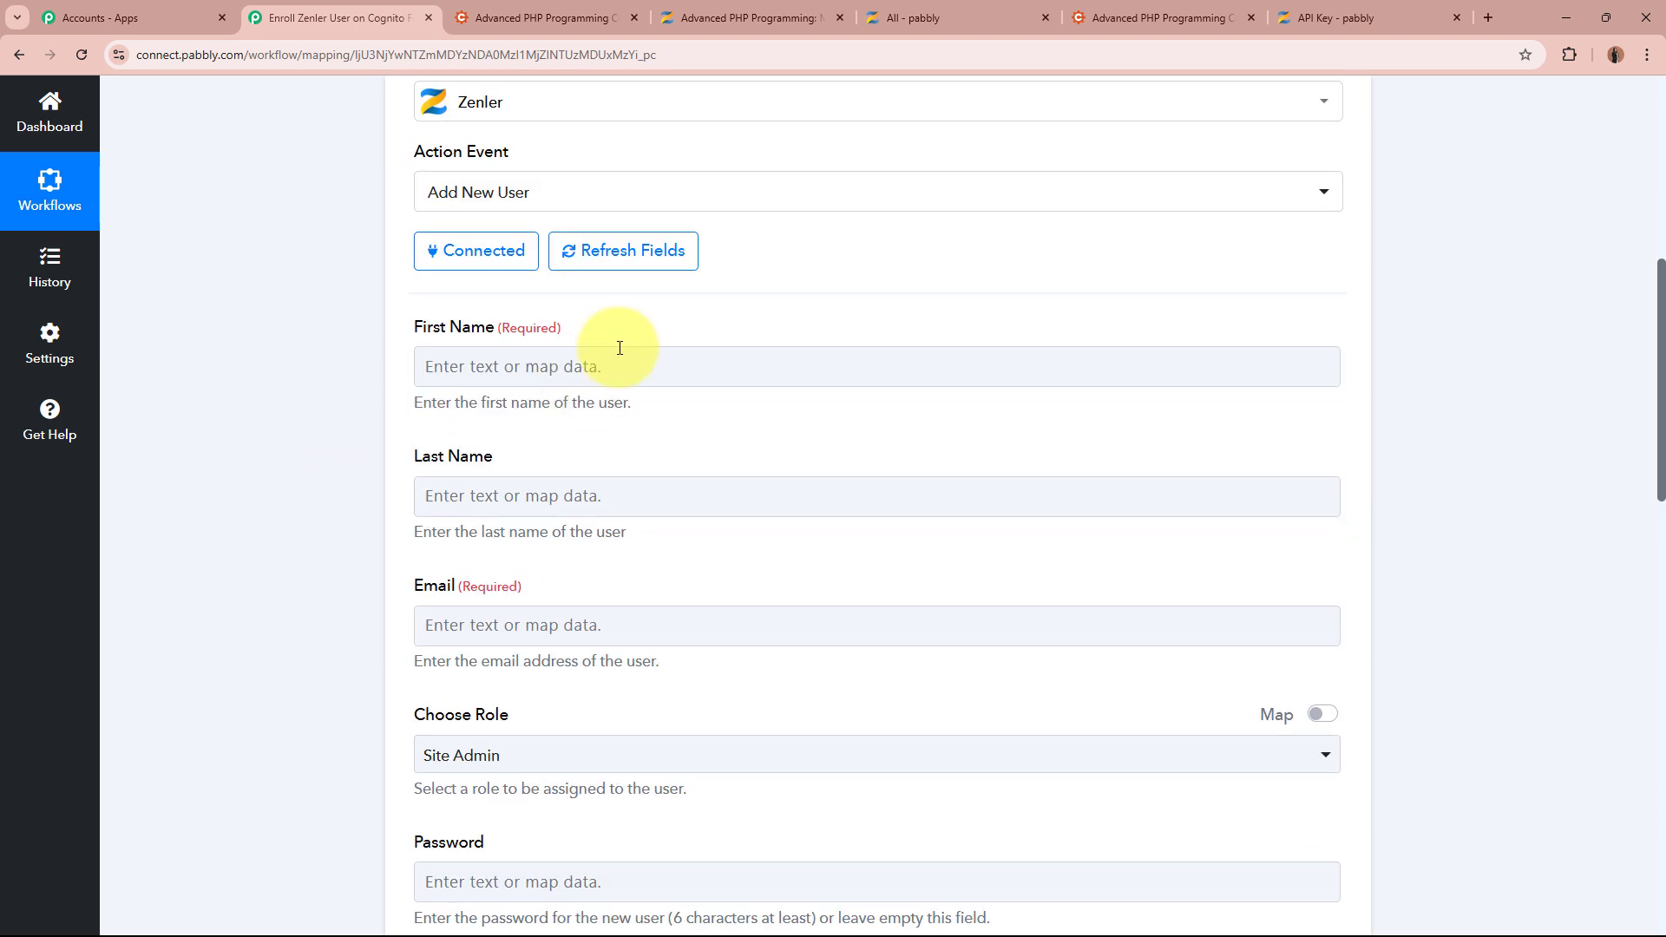
pyautogui.scroll(-6, 950, 855)
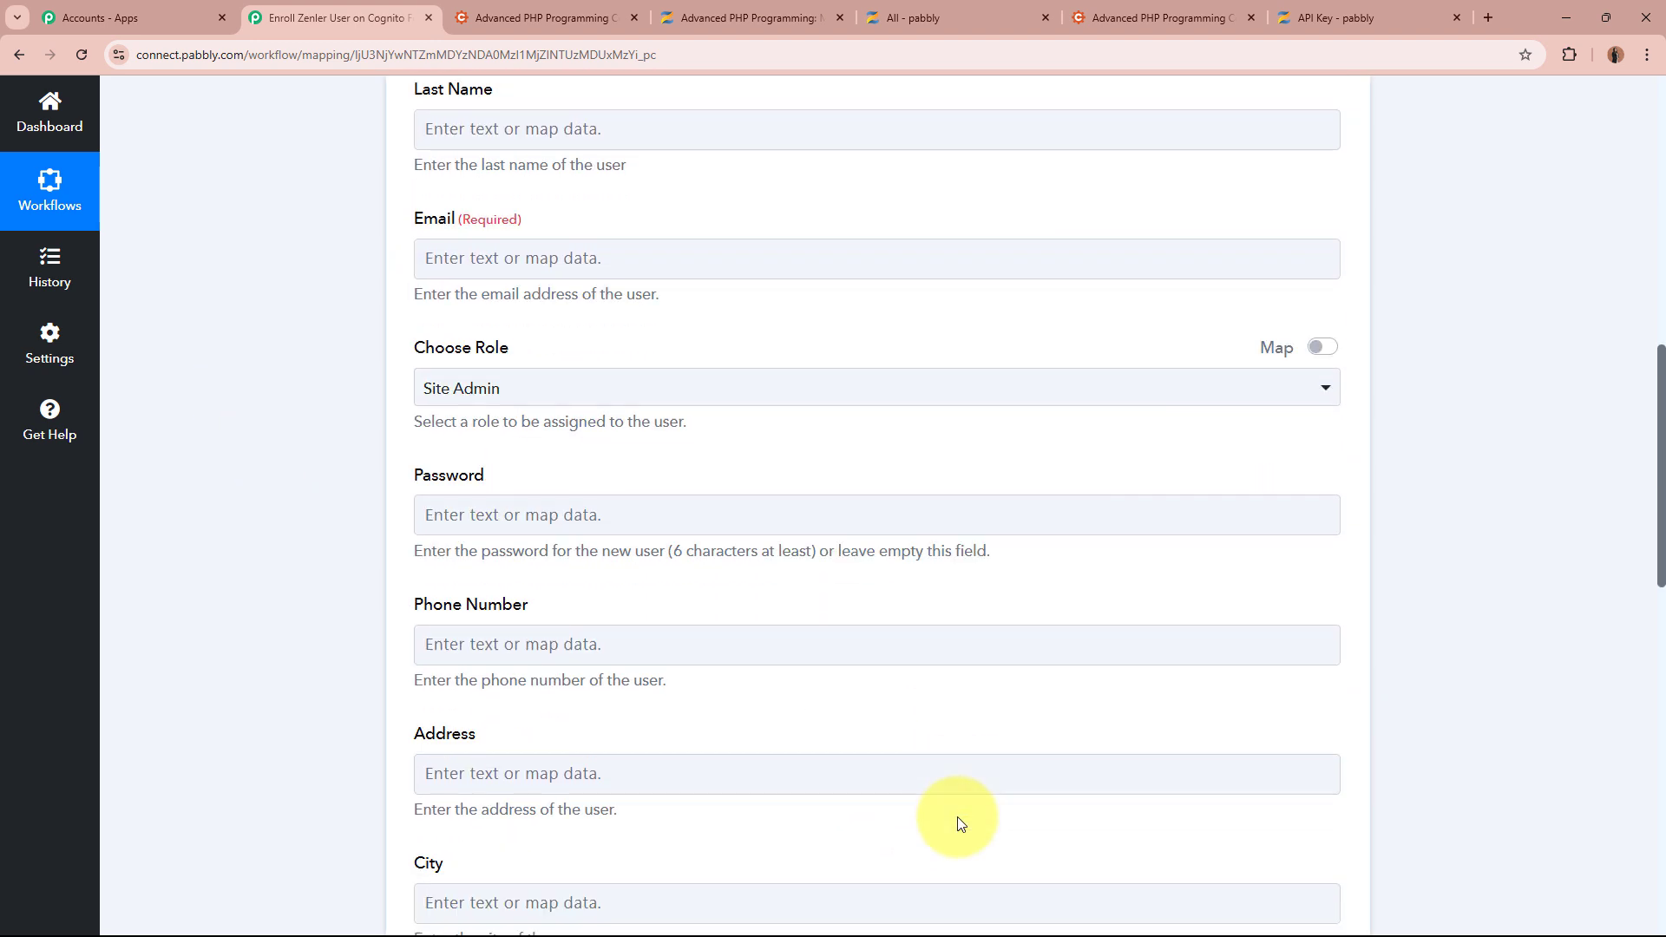
pyautogui.scroll(8, 958, 823)
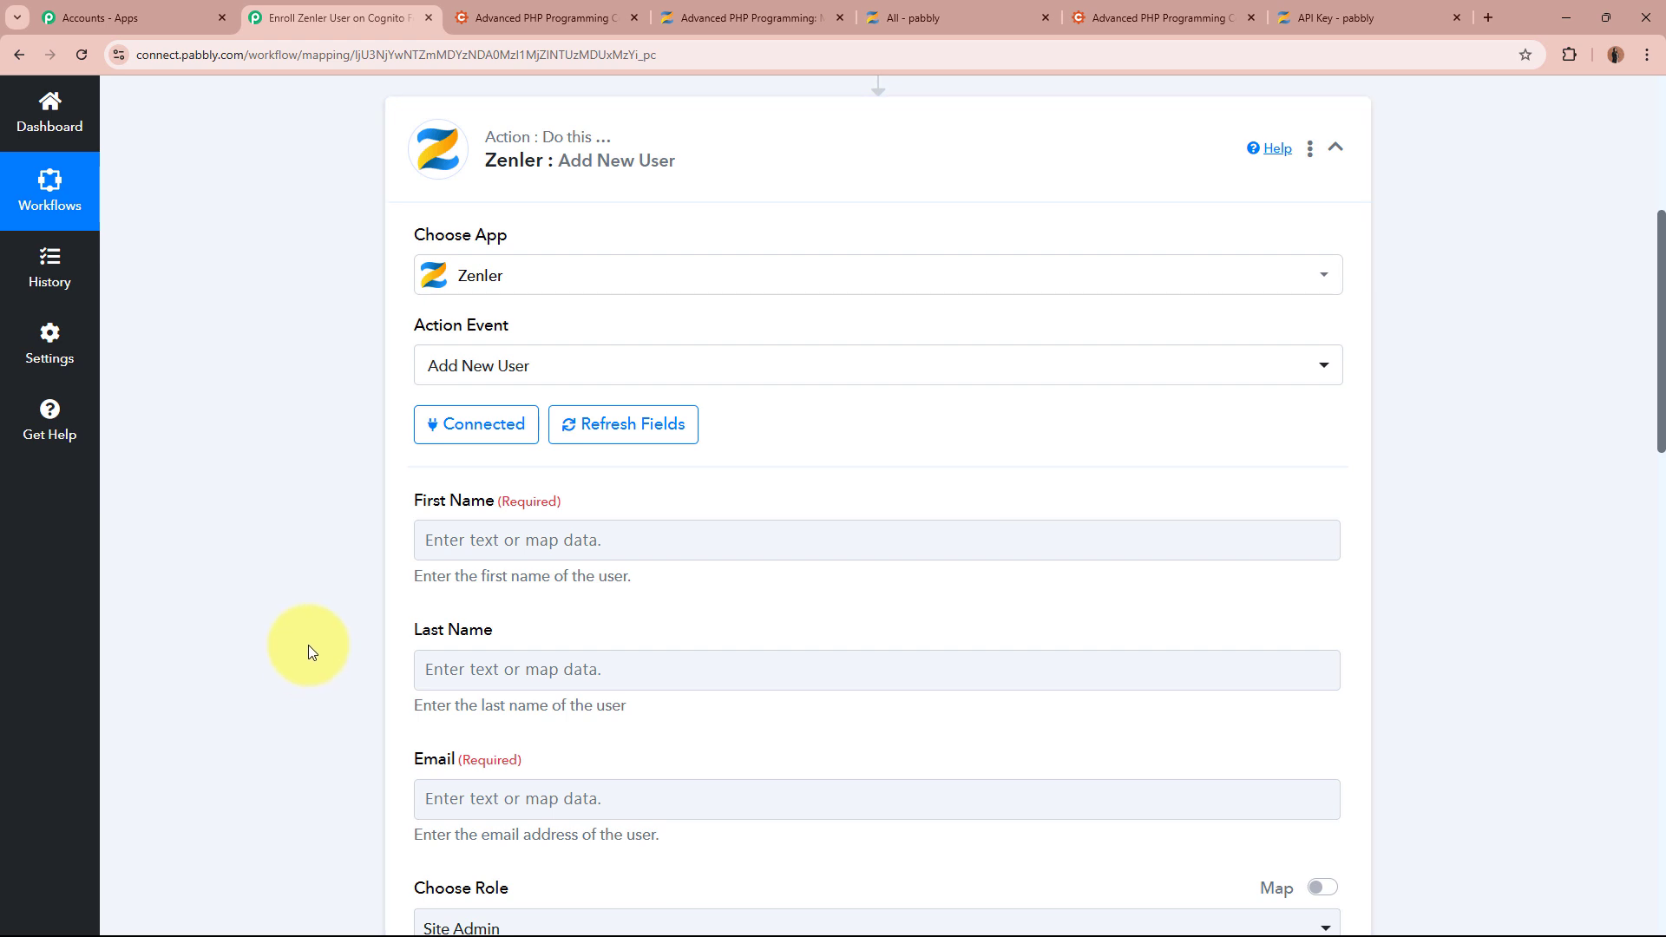
pyautogui.scroll(-2, 264, 599)
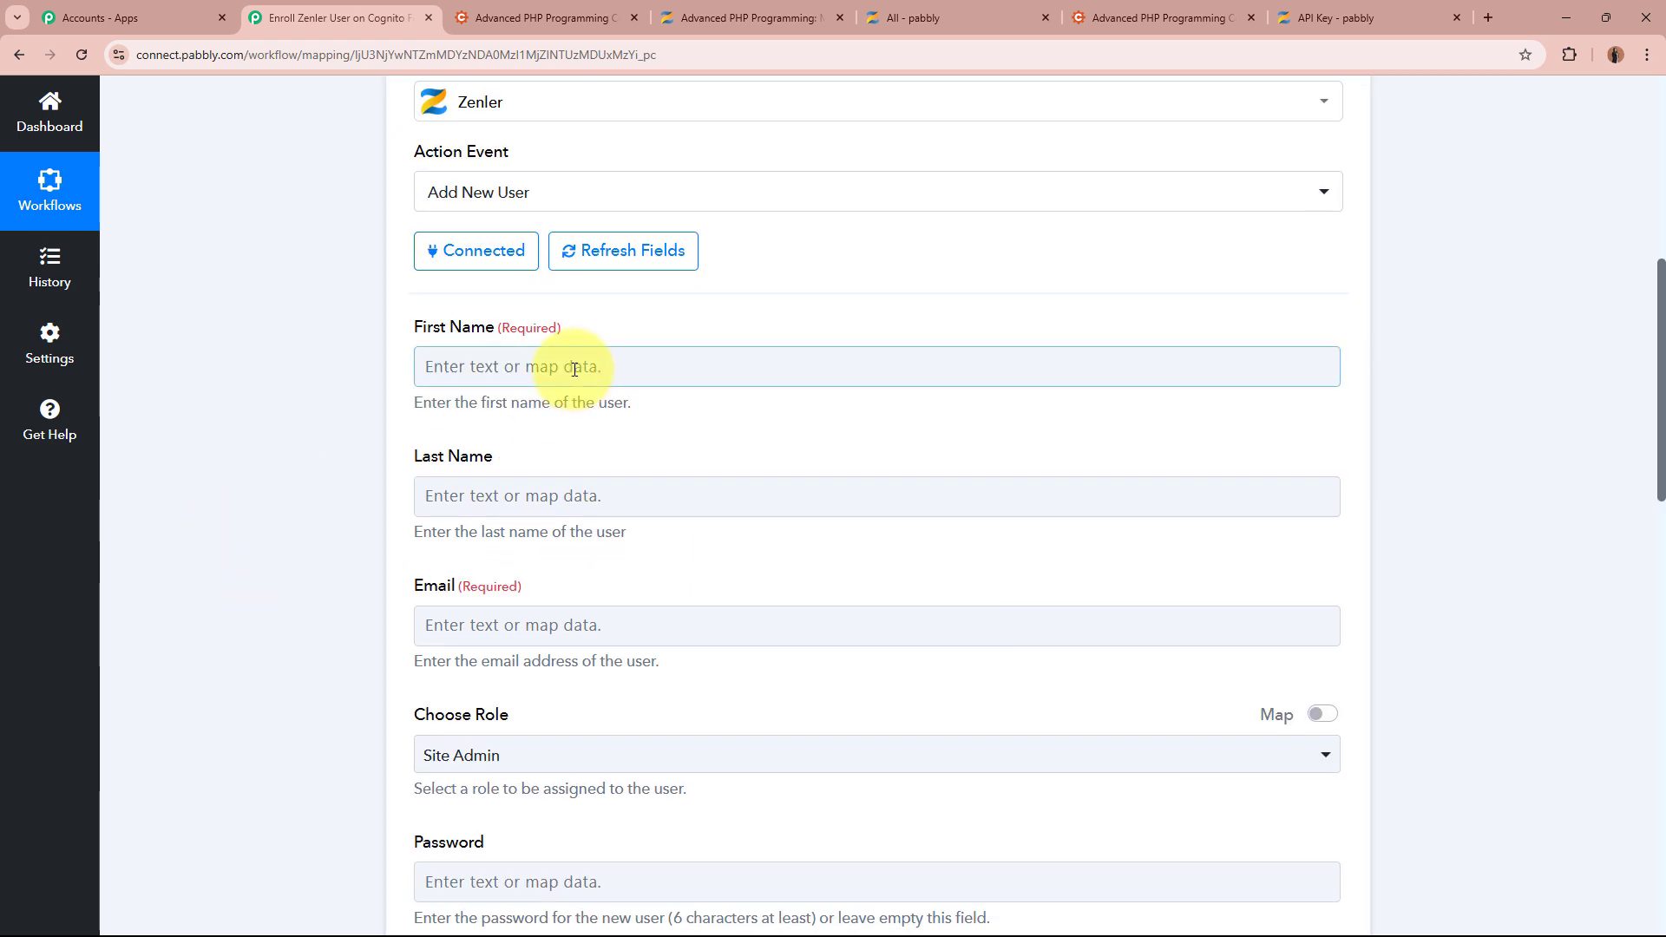
pyautogui.click(573, 369)
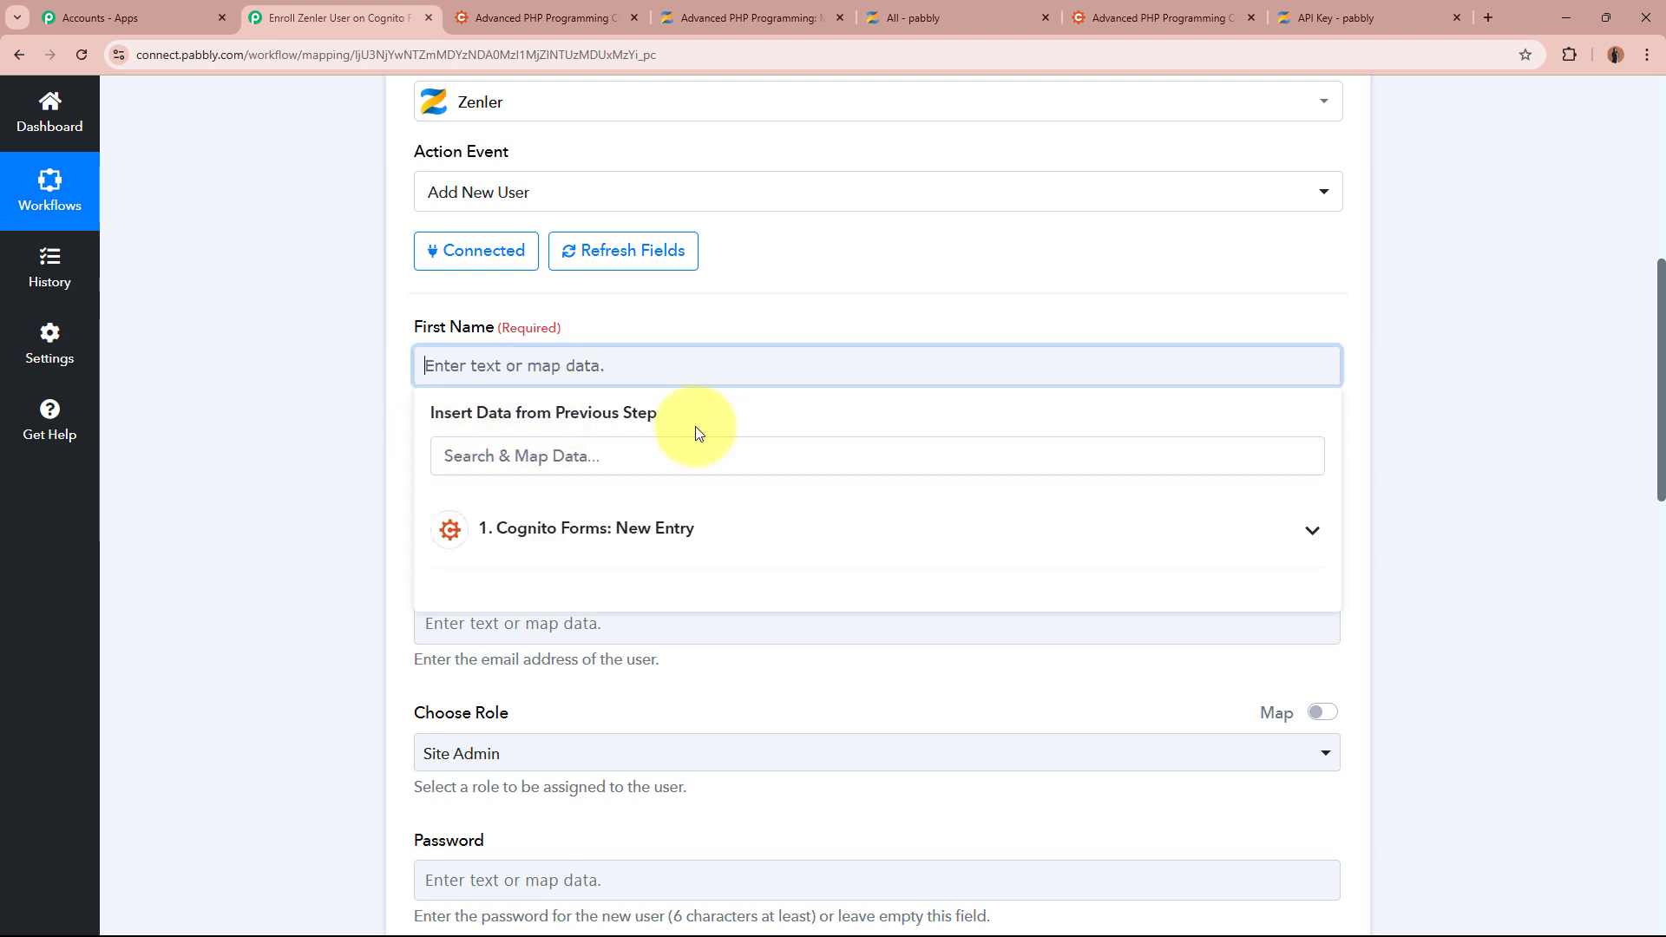
# Map the Cognito form's first name into the Zenler First Name field
pyautogui.click(248, 476)
pyautogui.scroll(8, 248, 476)
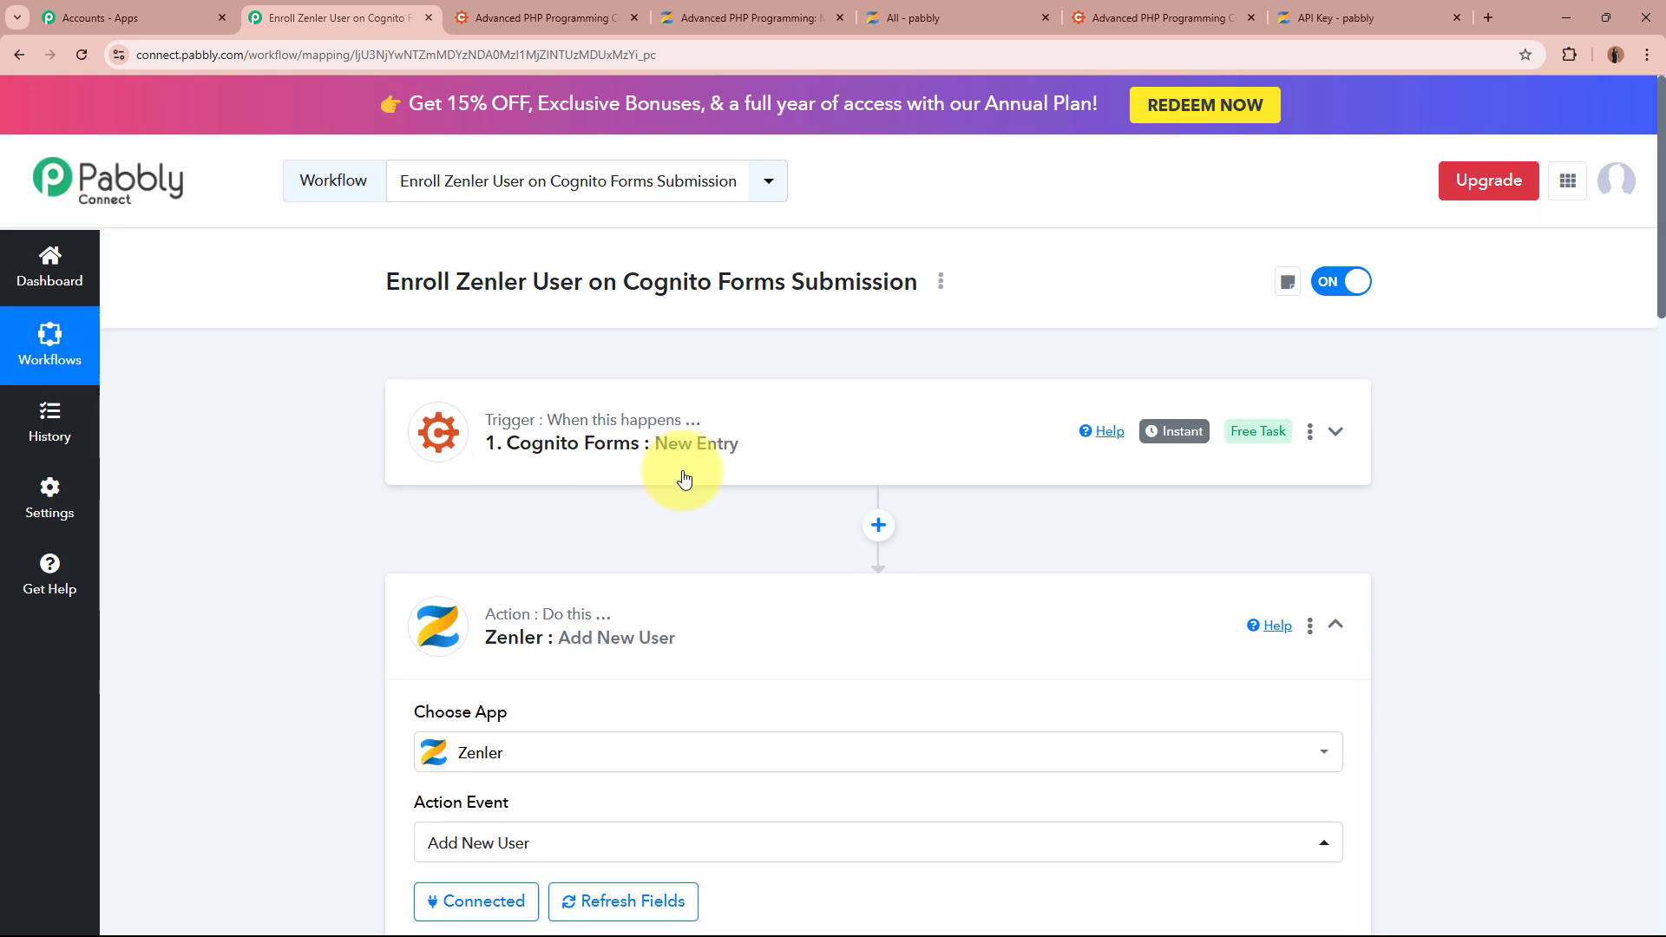
pyautogui.scroll(-8, 741, 480)
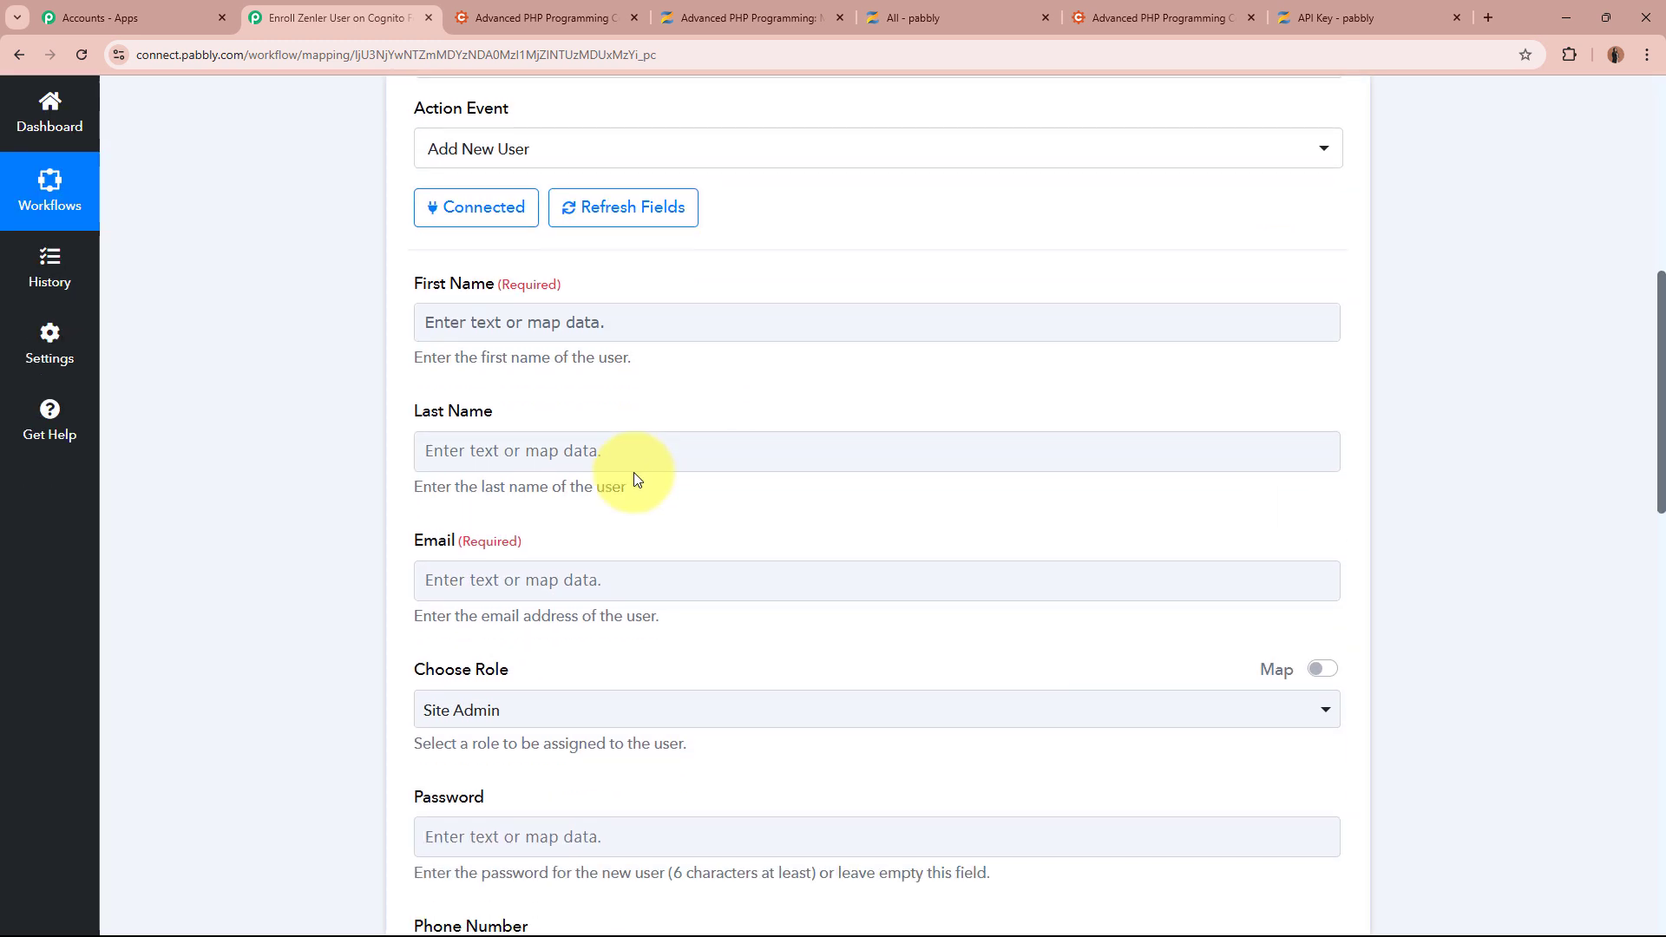
pyautogui.click(599, 330)
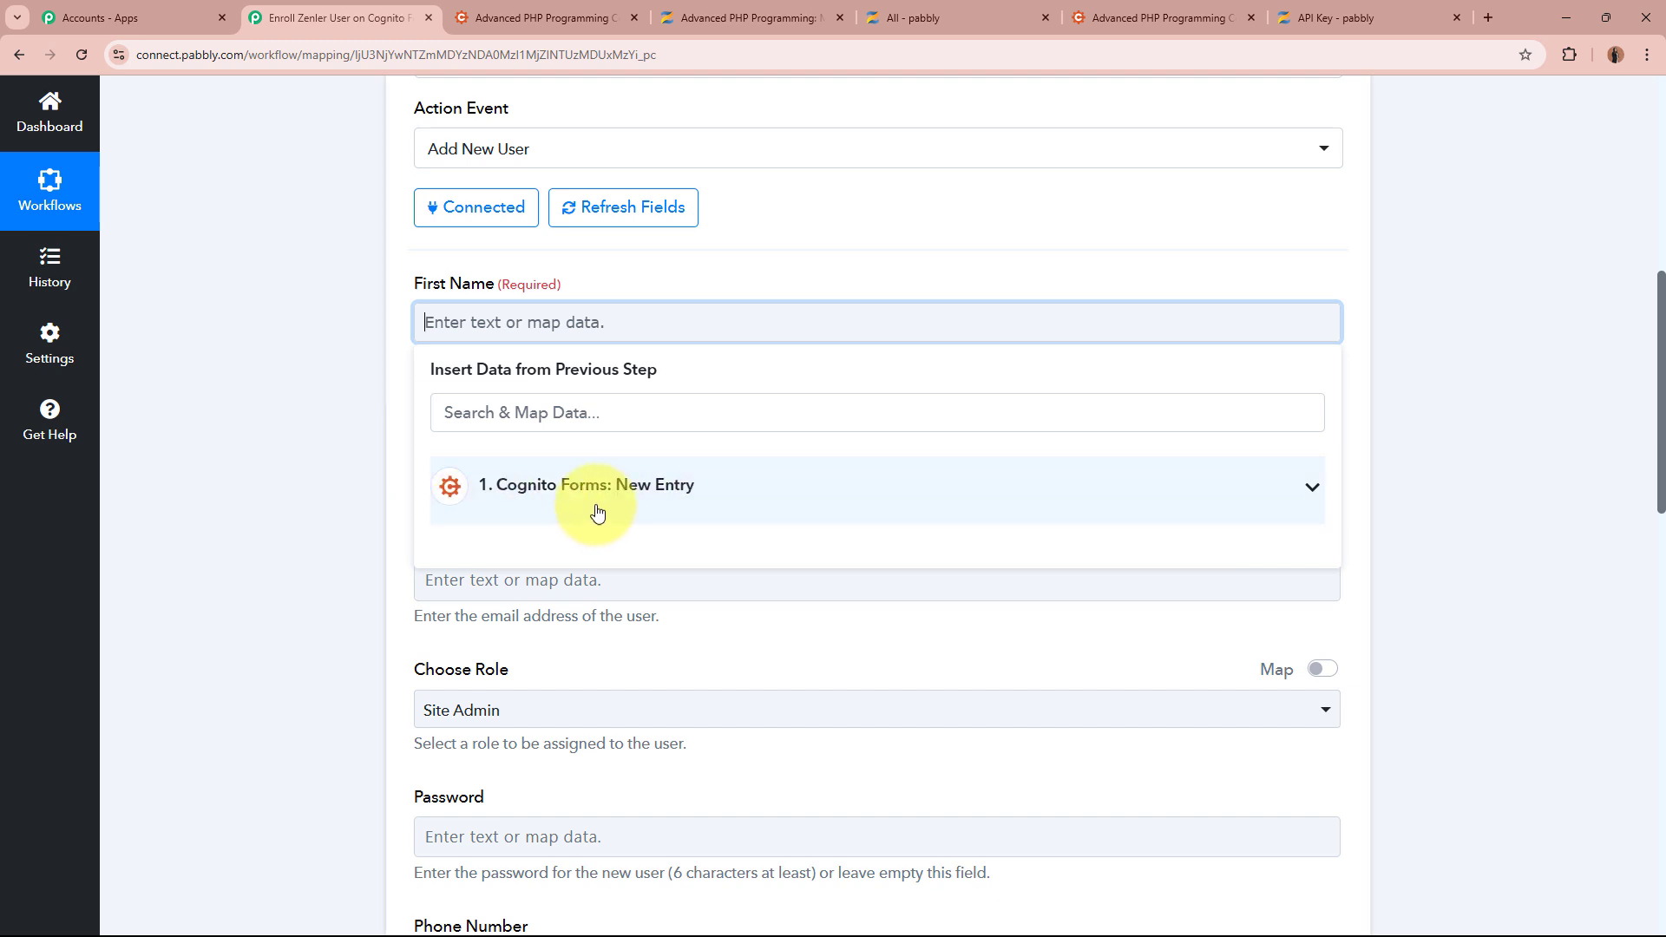
pyautogui.click(823, 493)
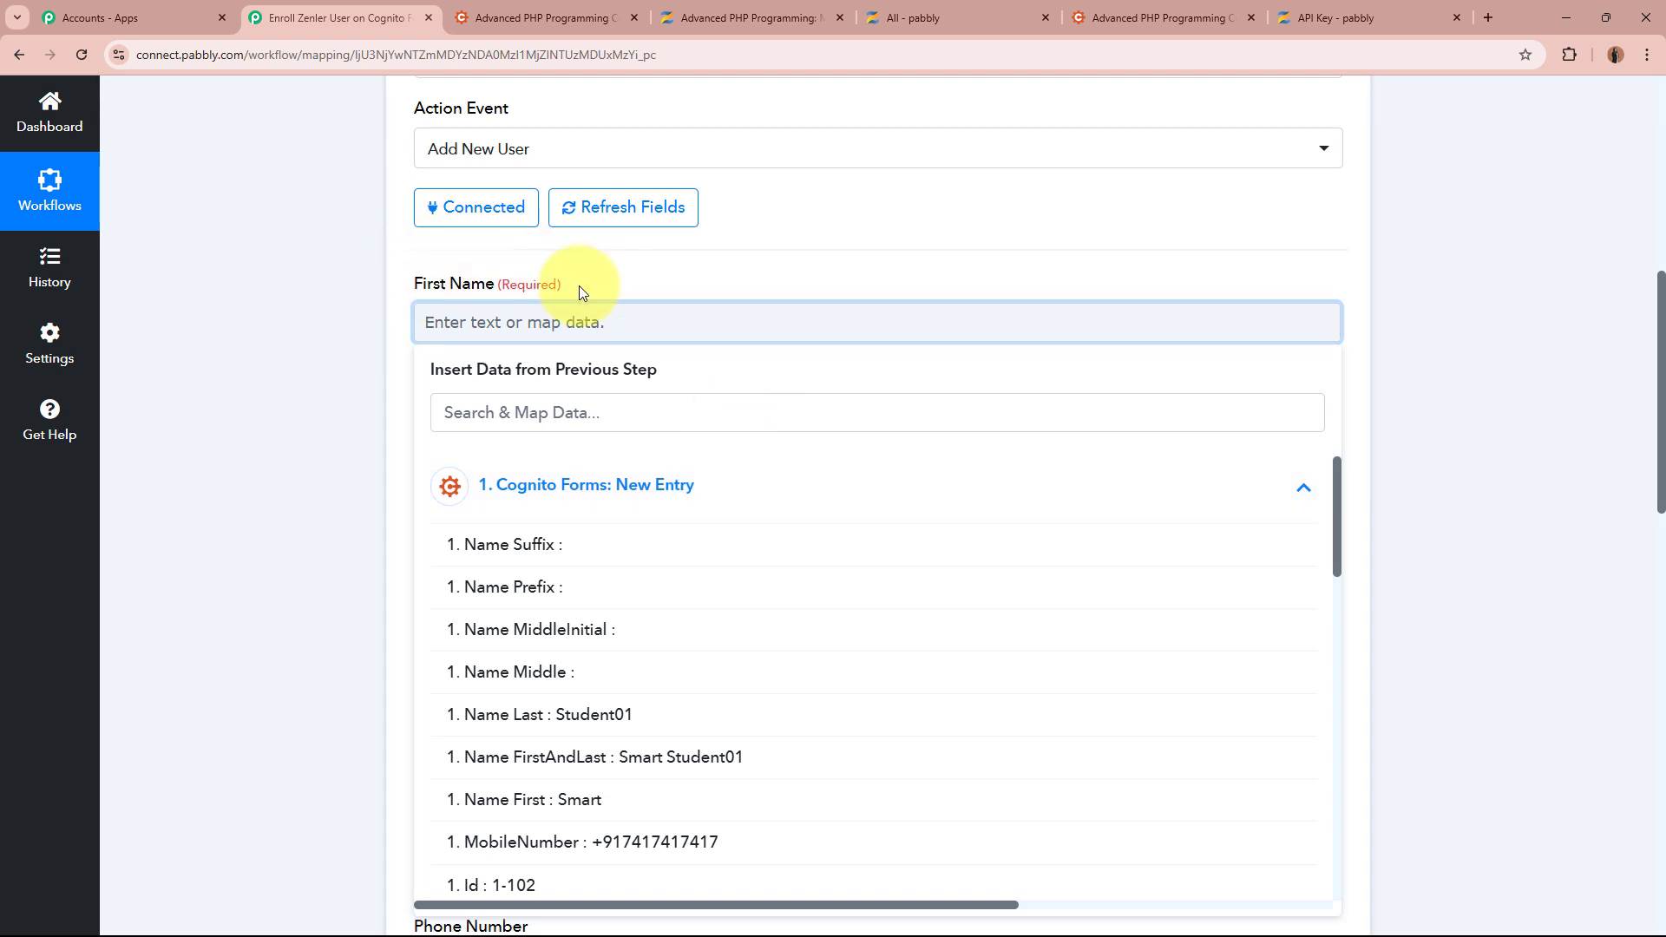
pyautogui.click(632, 811)
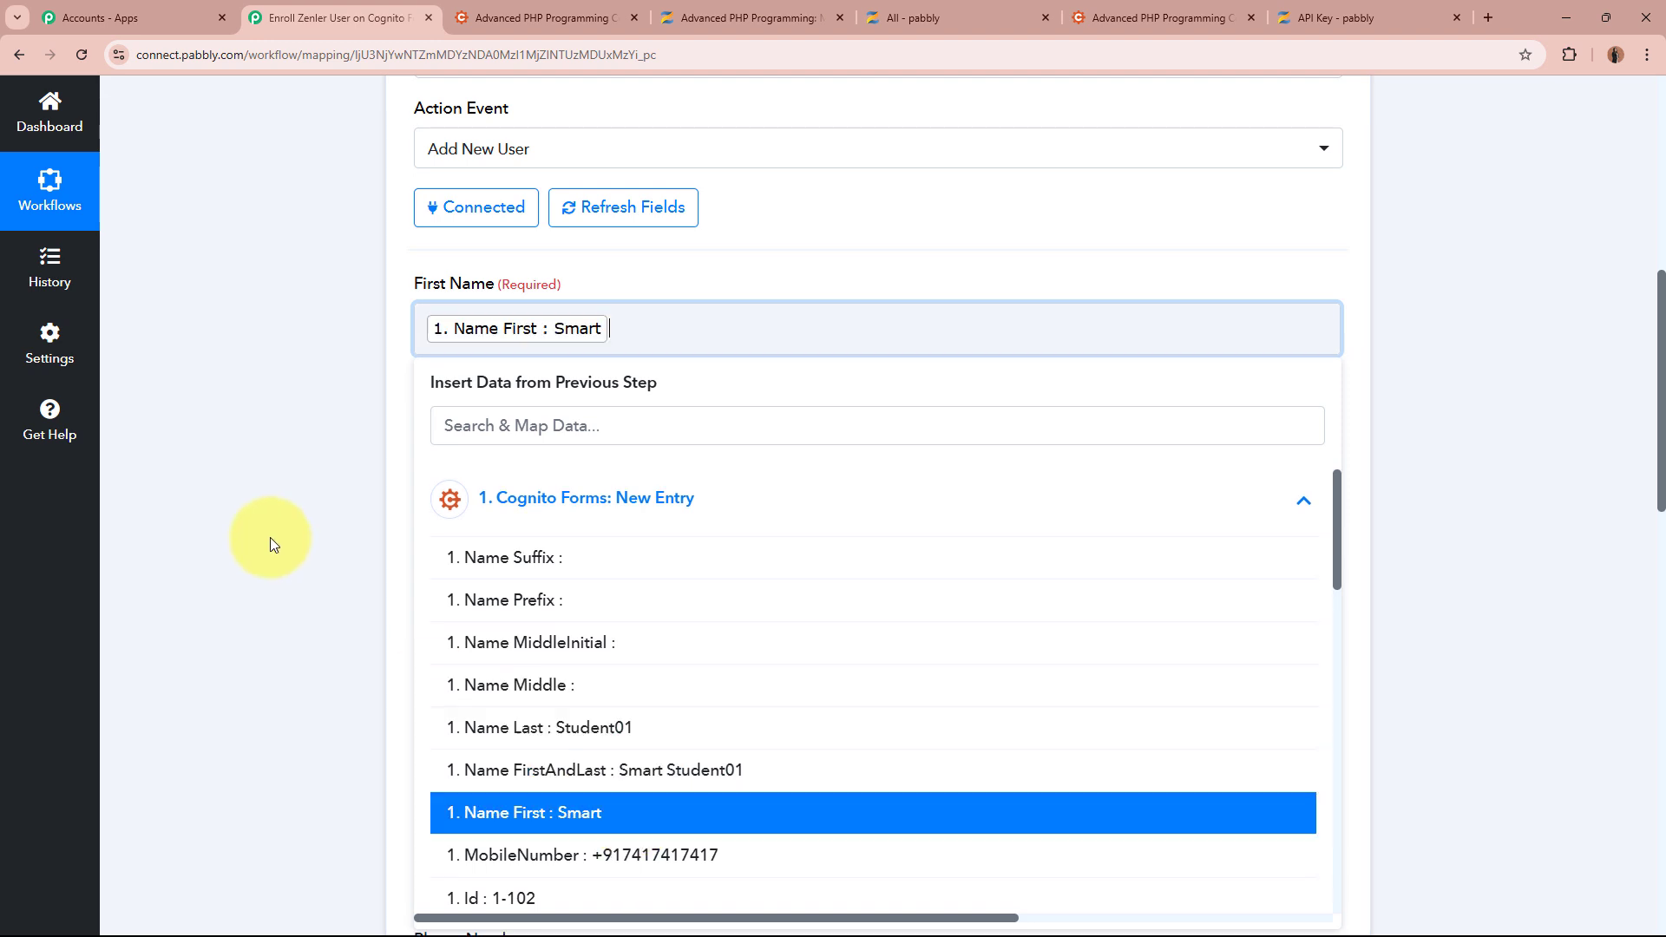
pyautogui.click(285, 491)
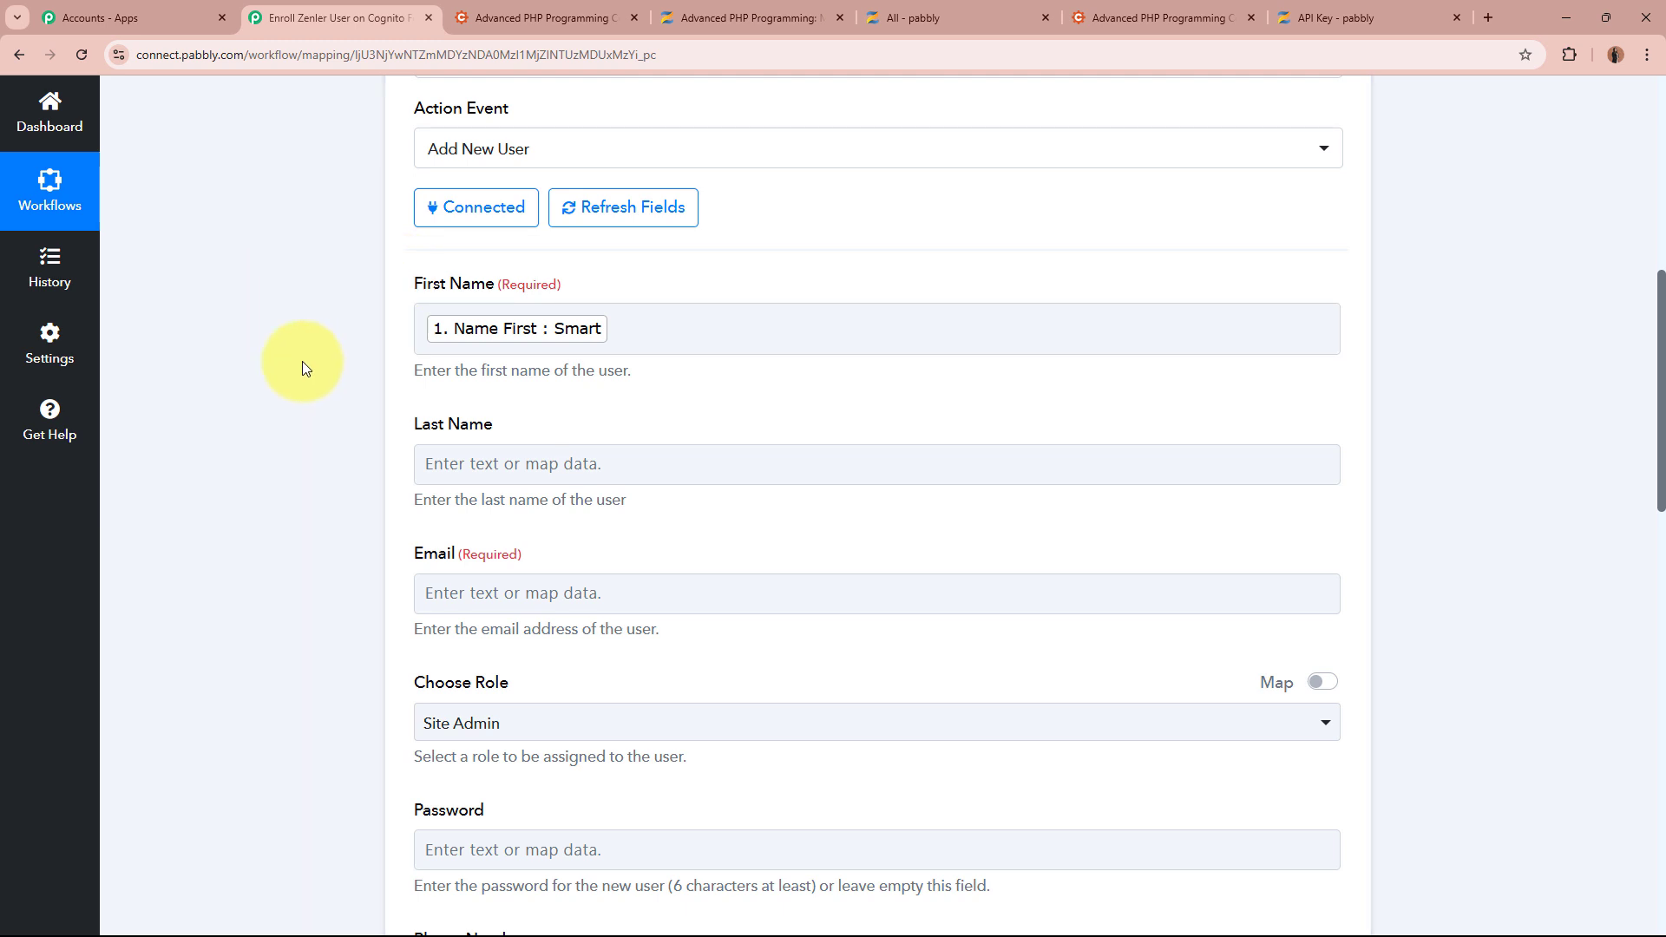
# Map the form's last name into Last Name and its Email into Email
pyautogui.scroll(5, 302, 361)
pyautogui.scroll(2, 302, 361)
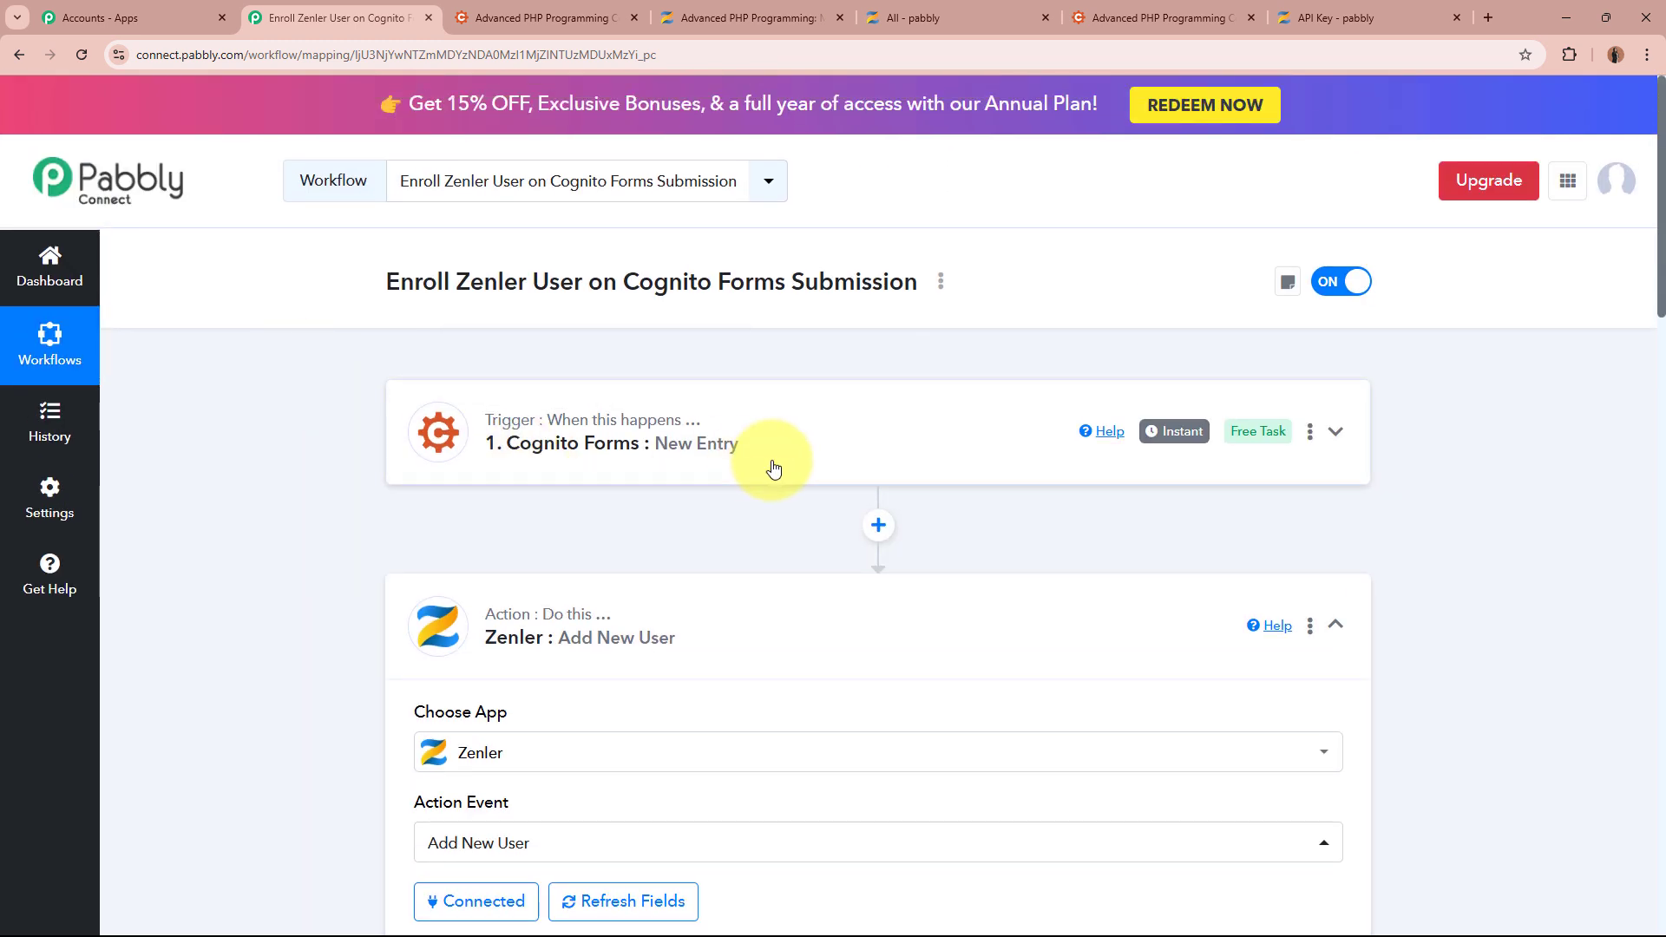
pyautogui.scroll(-8, 772, 464)
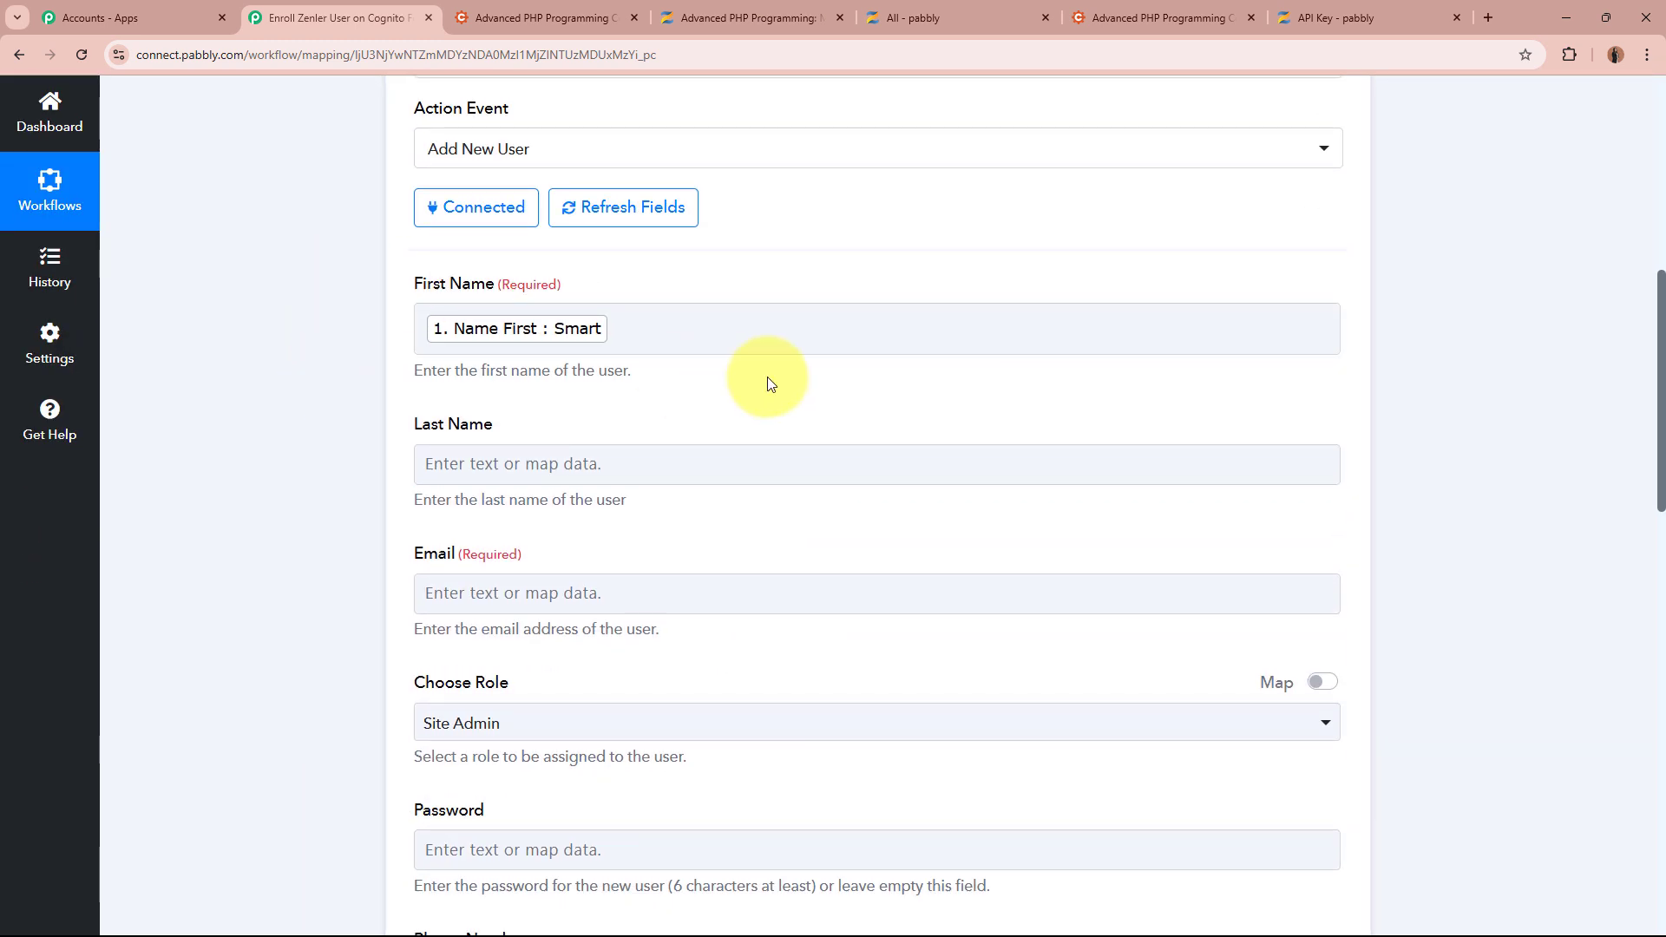
pyautogui.scroll(-2, 325, 385)
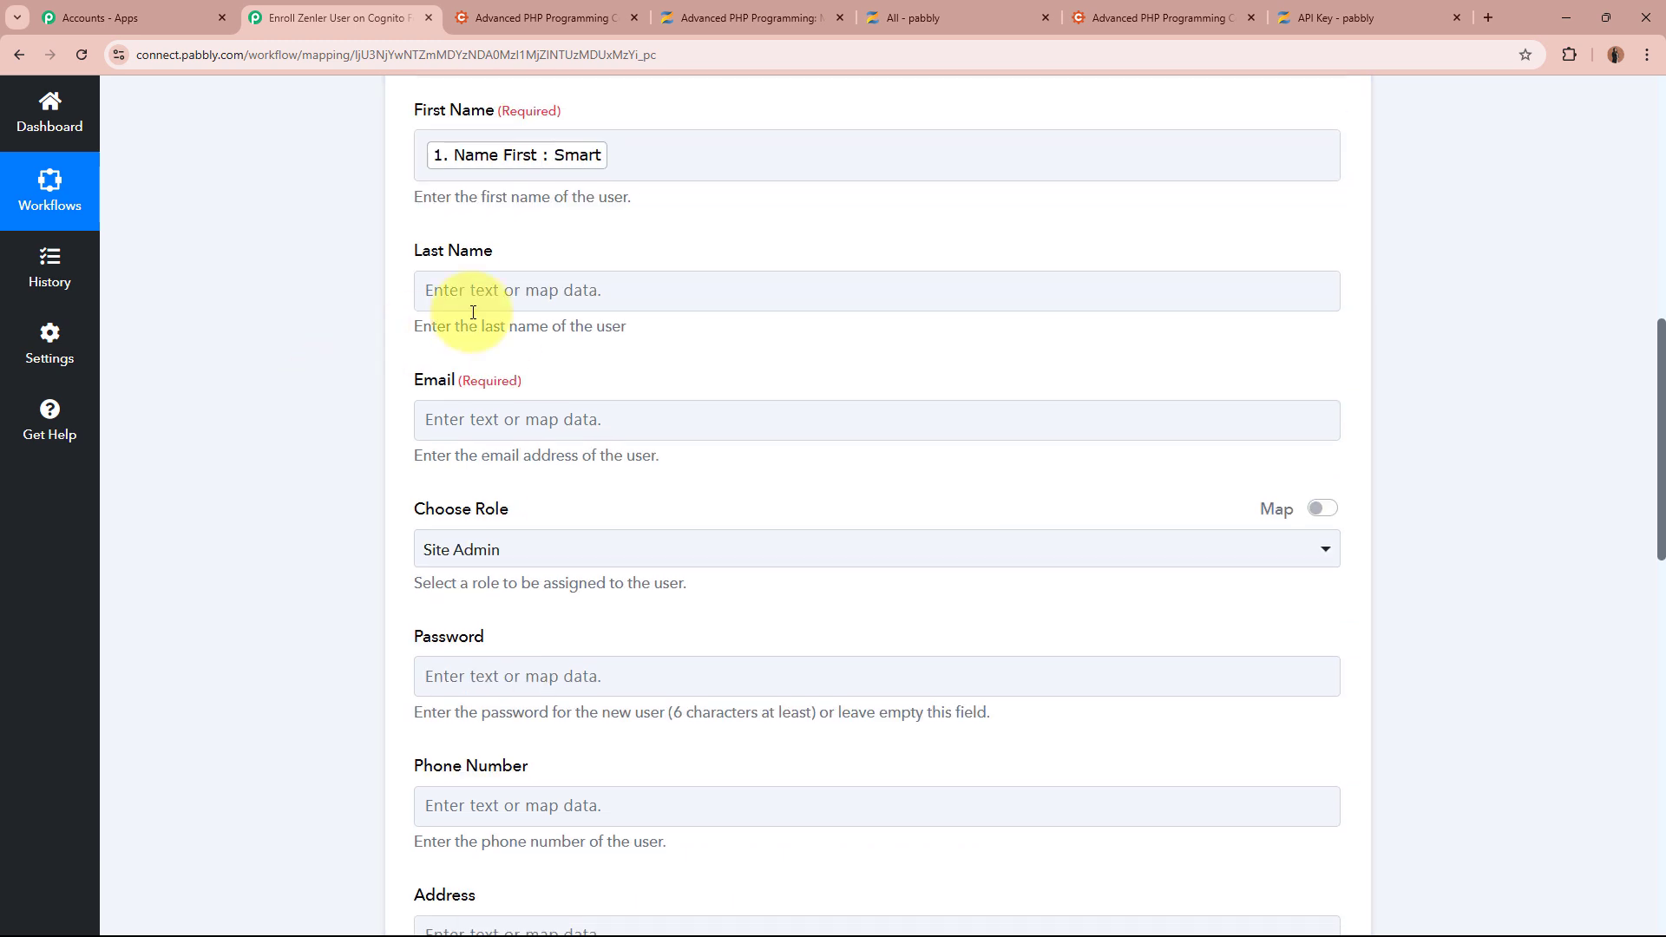
pyautogui.click(575, 289)
pyautogui.click(735, 469)
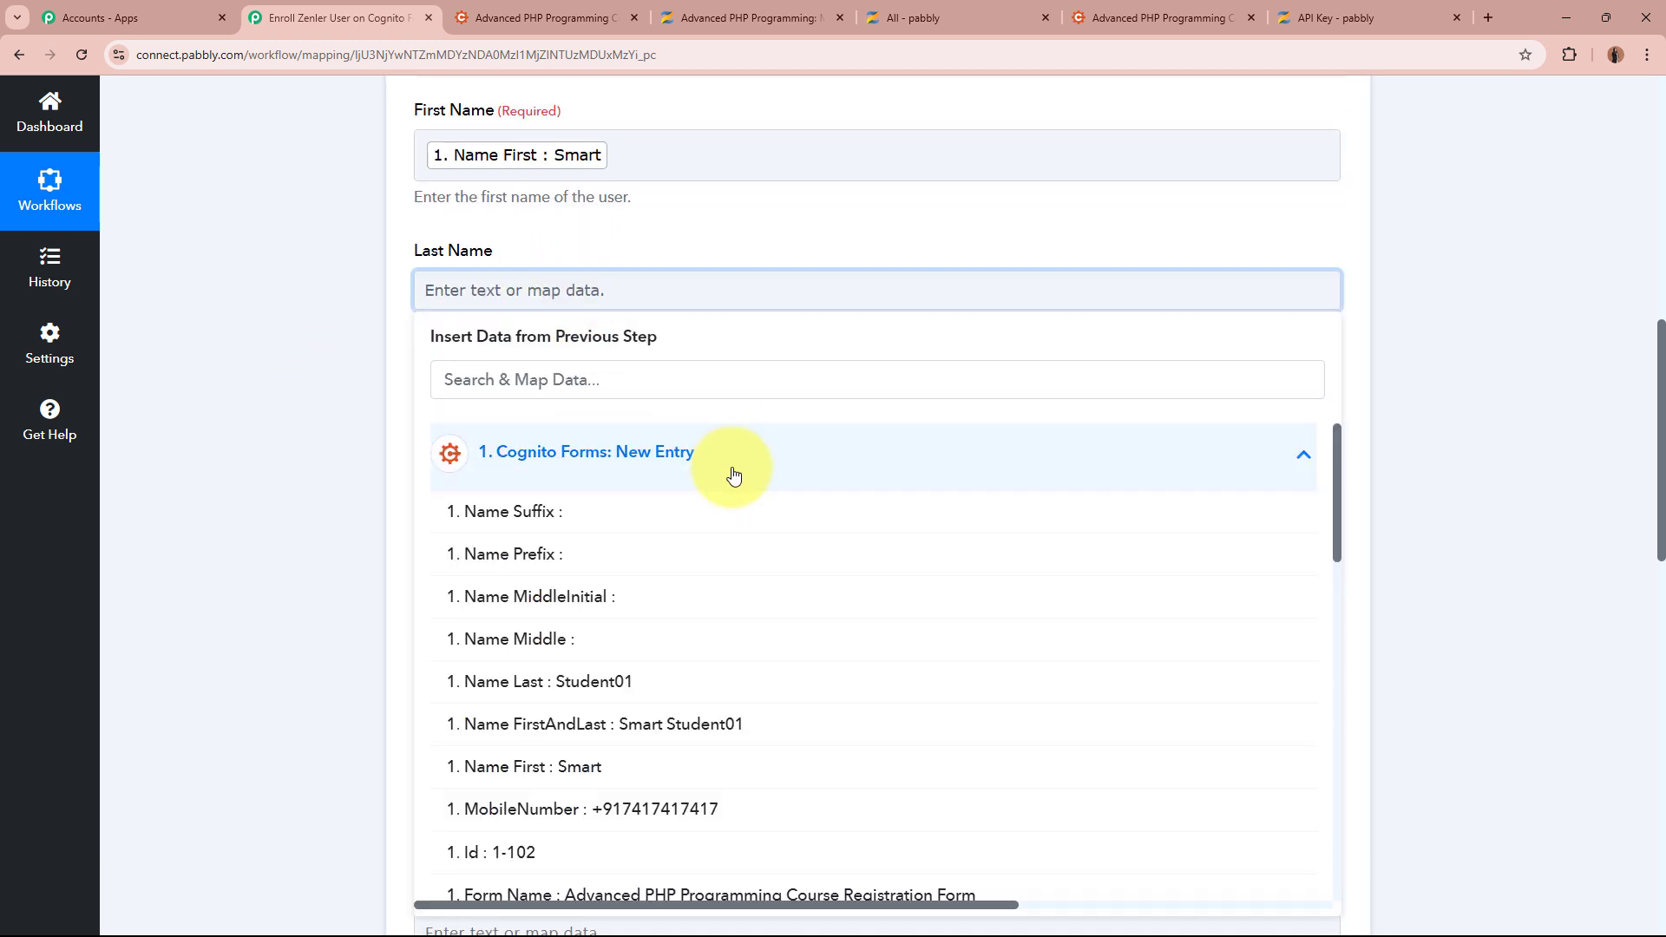
pyautogui.click(735, 686)
pyautogui.scroll(-2, 277, 433)
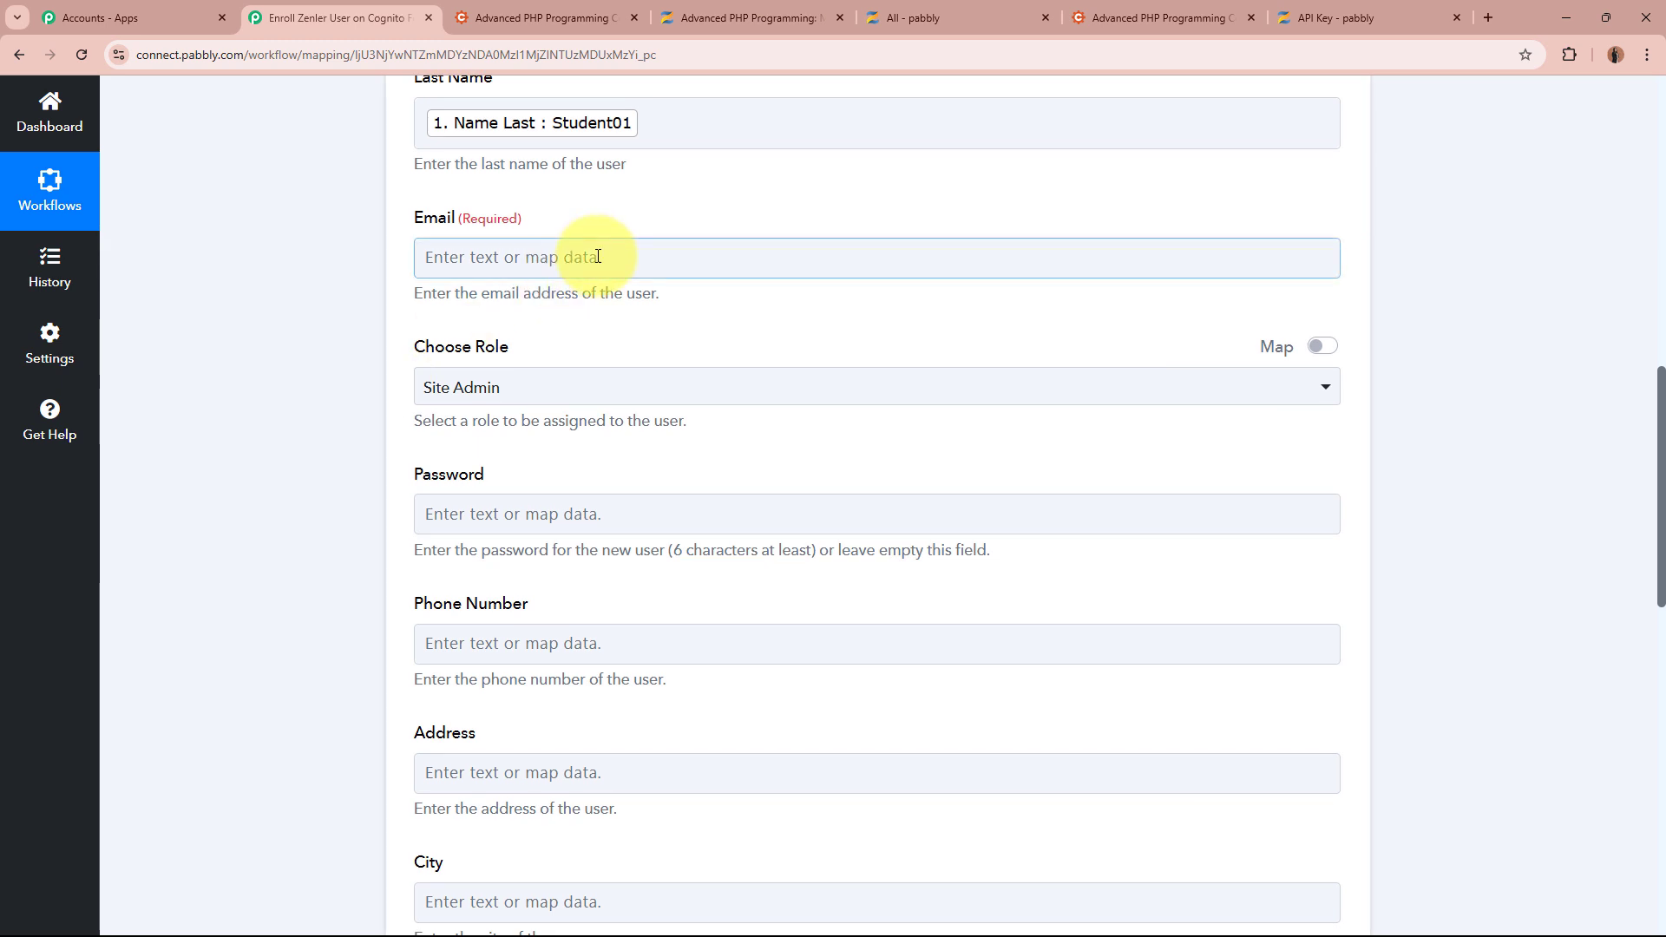
pyautogui.click(597, 256)
pyautogui.click(654, 352)
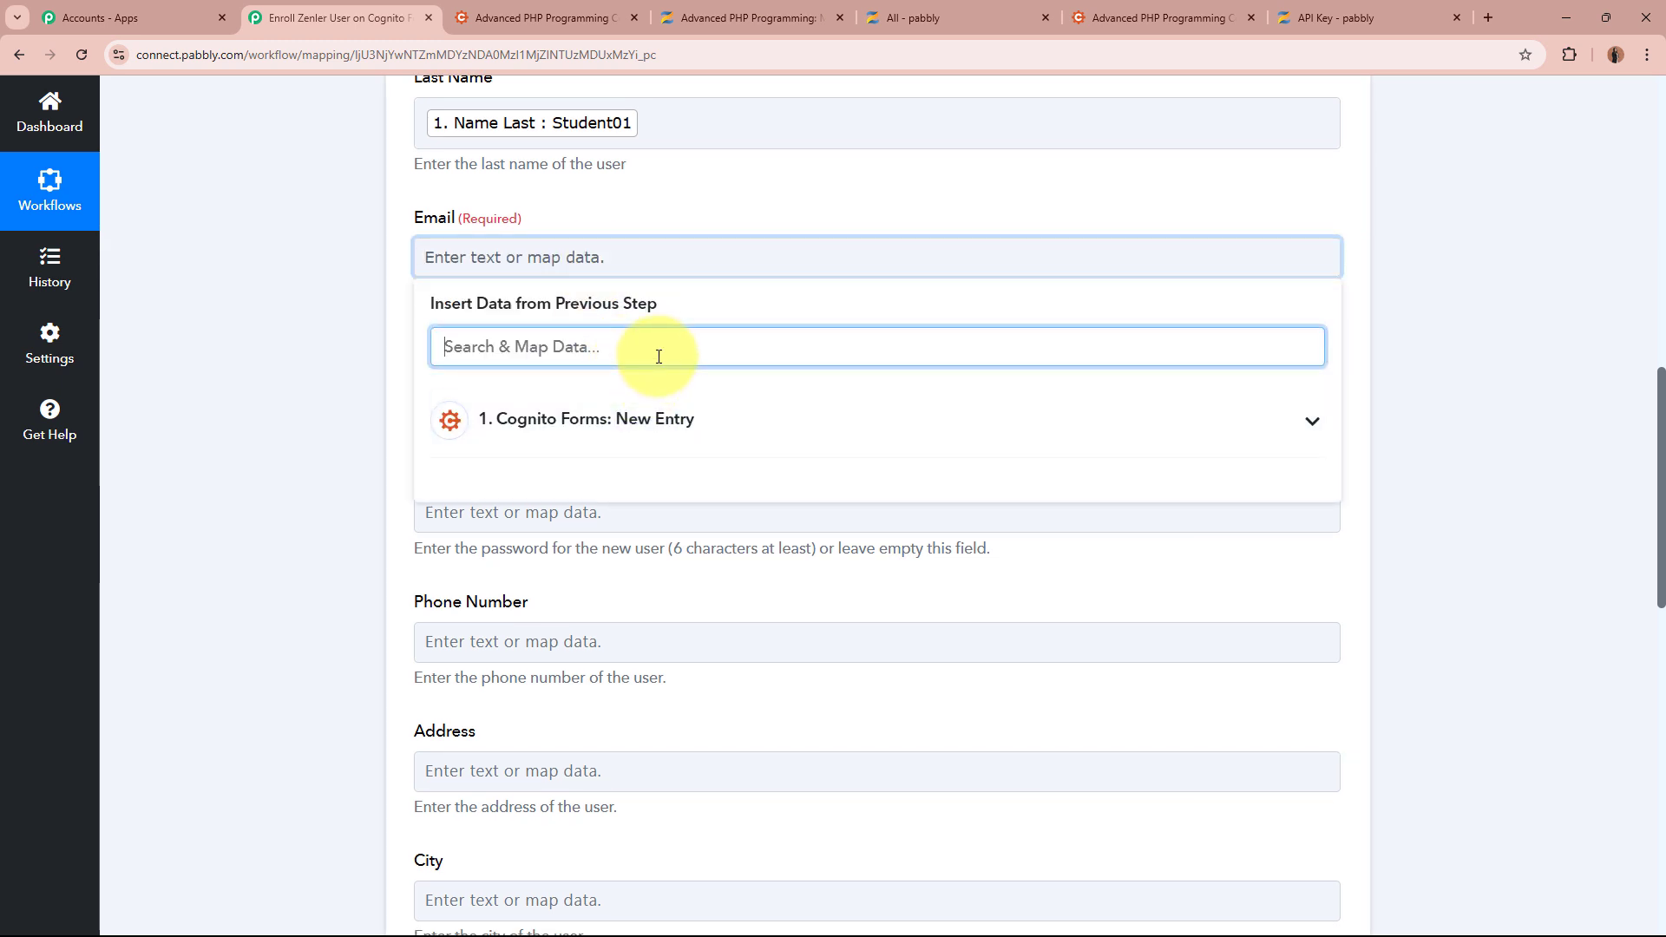
pyautogui.write('Email')
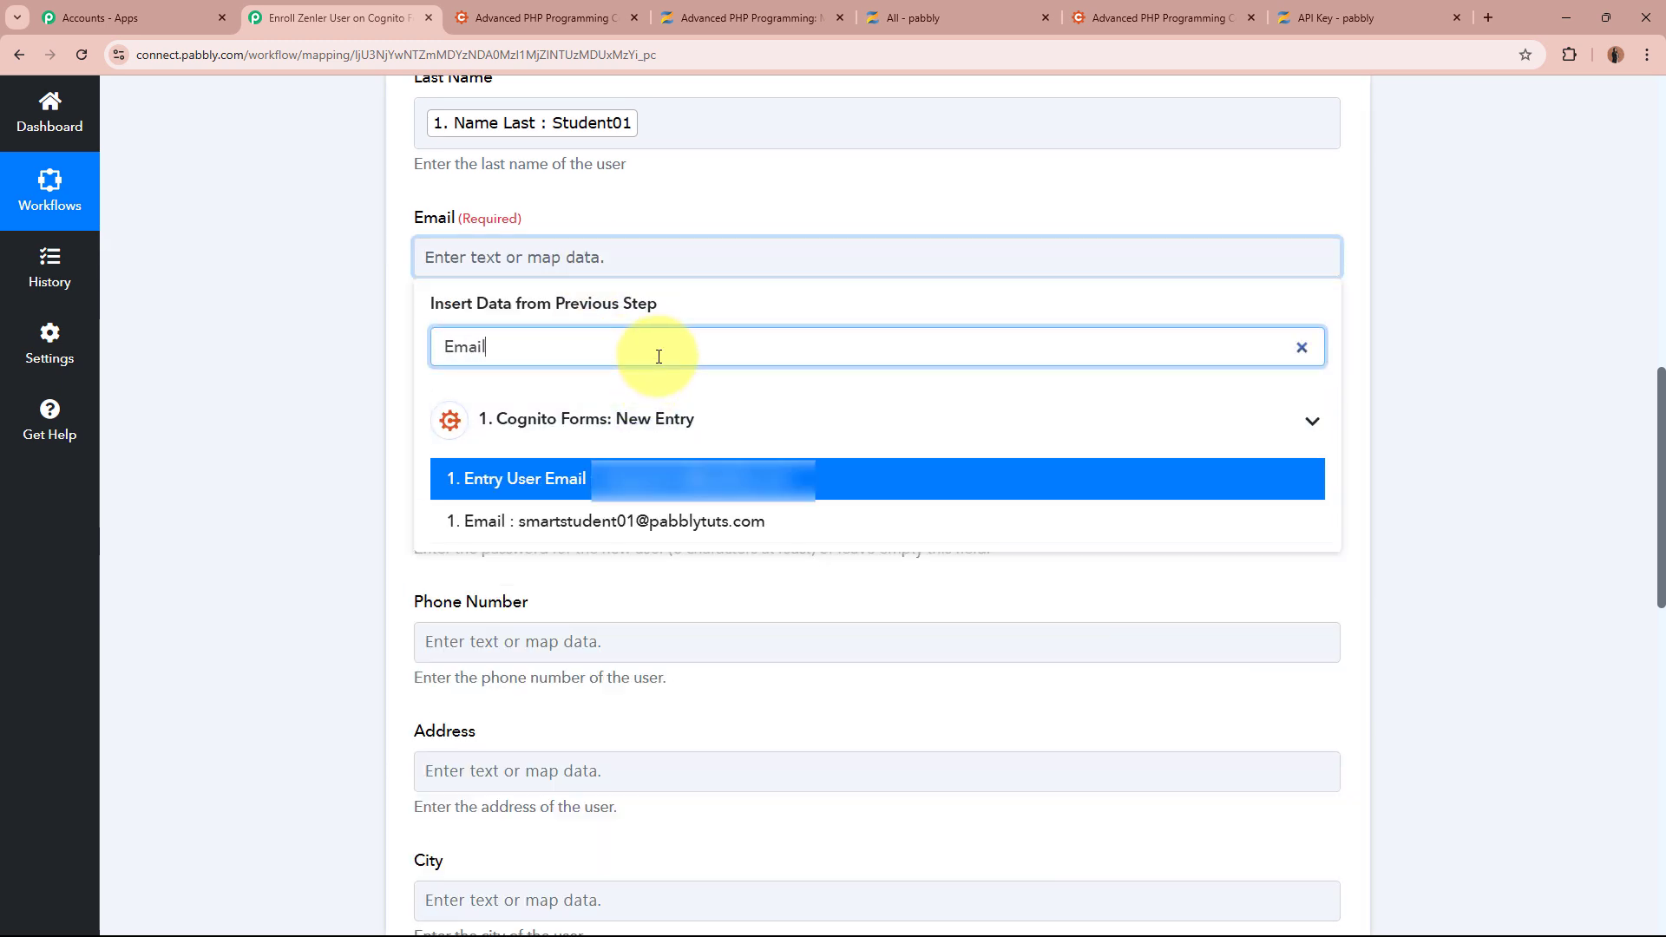
pyautogui.click(685, 526)
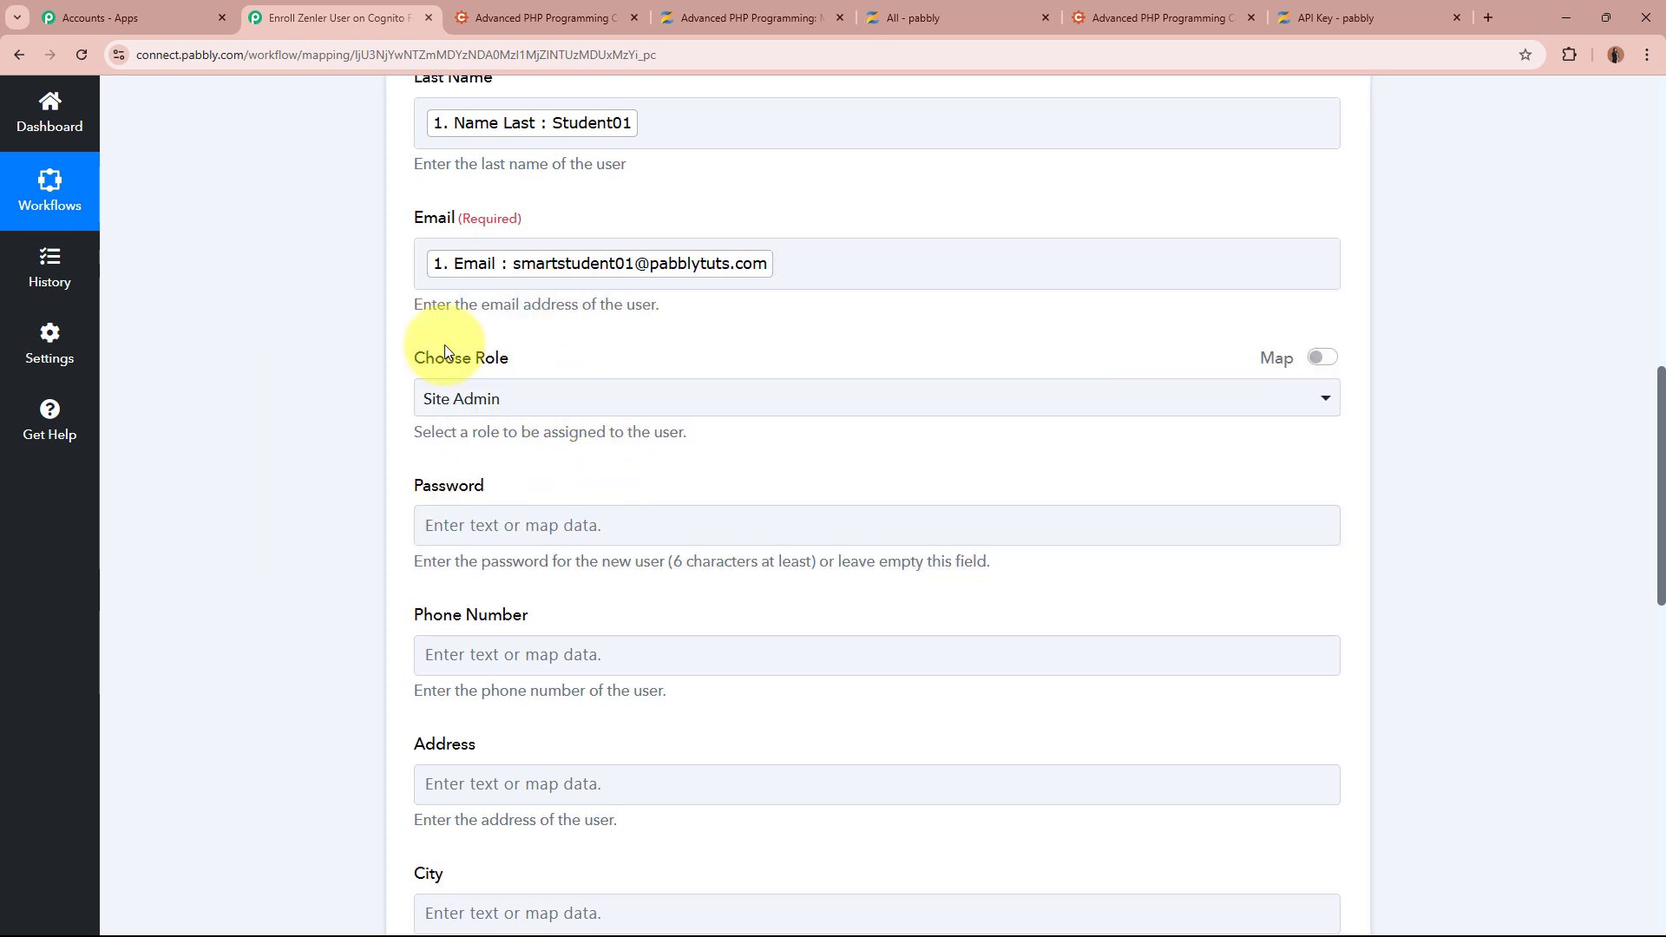
# Set Choose Role to Student instead of Site Admin
pyautogui.click(608, 402)
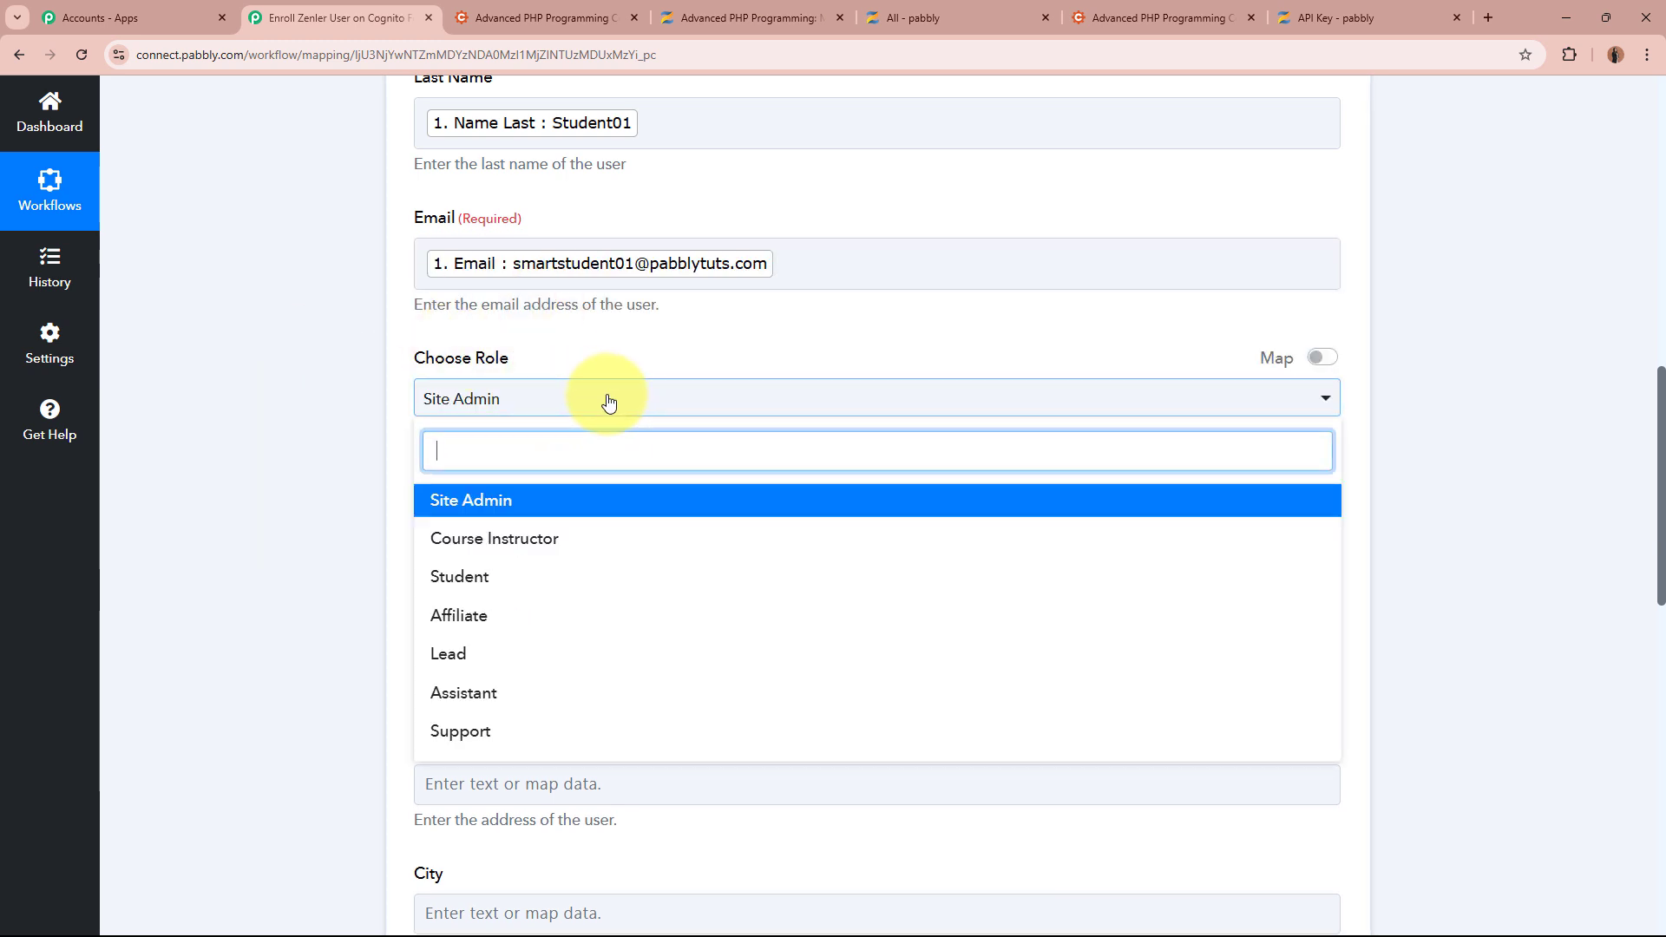
pyautogui.click(609, 576)
pyautogui.click(305, 451)
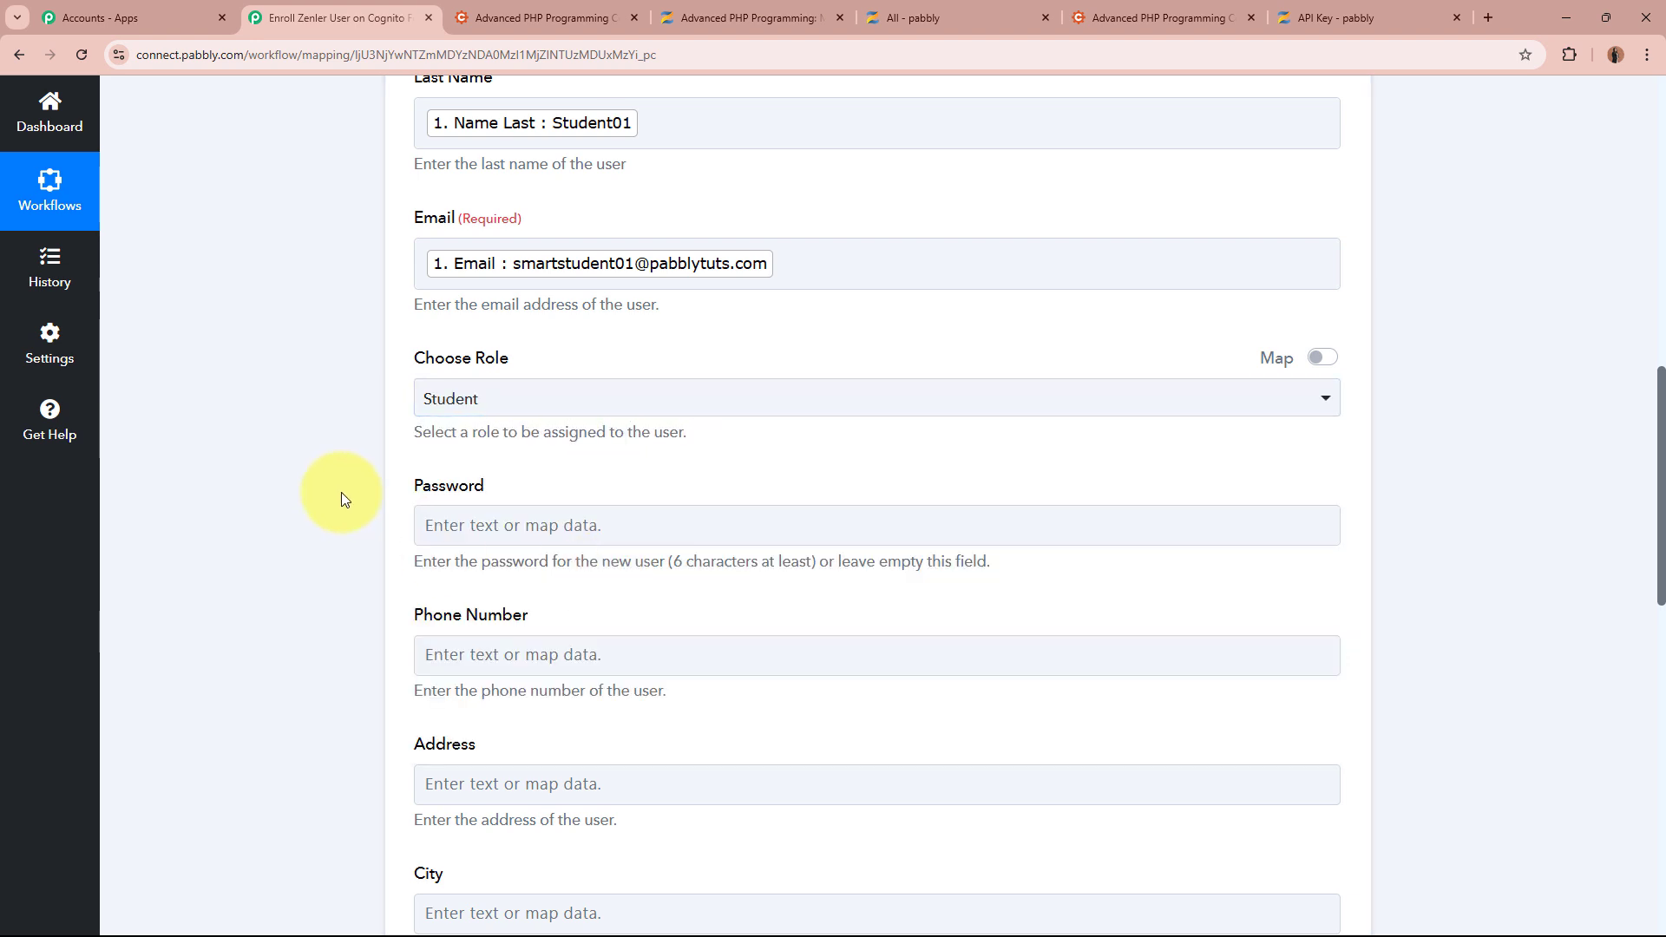
pyautogui.scroll(-2, 335, 382)
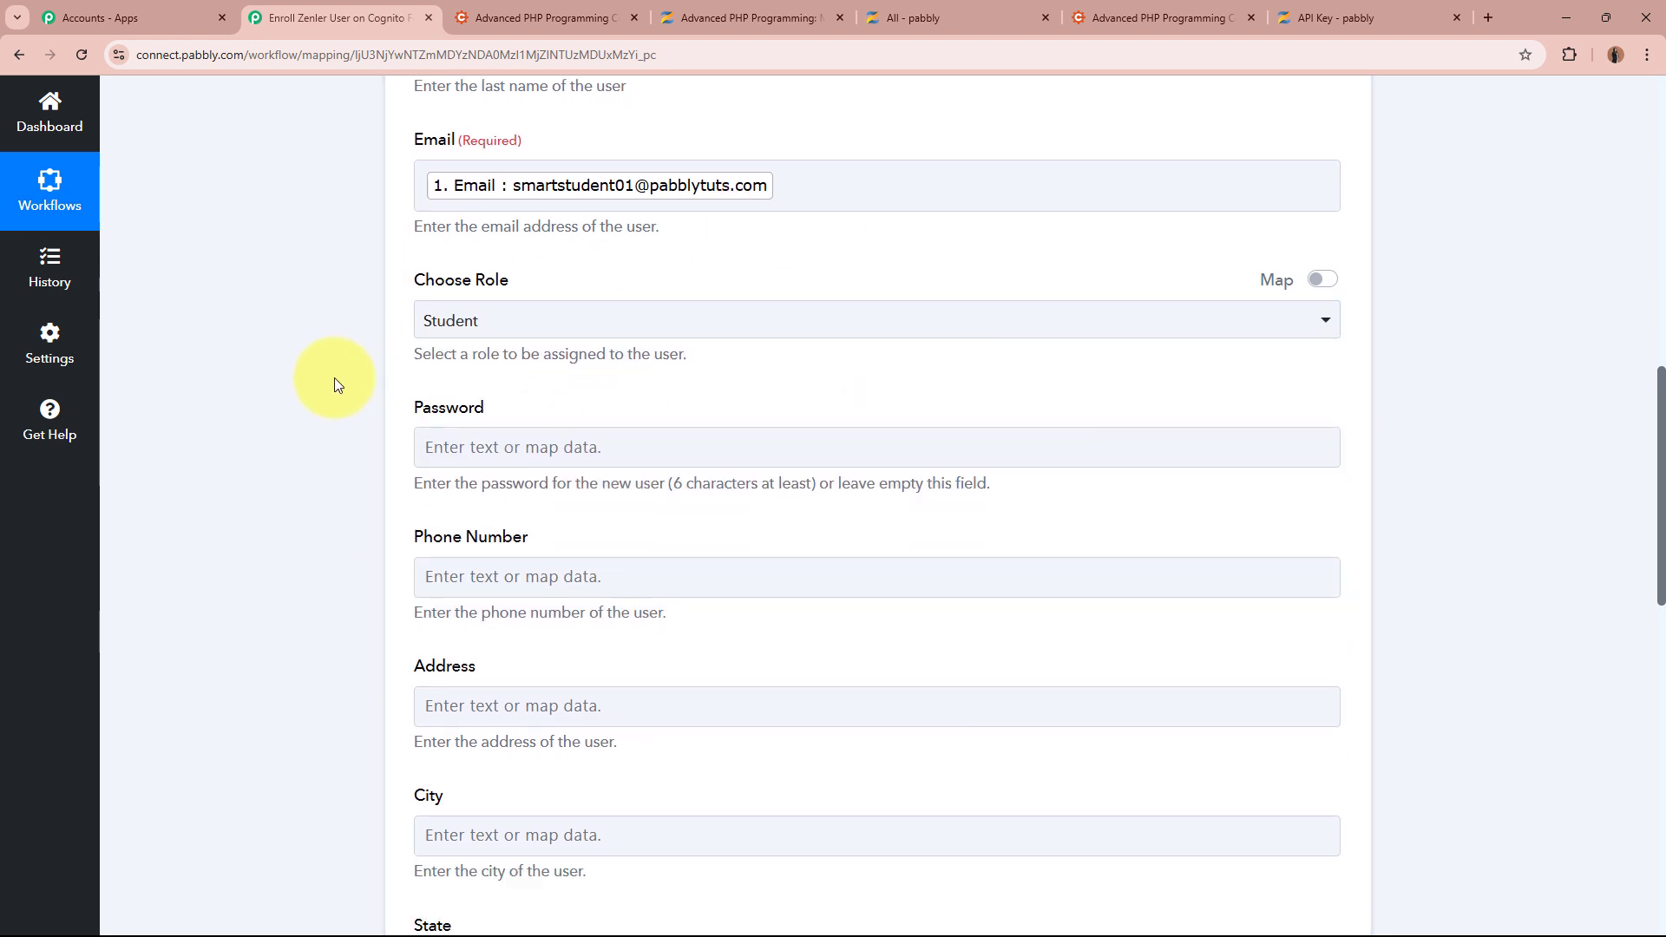
# Insert the form's first name and last name tokens into the Password field
pyautogui.click(625, 351)
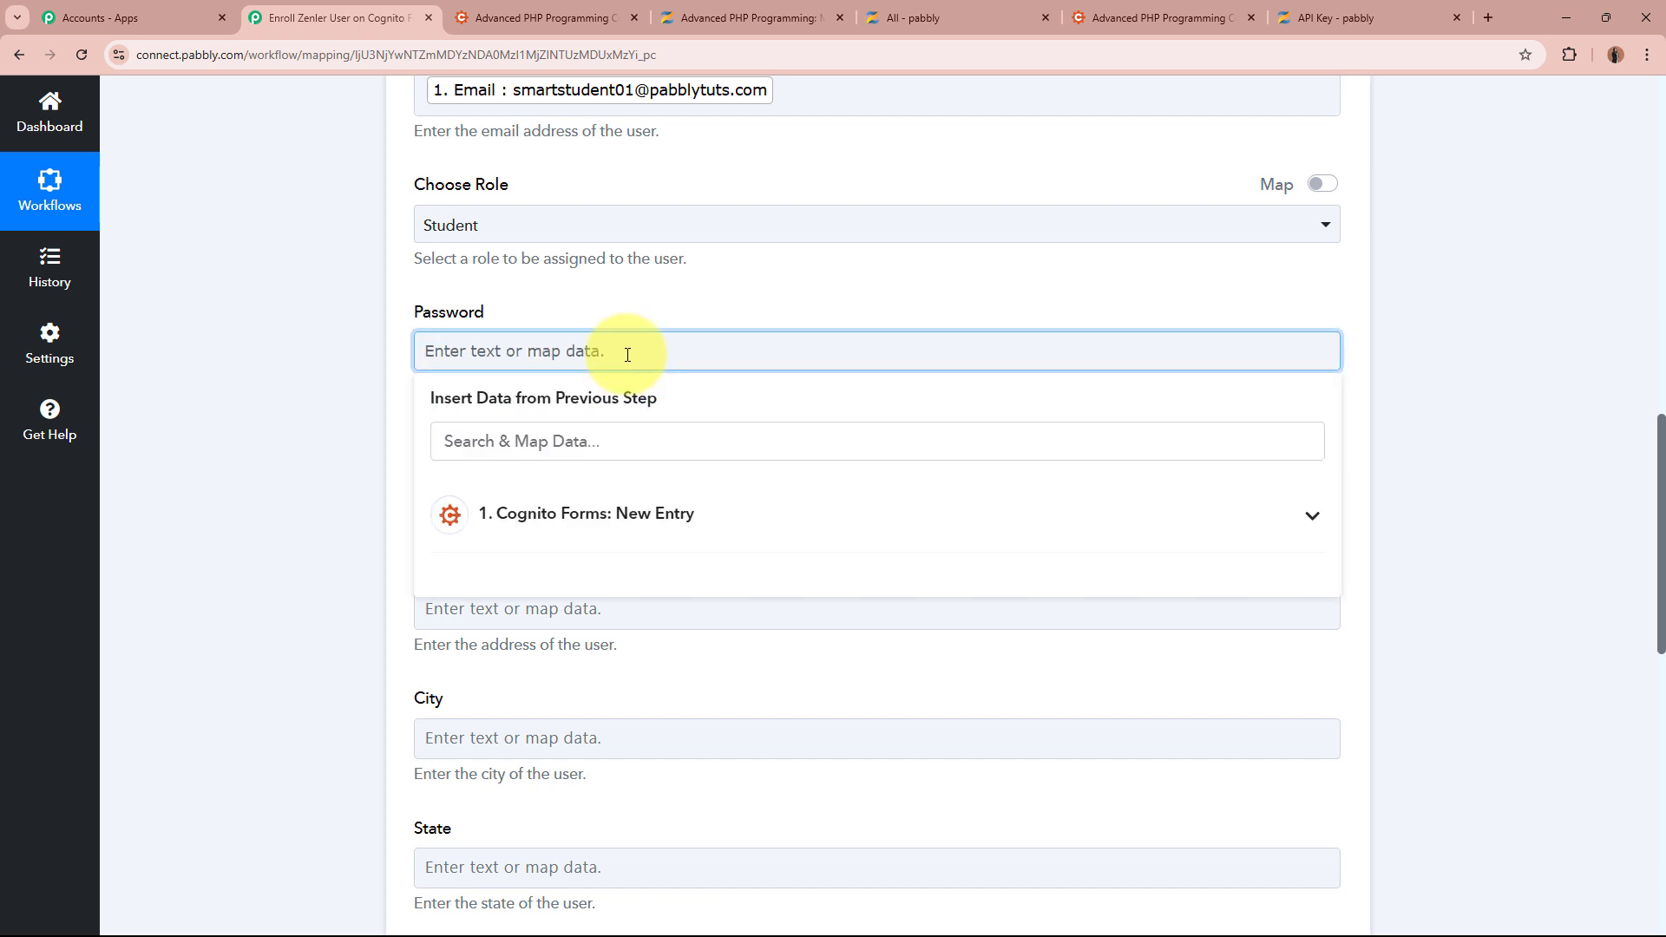
pyautogui.click(661, 513)
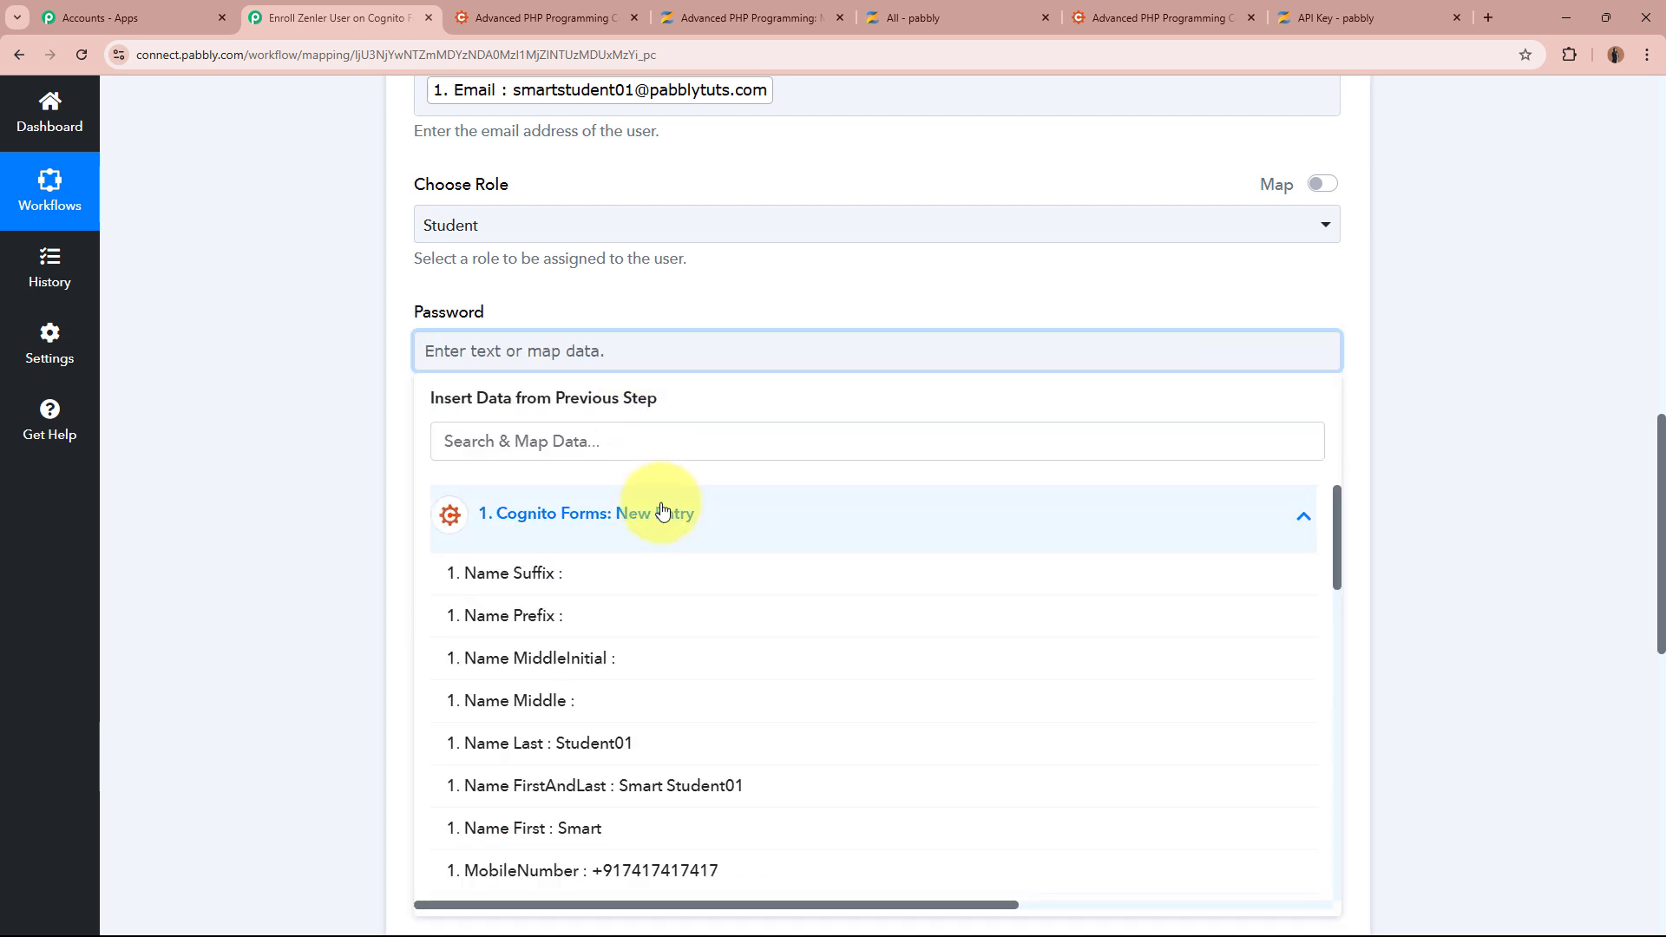
pyautogui.click(626, 831)
pyautogui.click(655, 760)
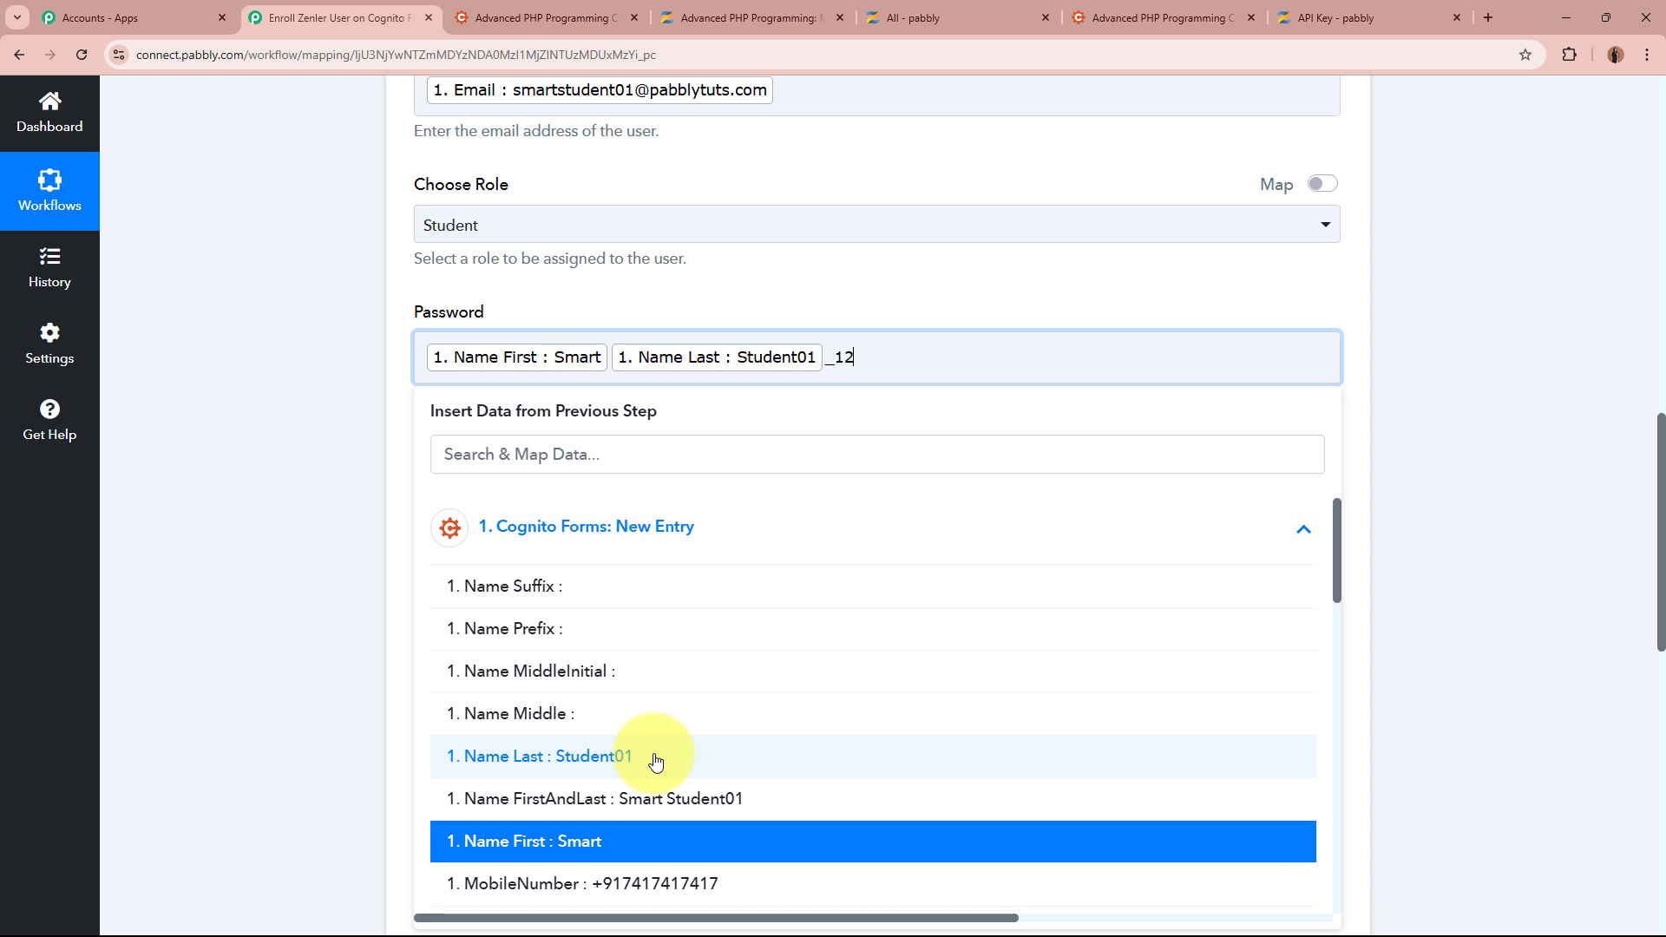
pyautogui.click(212, 372)
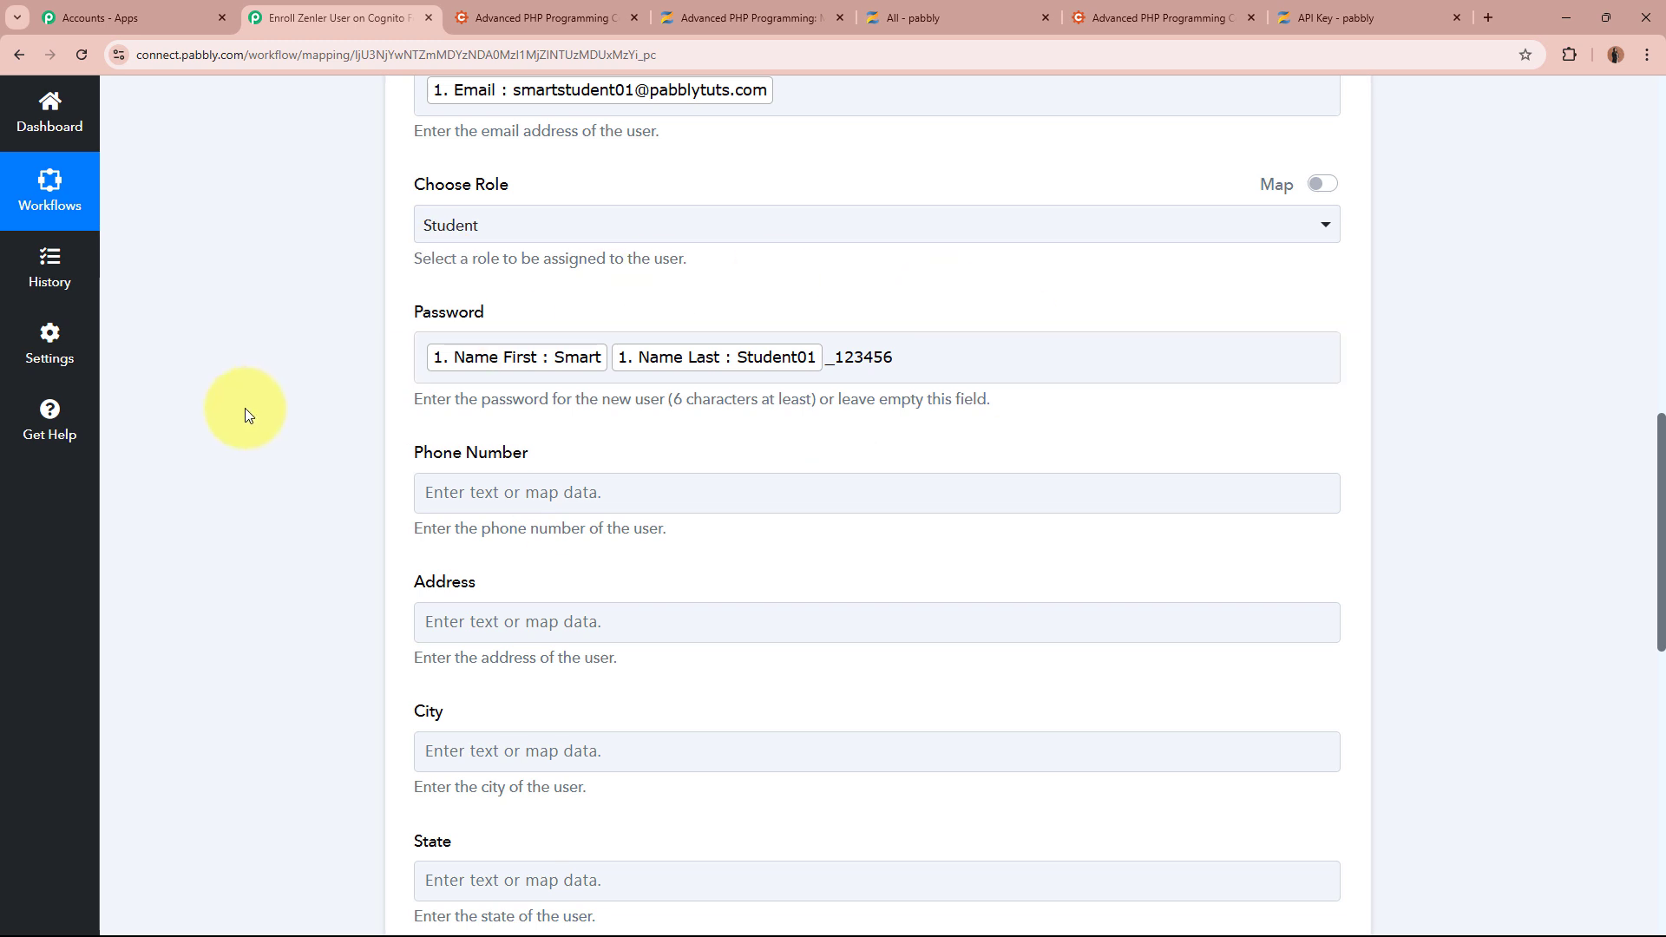
# Map the form's MobileNumber into the Phone Number field
pyautogui.scroll(-2, 245, 408)
pyautogui.click(495, 314)
pyautogui.click(592, 508)
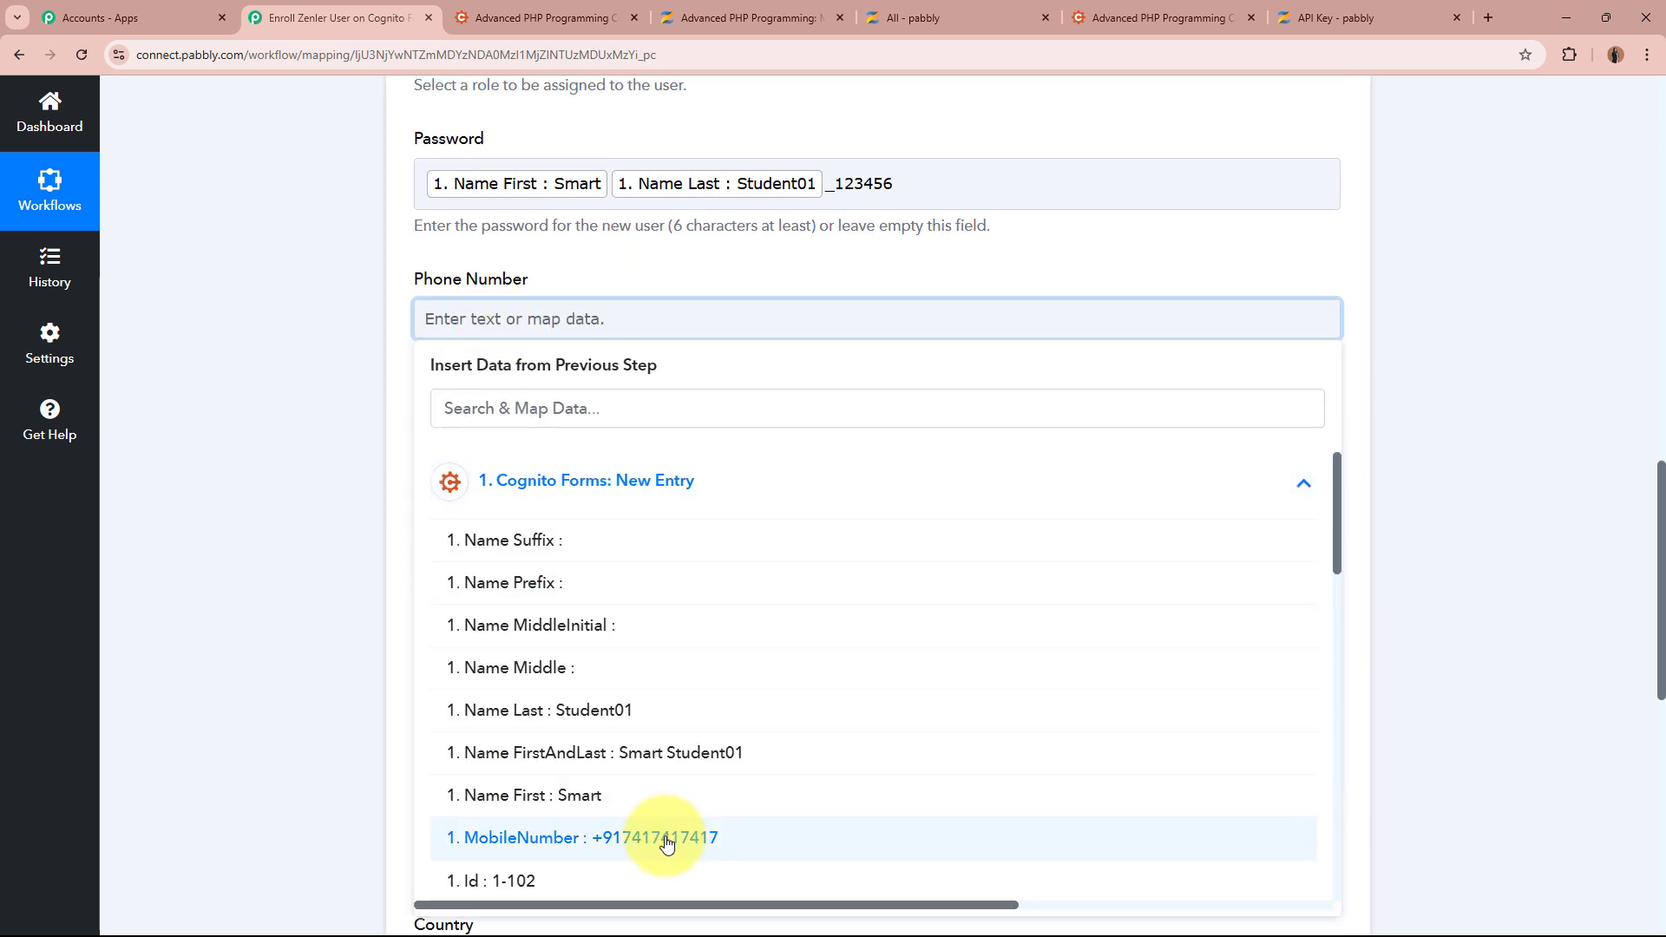
pyautogui.click(667, 838)
pyautogui.click(231, 545)
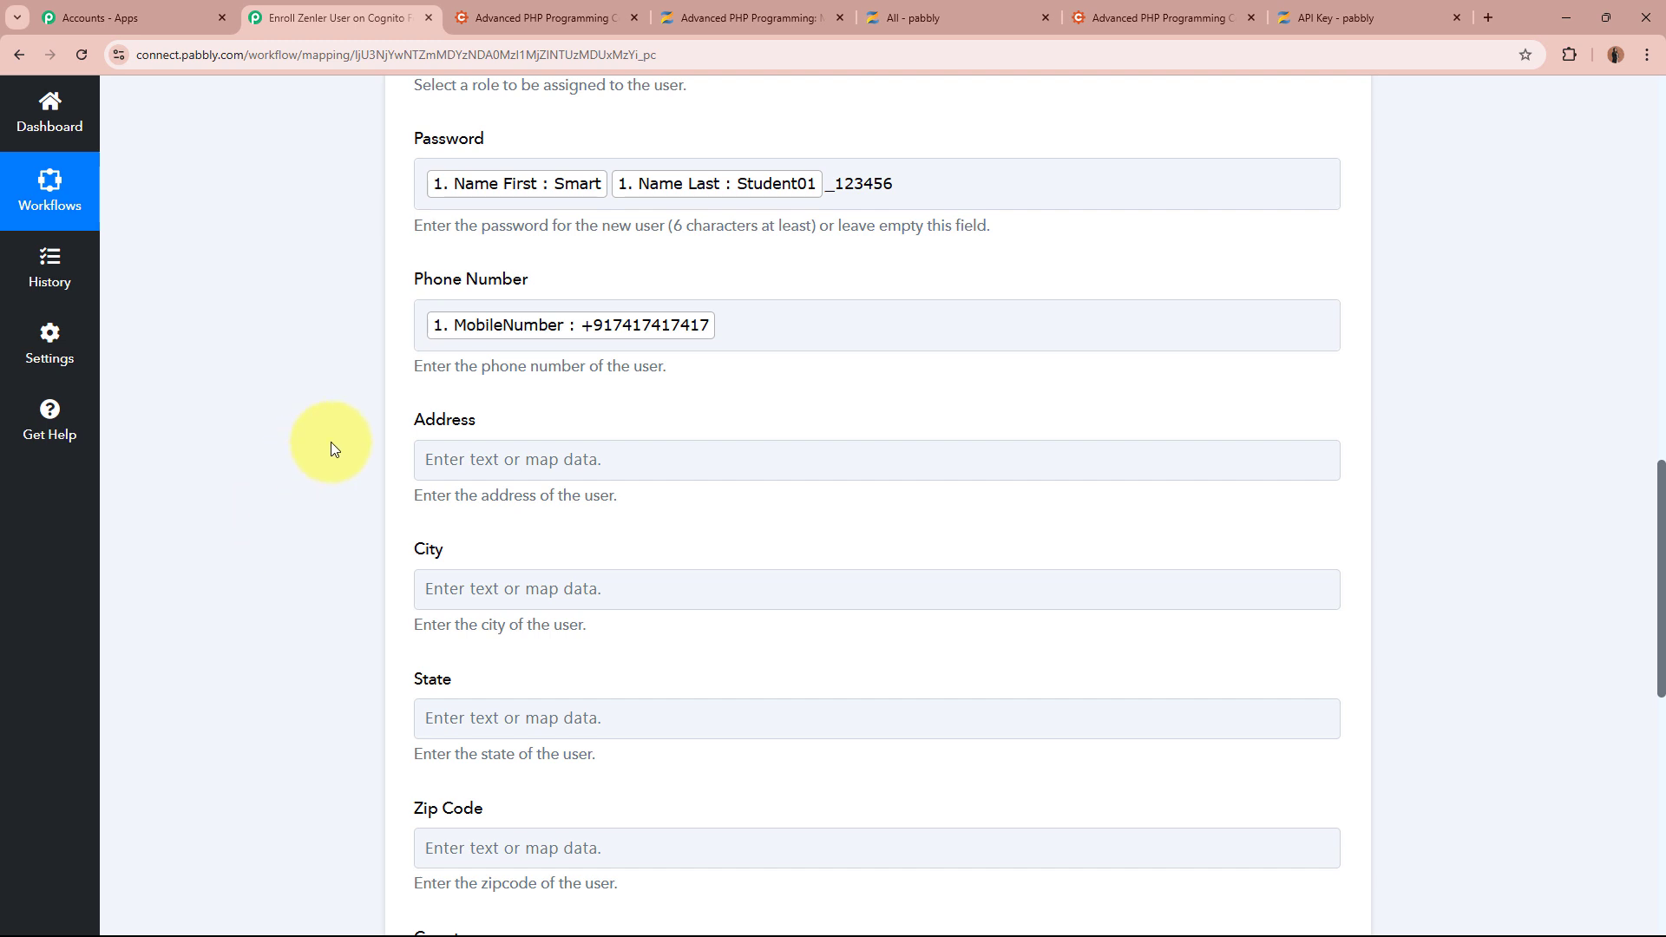
pyautogui.scroll(-3, 1310, 755)
pyautogui.scroll(3, 1315, 755)
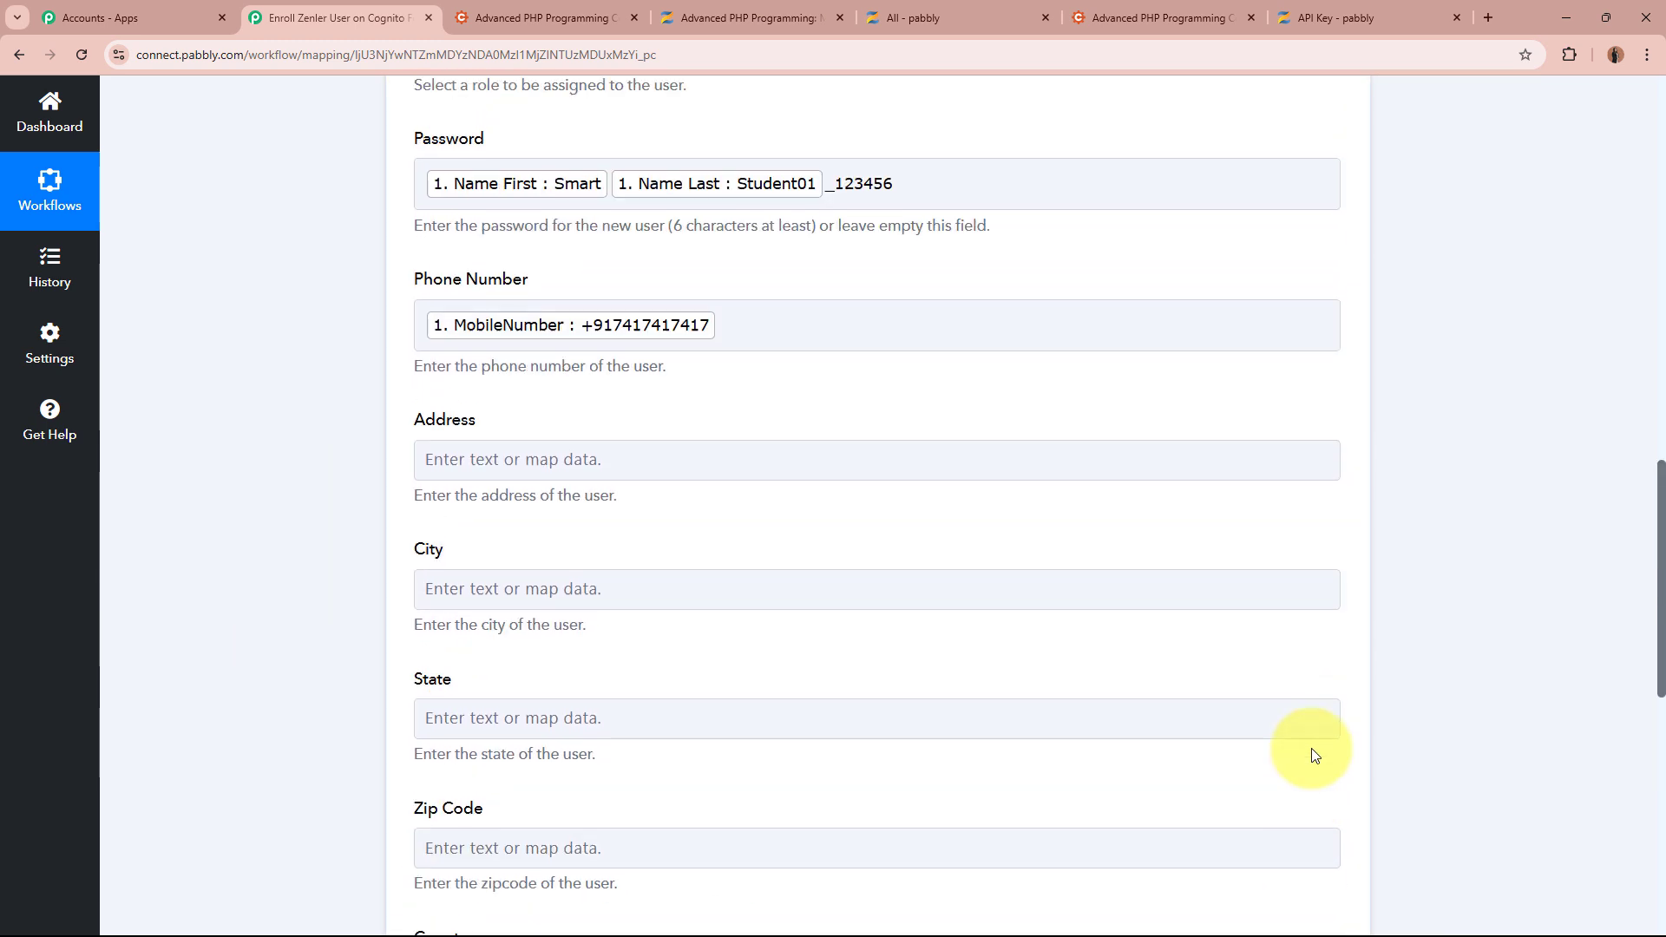
pyautogui.scroll(-8, 298, 576)
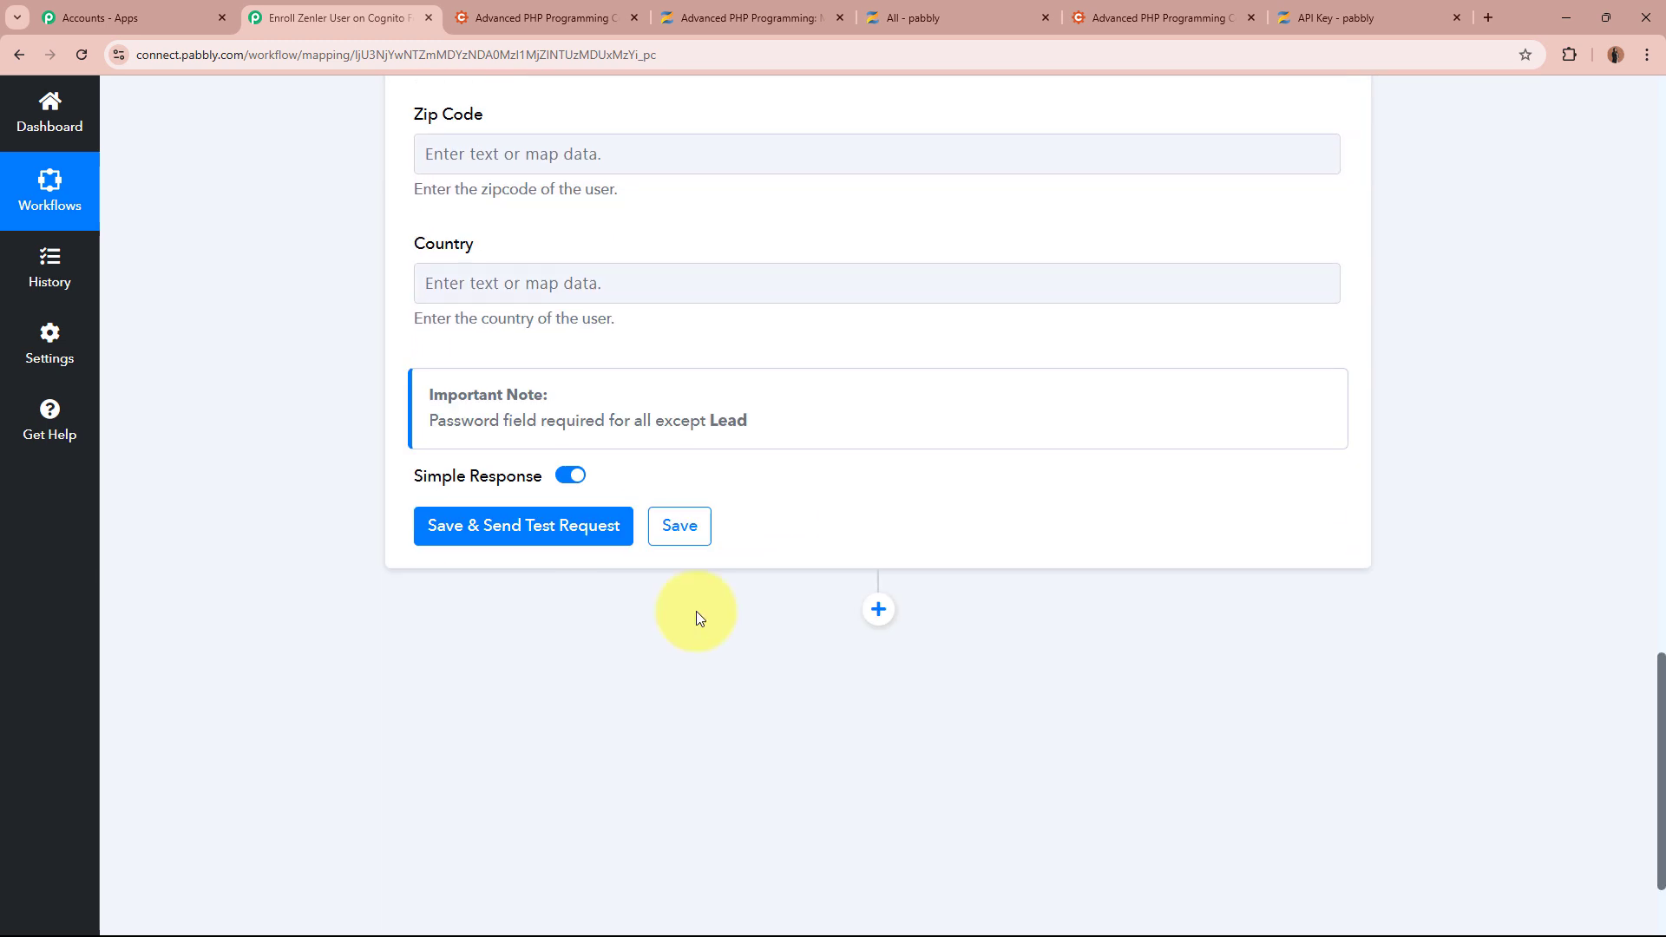
# Save and test the step, confirm the 201 'People added successfully' response, then switch to Zenler
pyautogui.click(546, 531)
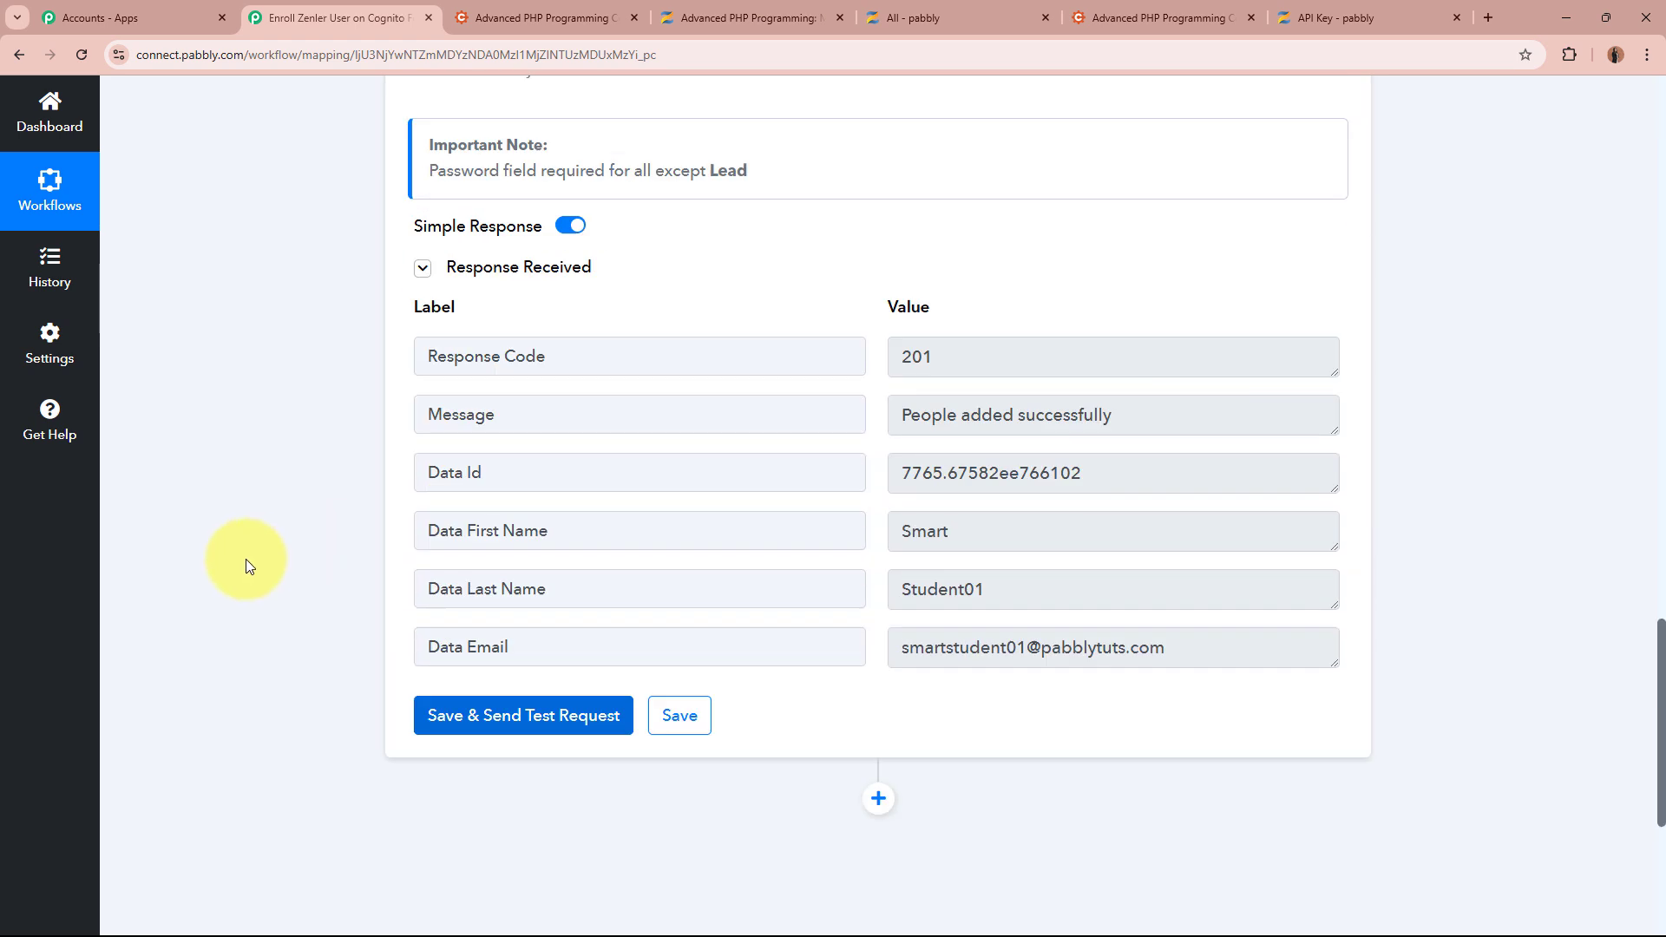
pyautogui.scroll(-1, 246, 558)
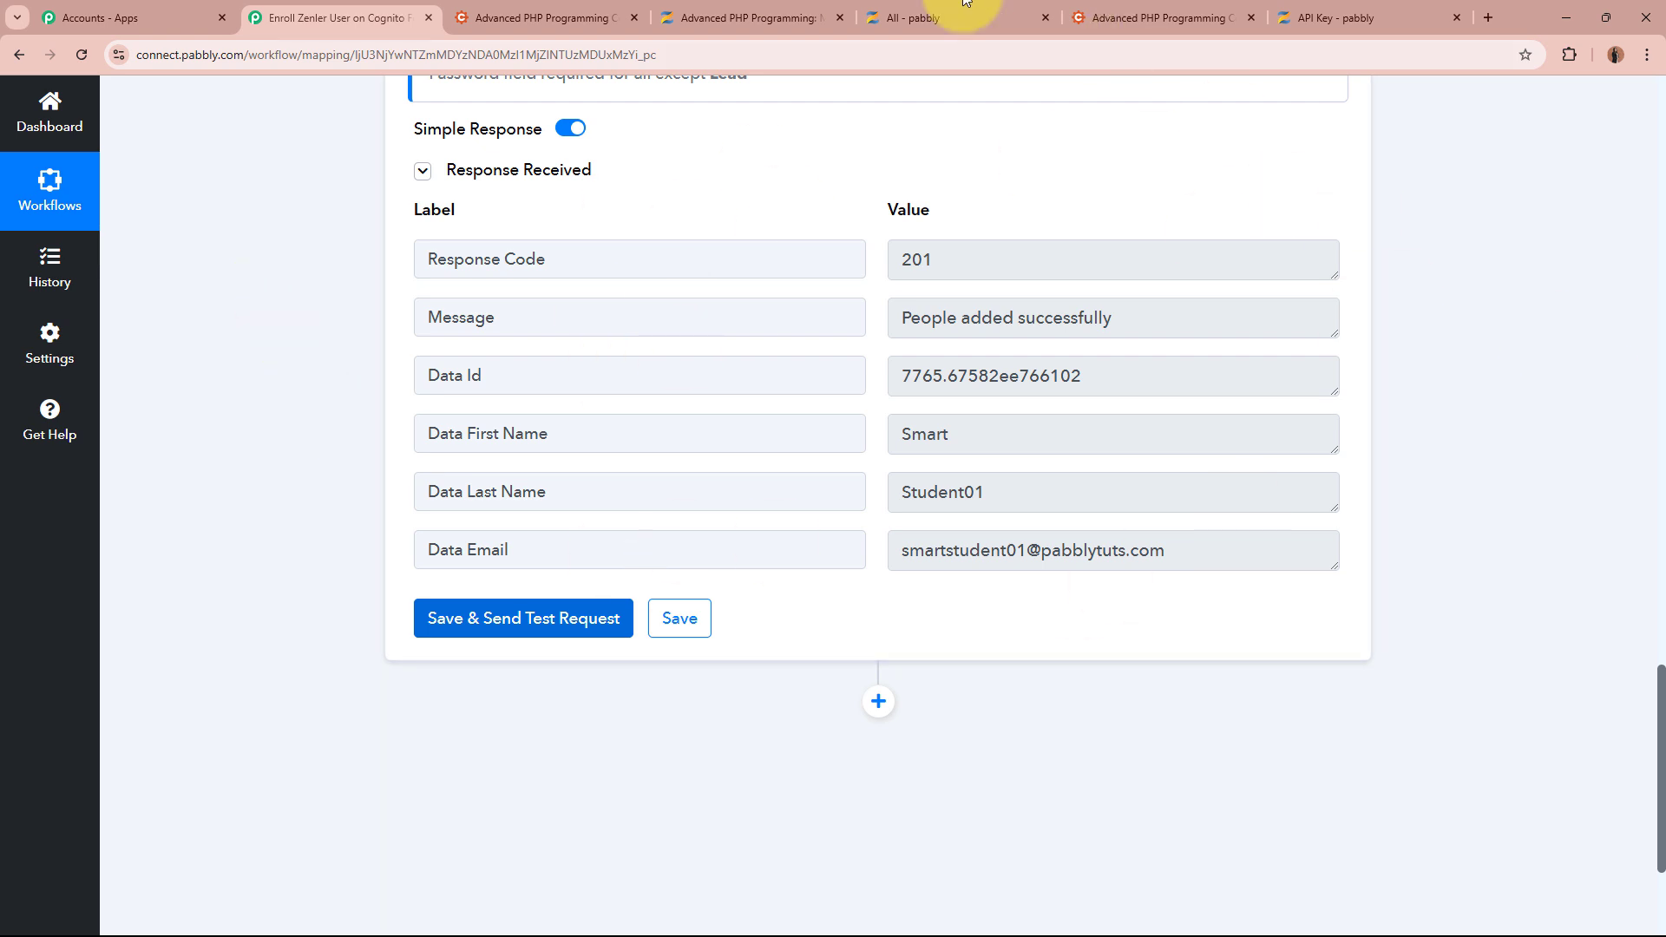
pyautogui.click(753, 10)
# Close extra tabs and open Smart Student01's profile from Zenler's Students list
pyautogui.click(1045, 17)
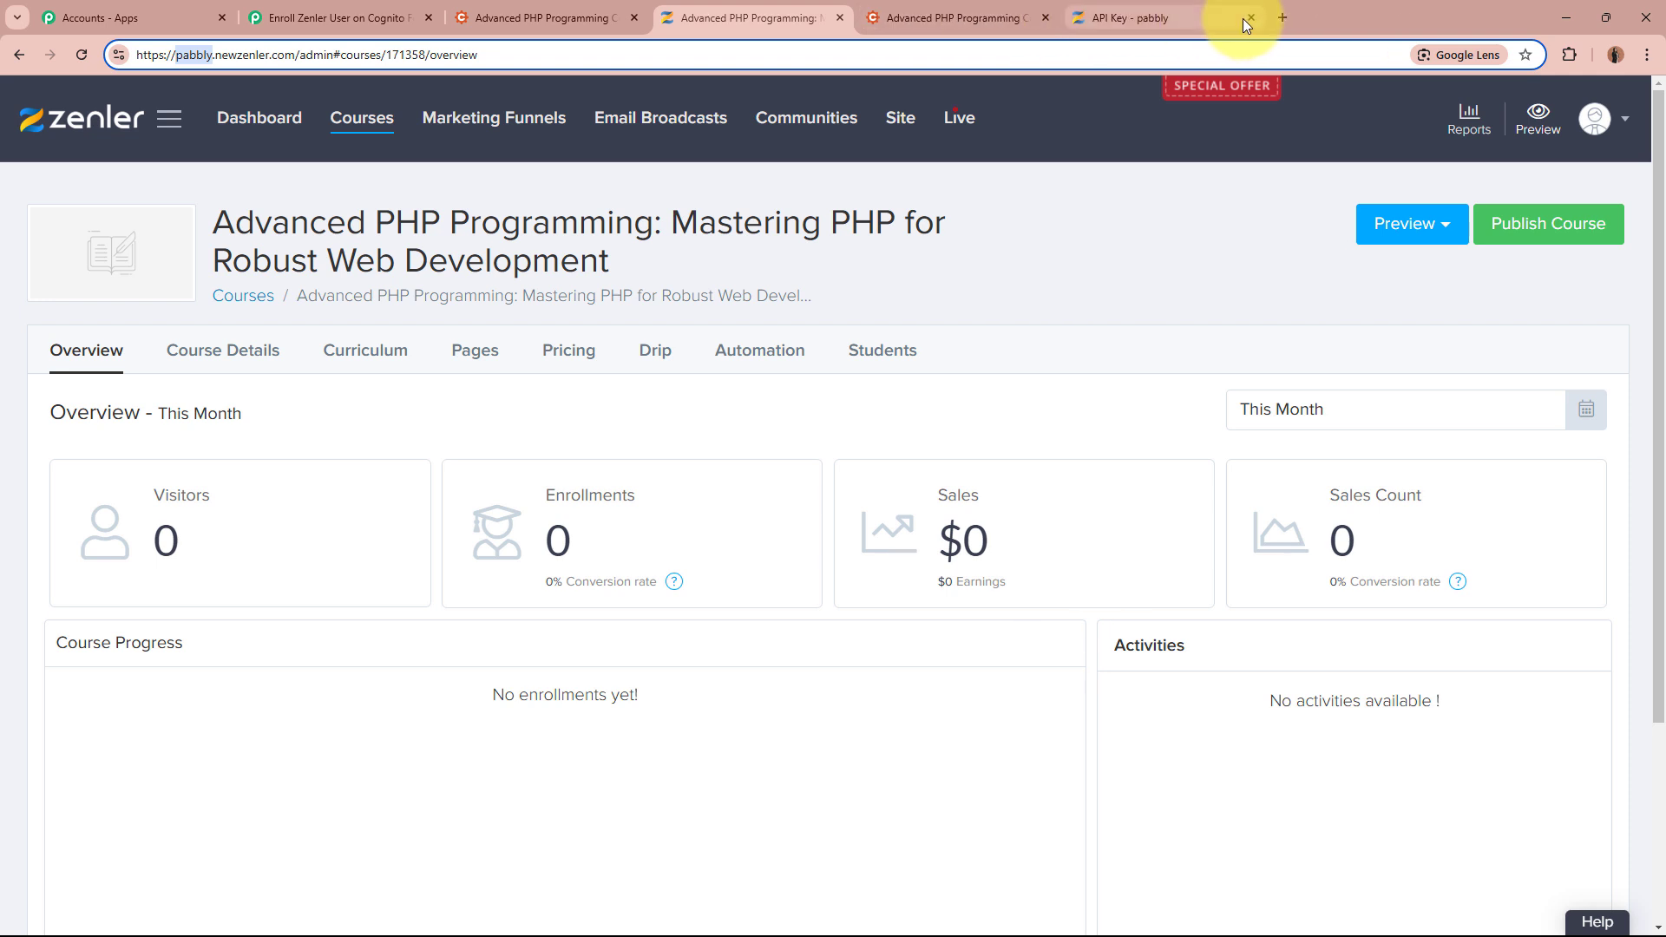
pyautogui.click(1251, 17)
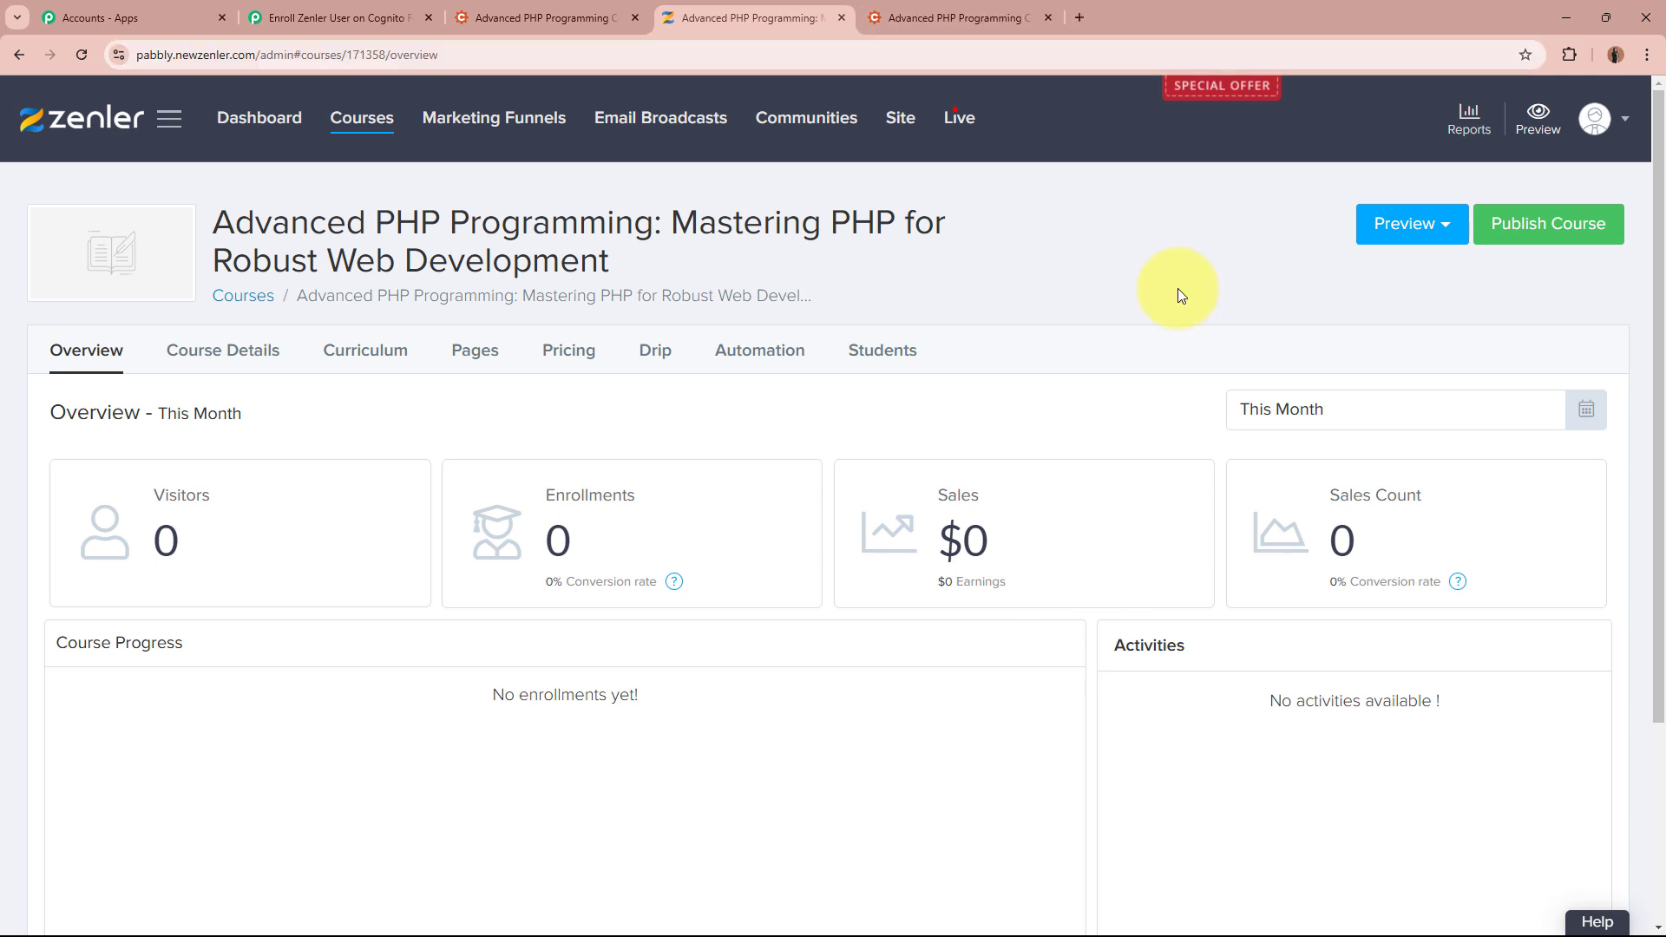
pyautogui.click(170, 120)
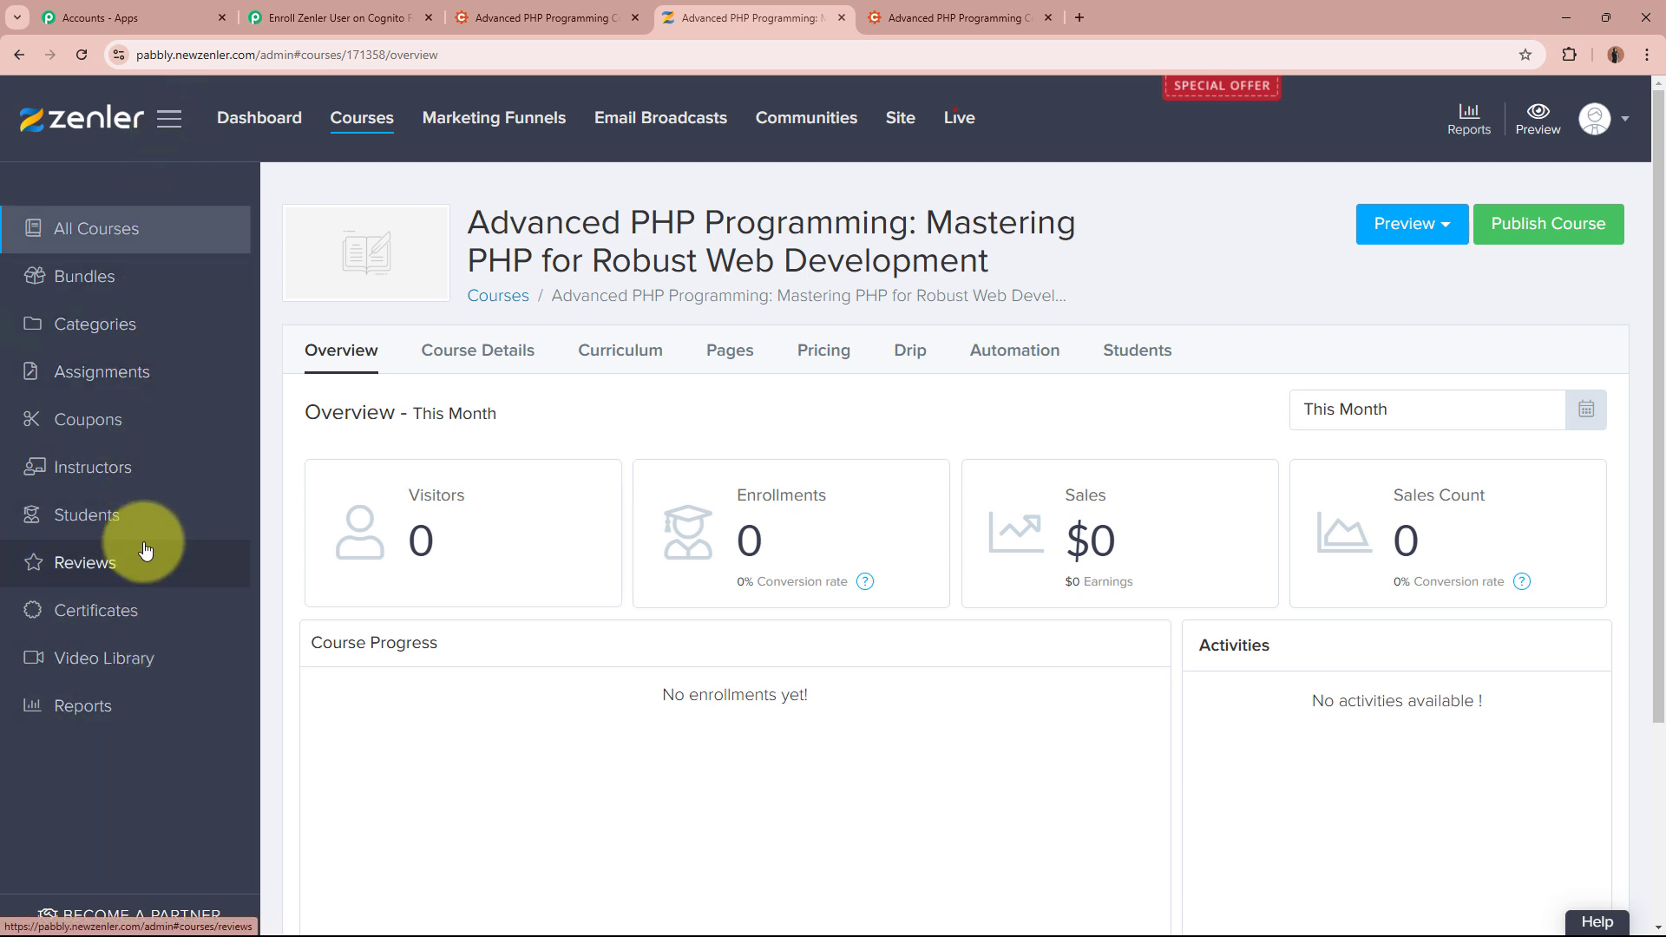
pyautogui.click(141, 516)
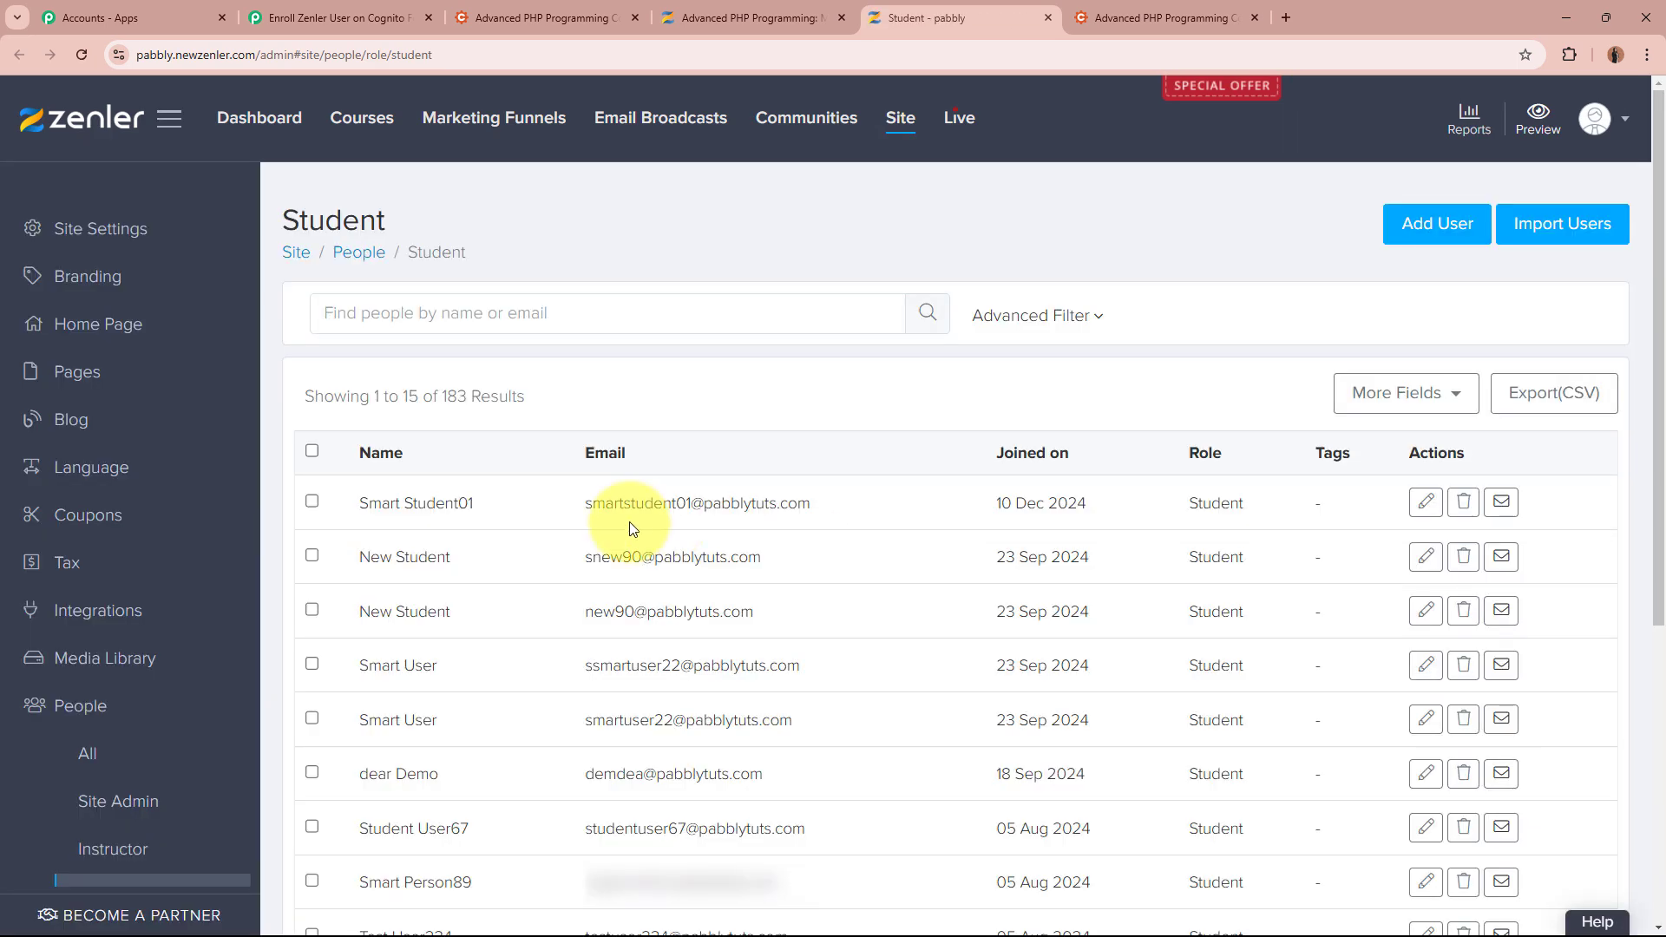
pyautogui.click(1425, 503)
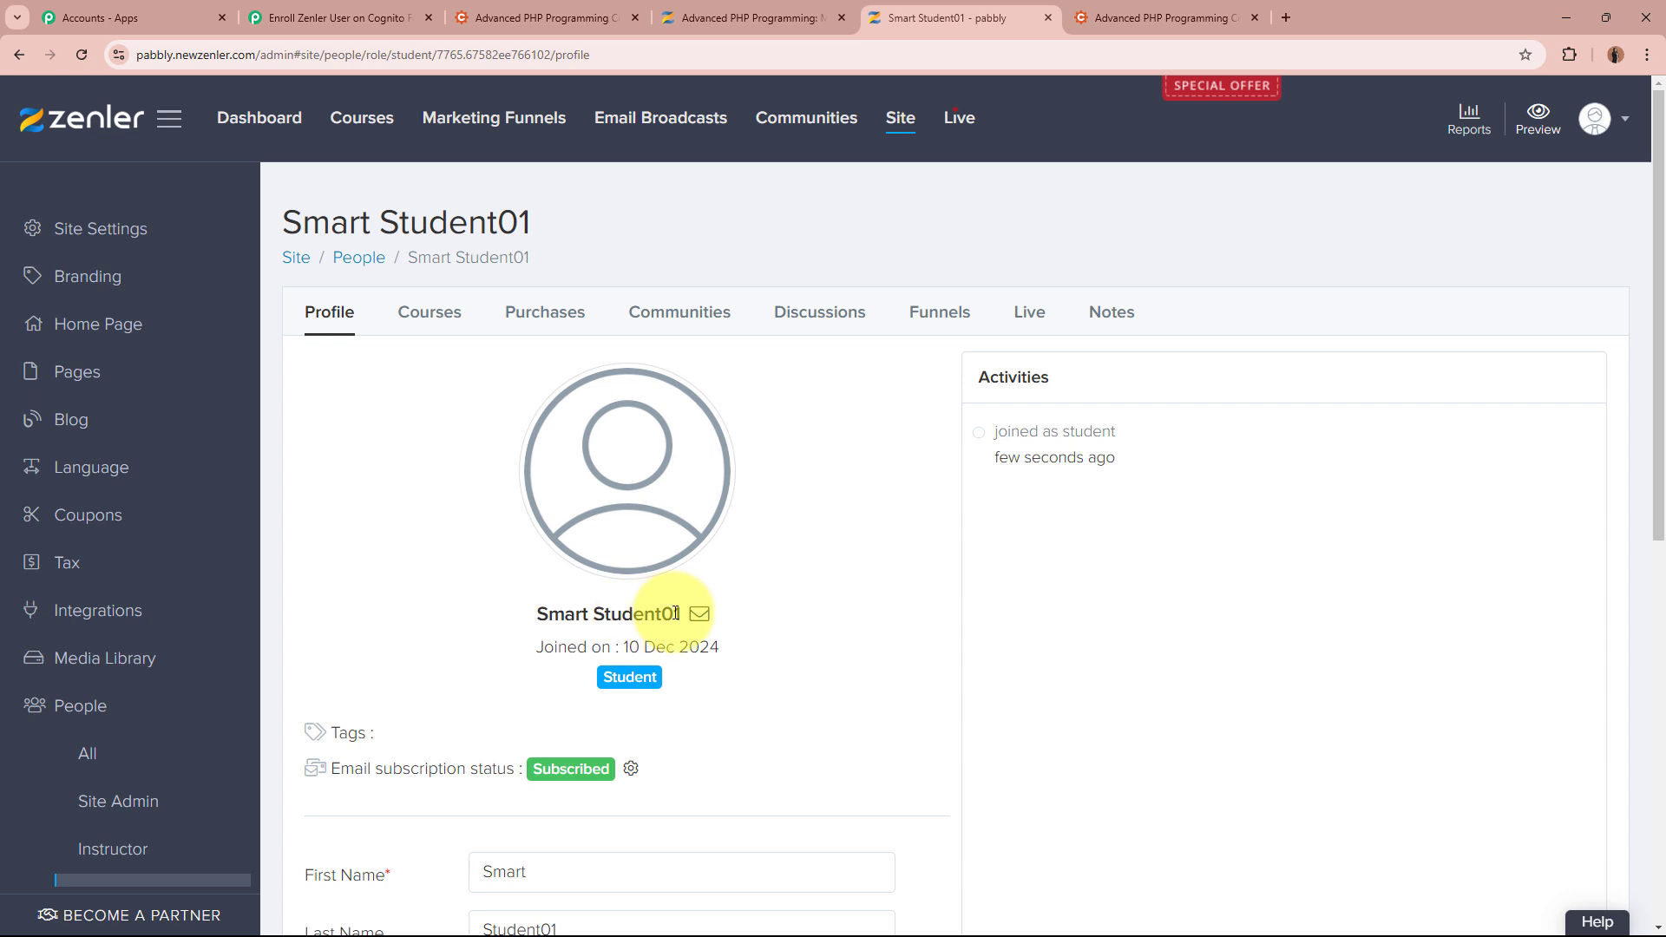
pyautogui.scroll(-4, 1168, 673)
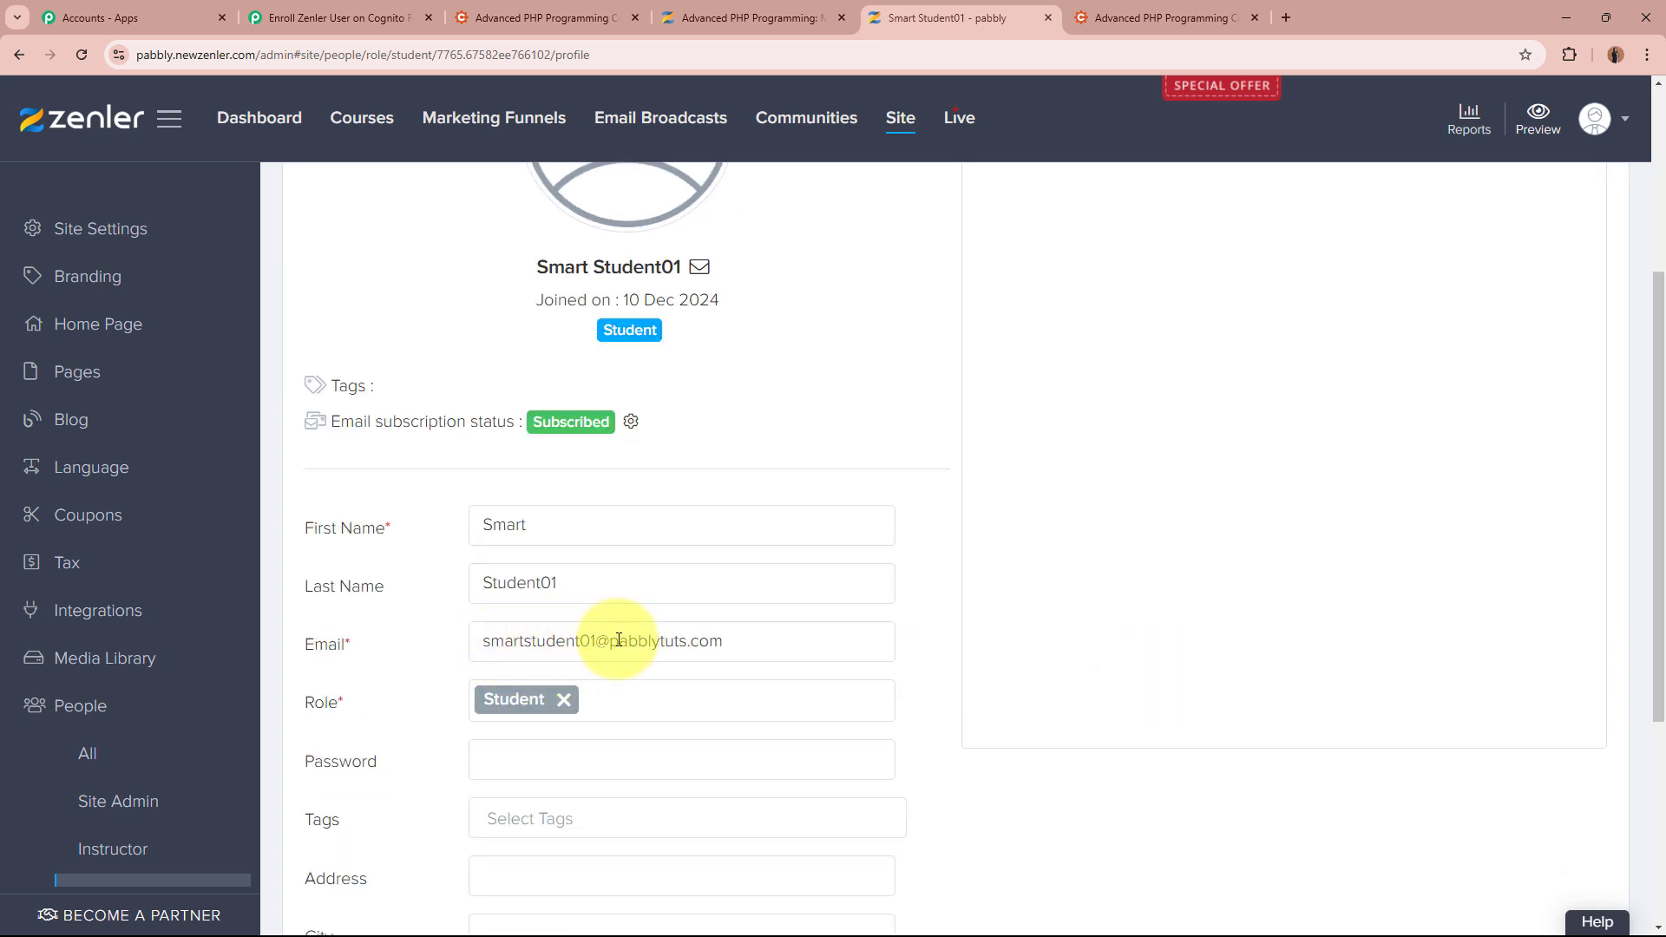
pyautogui.scroll(-4, 606, 692)
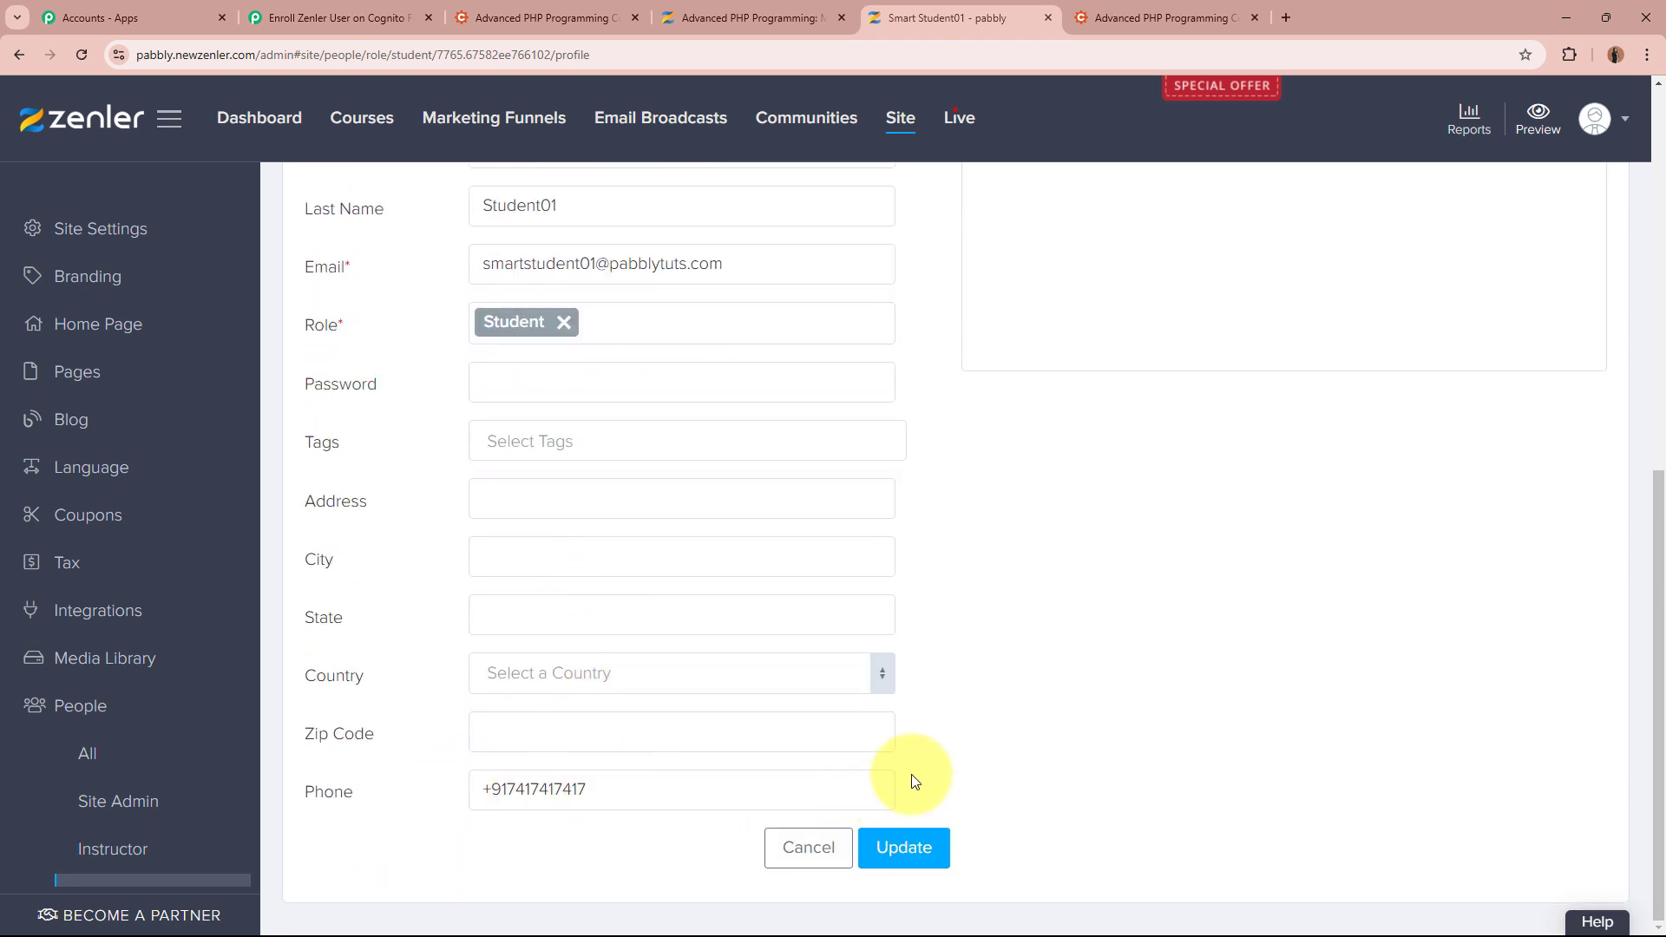
pyautogui.scroll(8, 911, 772)
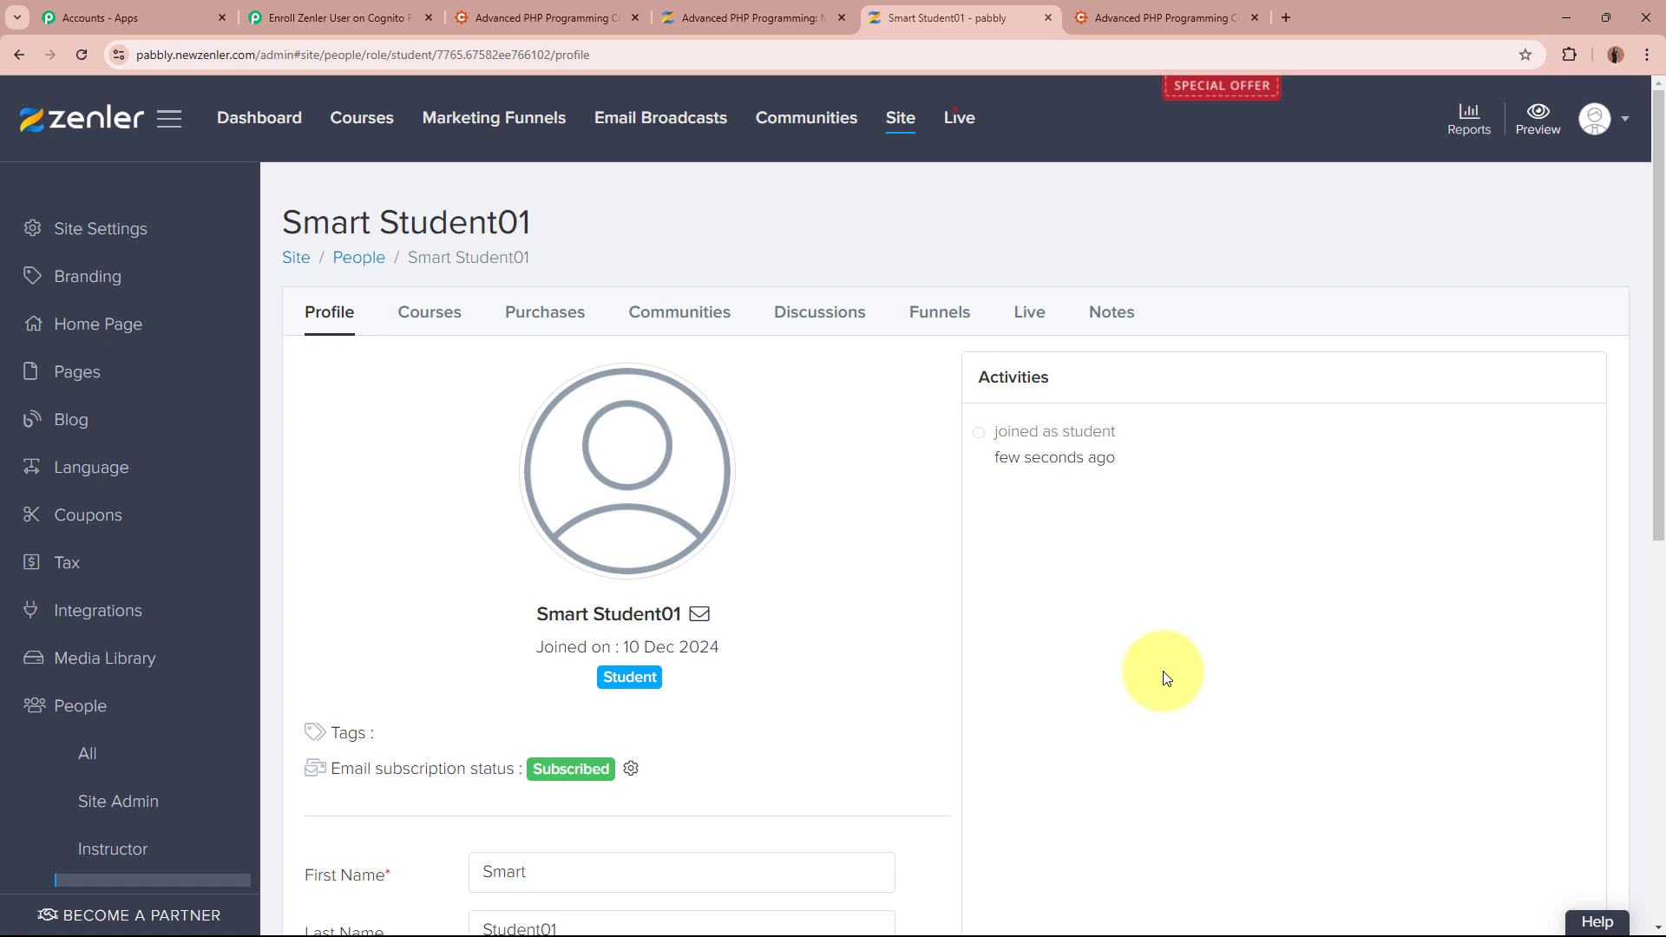
# Collapse the Zenler Add New User step in Pabbly and glance at the course overview before returning
pyautogui.click(331, 12)
pyautogui.scroll(5, 335, 419)
pyautogui.scroll(15, 316, 494)
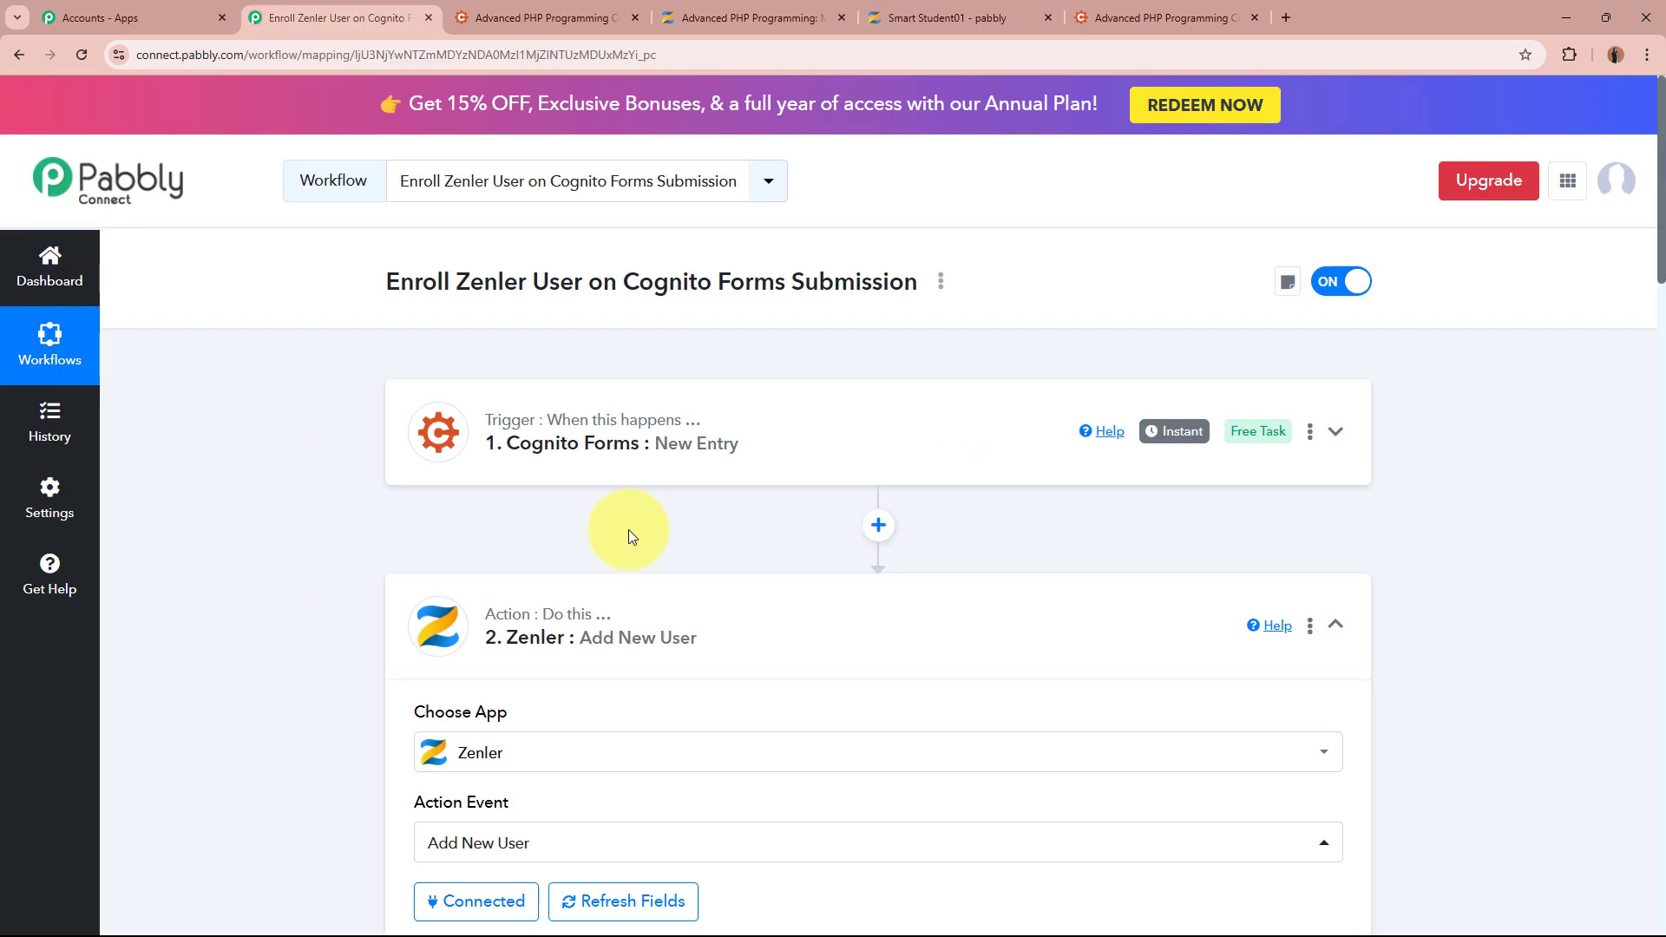
pyautogui.click(956, 640)
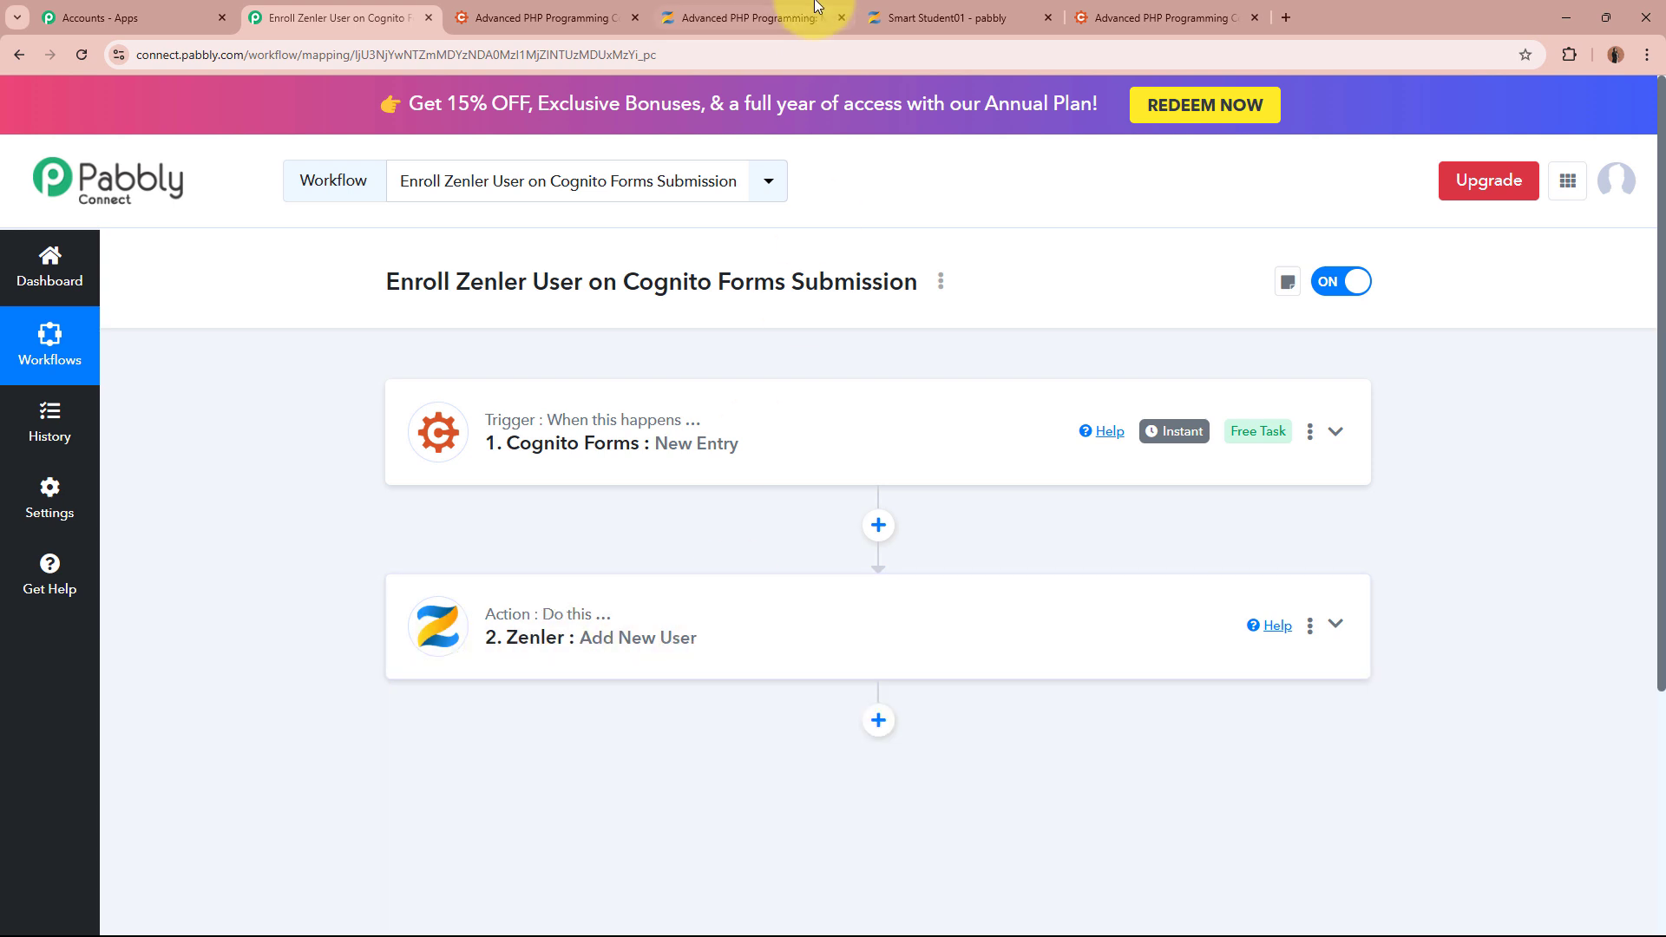
pyautogui.click(946, 17)
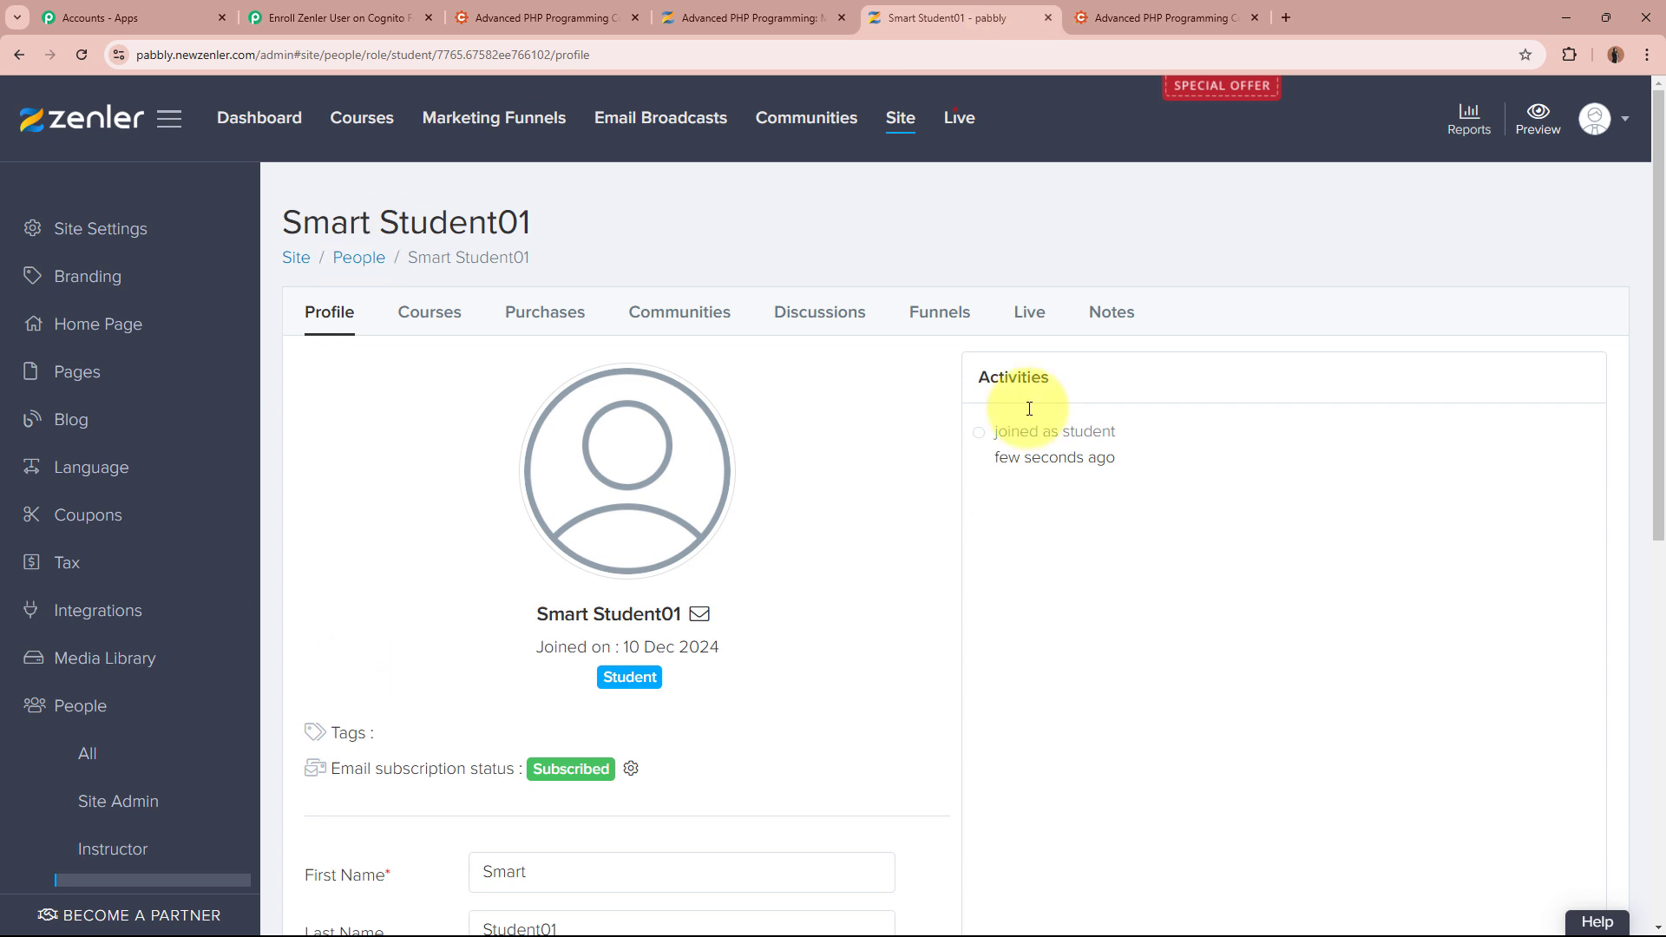
pyautogui.click(707, 18)
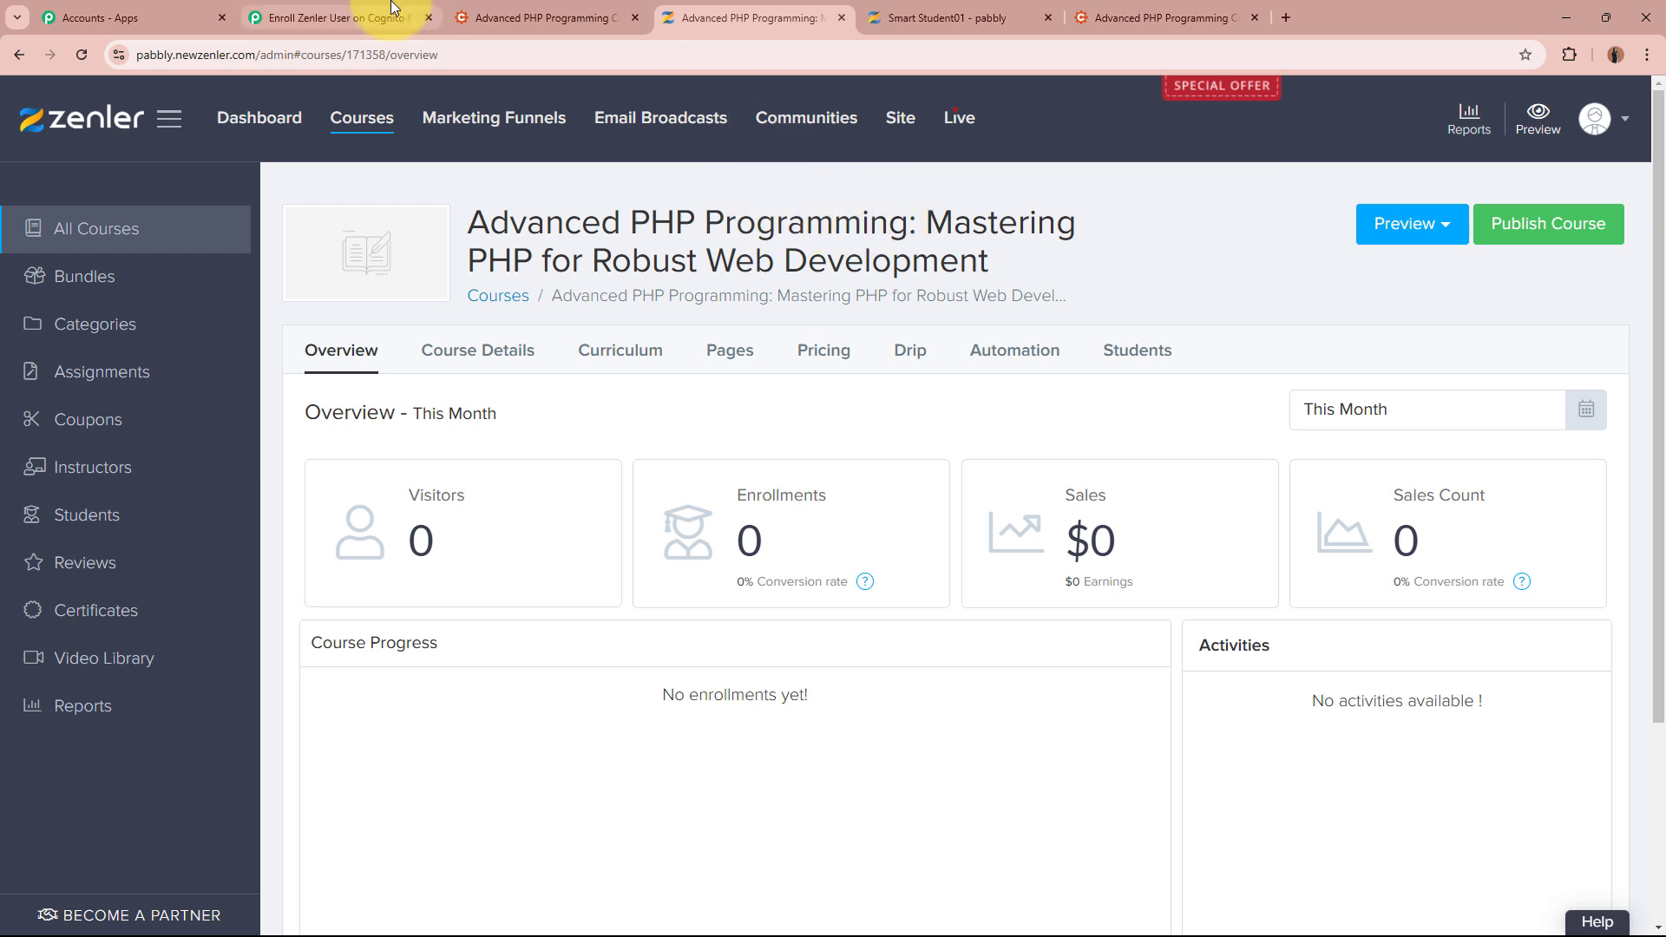
pyautogui.click(334, 18)
# Add a third Zenler step with the 'Enroll User to a Course' event, using the existing Zenler connection
pyautogui.click(896, 729)
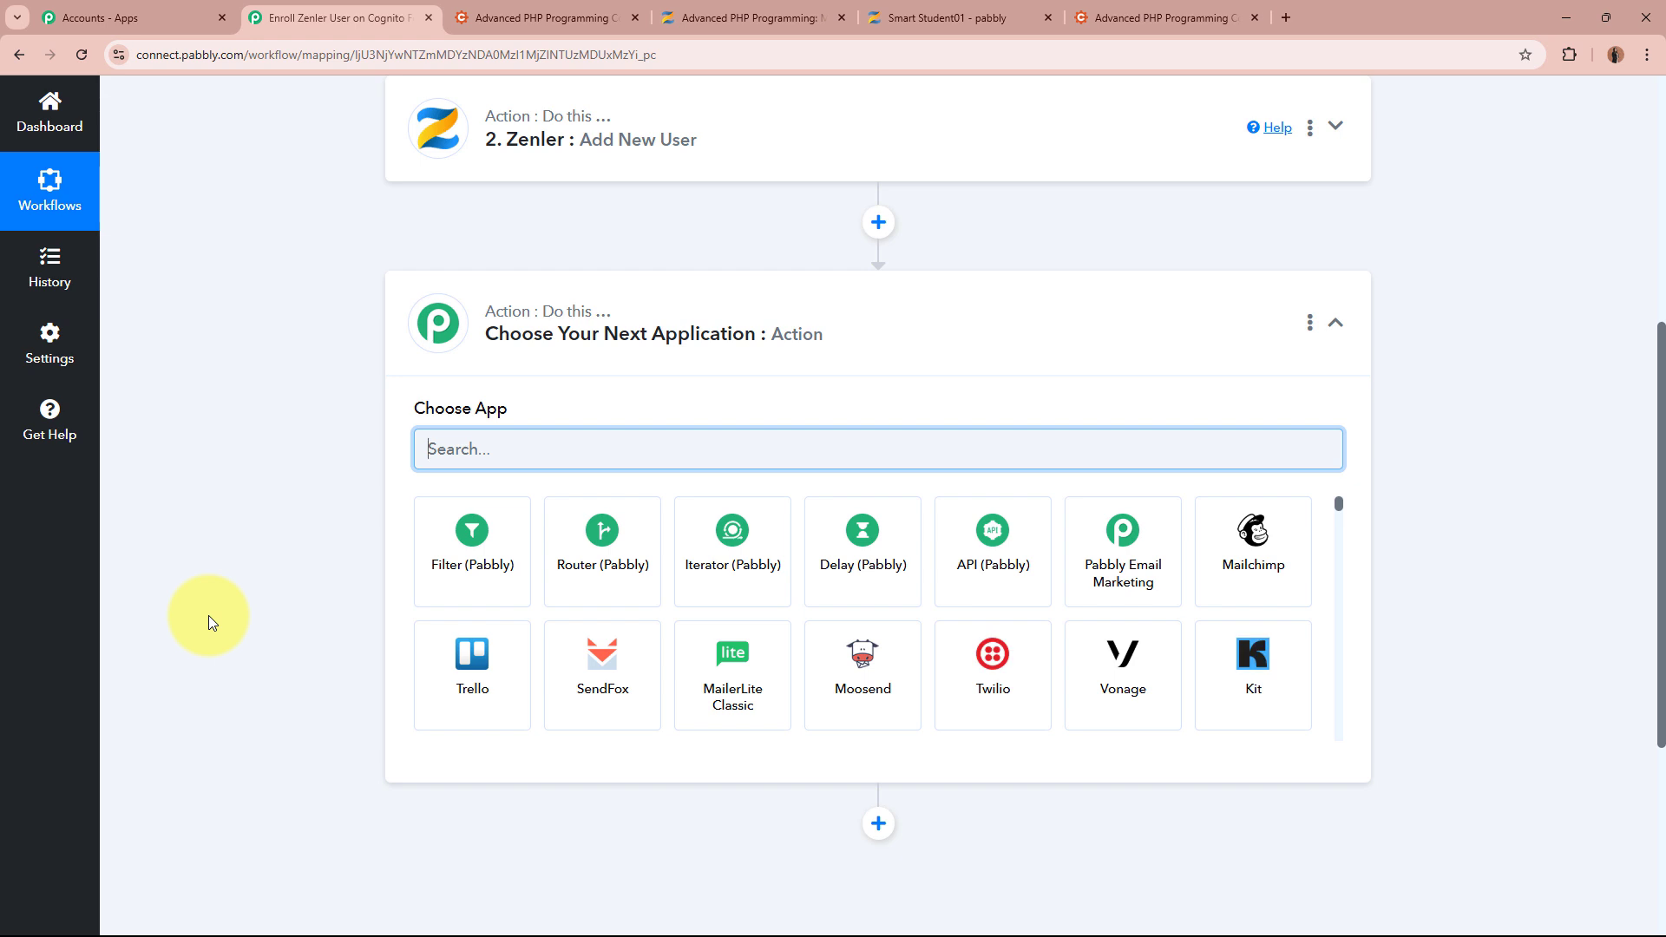
pyautogui.write('Zenler')
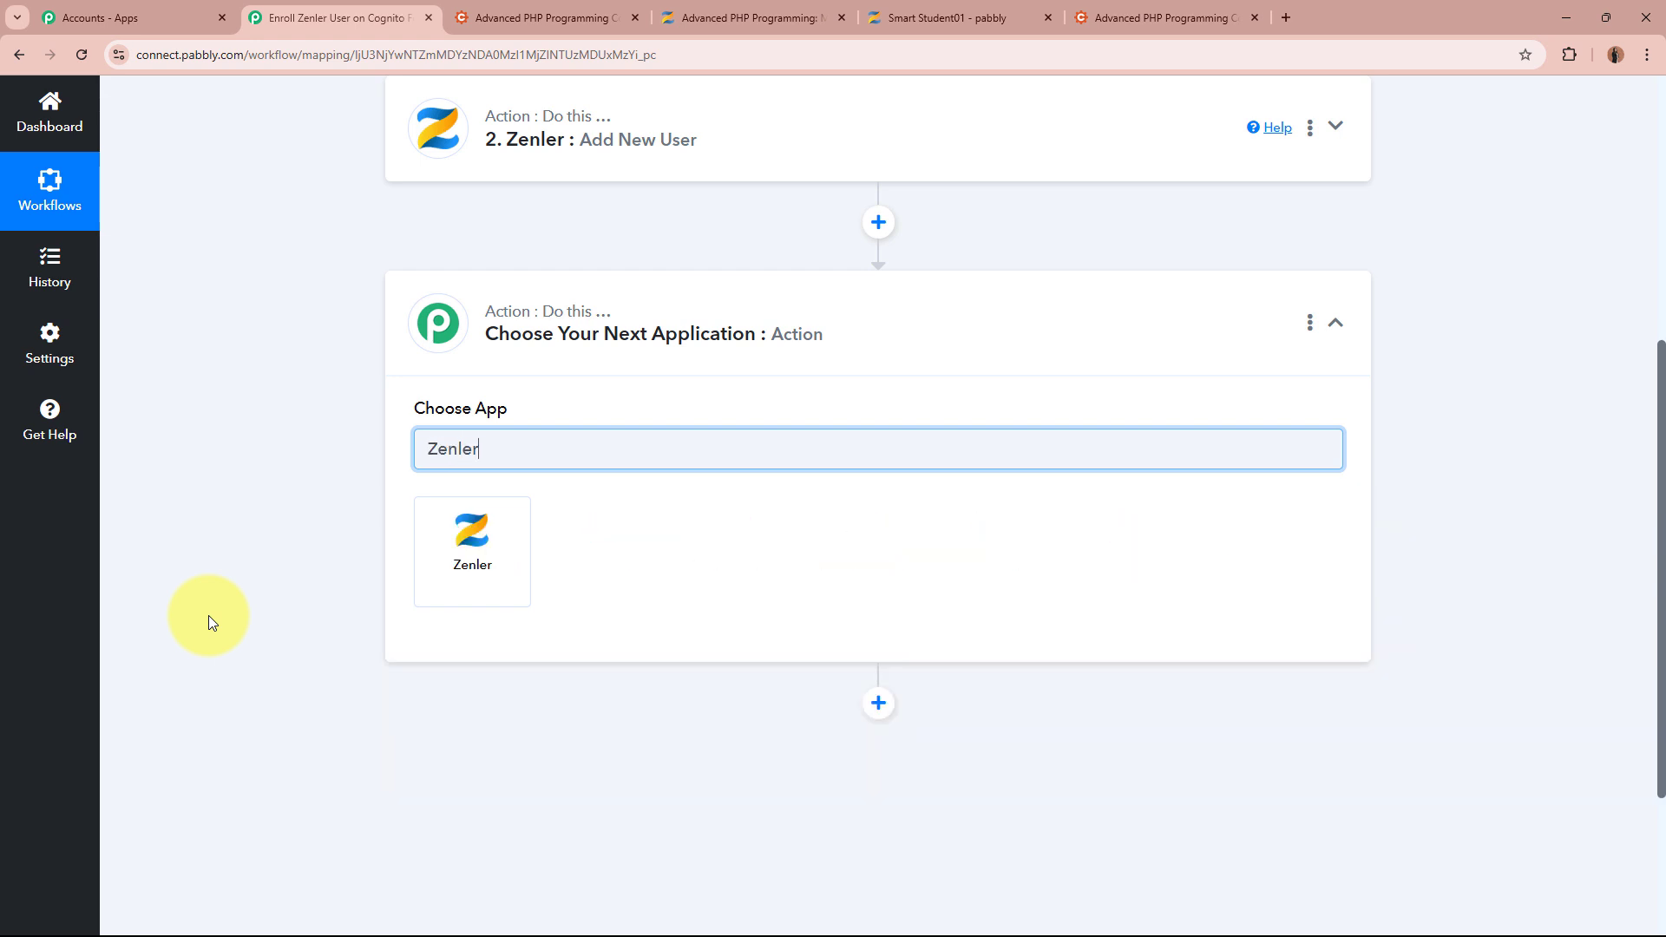
pyautogui.click(462, 558)
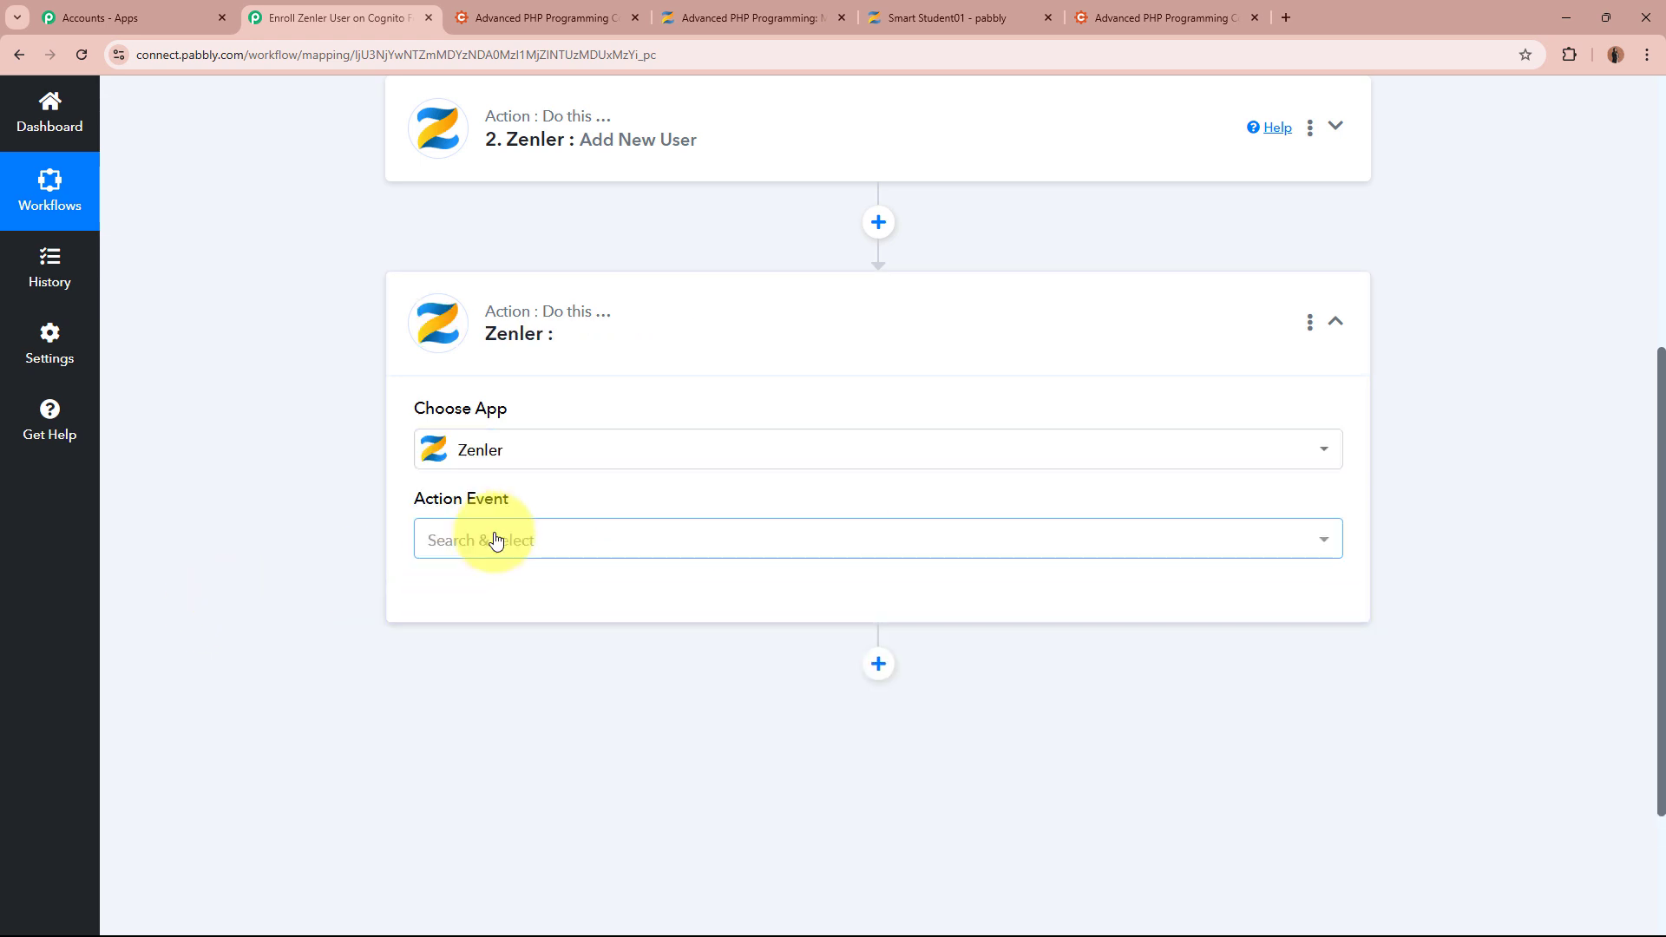
pyautogui.click(494, 539)
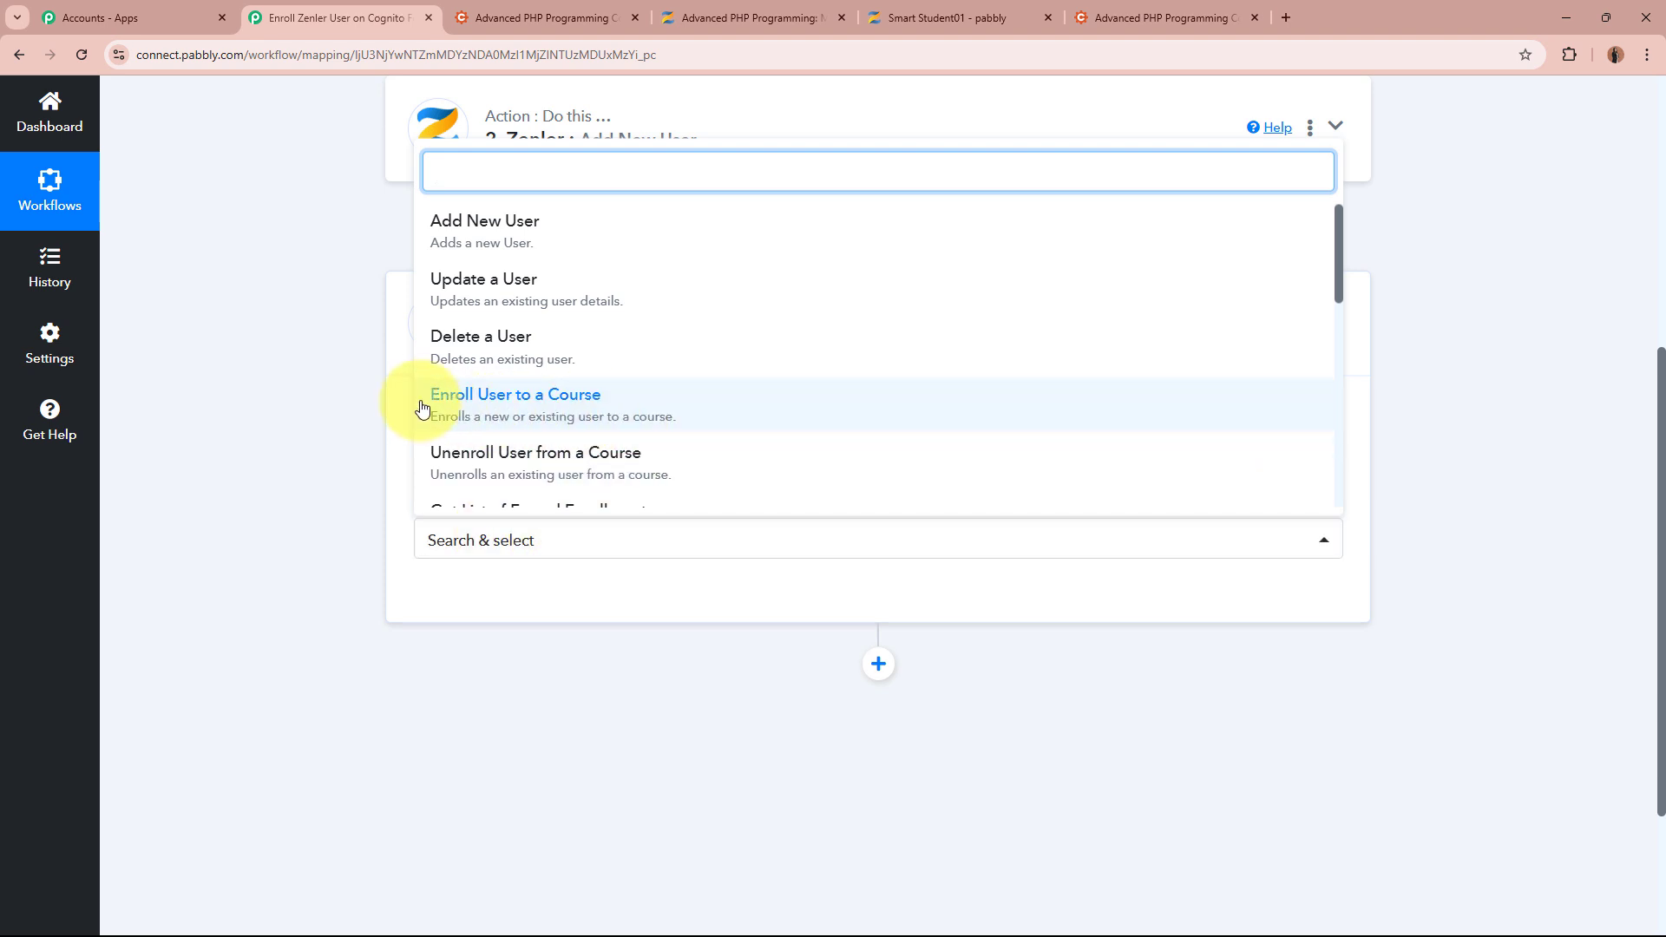
pyautogui.click(612, 398)
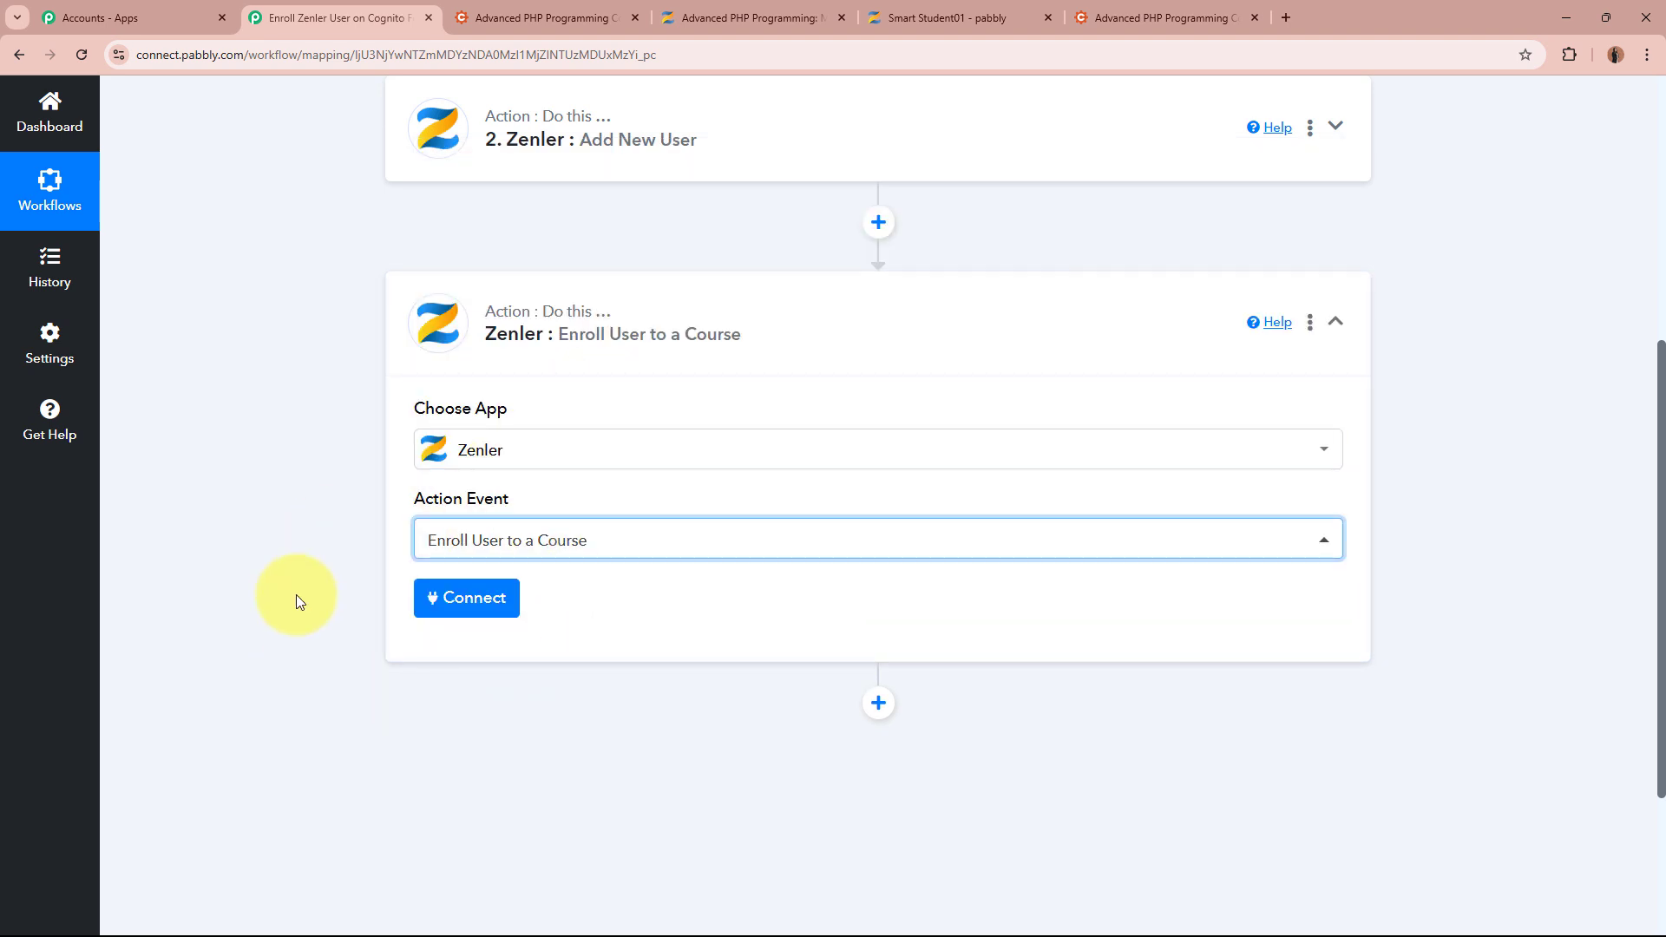
pyautogui.click(466, 598)
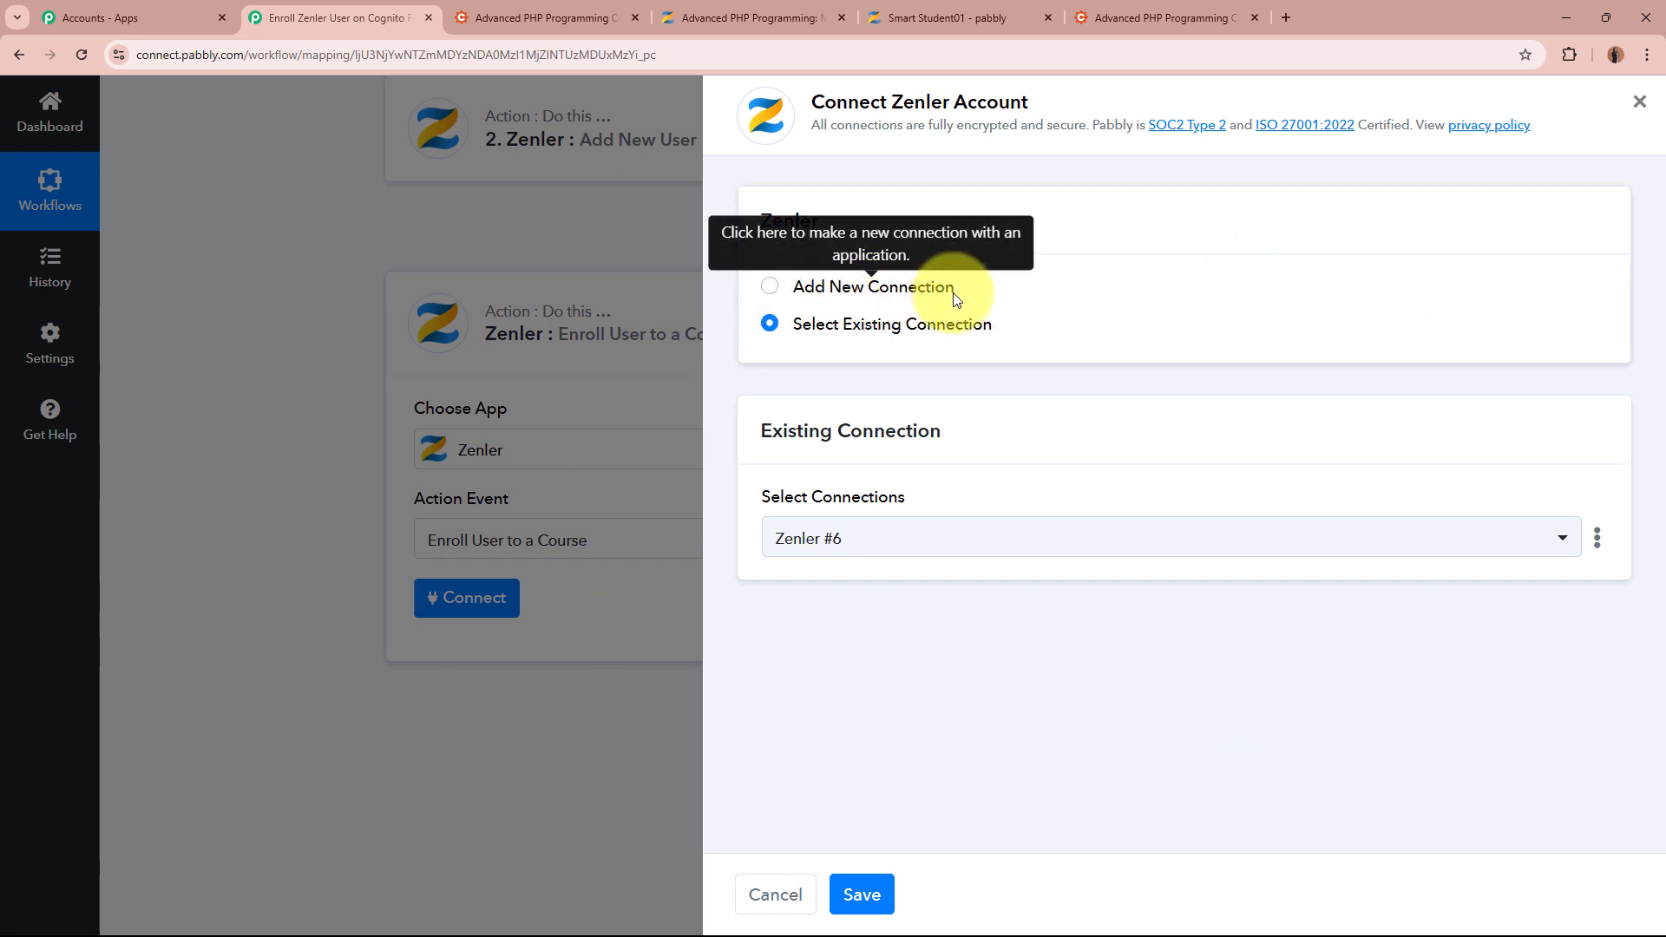
pyautogui.click(859, 896)
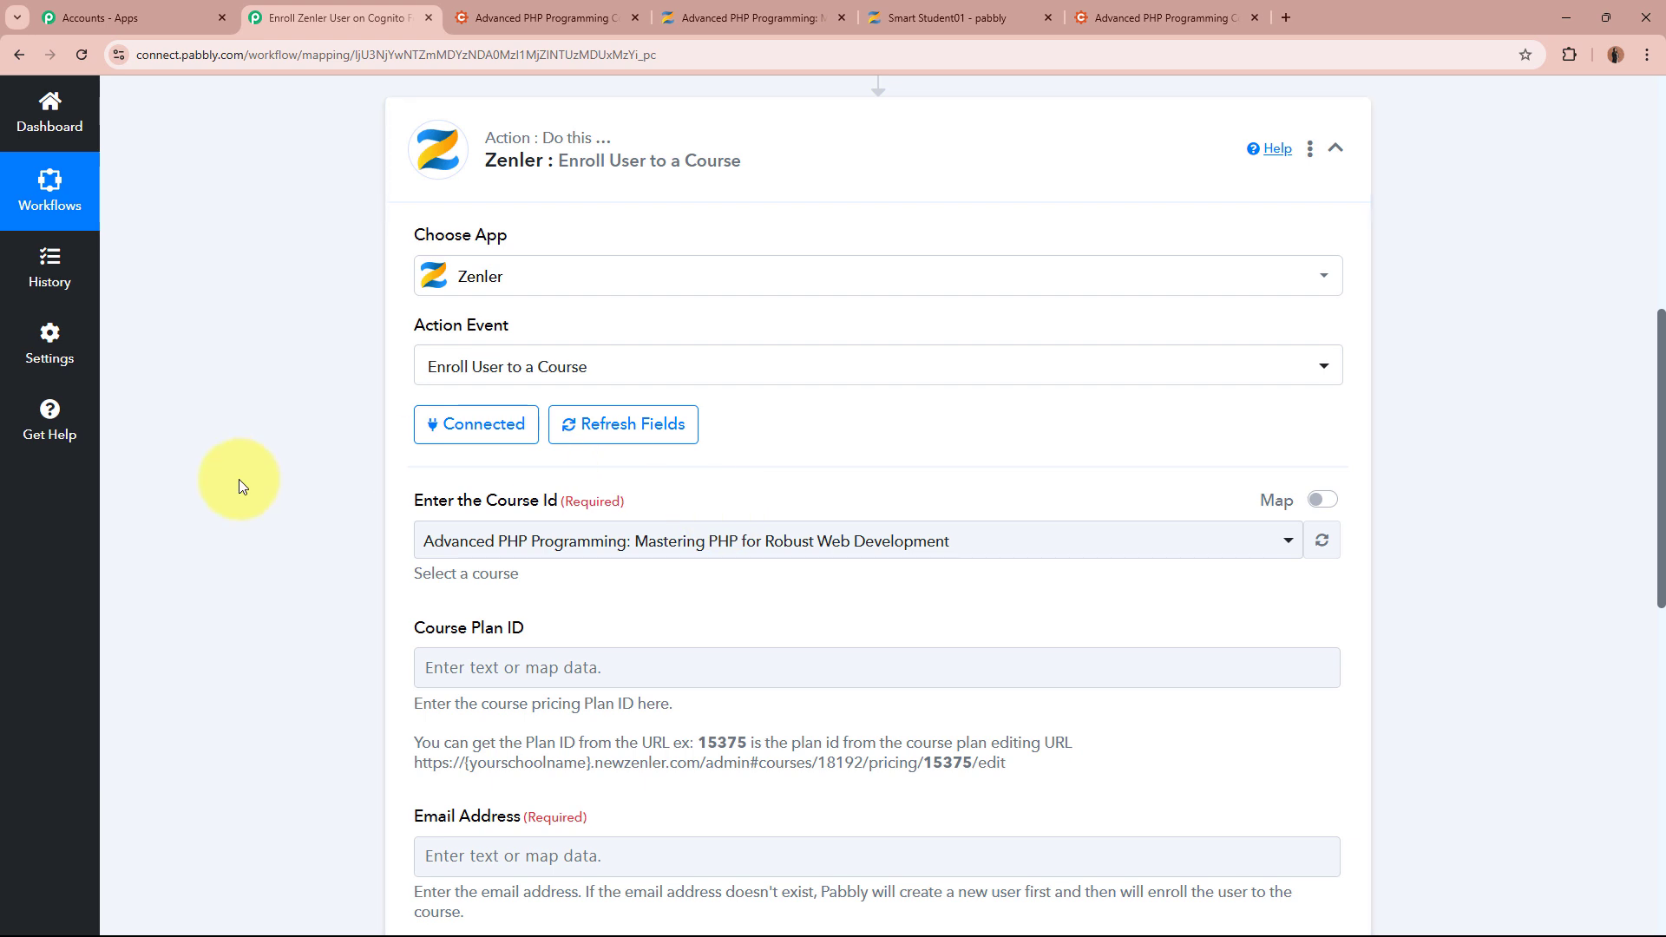
# Set Course Id to the Advanced PHP Programming: Mastering PHP for Robust Web Development course
pyautogui.click(803, 7)
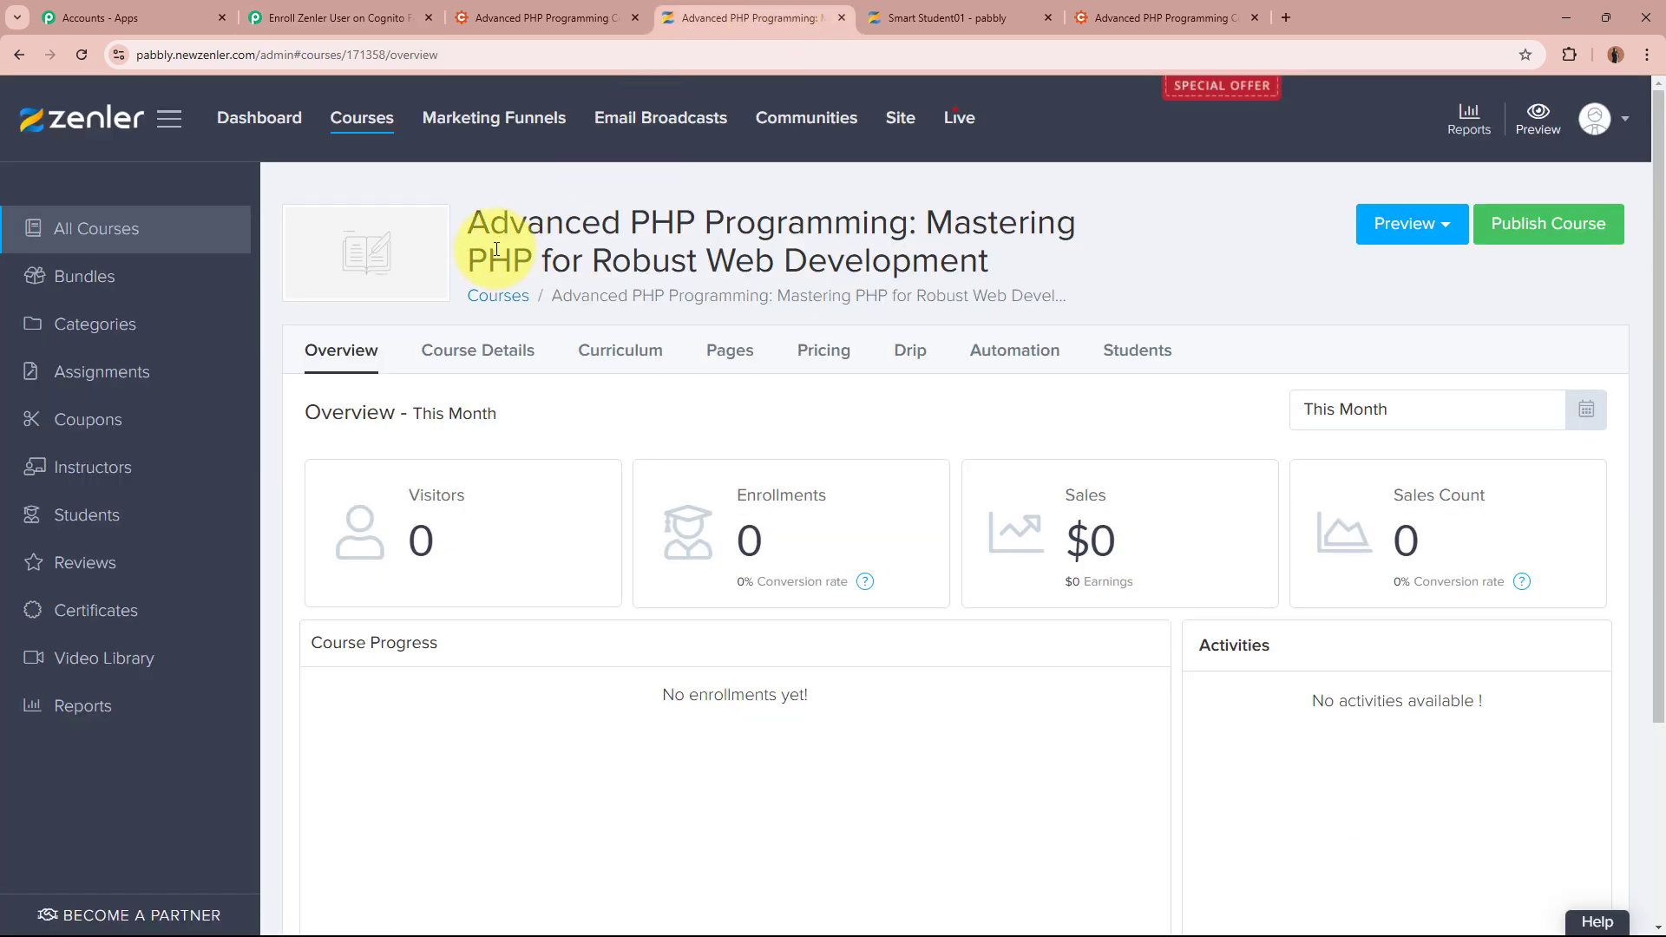
pyautogui.moveTo(460, 225); pyautogui.dragTo(911, 225)
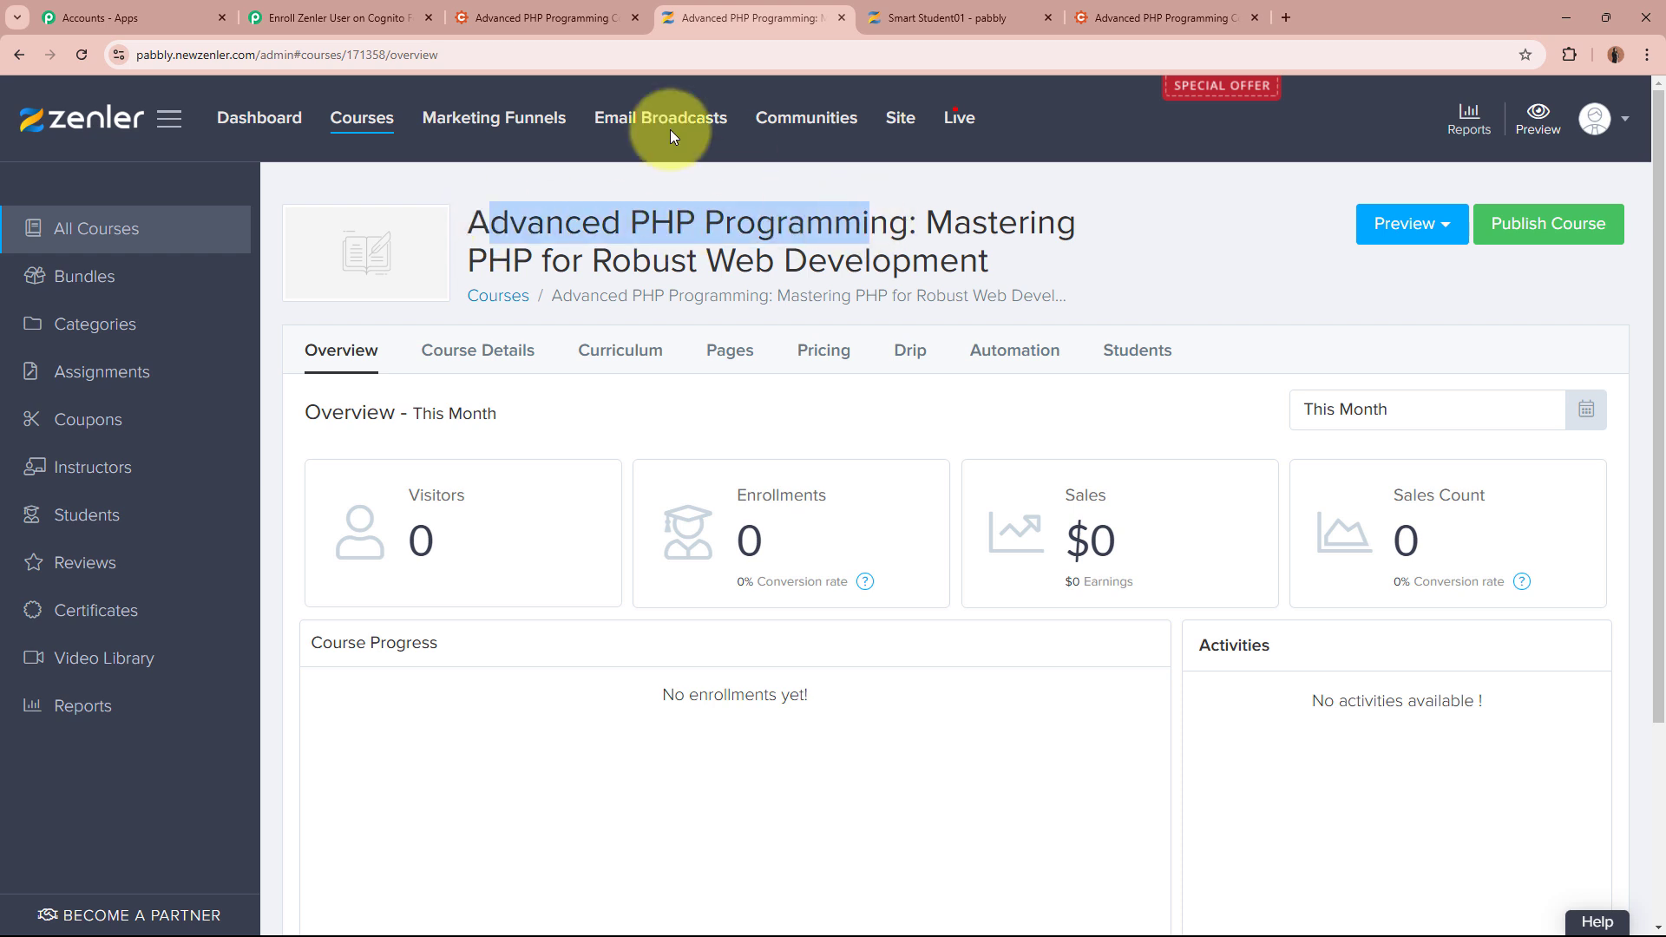
pyautogui.click(381, 17)
pyautogui.click(639, 552)
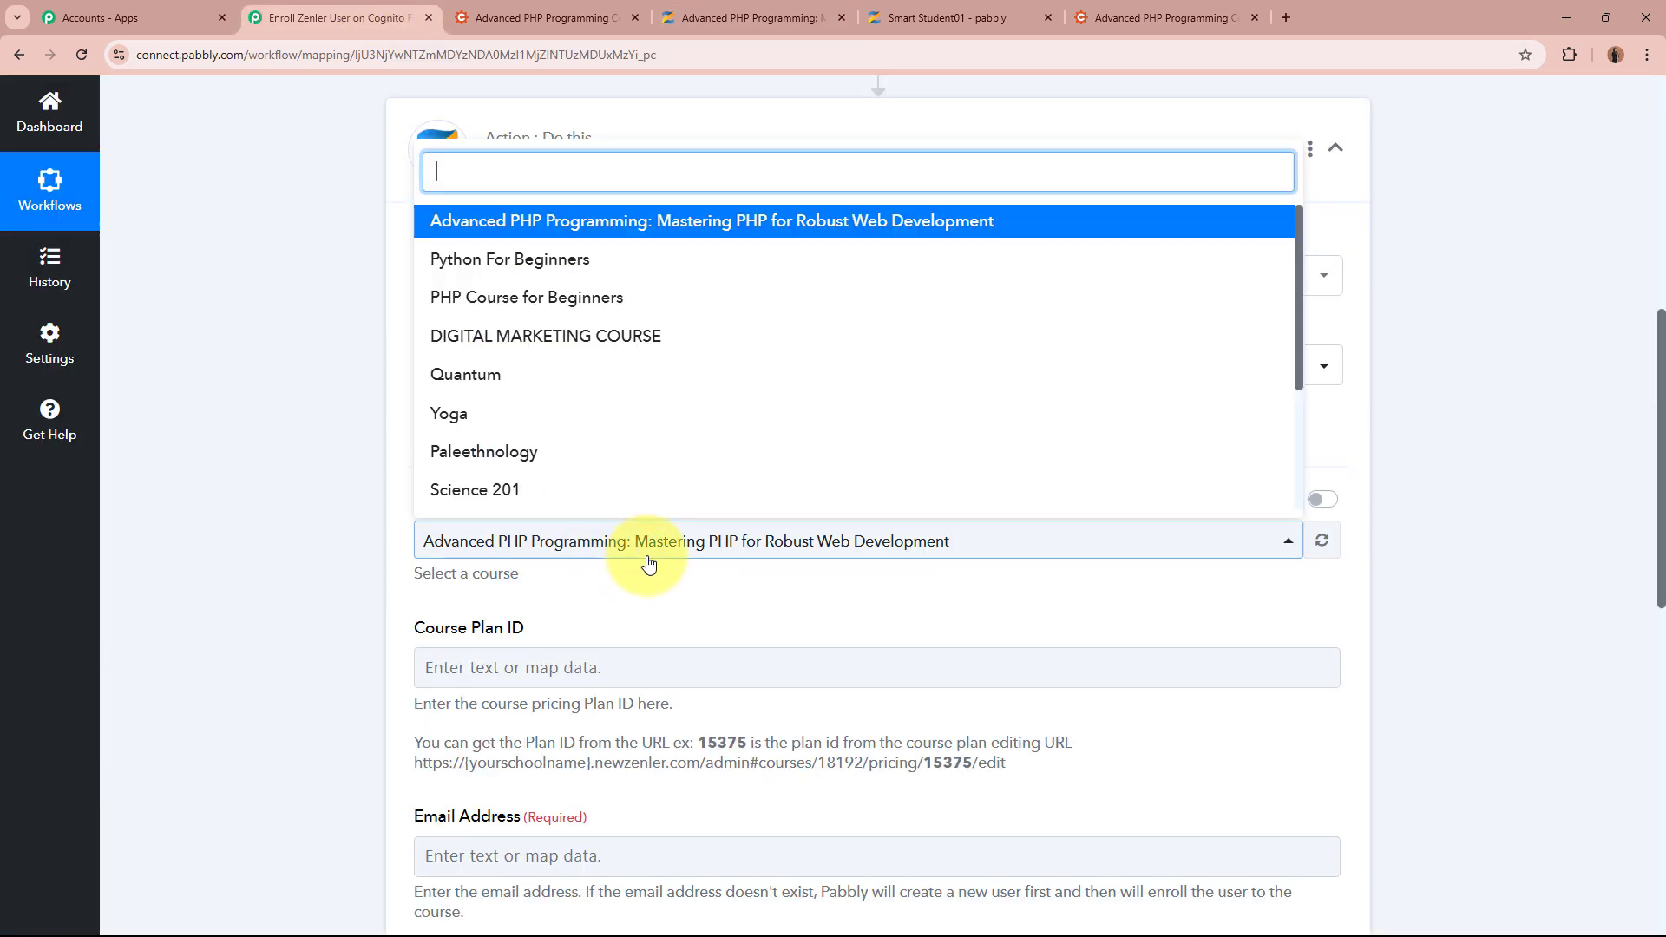
pyautogui.click(729, 219)
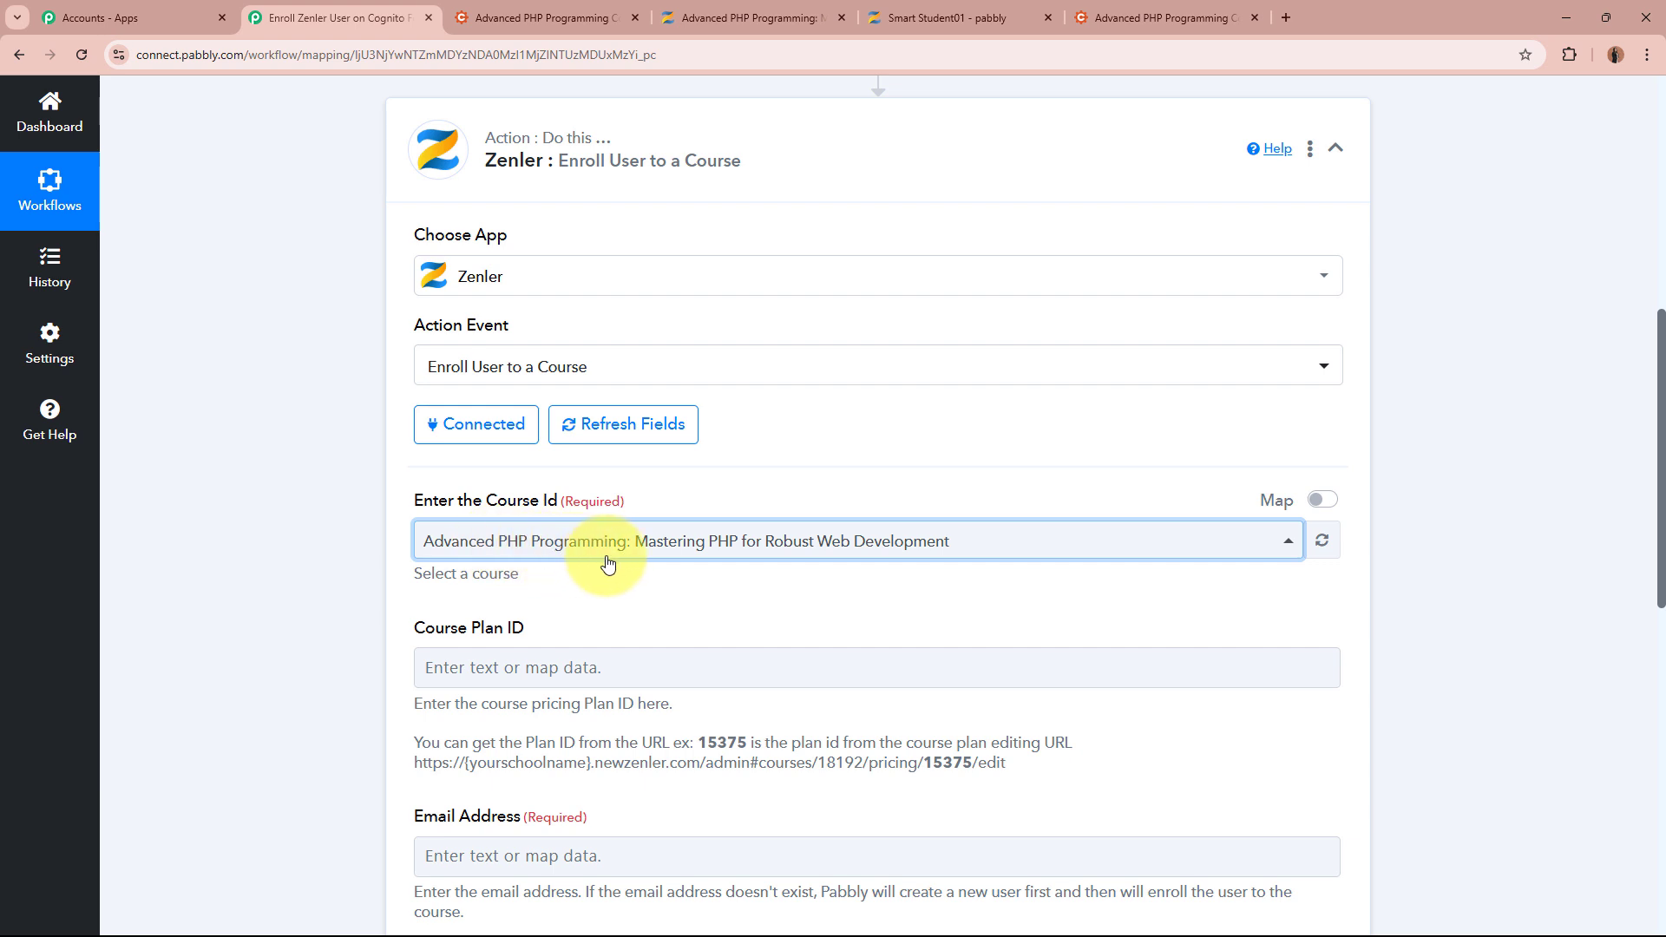
pyautogui.click(308, 580)
pyautogui.scroll(-4, 313, 576)
pyautogui.scroll(2, 1282, 472)
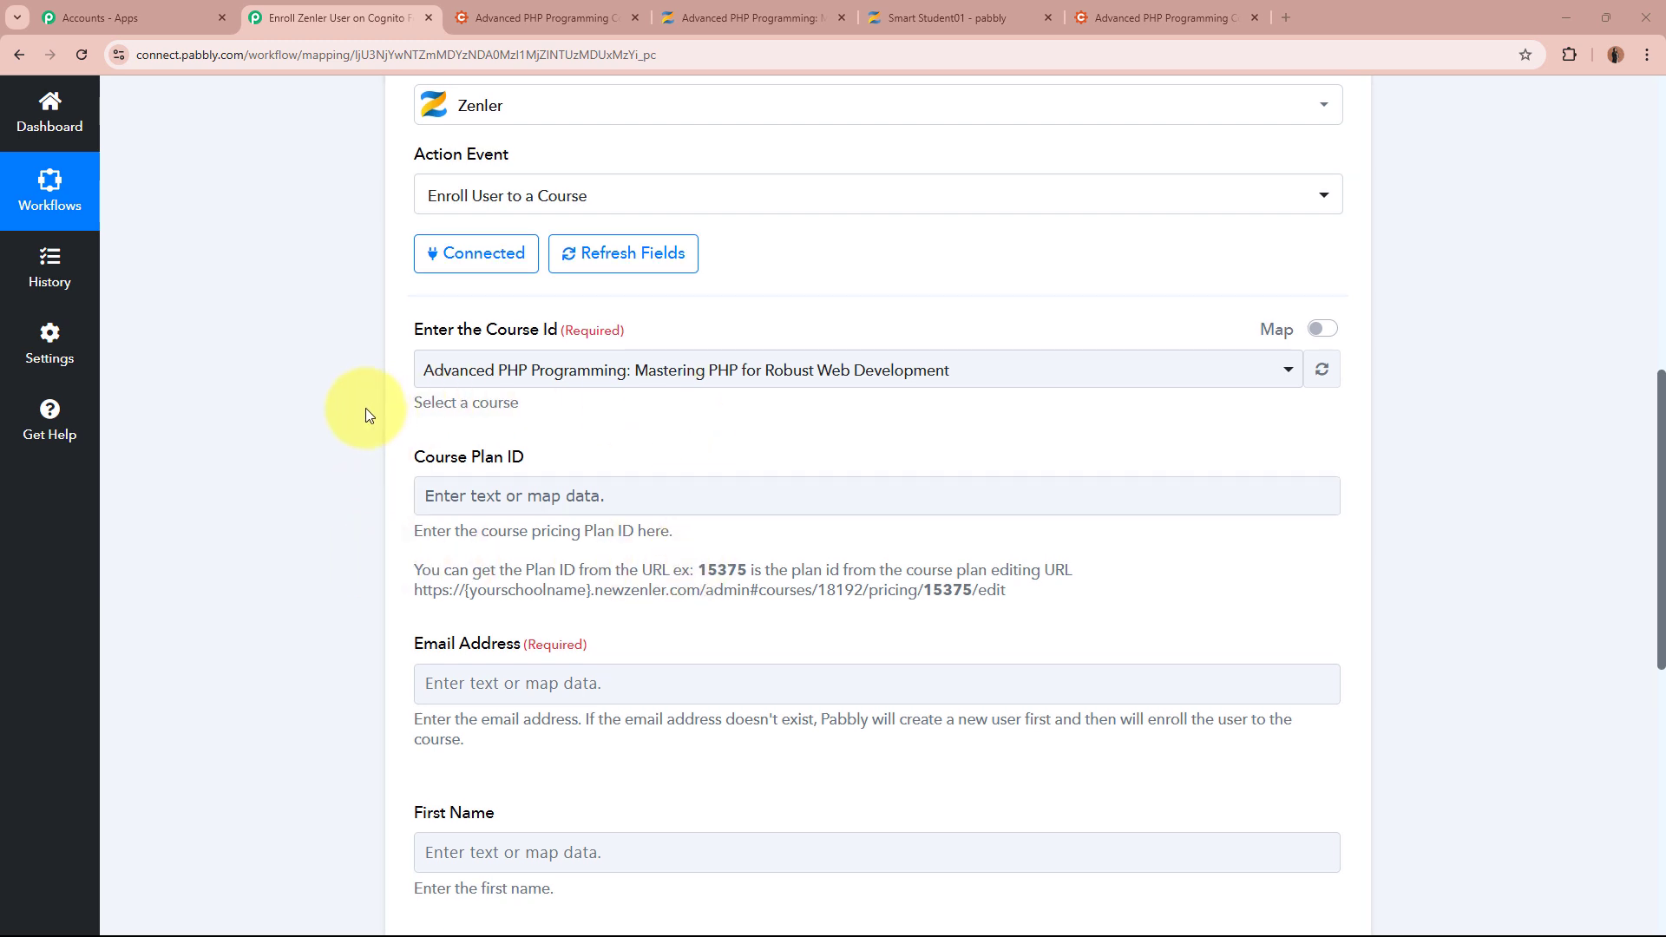
pyautogui.scroll(10, 366, 415)
pyautogui.scroll(-4, 229, 545)
pyautogui.scroll(-4, 230, 545)
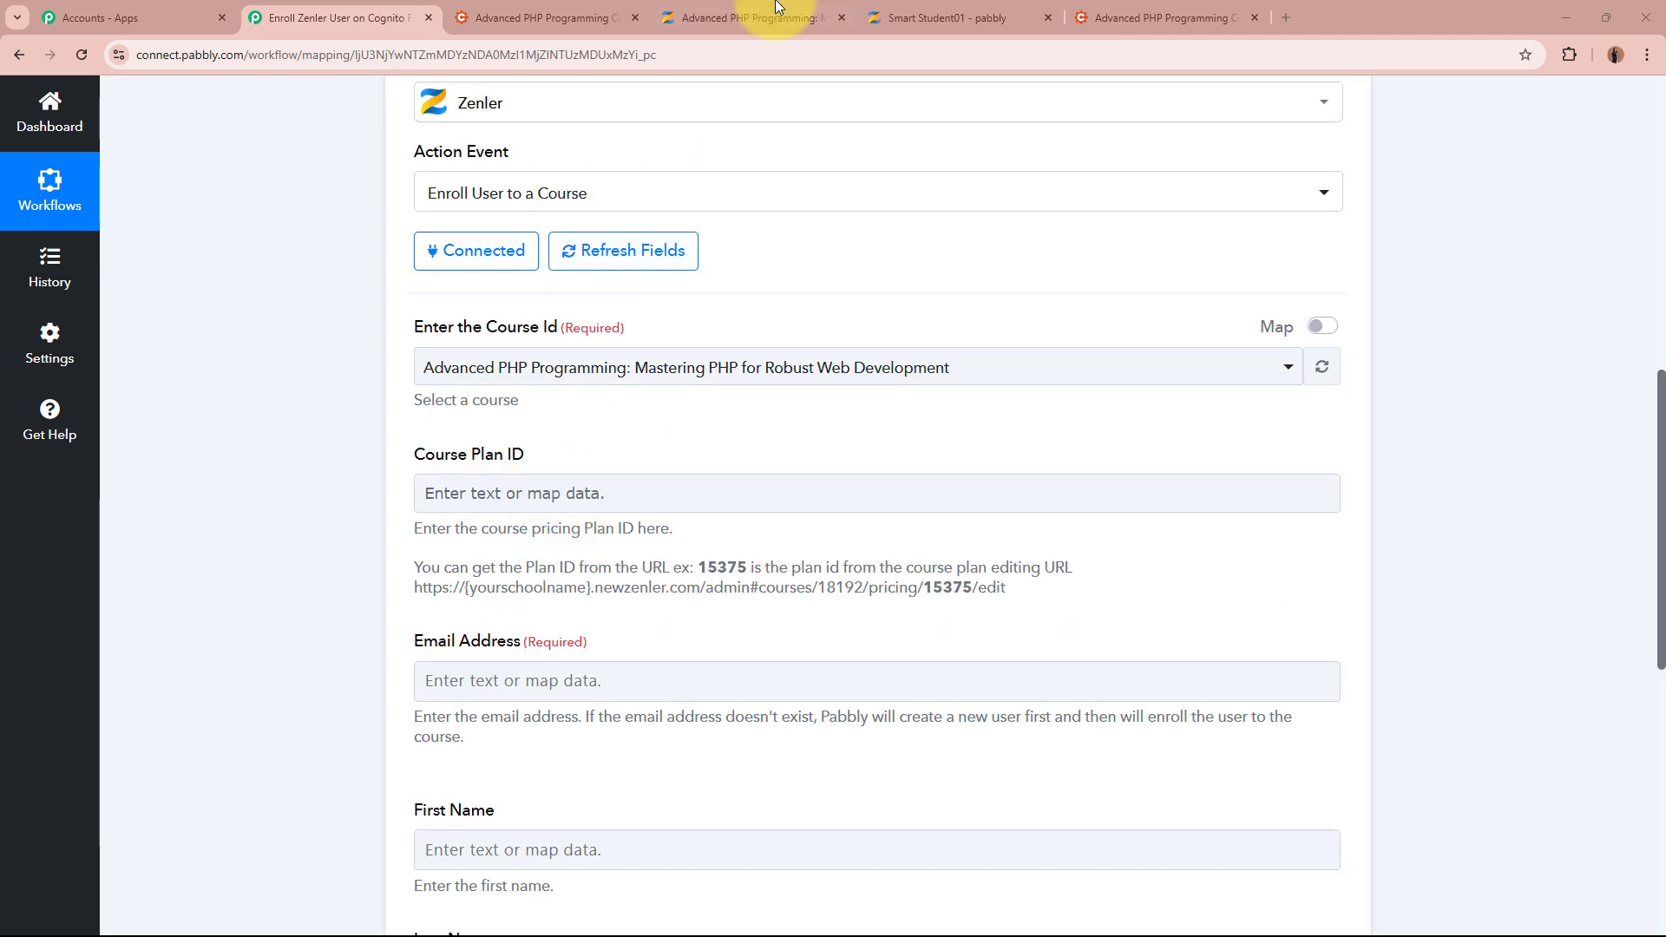
# Open the Advanced PHP Programming pricing plan's edit page and select plan ID 163354 in its URL
pyautogui.click(757, 18)
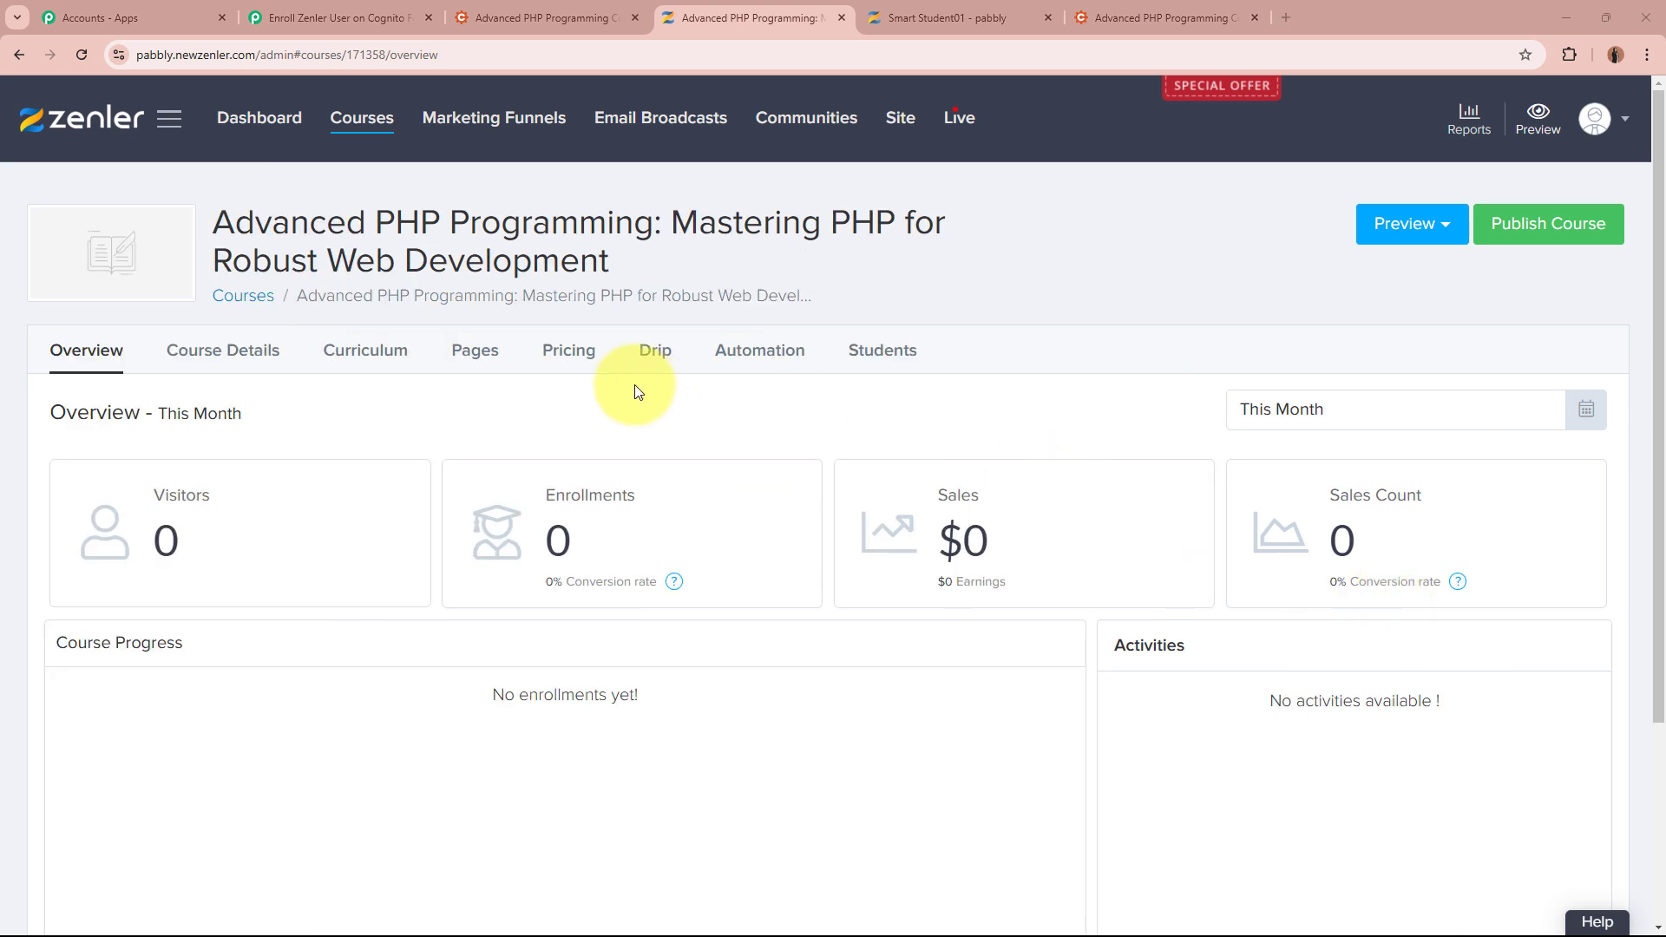
pyautogui.click(582, 364)
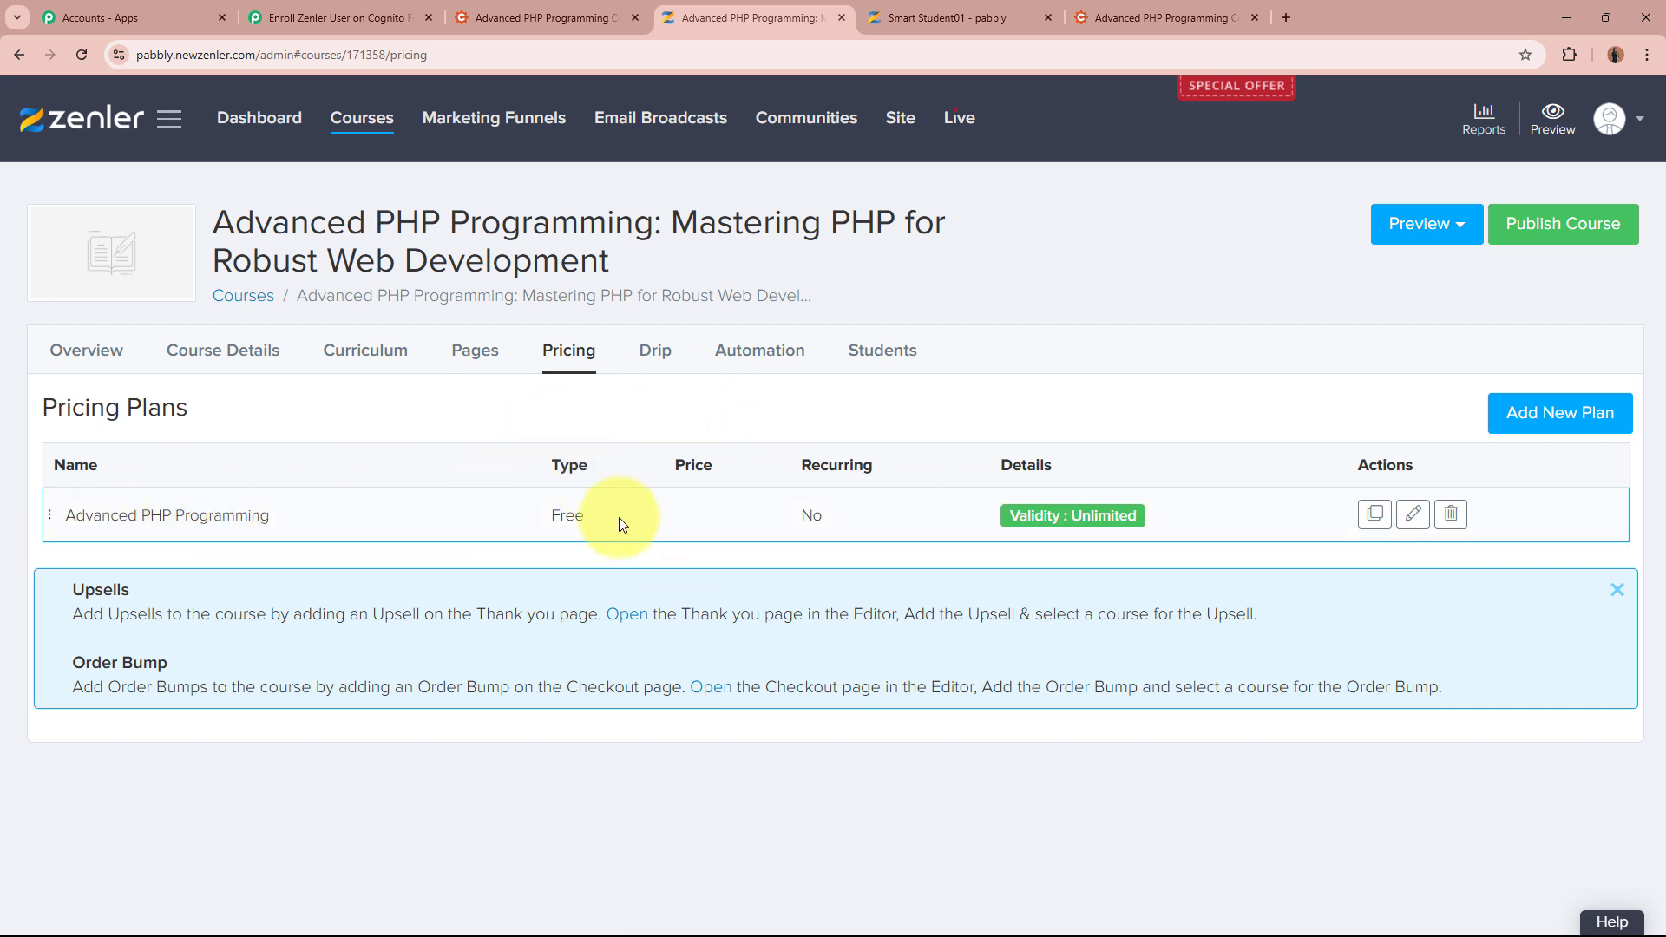
pyautogui.click(1414, 517)
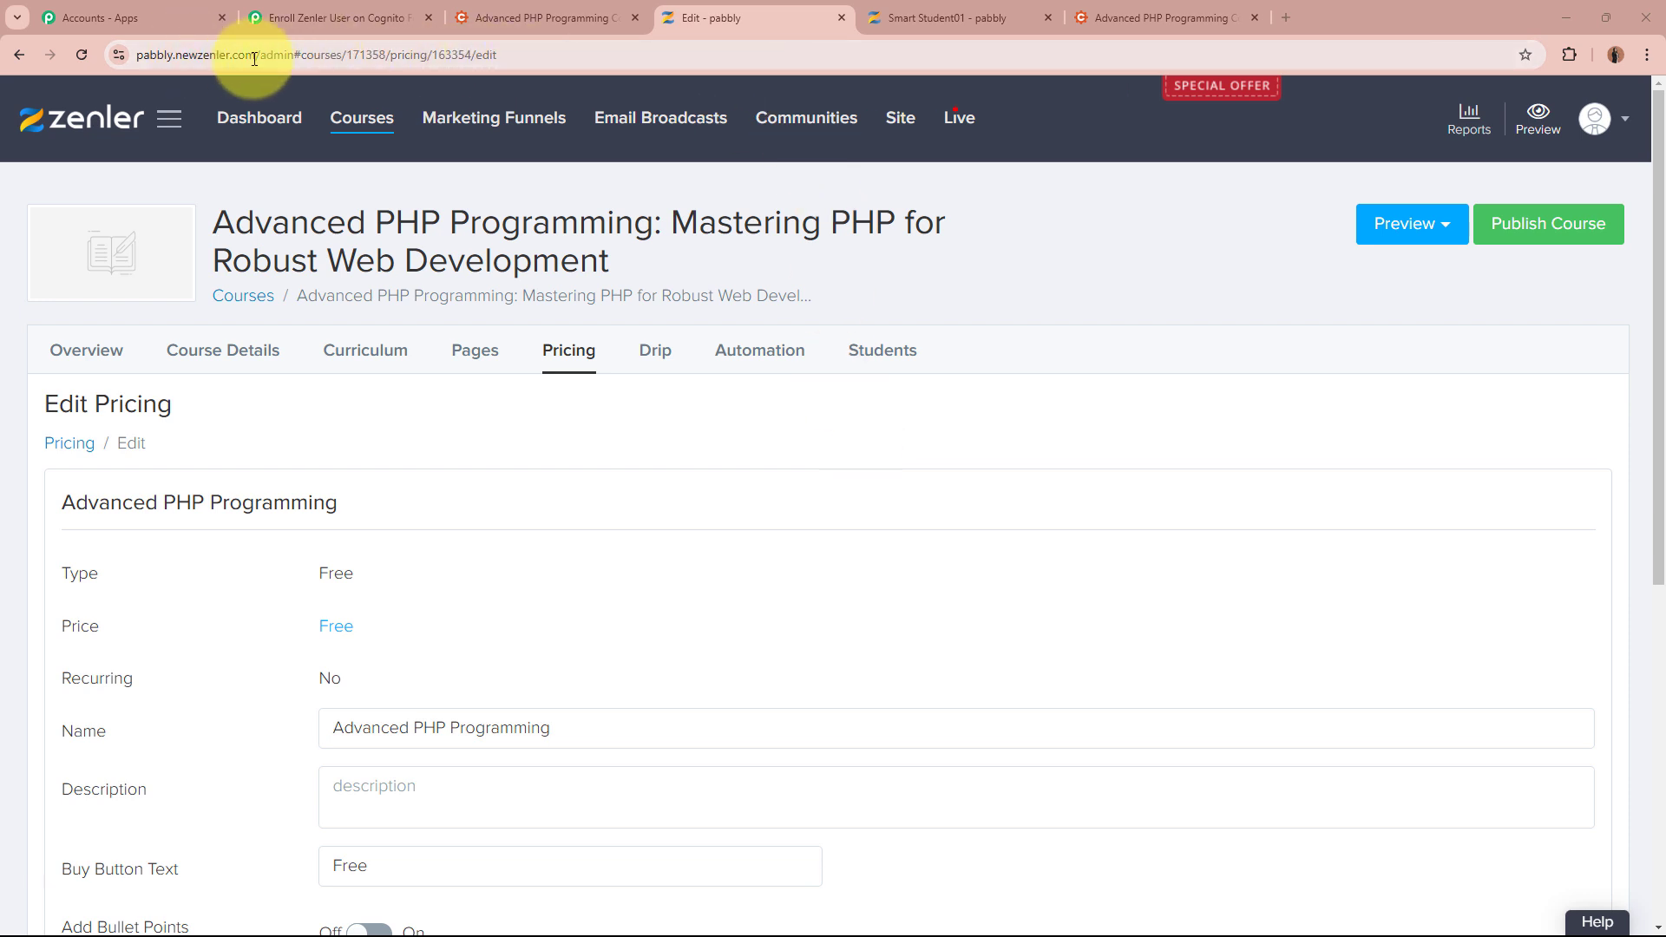
pyautogui.click(373, 53)
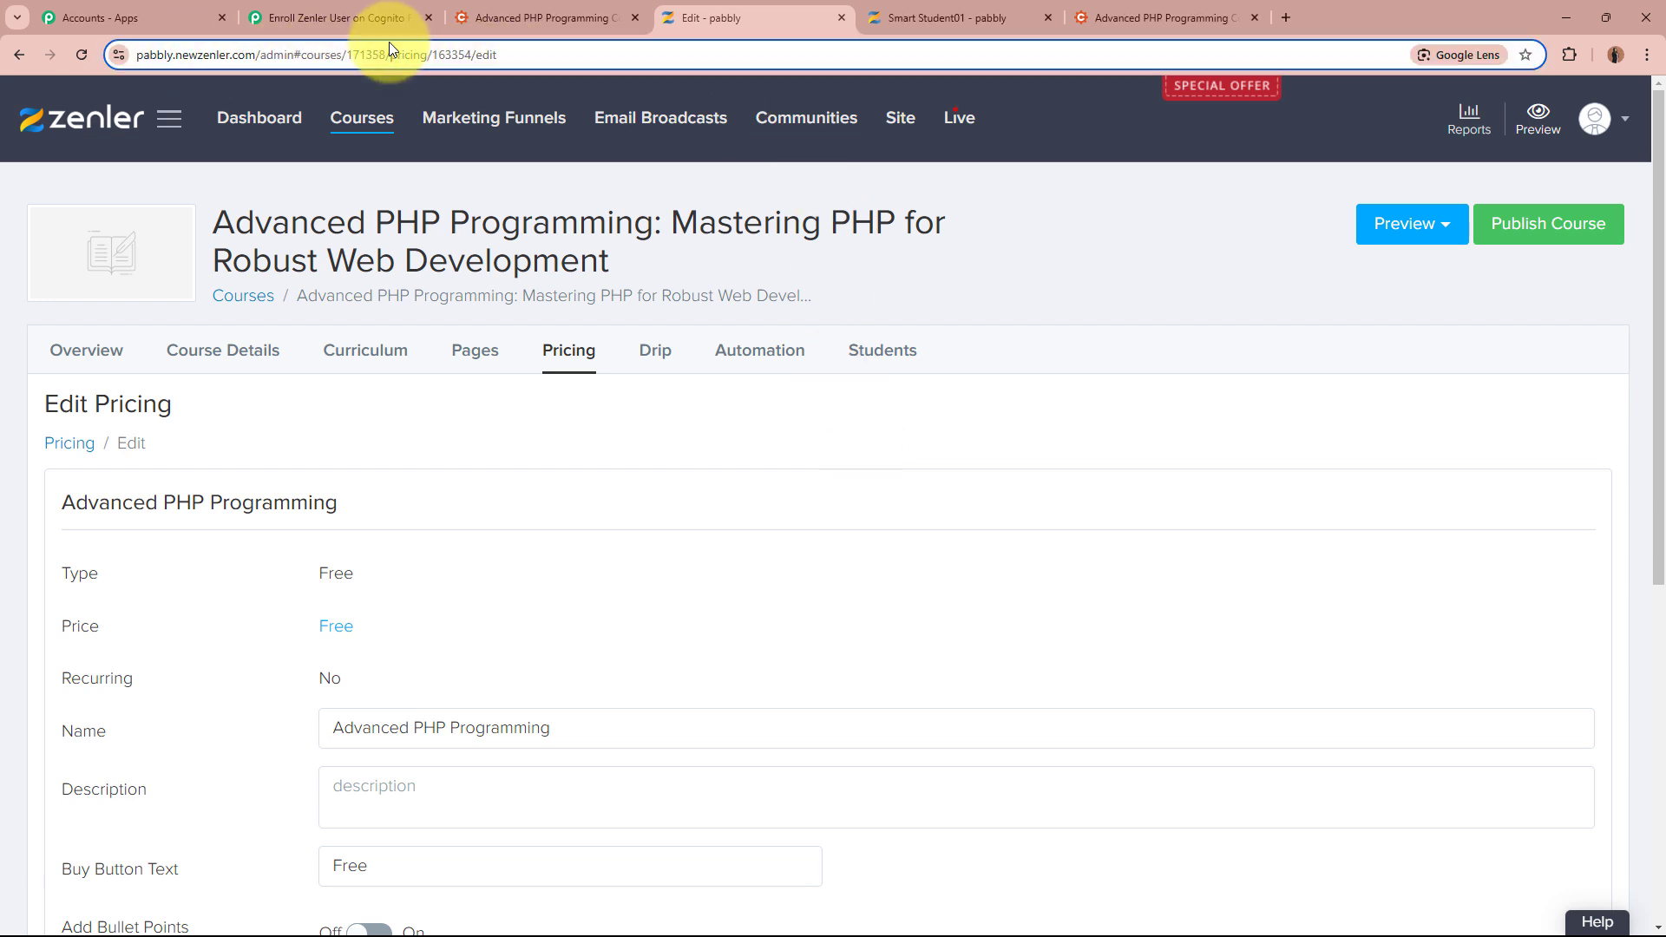
pyautogui.click(456, 55)
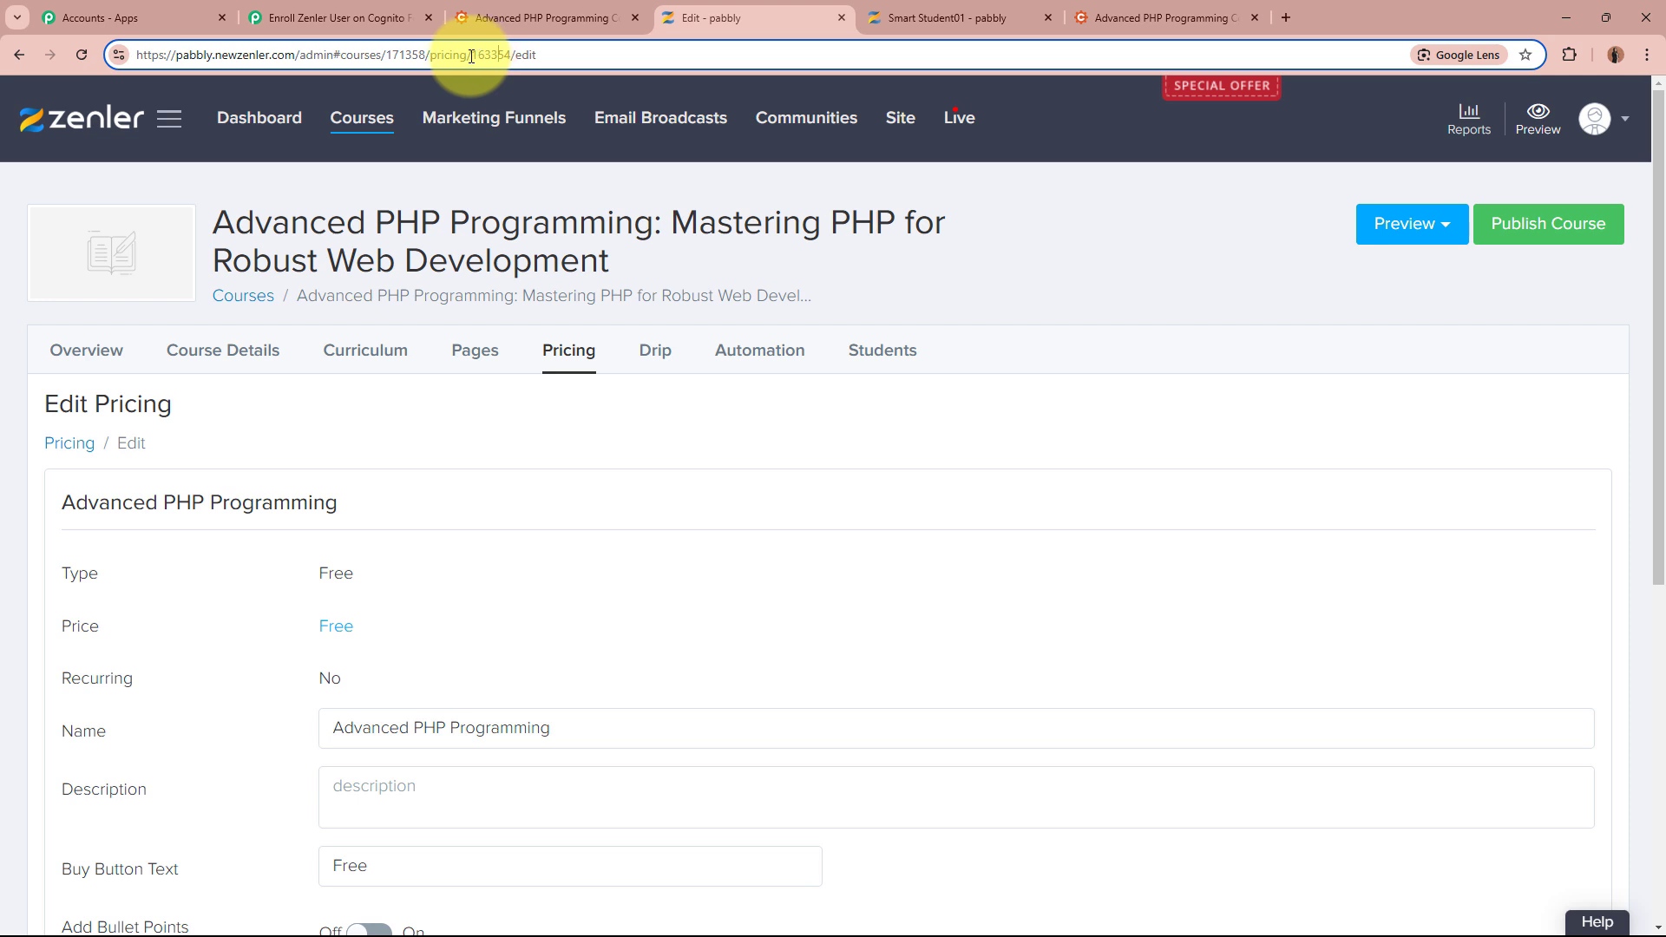
pyautogui.moveTo(473, 54); pyautogui.dragTo(506, 55)
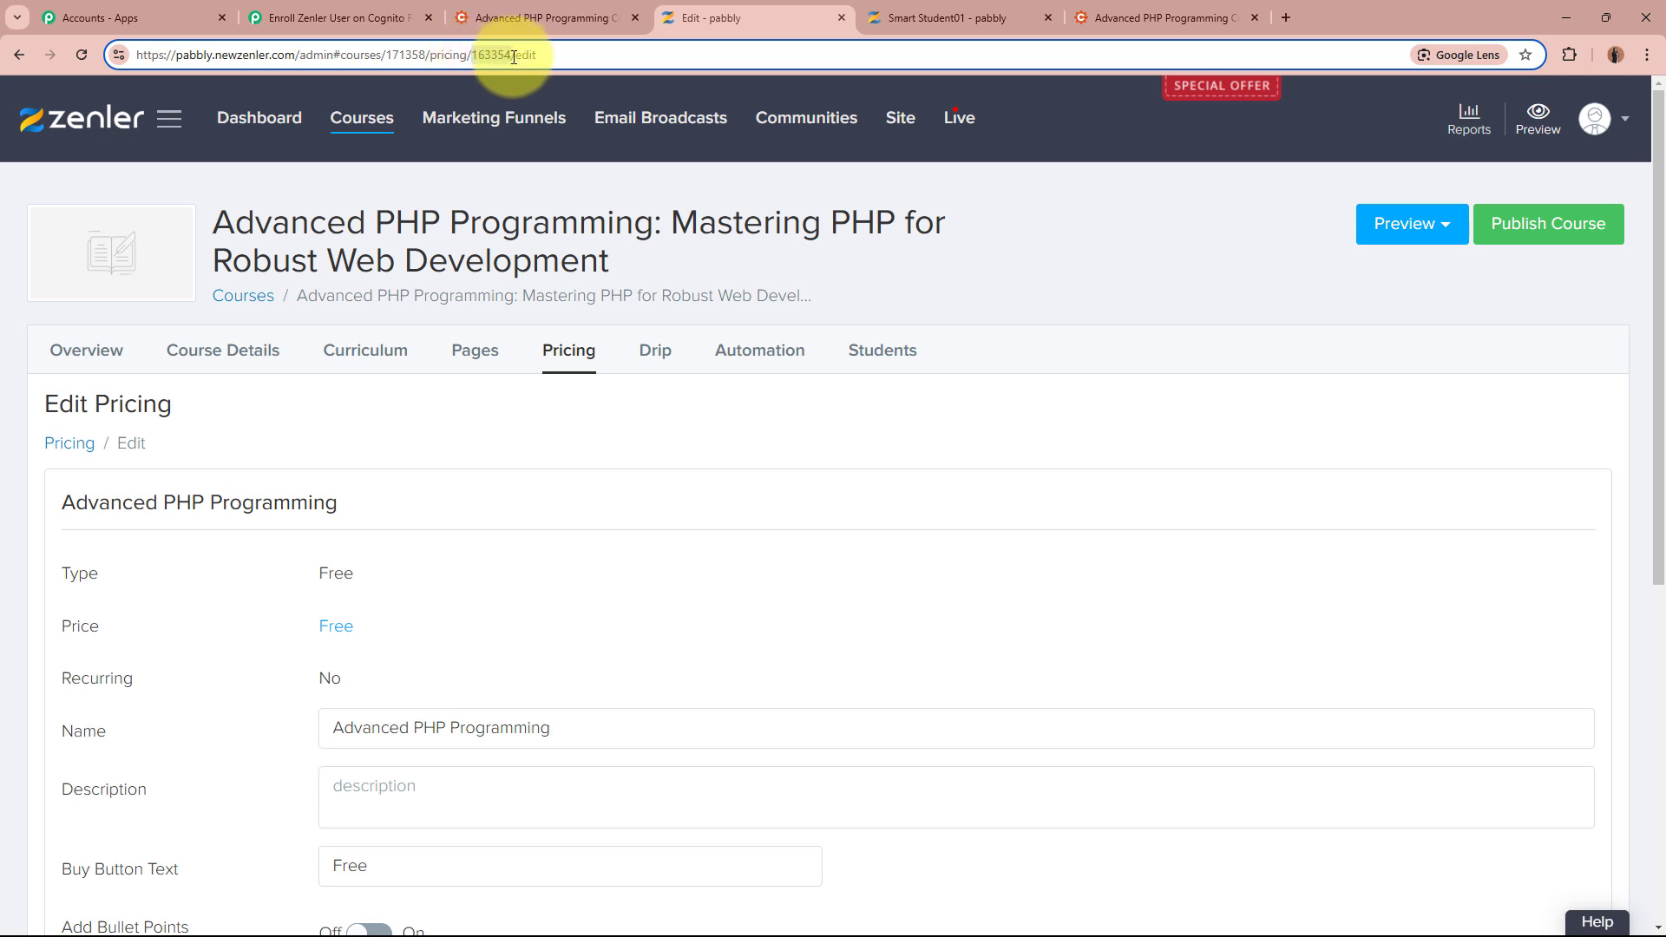
pyautogui.click(347, 17)
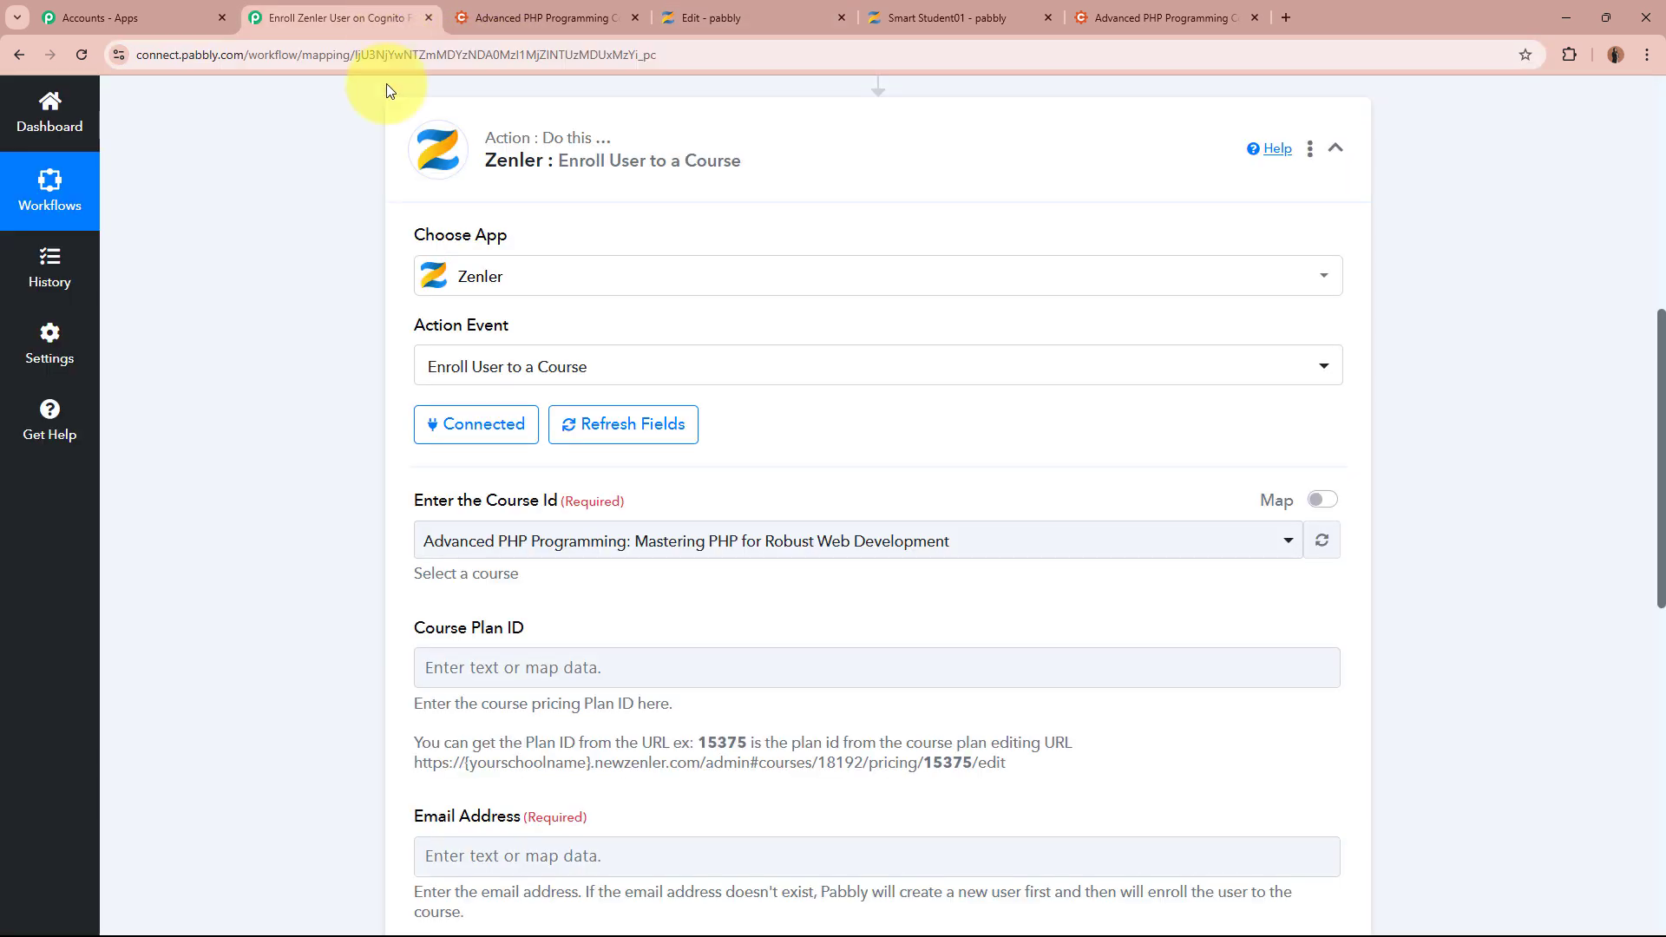
# Paste plan ID 163354 into the Course Plan ID field
pyautogui.click(489, 669)
pyautogui.click(233, 660)
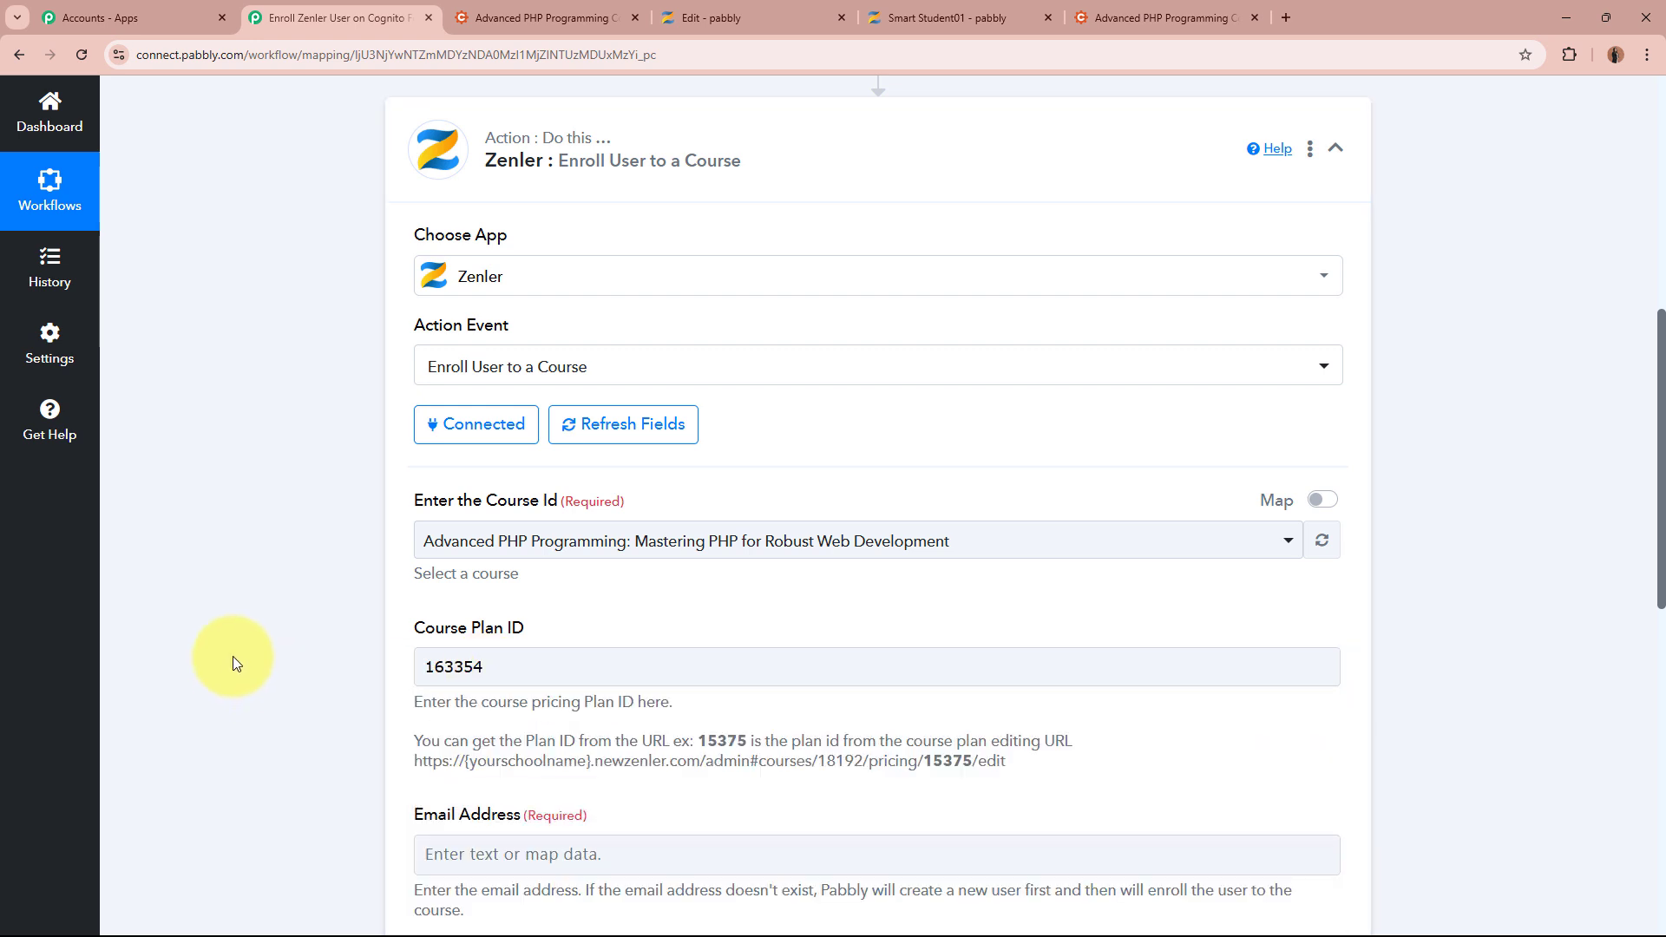
pyautogui.scroll(-4, 233, 659)
pyautogui.scroll(-2, 233, 656)
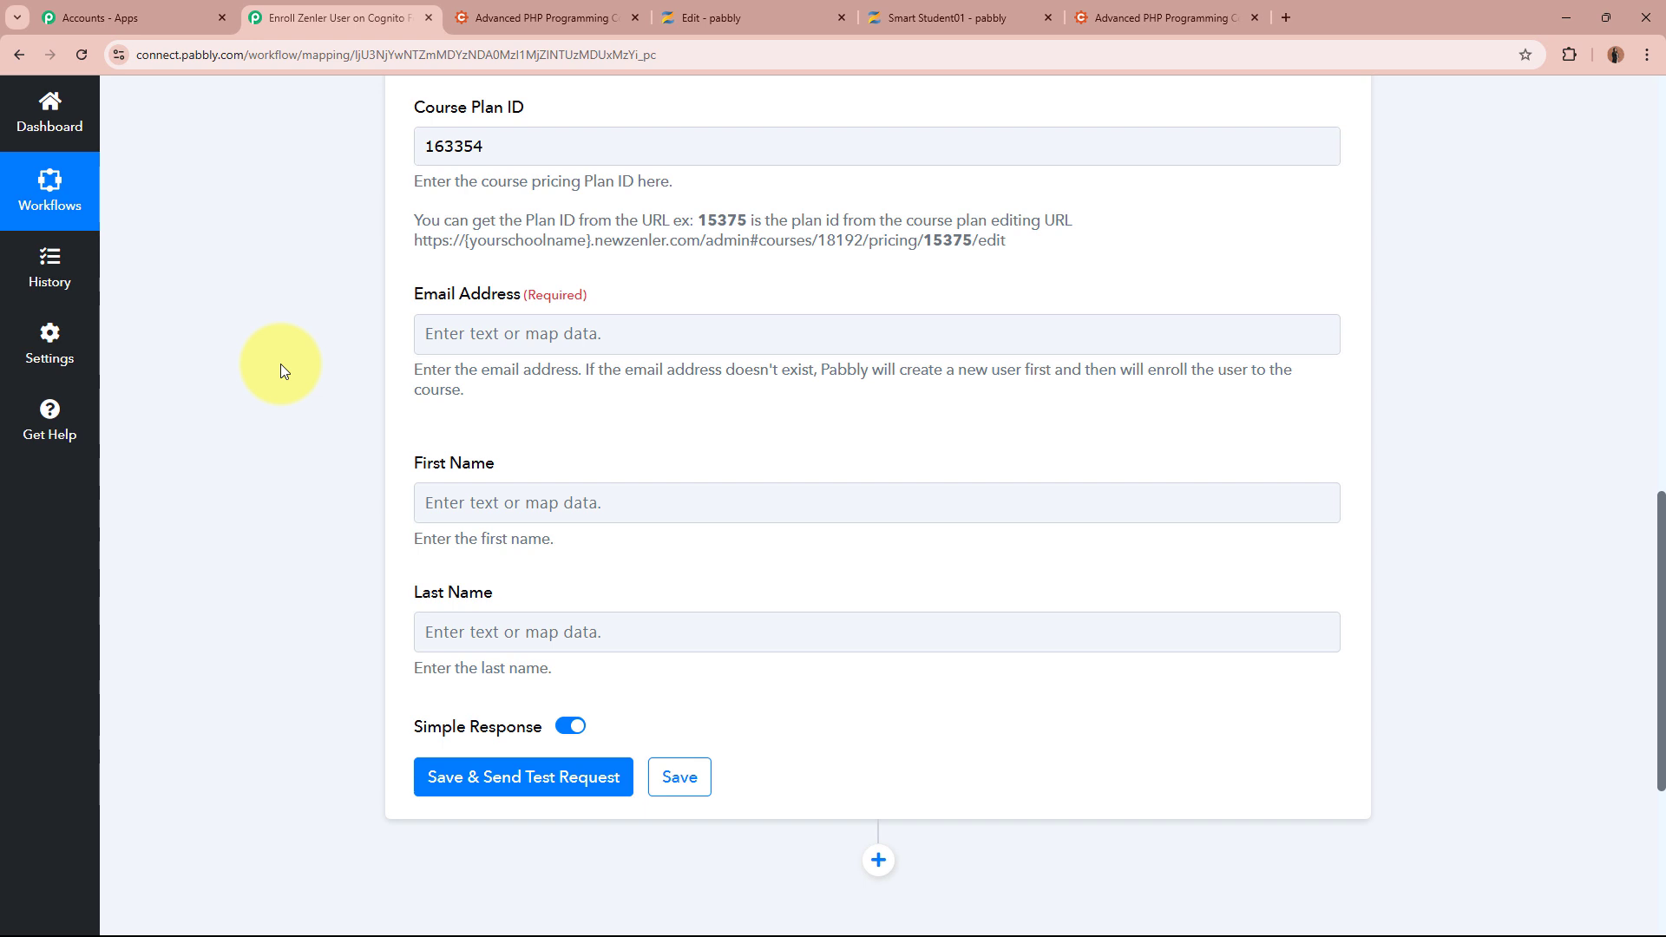
# Map the Zenler Add New User step's email into Email Address
pyautogui.click(589, 322)
pyautogui.click(639, 569)
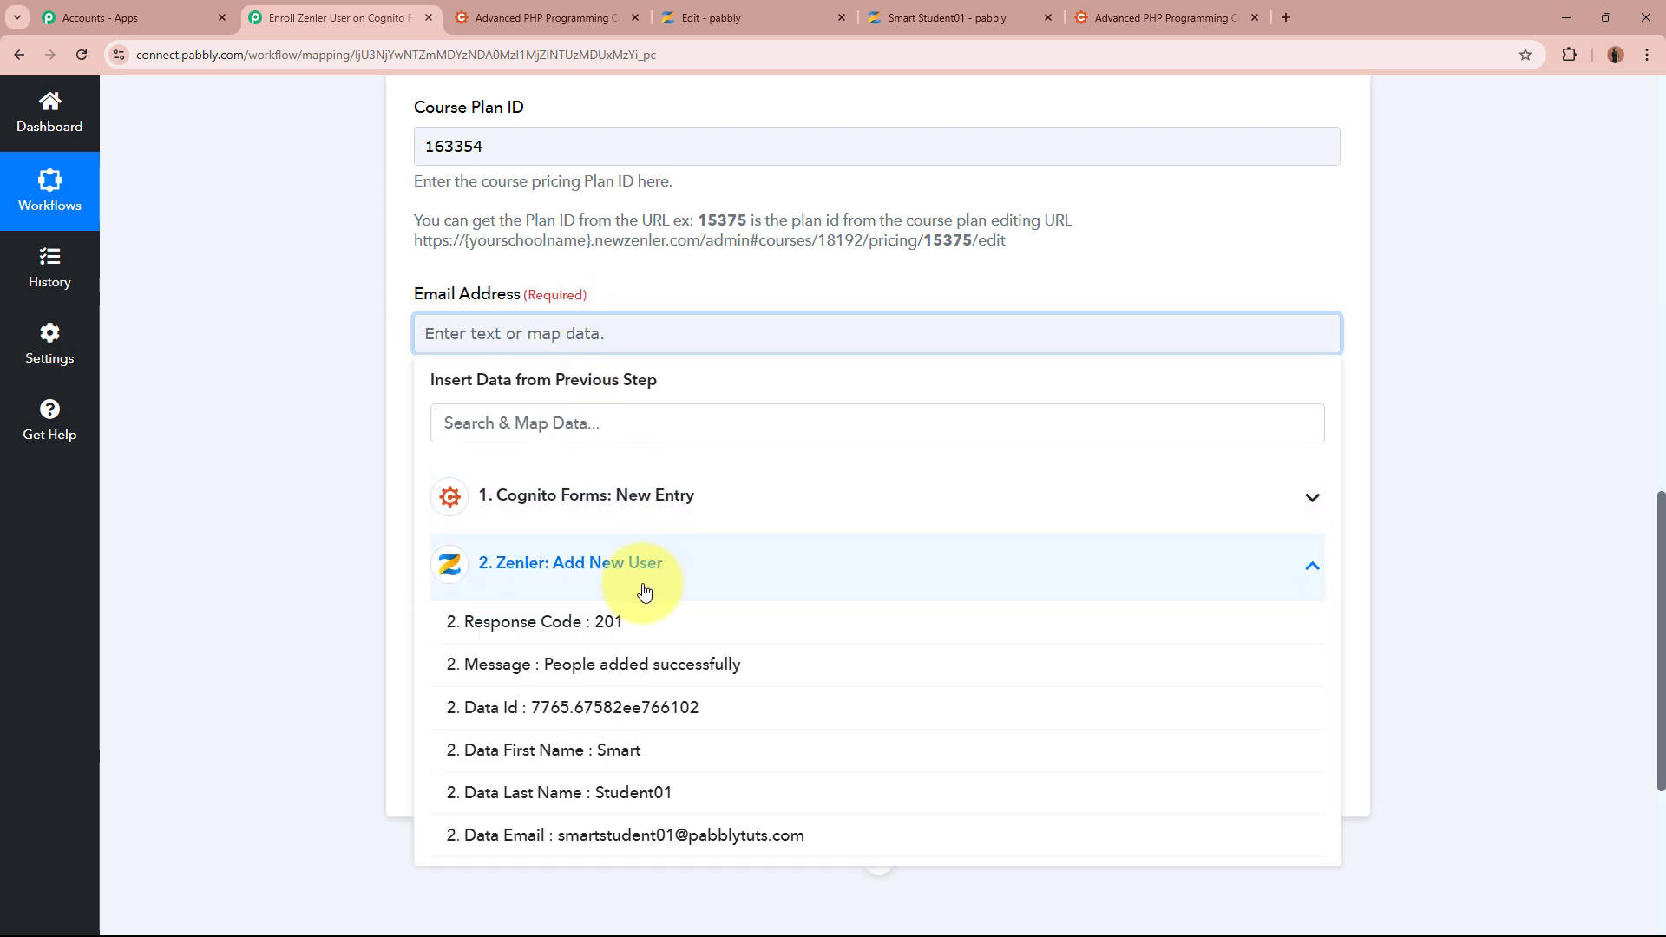
pyautogui.click(654, 835)
pyautogui.click(338, 480)
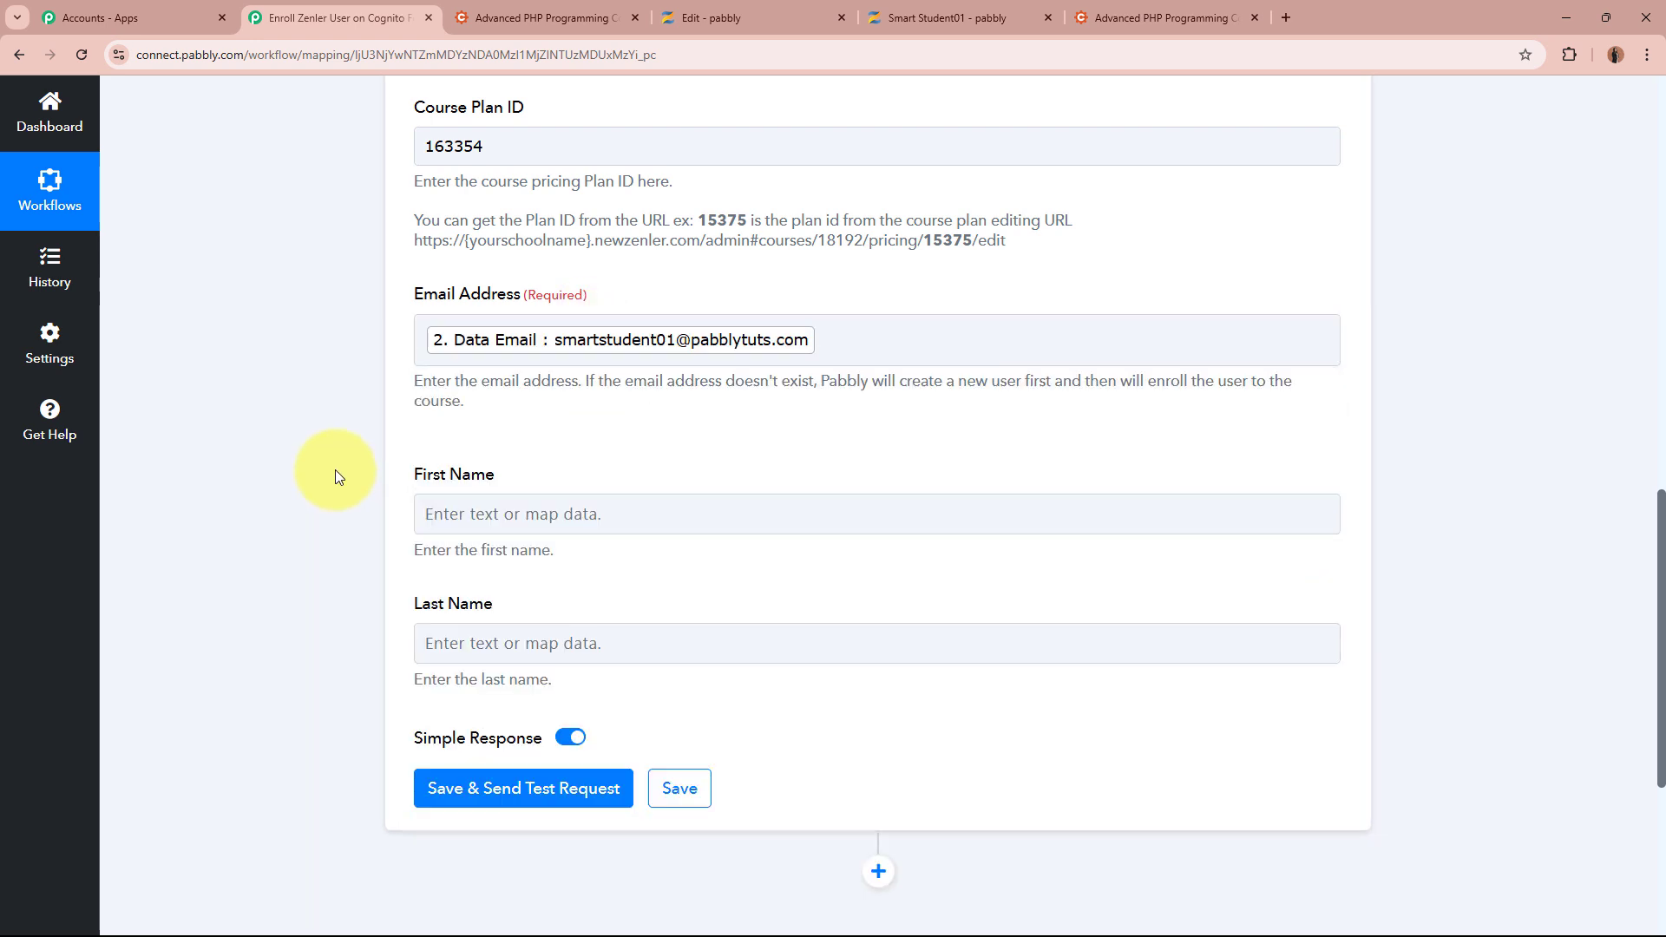
pyautogui.scroll(-2, 335, 470)
# Map the Cognito Forms first and last names into First Name and Last Name
pyautogui.click(590, 334)
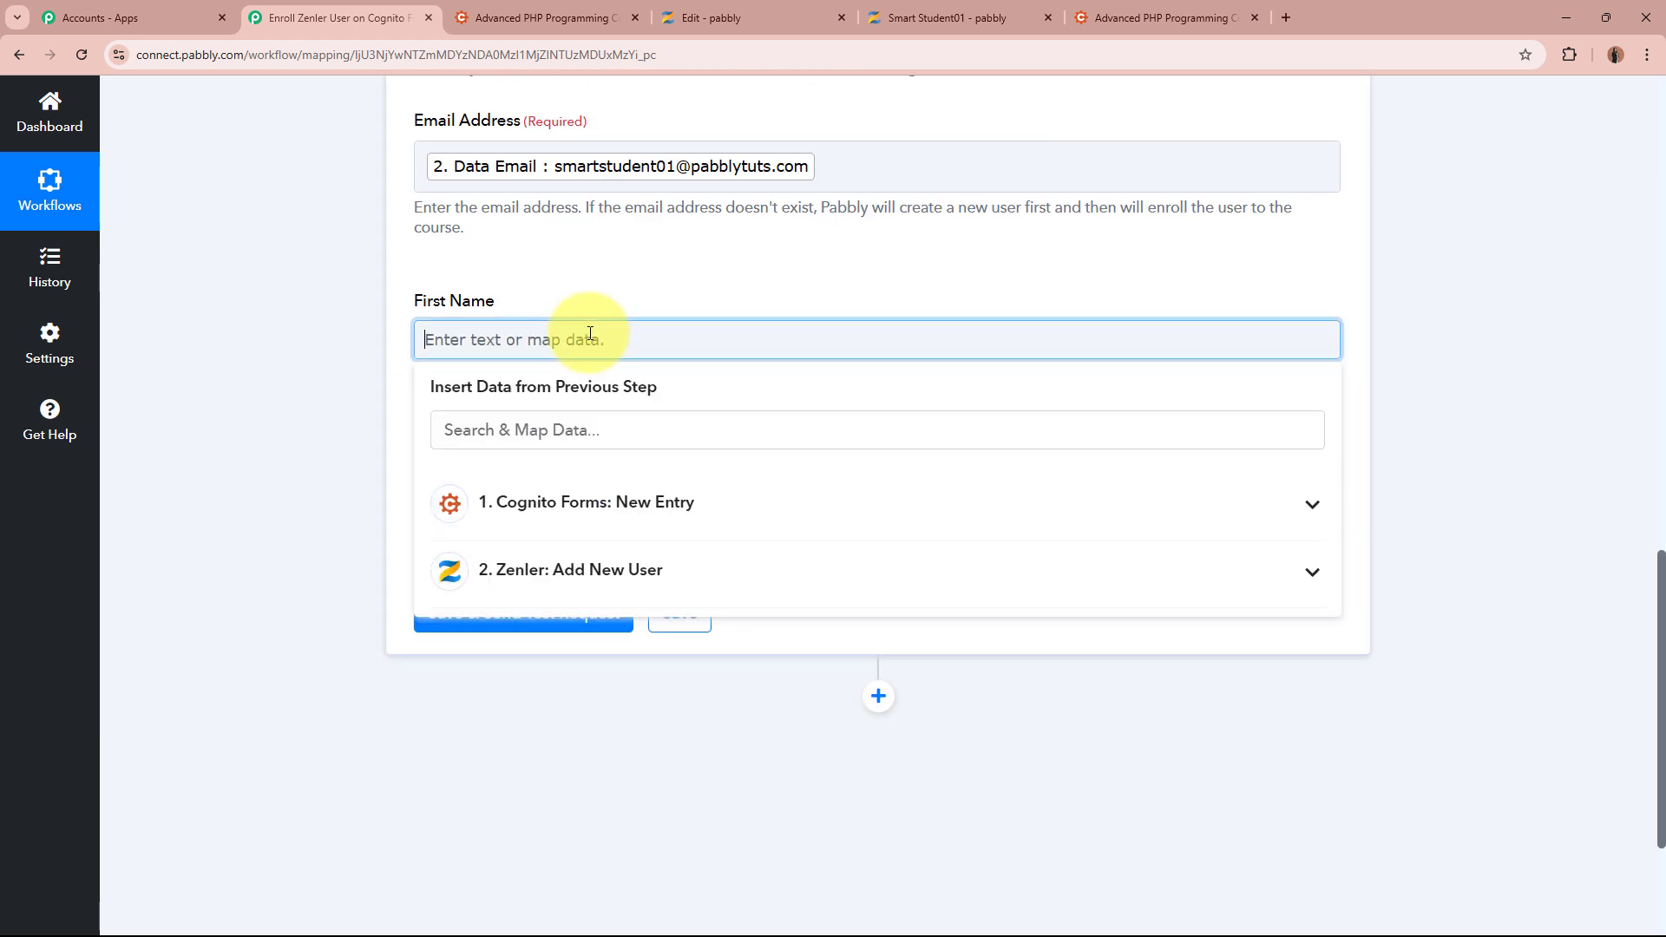
pyautogui.click(621, 508)
pyautogui.click(595, 825)
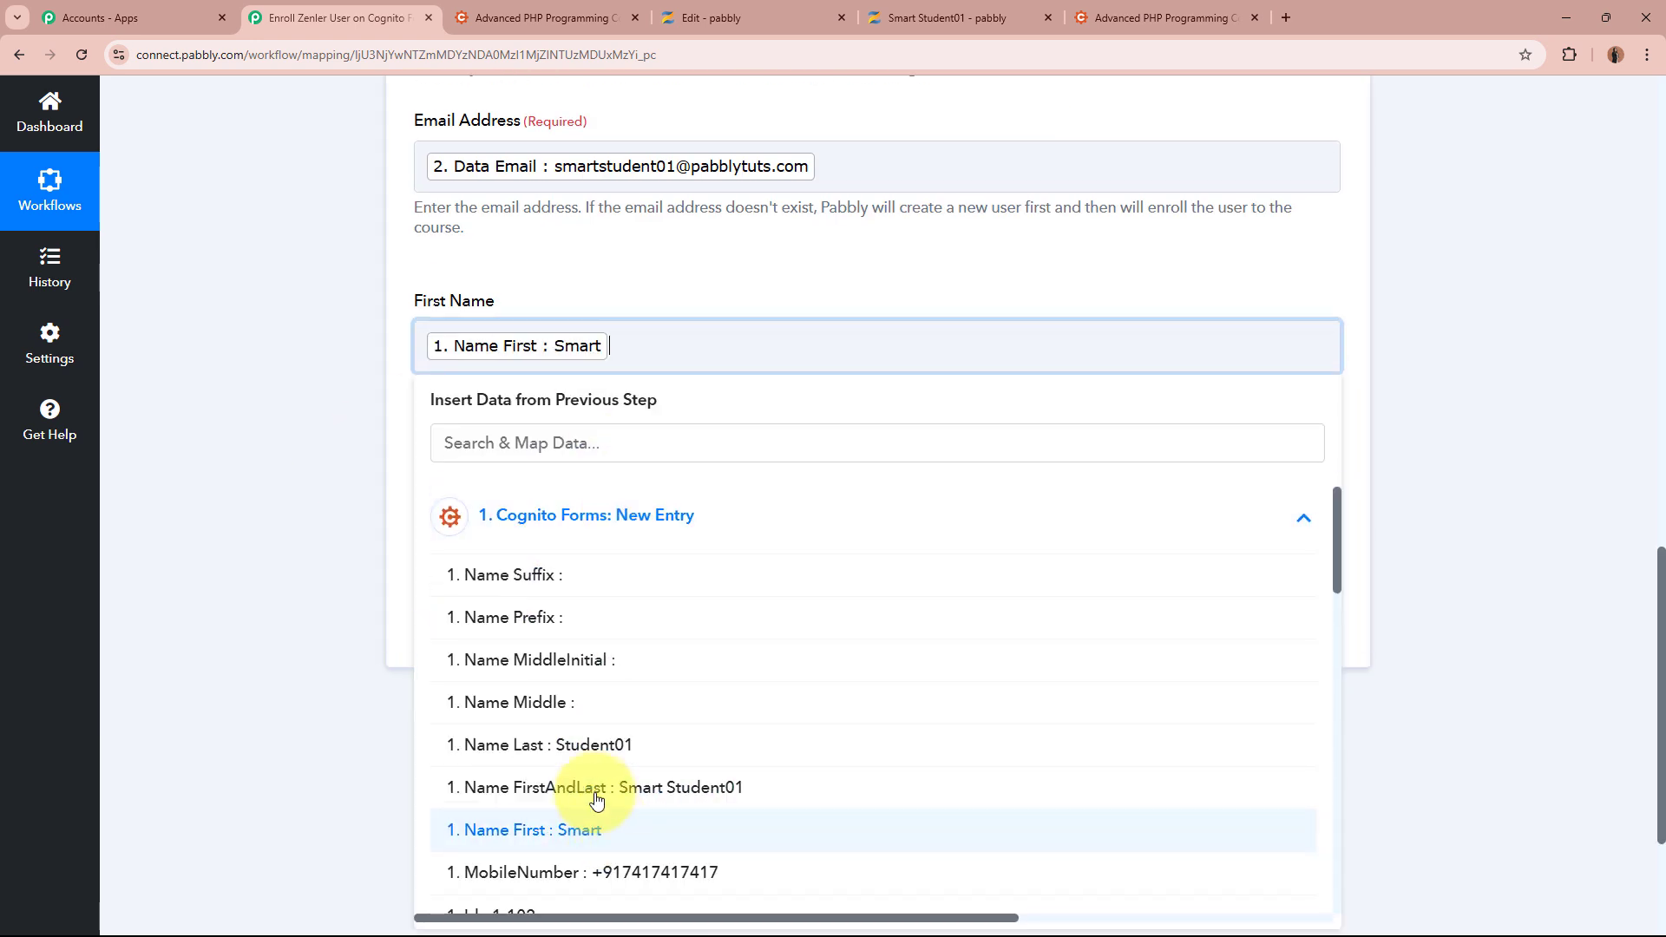
pyautogui.click(352, 463)
pyautogui.click(506, 477)
pyautogui.click(643, 639)
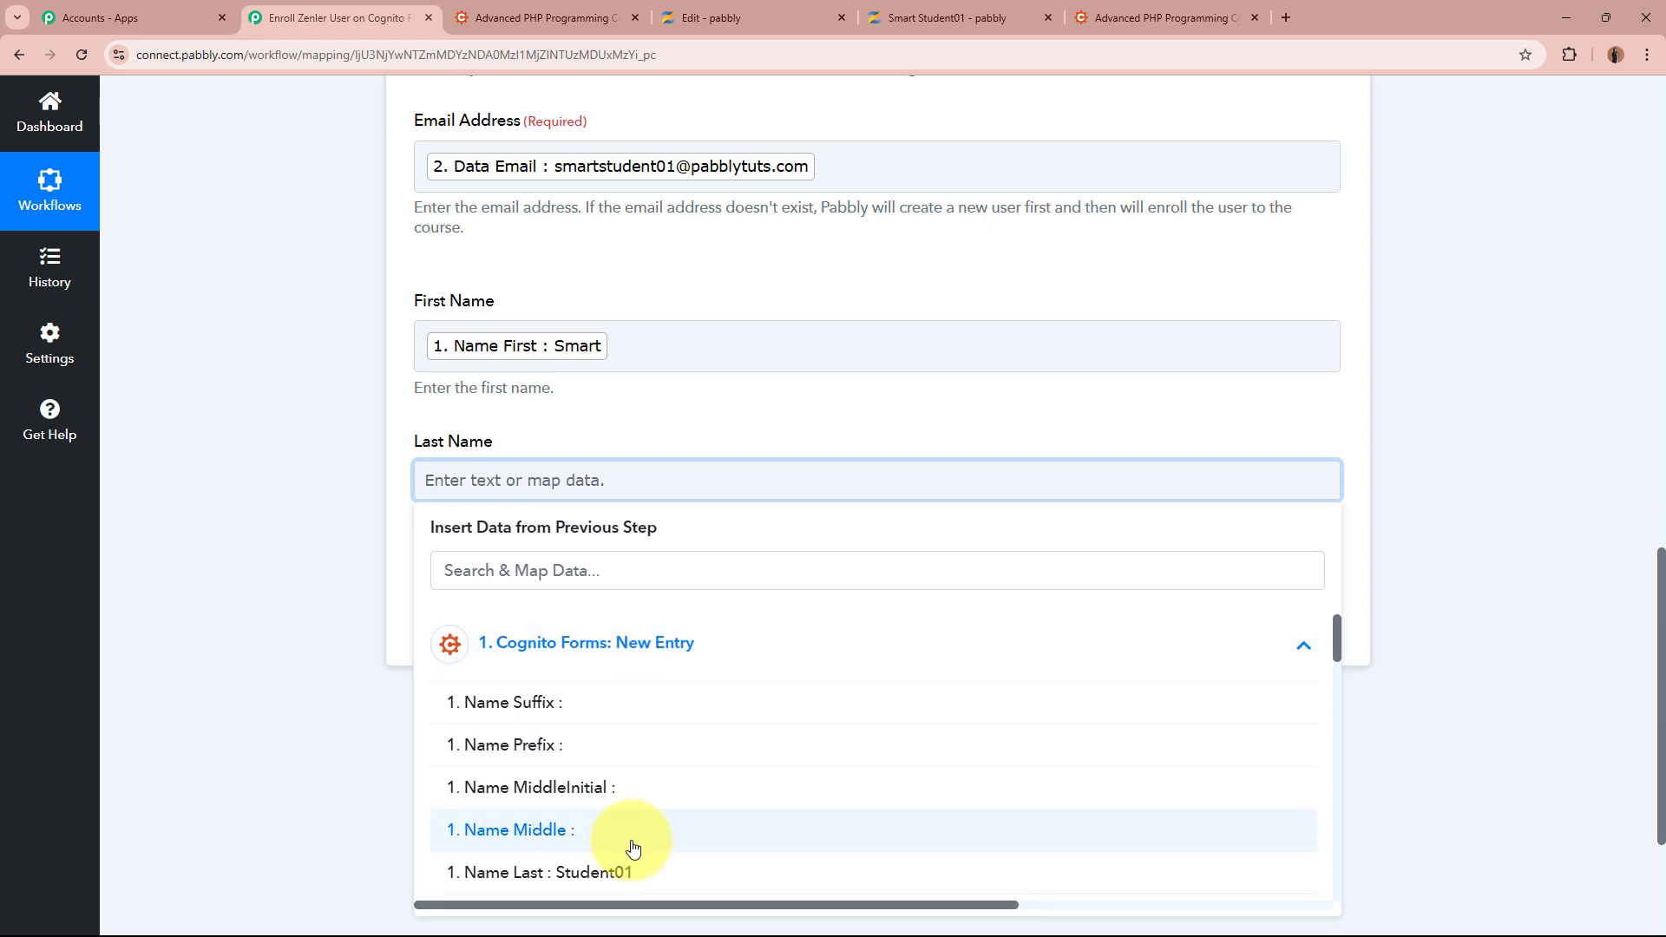
pyautogui.scroll(-2, 633, 847)
pyautogui.click(672, 707)
pyautogui.click(293, 477)
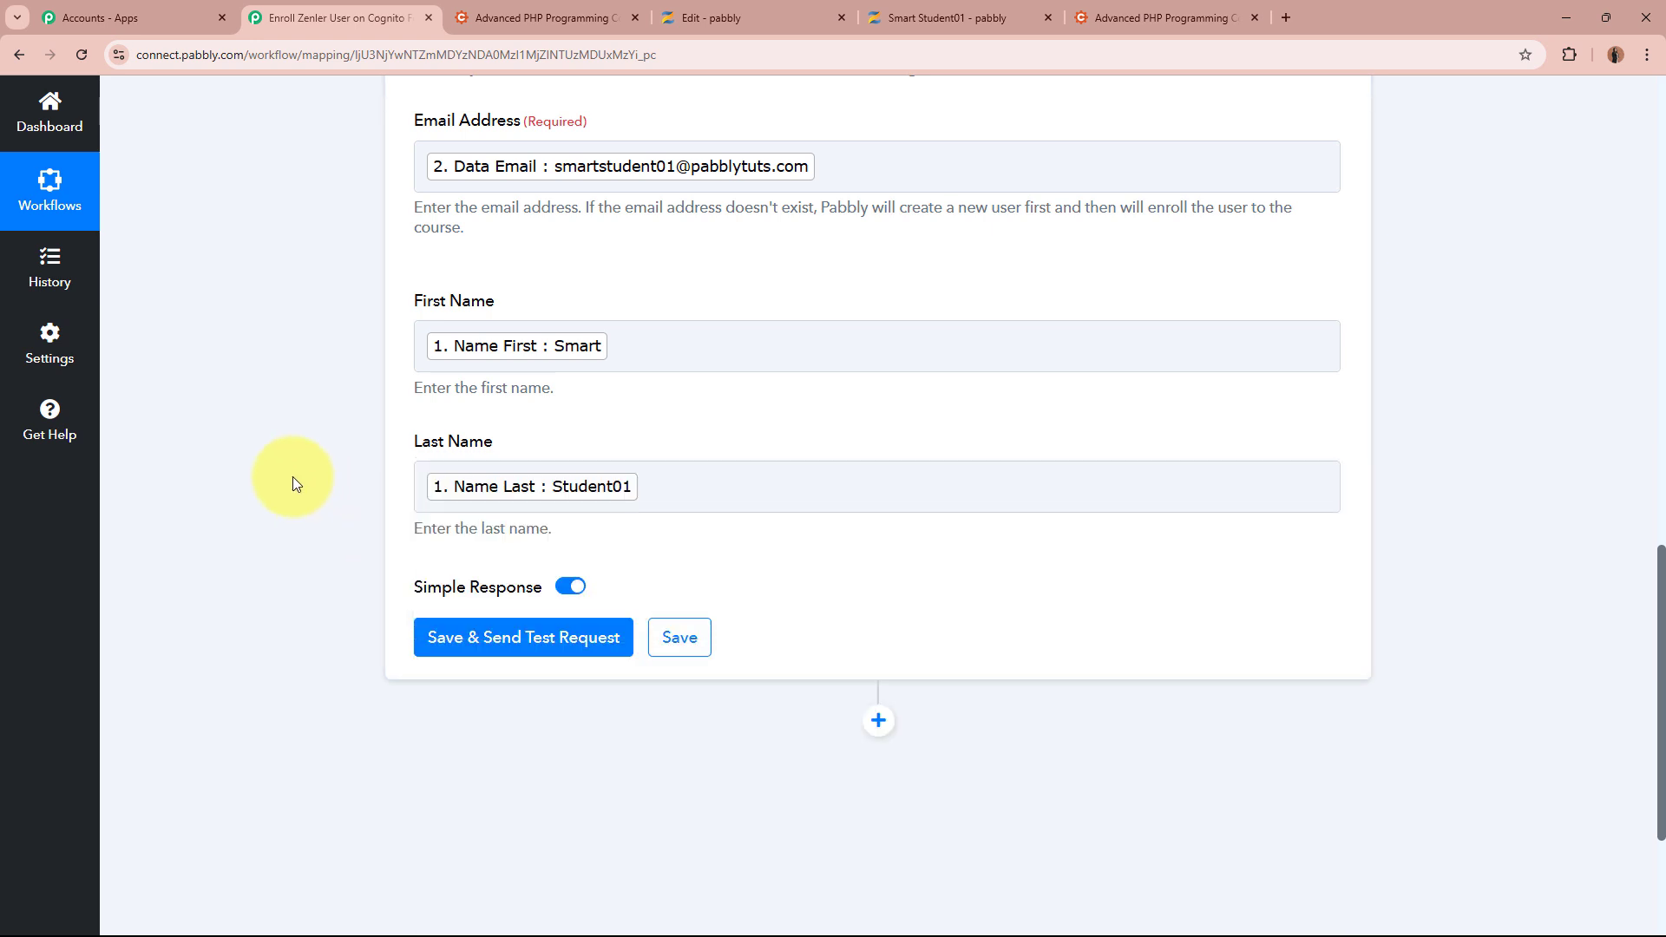
# Save the enrollment step and send a test request
pyautogui.scroll(5, 294, 477)
pyautogui.scroll(-7, 293, 476)
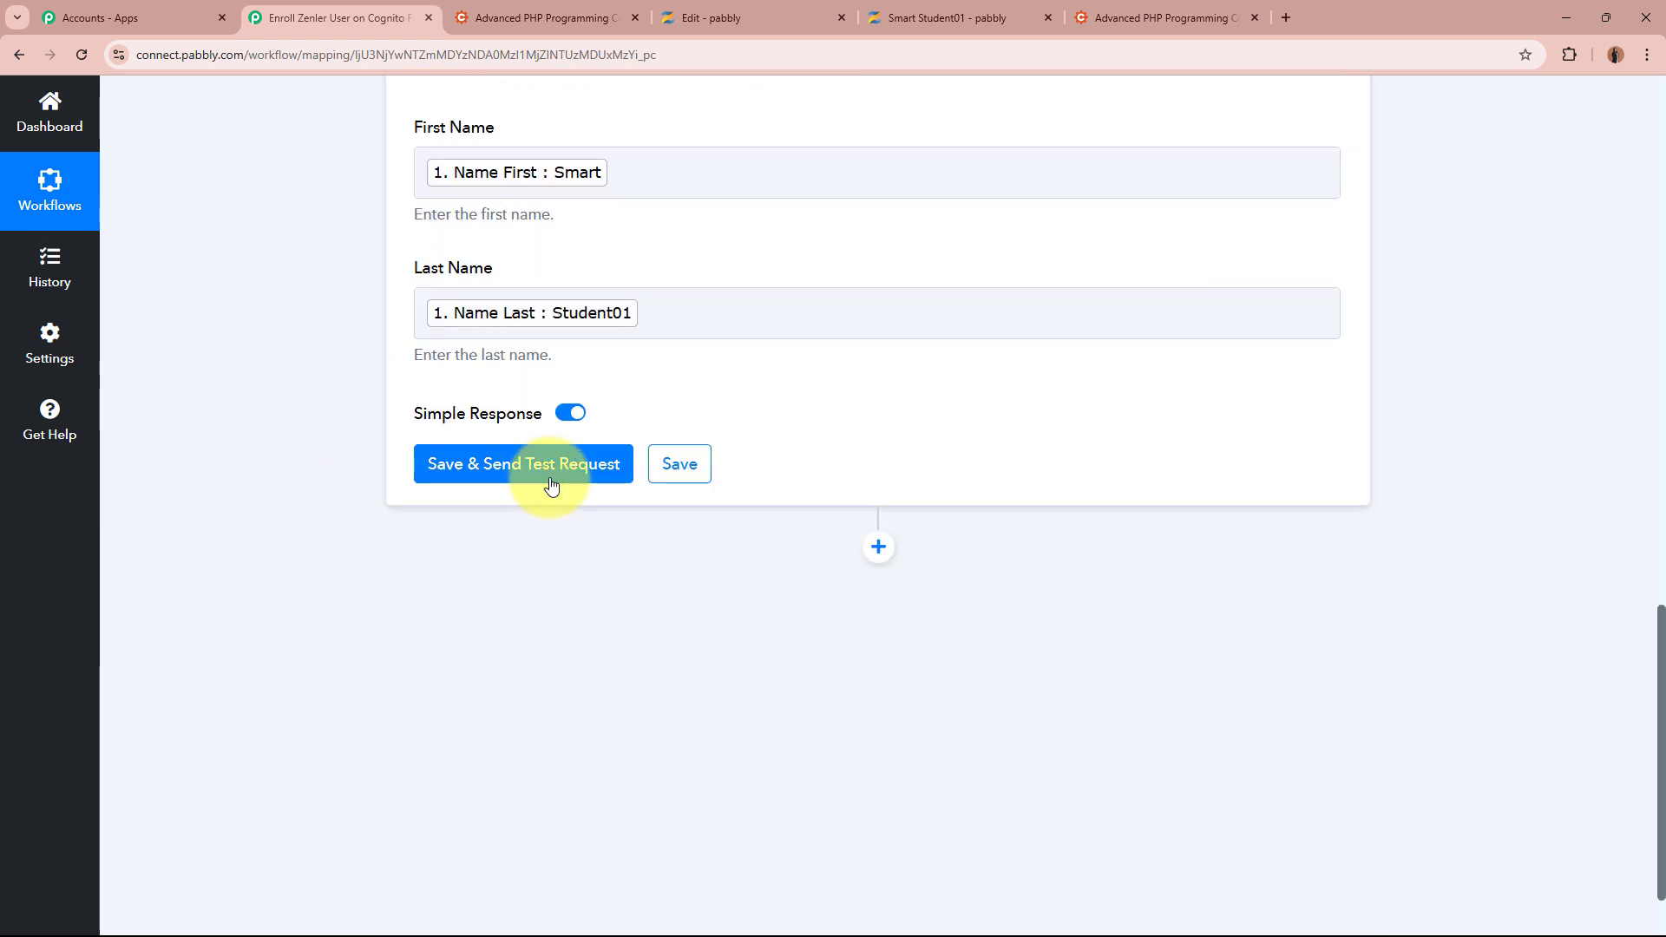
pyautogui.click(551, 485)
# Confirm the response shows 200 and 'success: user enrolled', then switch to the student's Zenler profile
pyautogui.scroll(-1, 236, 529)
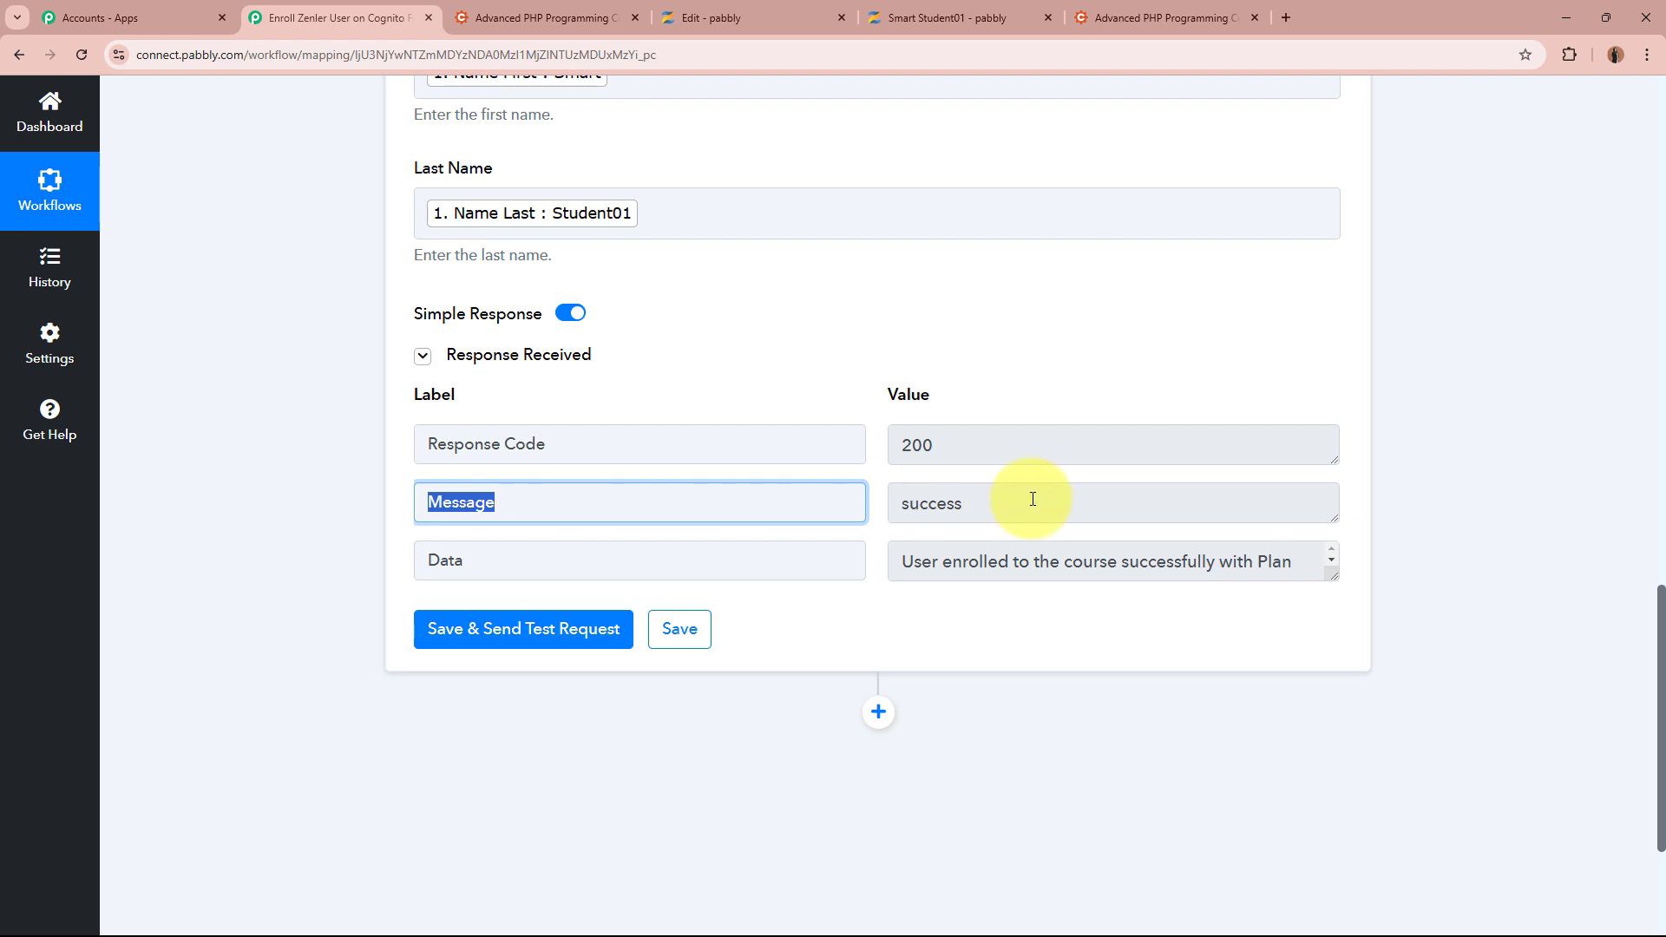
pyautogui.doubleClick(1030, 498)
pyautogui.click(1095, 736)
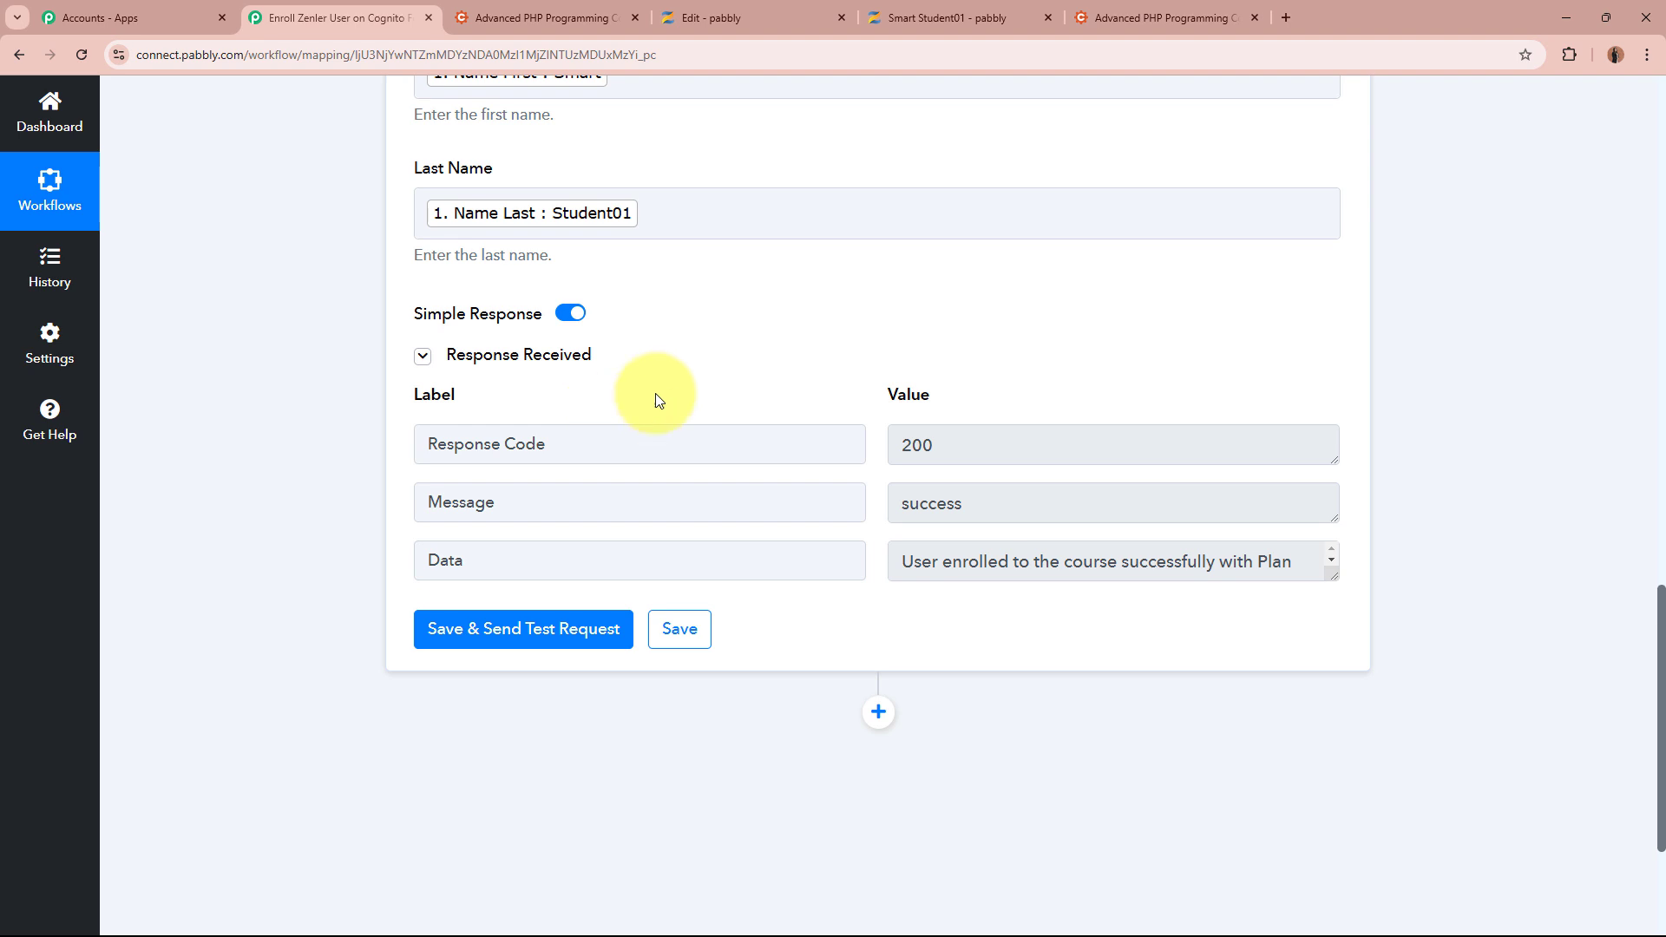
pyautogui.click(1016, 11)
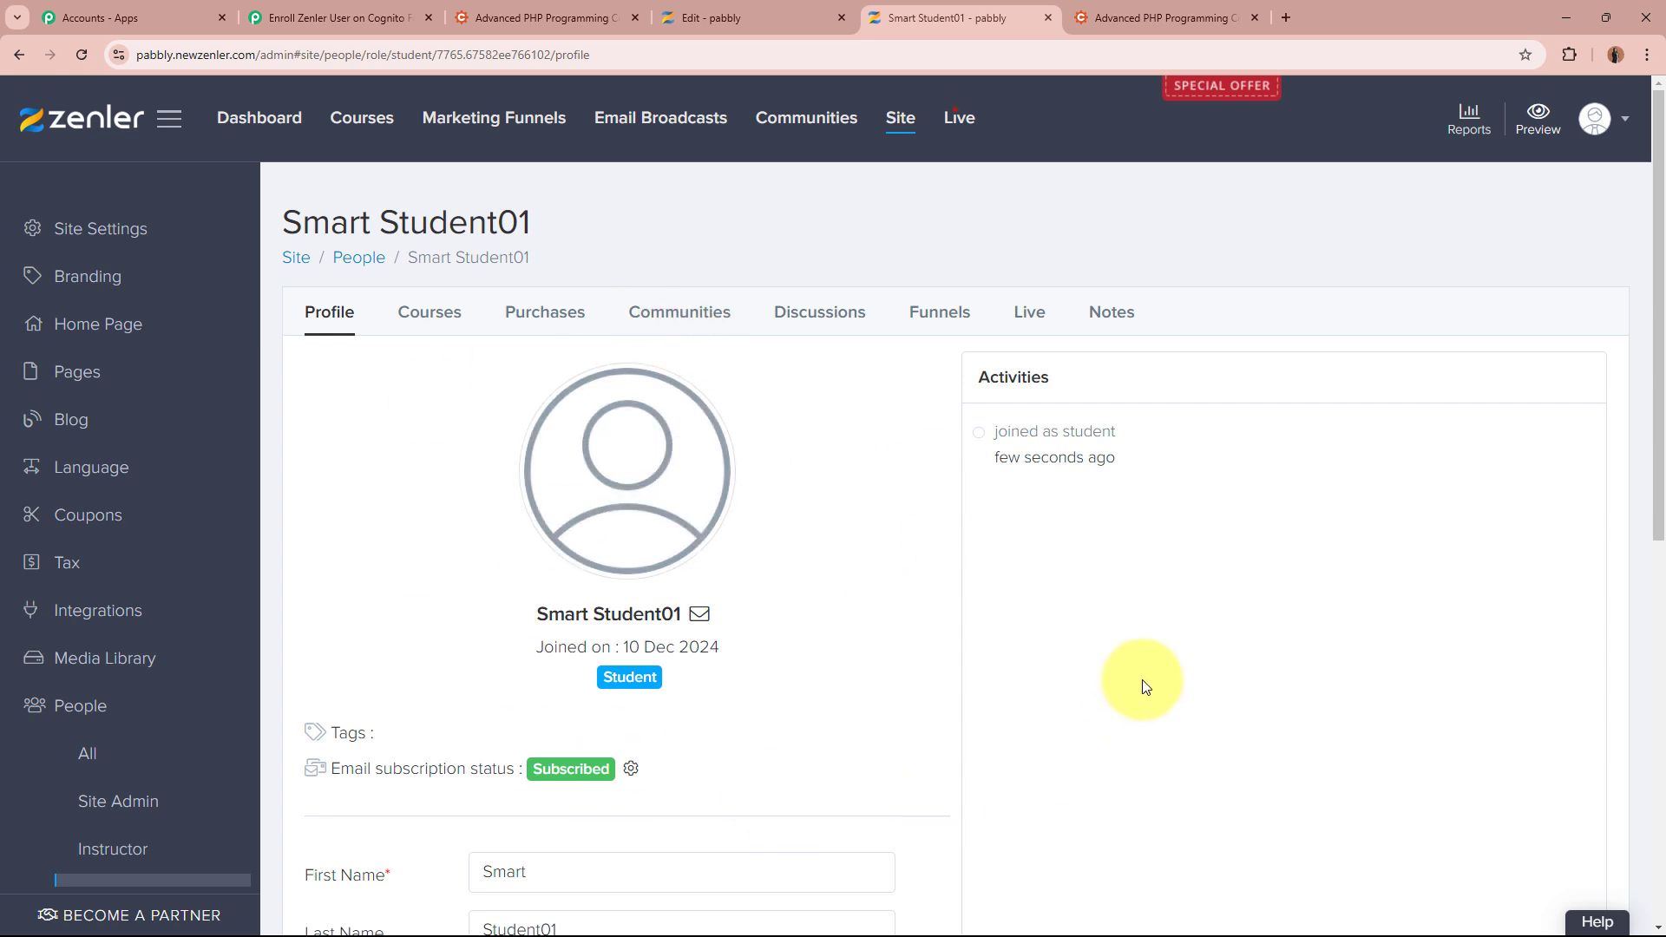
# Check the student's Courses tab lists Advanced PHP Programming as enrolled at 0% completed
pyautogui.click(425, 314)
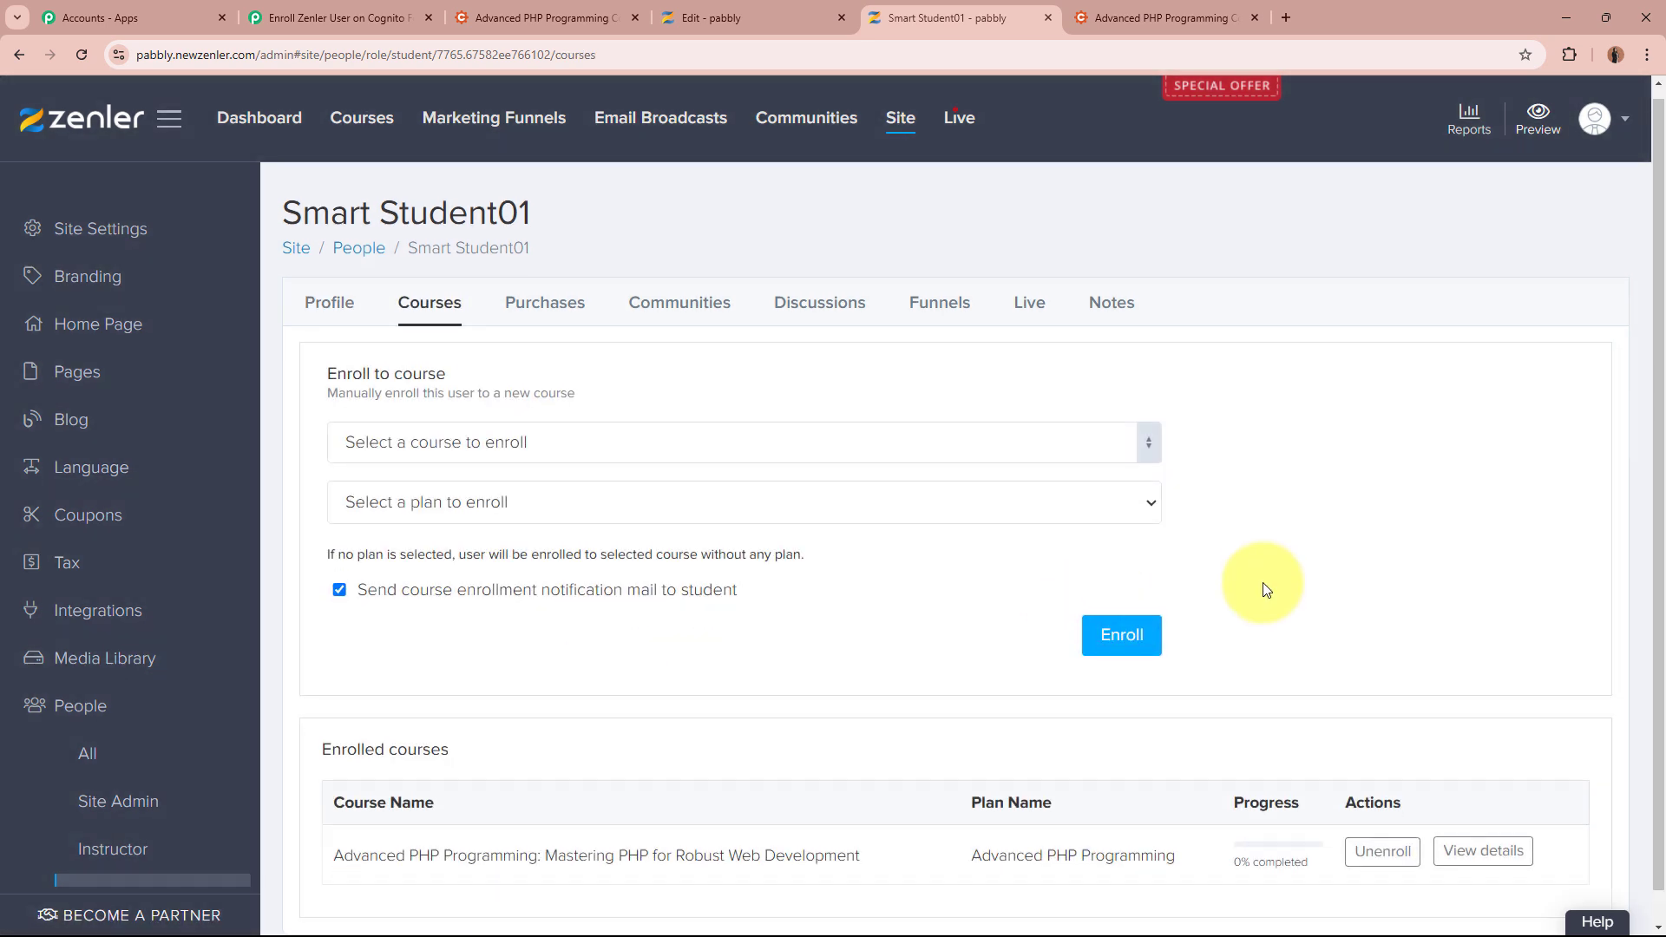
pyautogui.scroll(-1, 1263, 590)
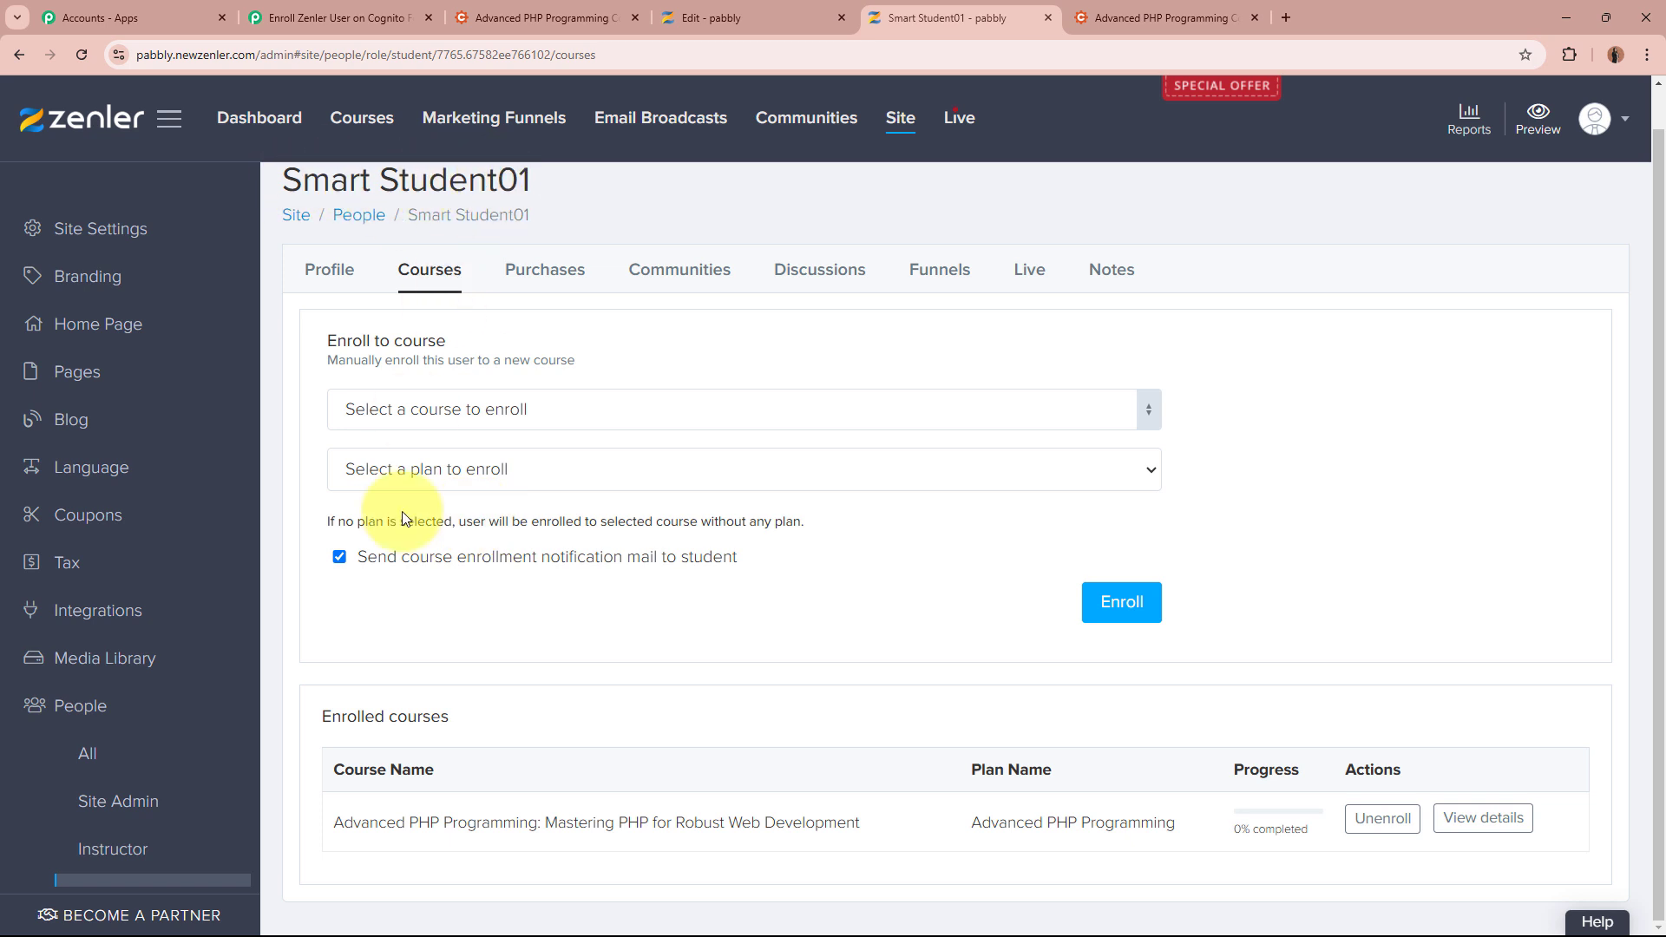
pyautogui.moveTo(335, 824); pyautogui.dragTo(862, 814)
pyautogui.click(862, 814)
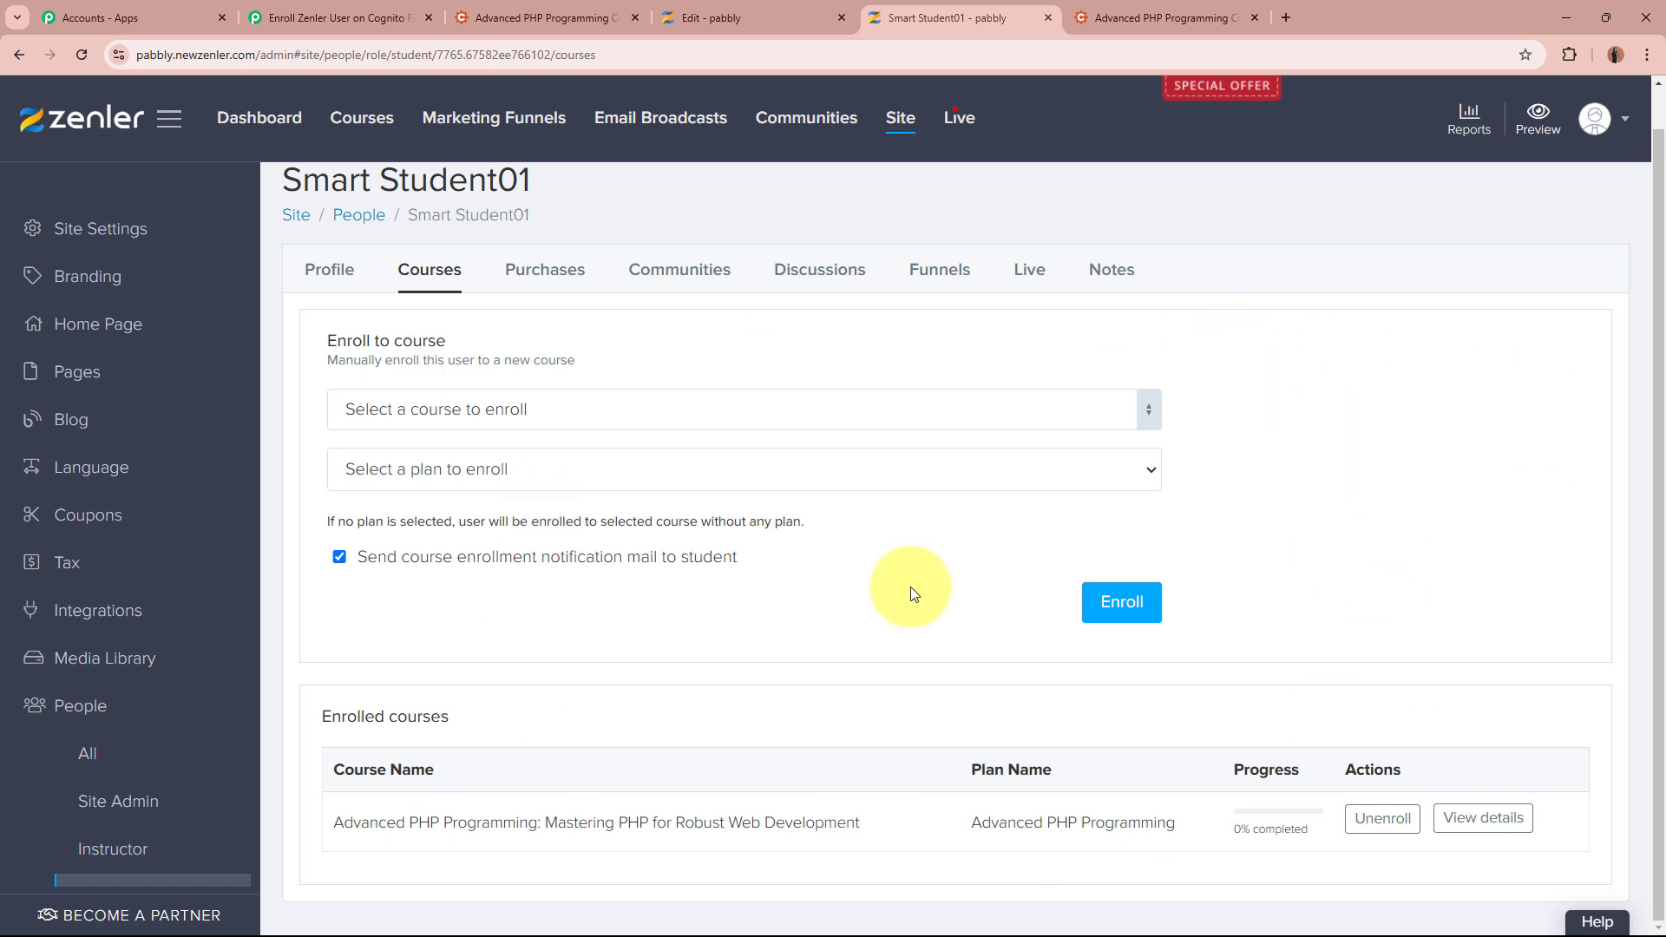
# Back in Pabbly Connect, collapse the Enroll User to a Course step
pyautogui.click(560, 9)
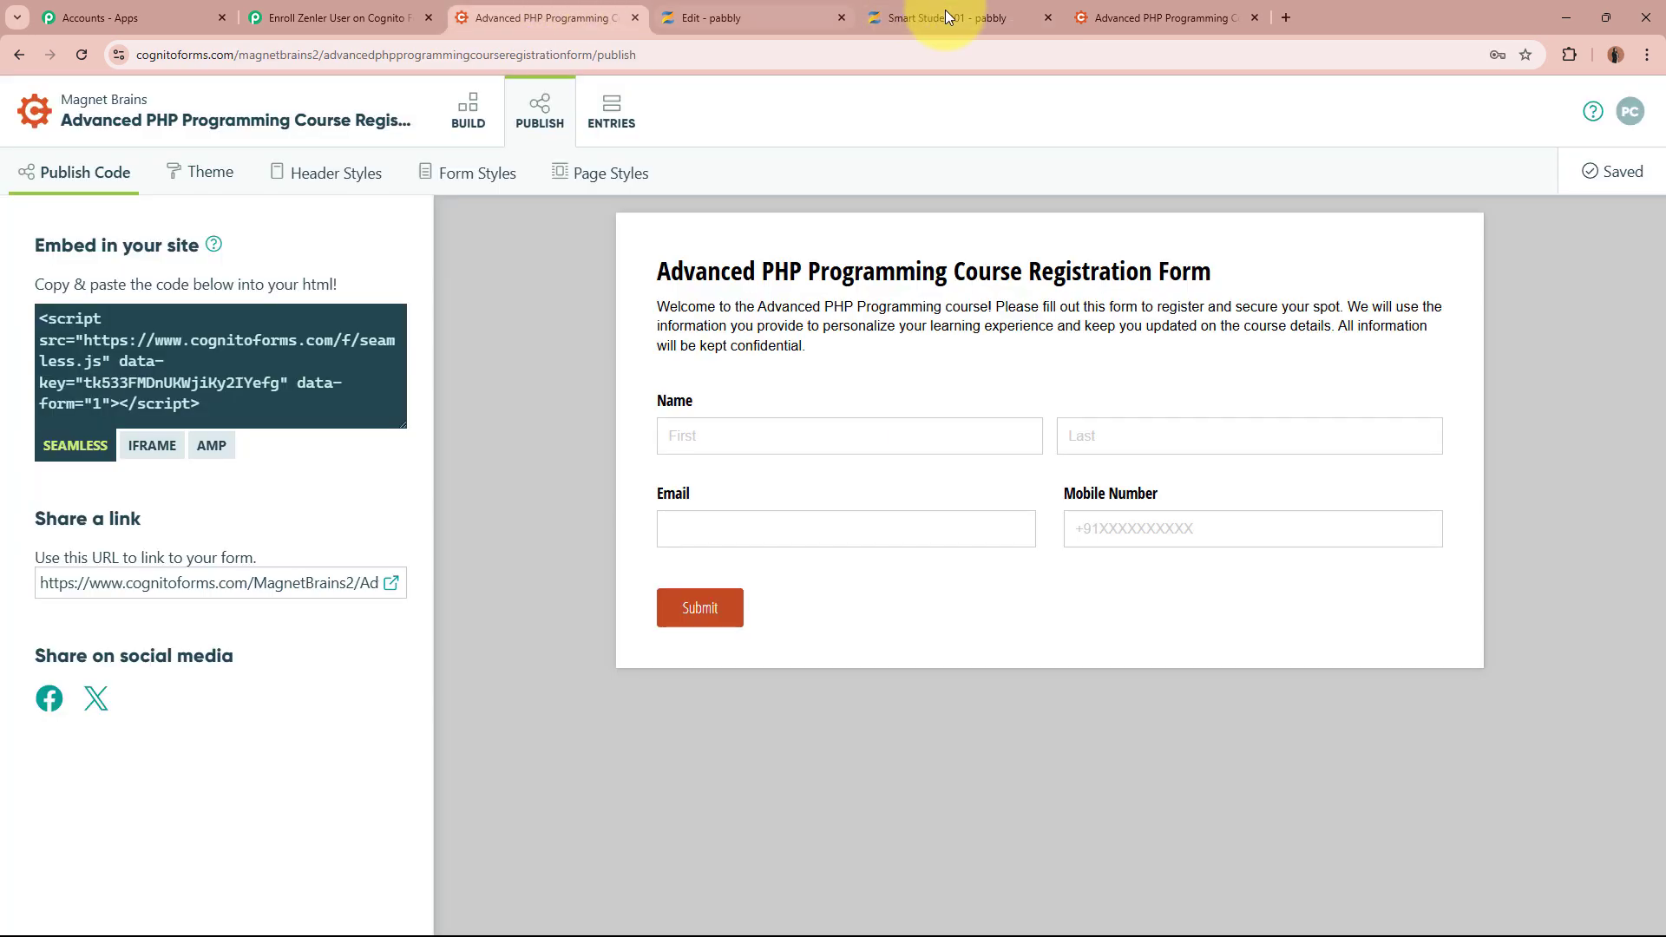
pyautogui.click(953, 11)
pyautogui.click(331, 11)
pyautogui.scroll(15, 373, 512)
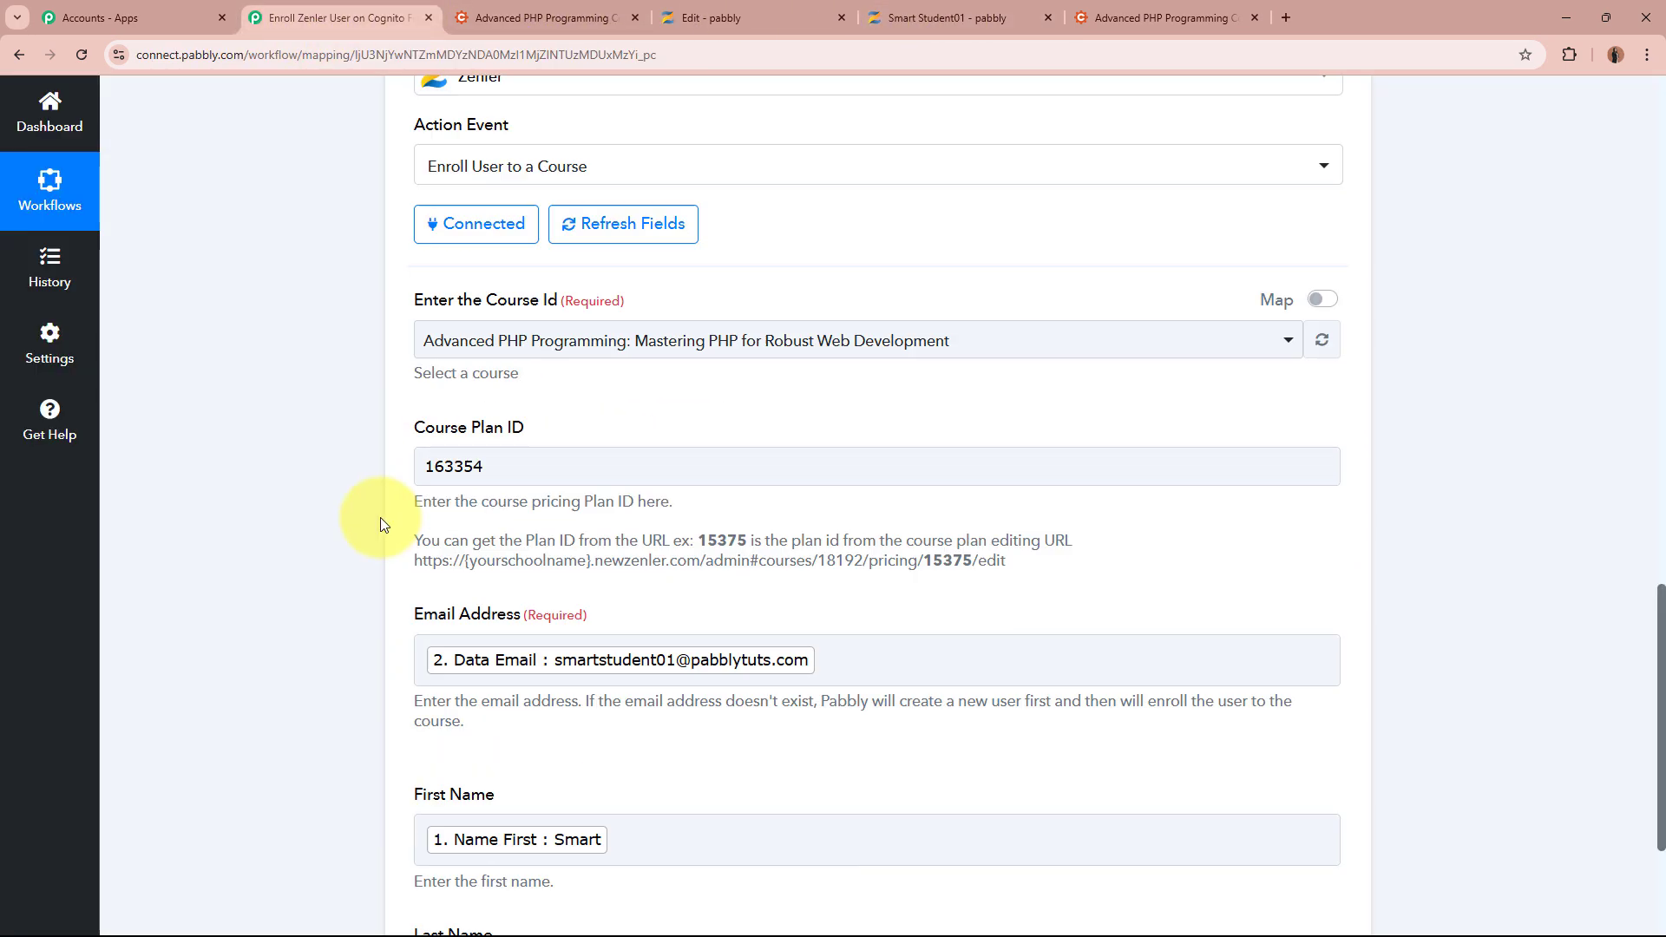
pyautogui.click(1336, 567)
pyautogui.scroll(3, 1372, 607)
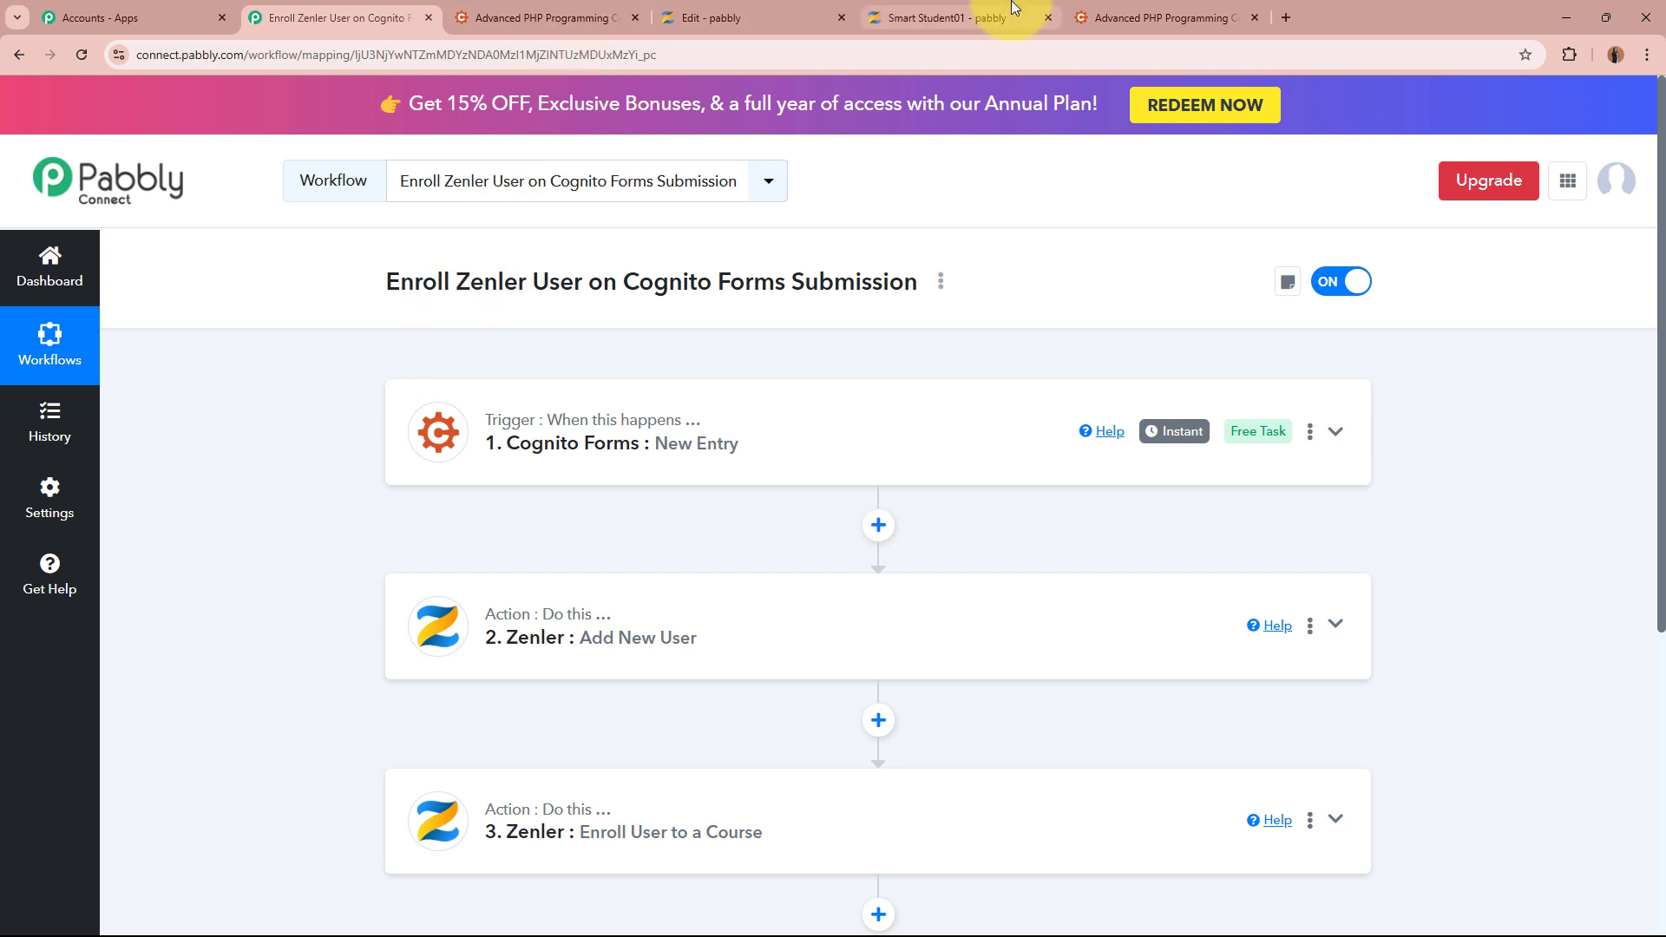
# Glance at the Cognito form's thank-you page, then review the full three-step workflow
pyautogui.click(1128, 18)
pyautogui.click(574, 510)
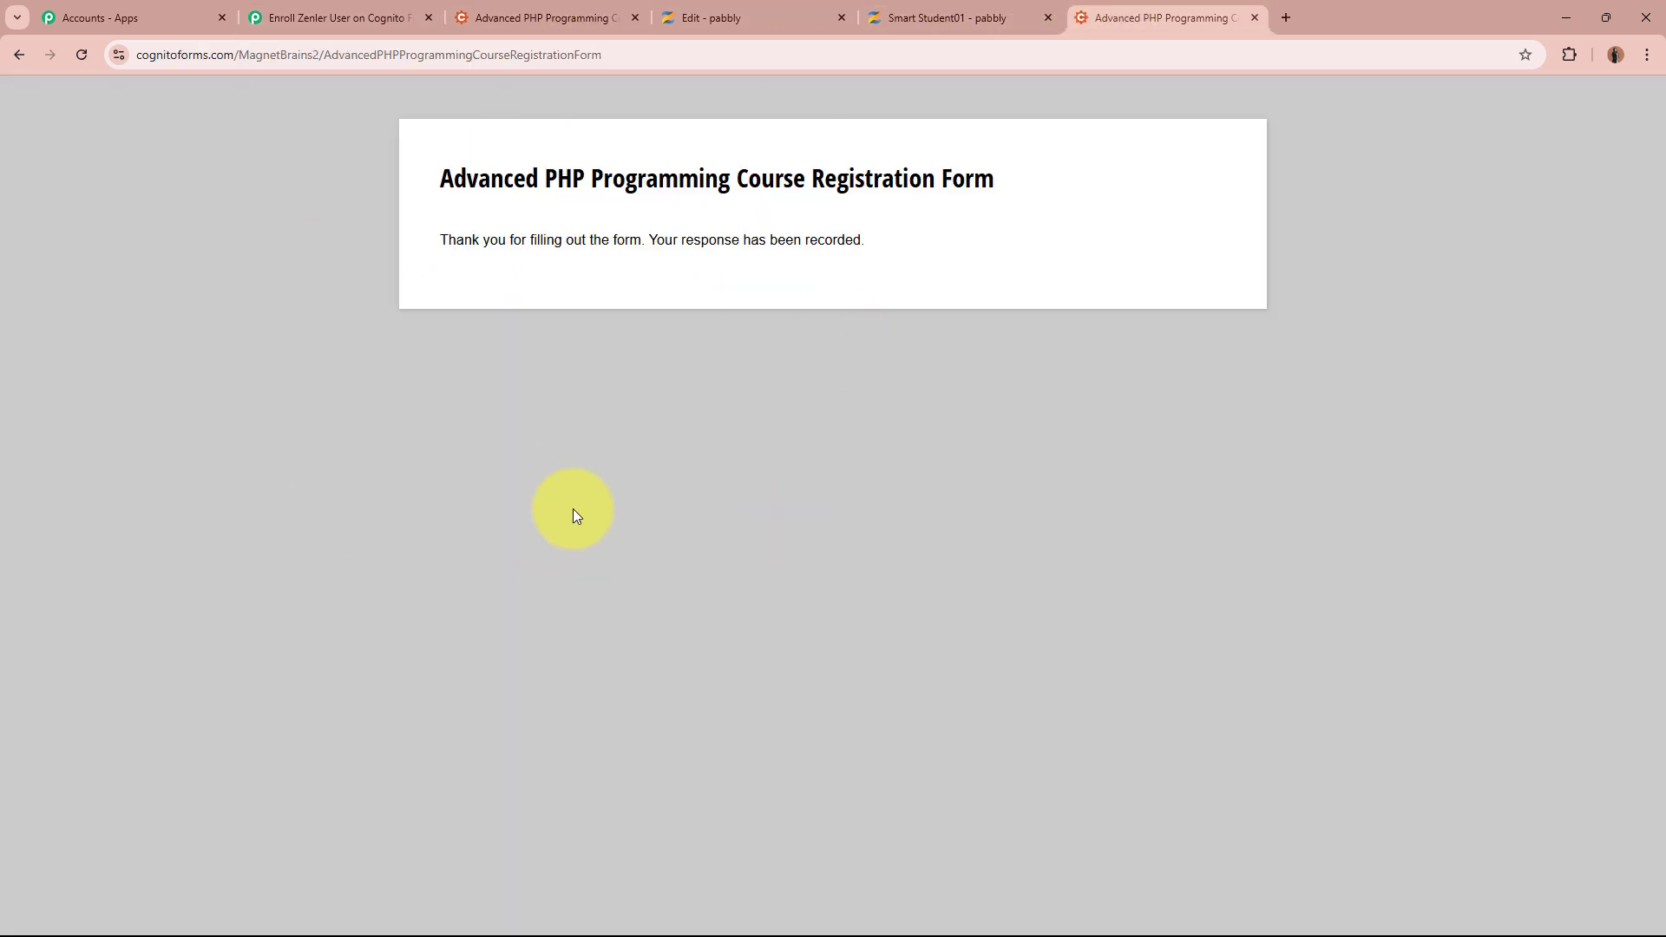
pyautogui.click(329, 17)
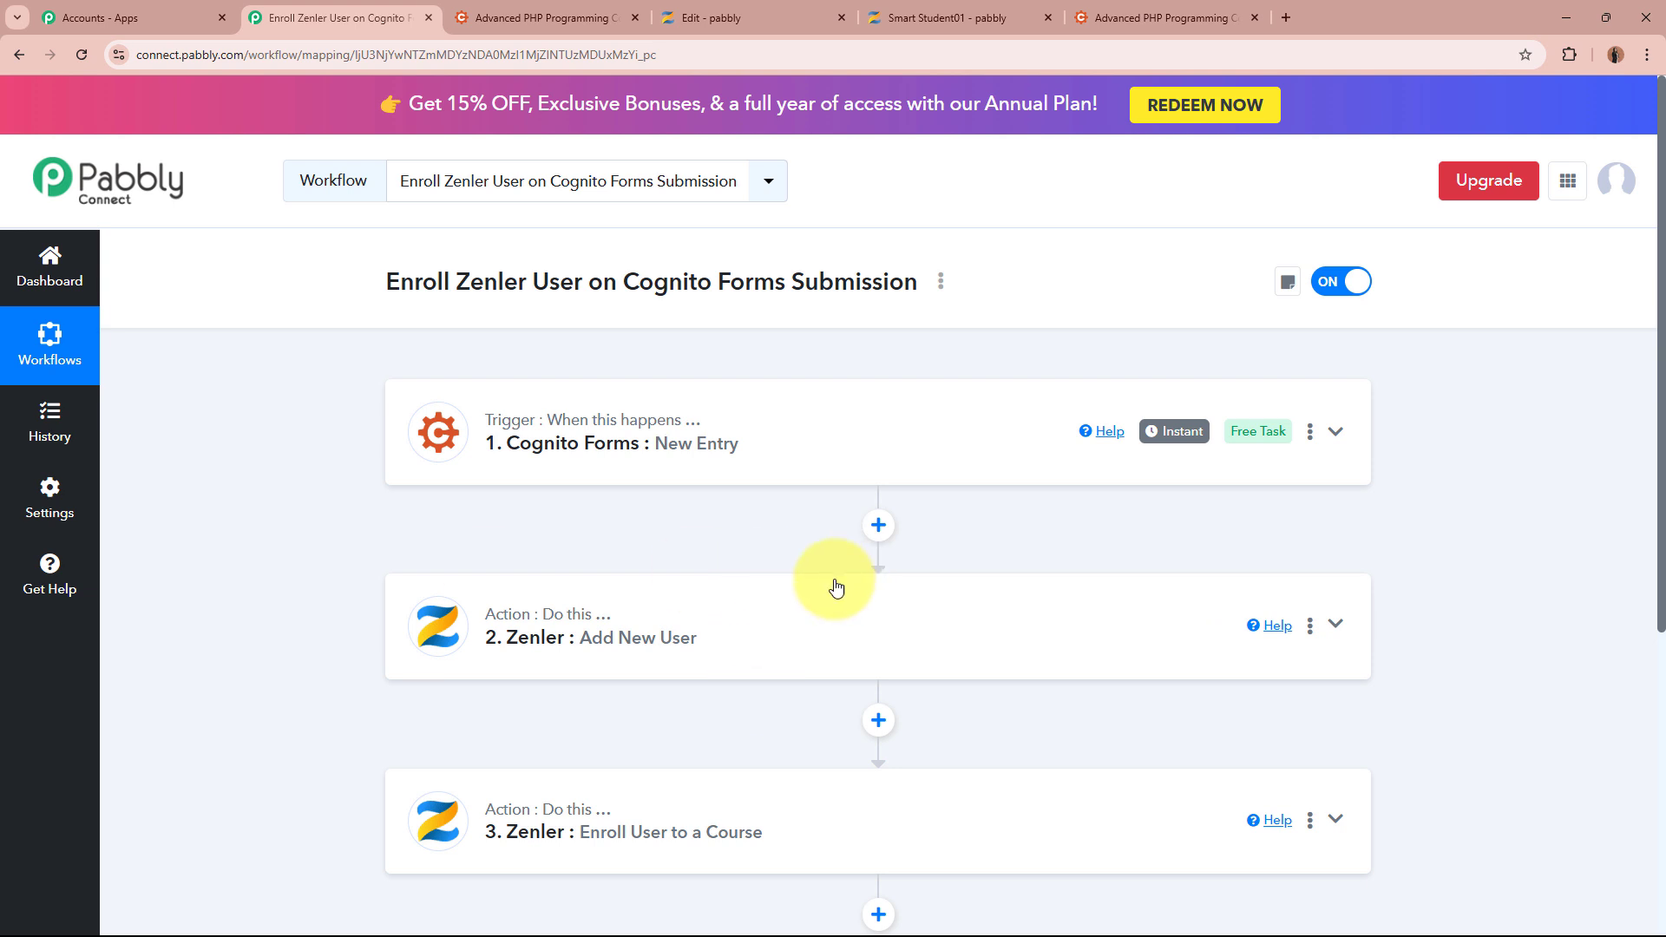
pyautogui.scroll(-2, 706, 669)
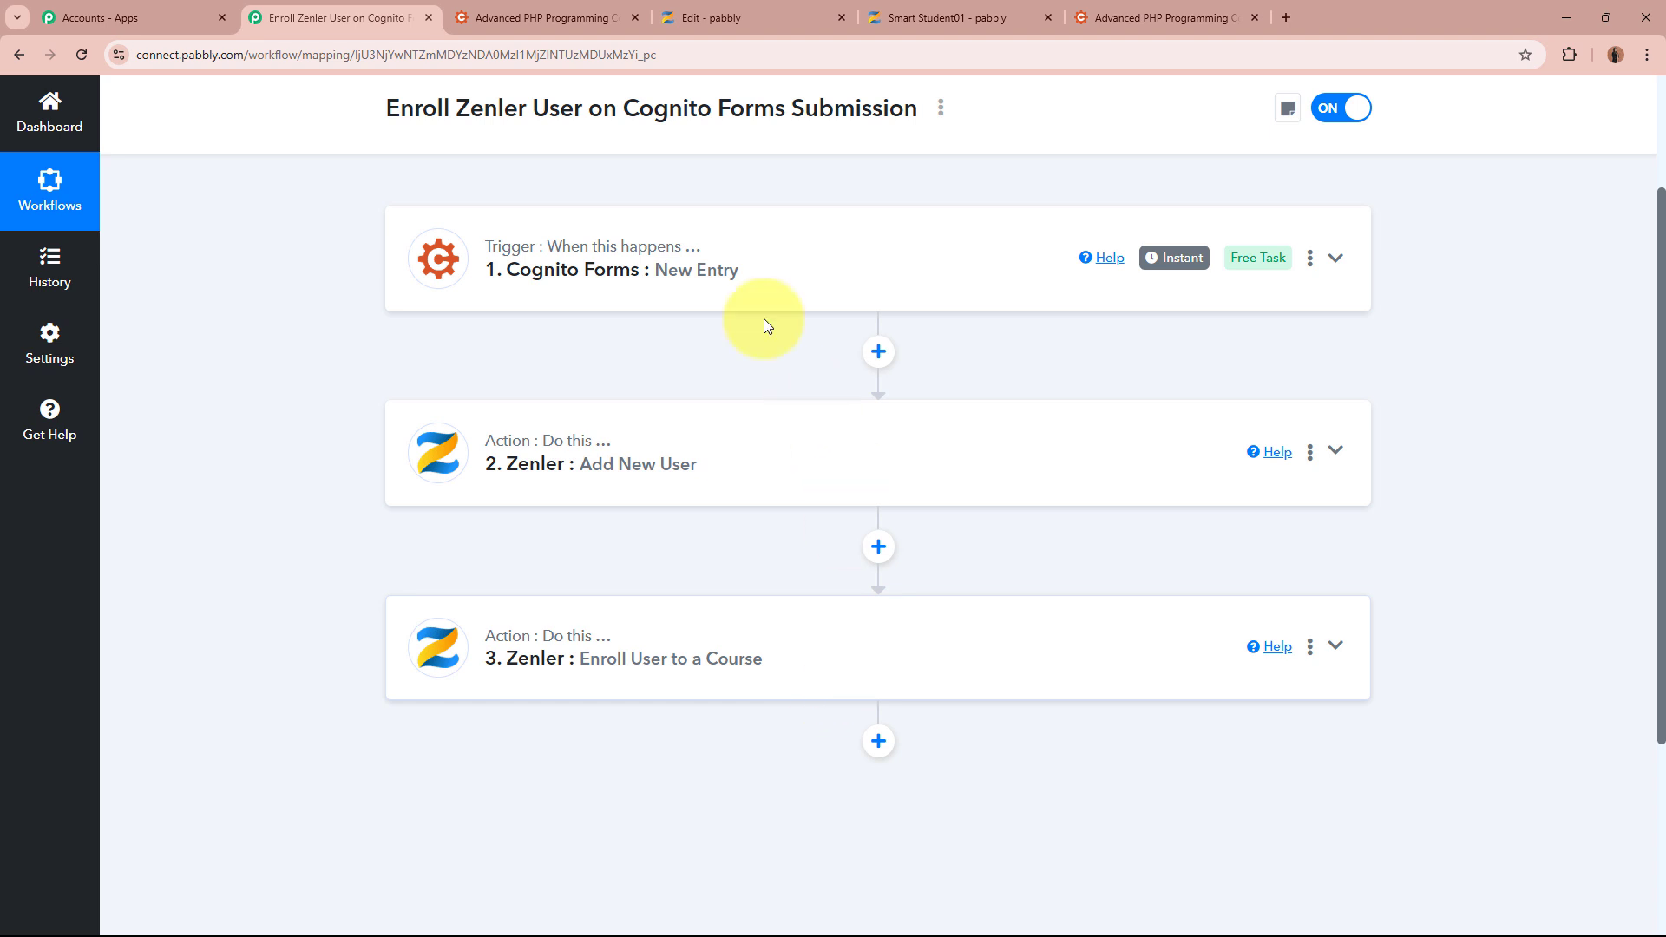
pyautogui.scroll(2, 578, 835)
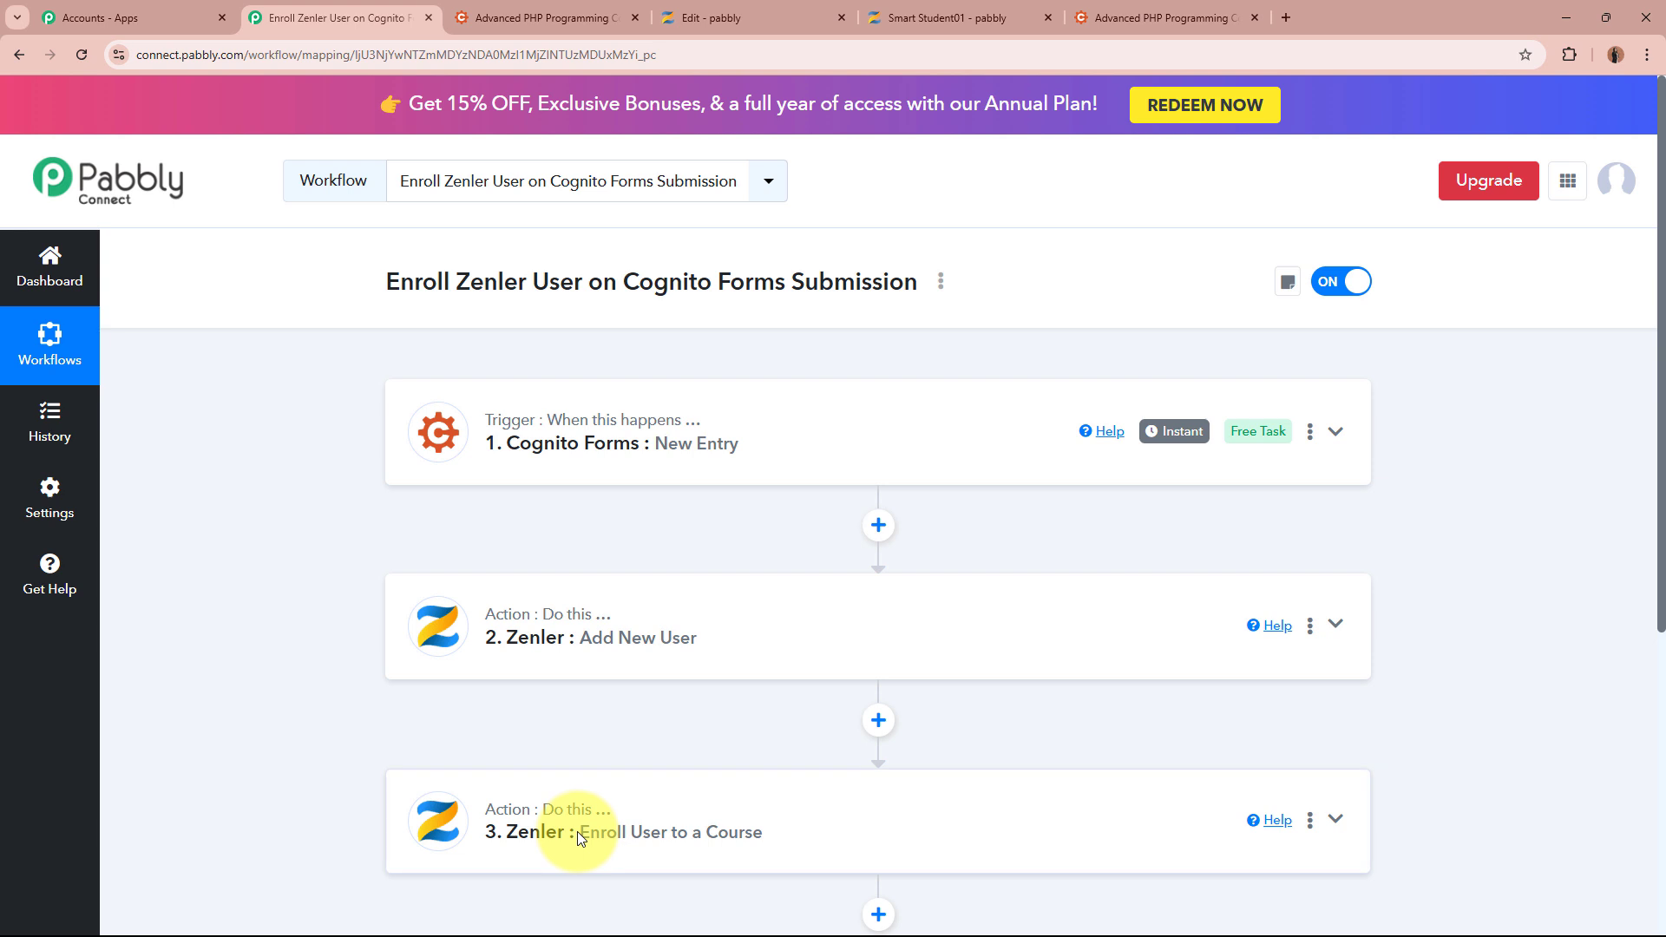